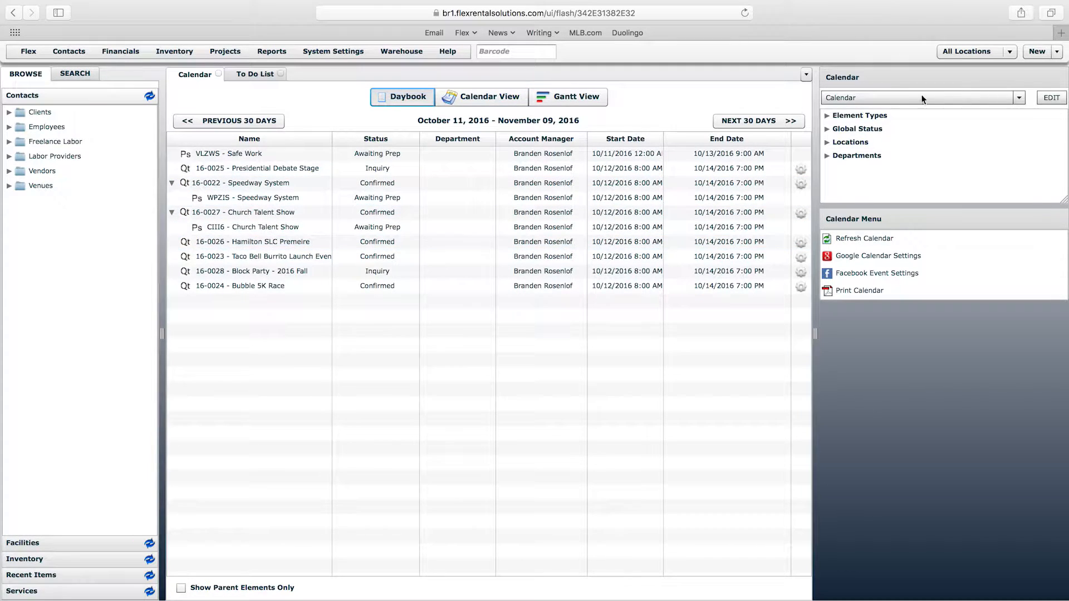
# Create a new event folder named Show Name, starting 10/11/2016 and ending 10/17/2016.
pyautogui.click(1044, 55)
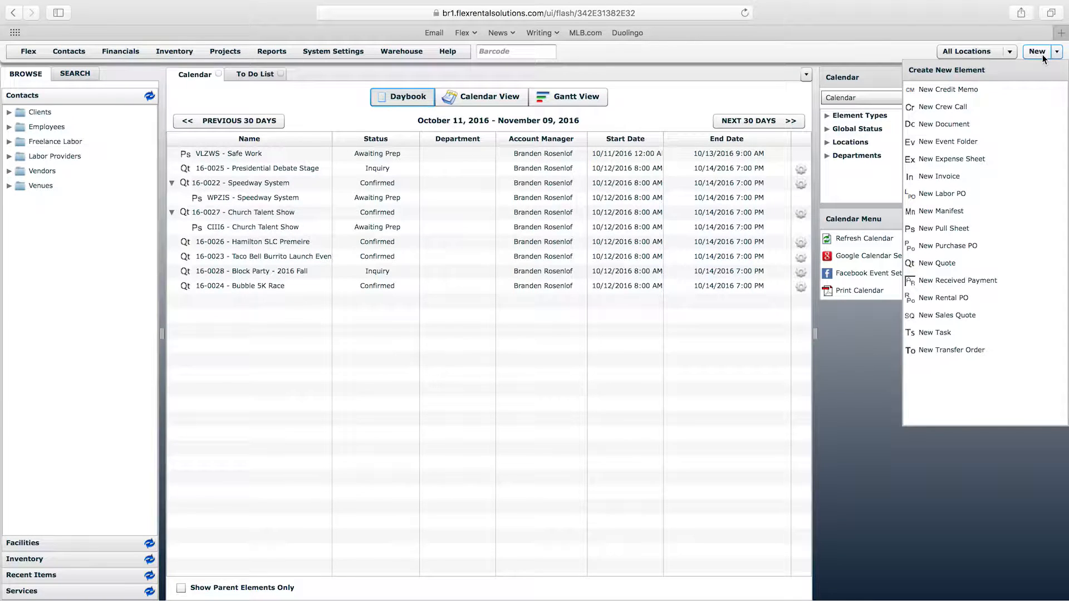
pyautogui.click(967, 145)
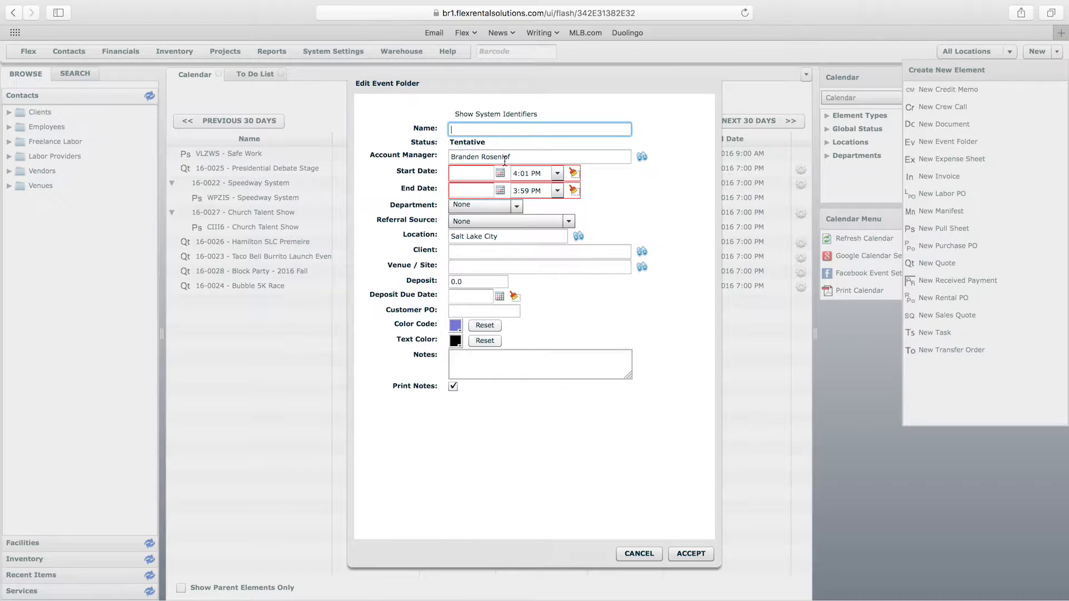
pyautogui.click(474, 130)
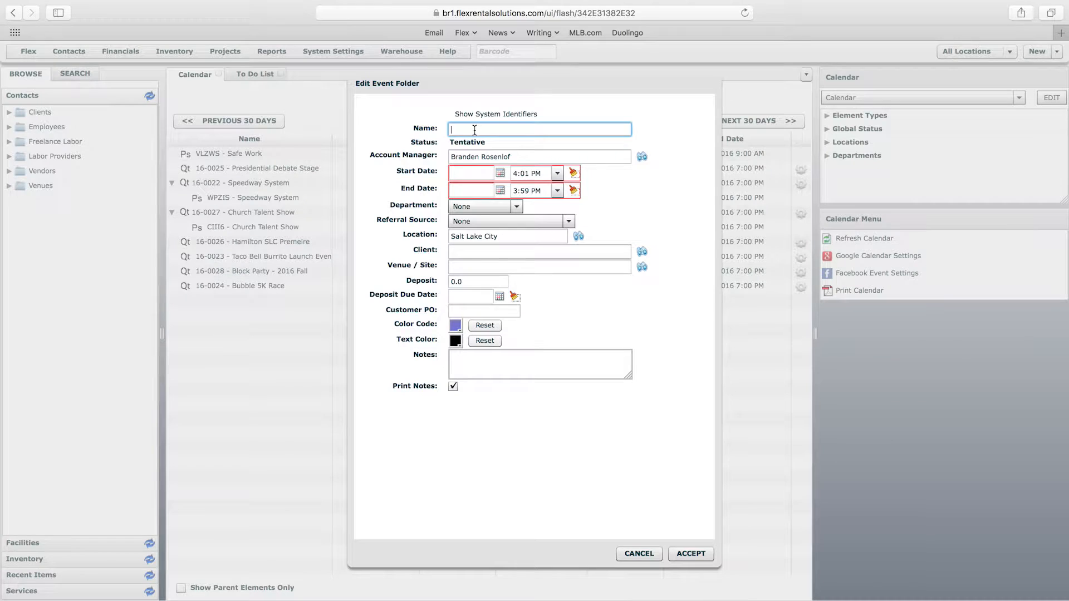
pyautogui.write('Show Name')
pyautogui.click(500, 173)
pyautogui.click(540, 235)
pyautogui.click(499, 189)
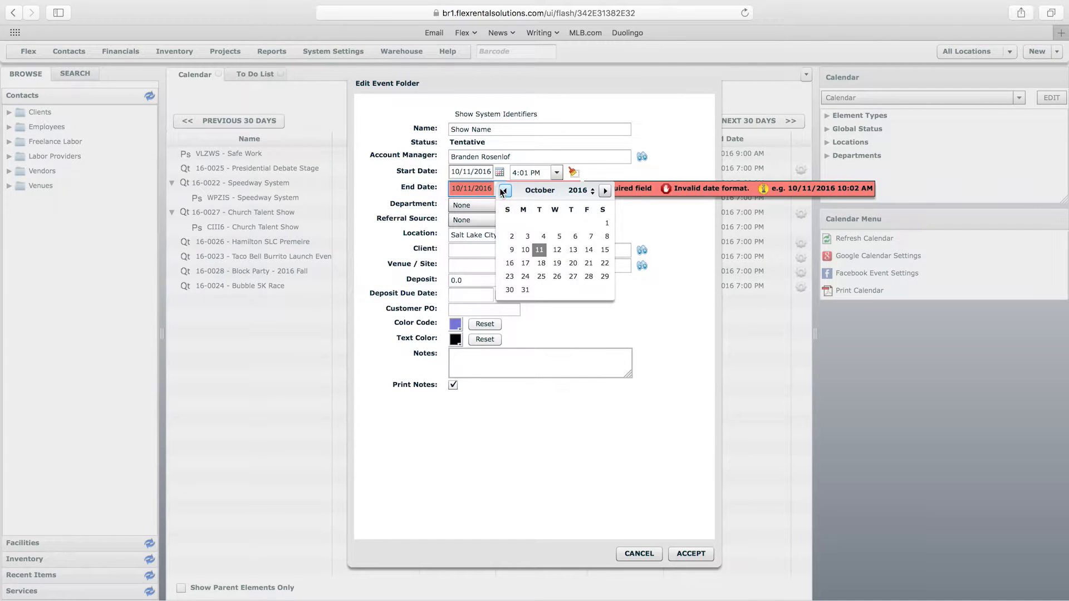
pyautogui.click(525, 264)
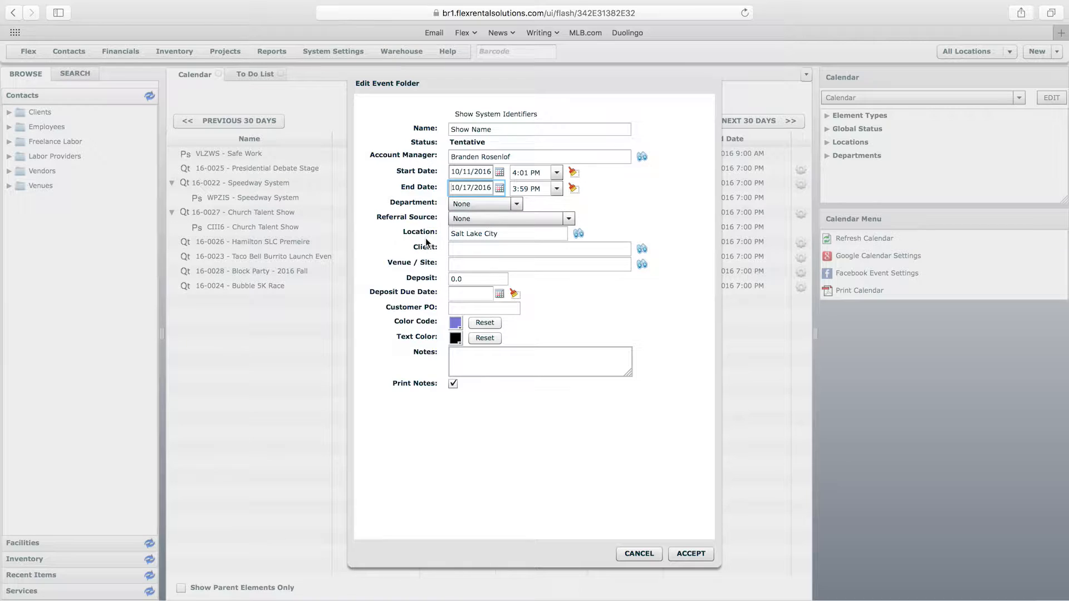
# Assign the client contact from Flex Rental Solutions and the venue Little America Hotel to the event folder, and save it.
pyautogui.click(476, 249)
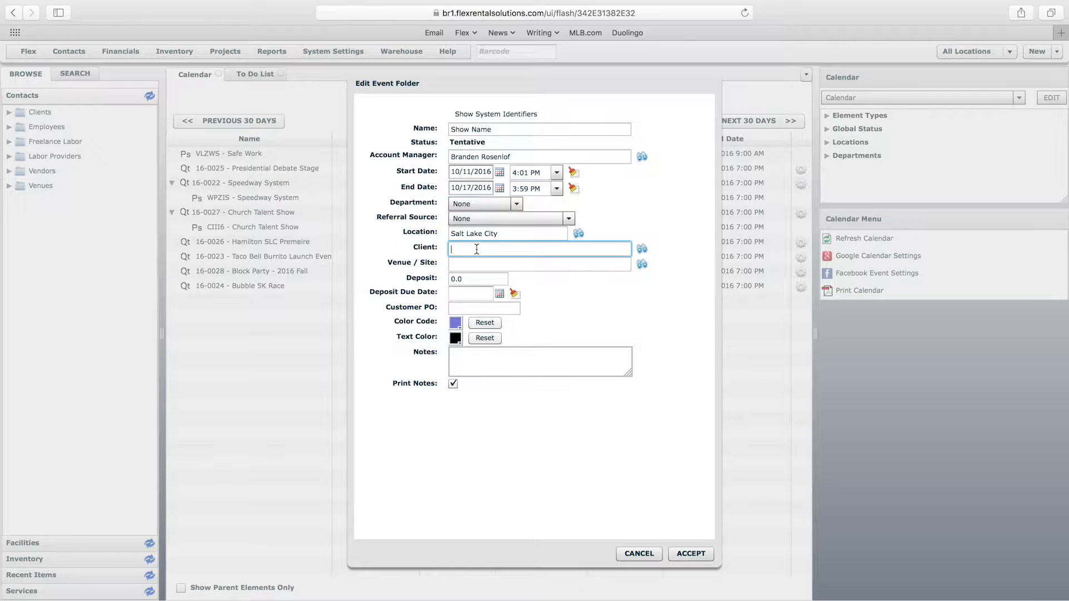
pyautogui.write('chris')
pyautogui.click(492, 265)
pyautogui.click(466, 265)
pyautogui.write('litt')
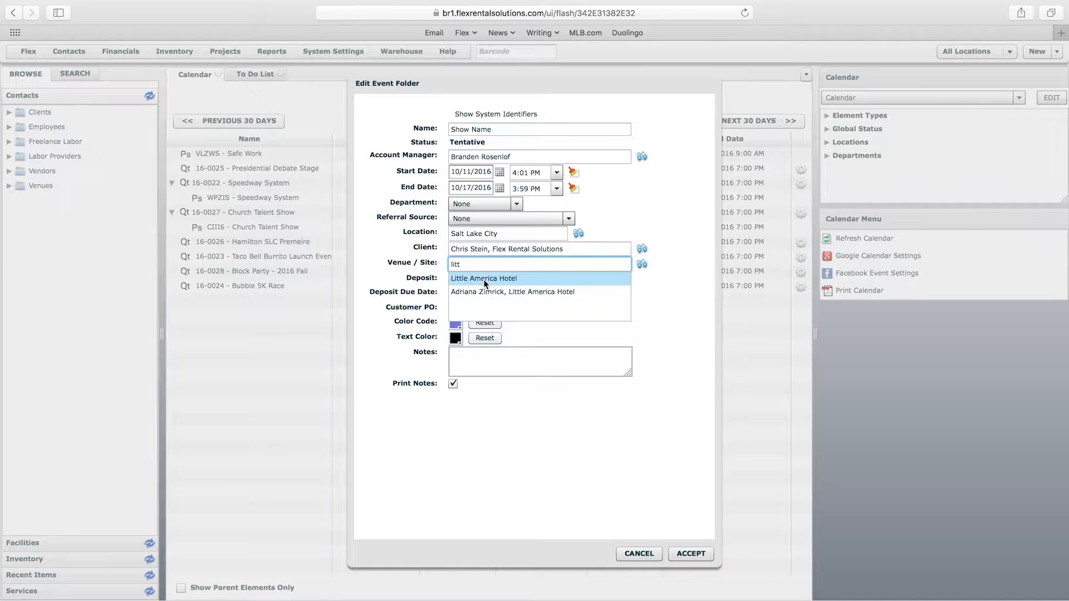
pyautogui.click(484, 281)
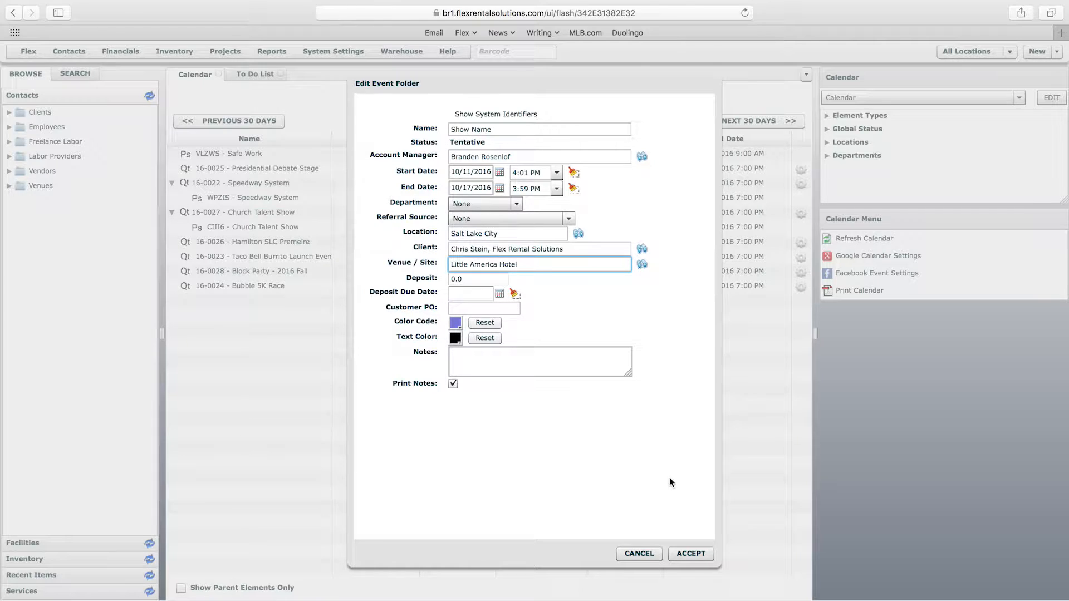
pyautogui.click(691, 554)
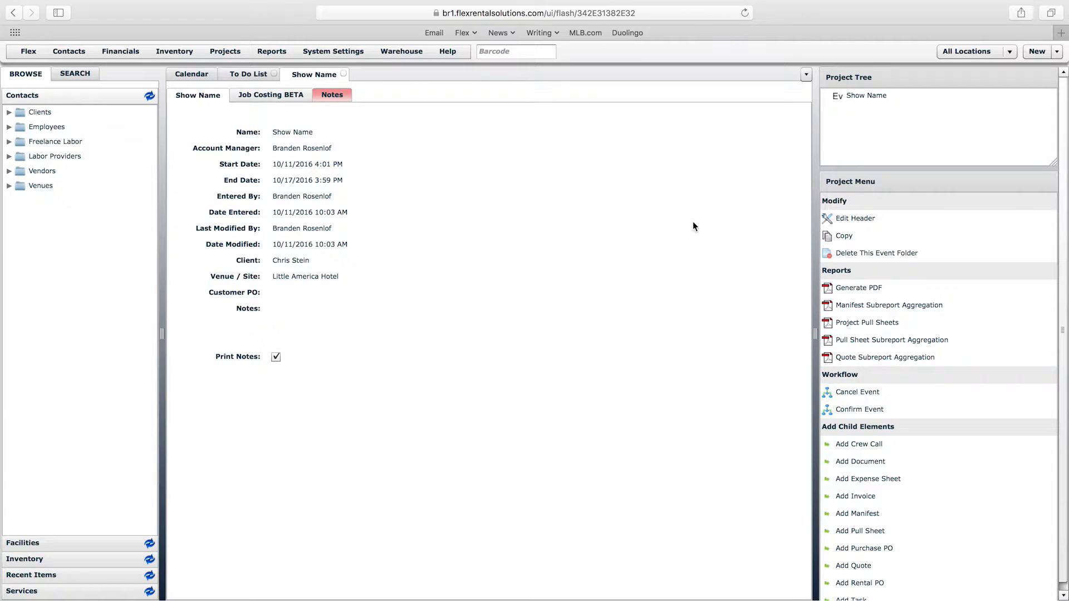
# Narrow the project panel and slightly widen the contacts panel around the event folder.
pyautogui.click(715, 176)
pyautogui.moveTo(815, 334); pyautogui.dragTo(860, 334)
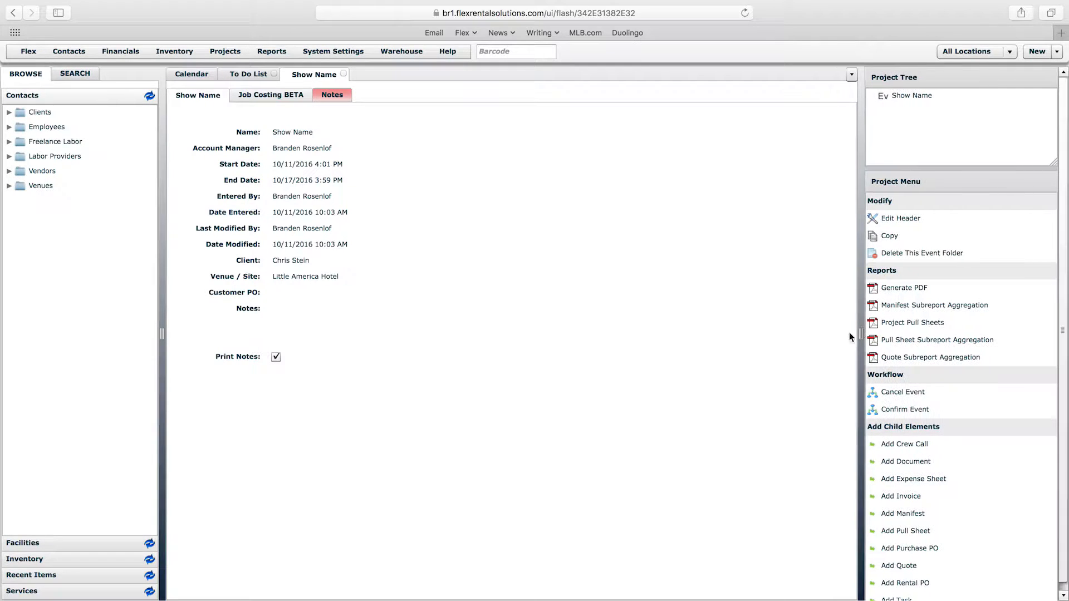
pyautogui.moveTo(161, 334); pyautogui.dragTo(173, 334)
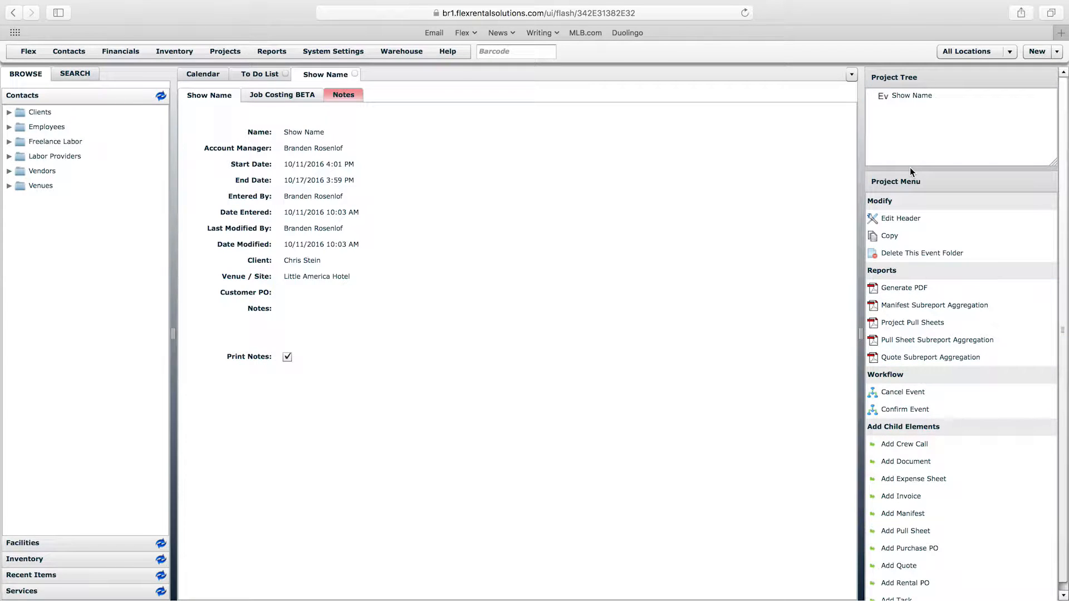
# Look over the event folder's Job Costing page, and inspect the prefilled fields of a new child quote without saving it.
pyautogui.click(278, 97)
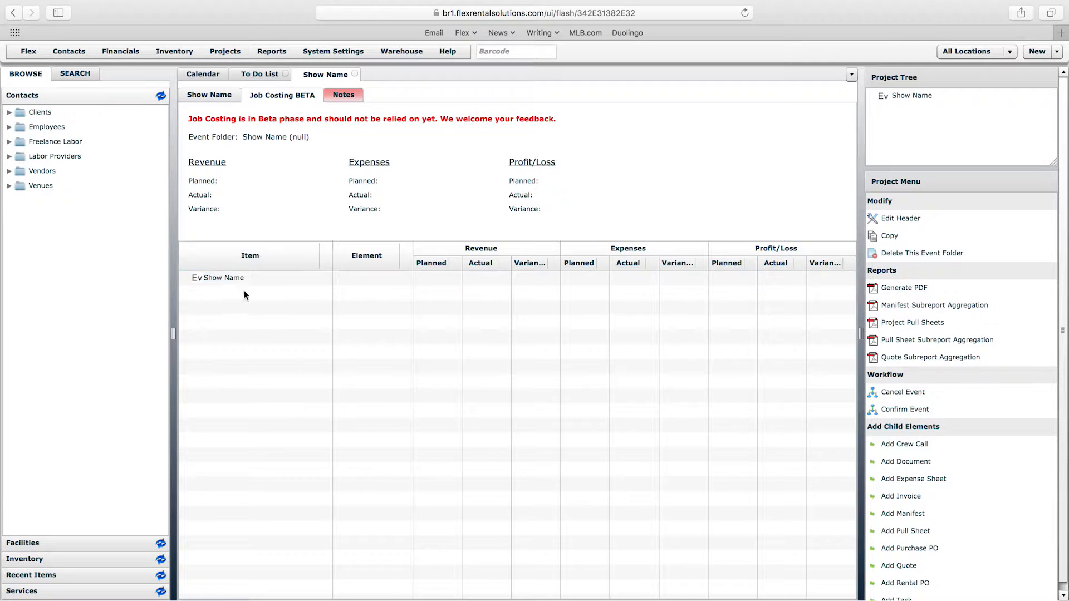
pyautogui.click(227, 95)
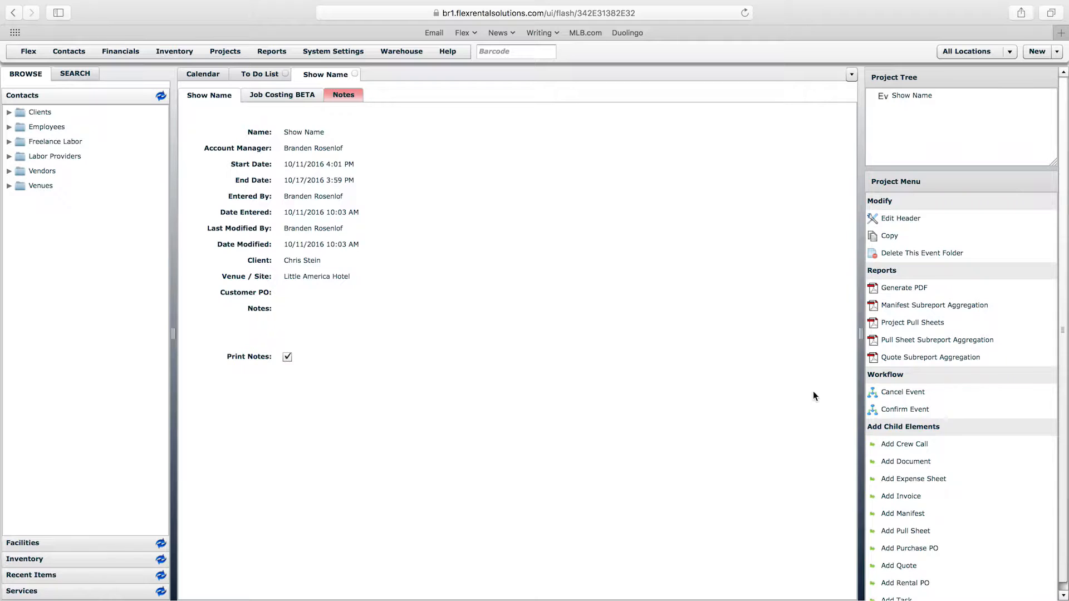
pyautogui.scroll(-1, 974, 412)
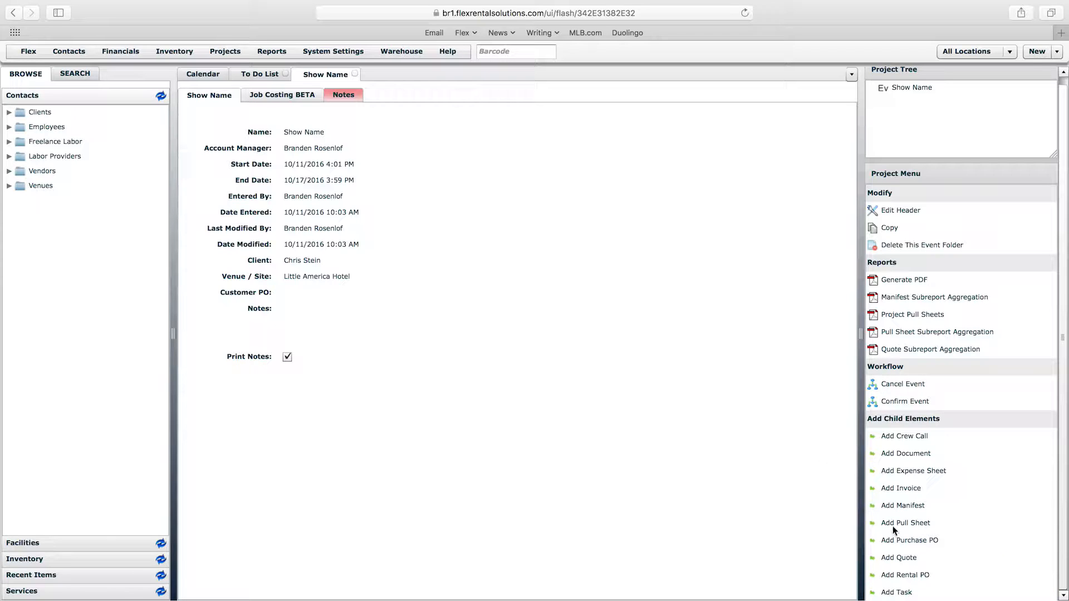
pyautogui.click(910, 558)
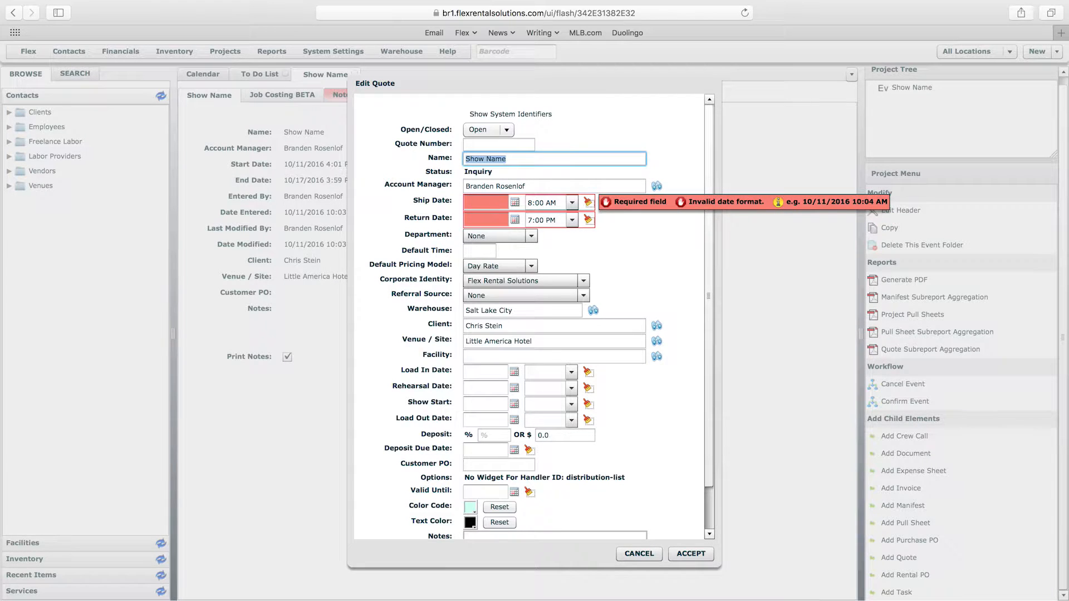
pyautogui.click(638, 553)
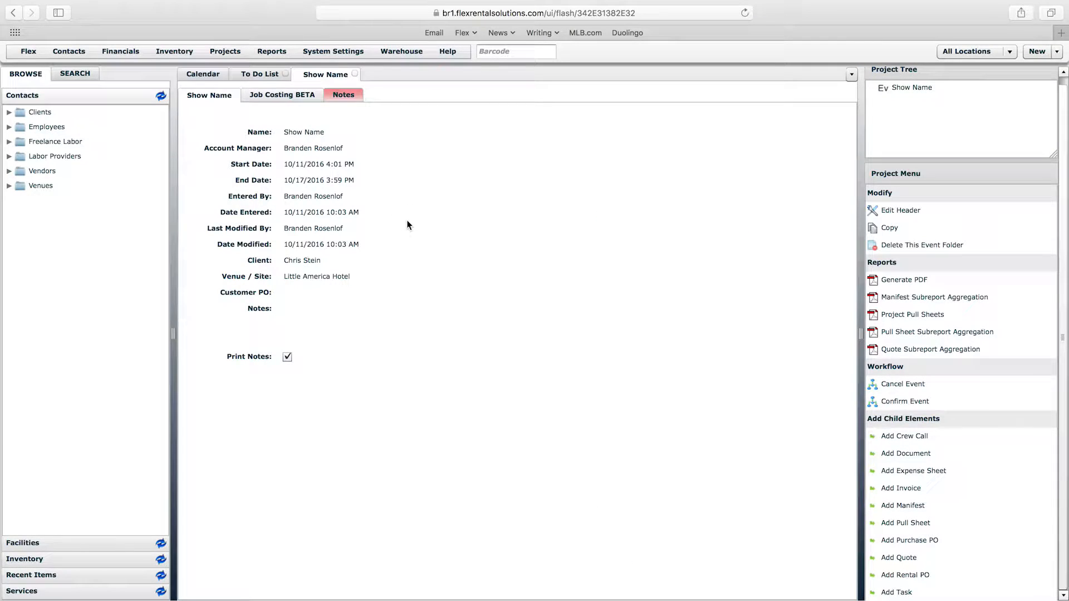
# Open the Quote definition from the list of project element definitions.
pyautogui.click(225, 52)
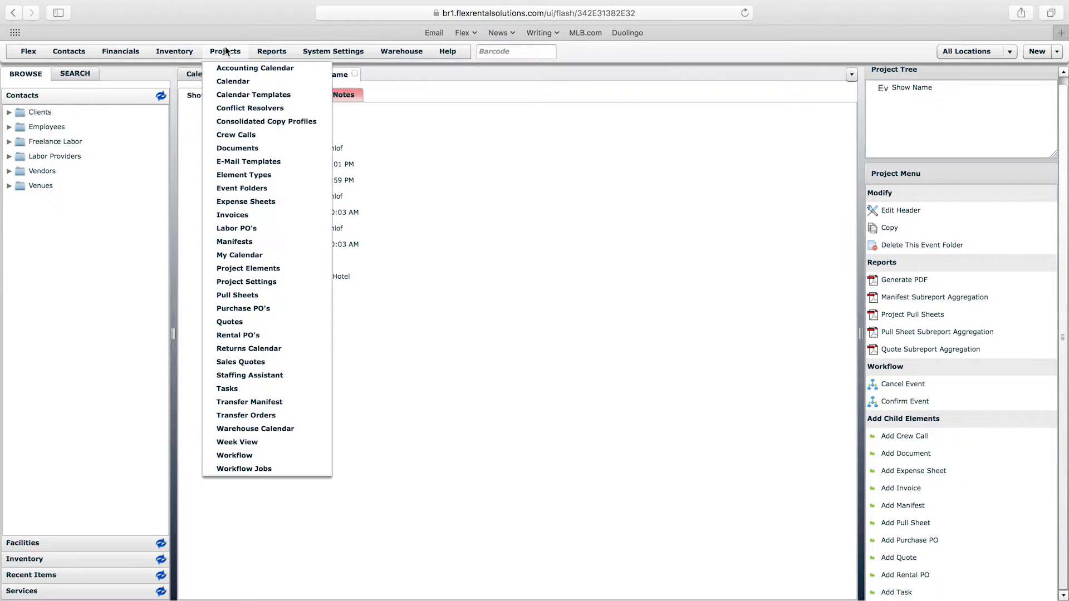
pyautogui.click(259, 270)
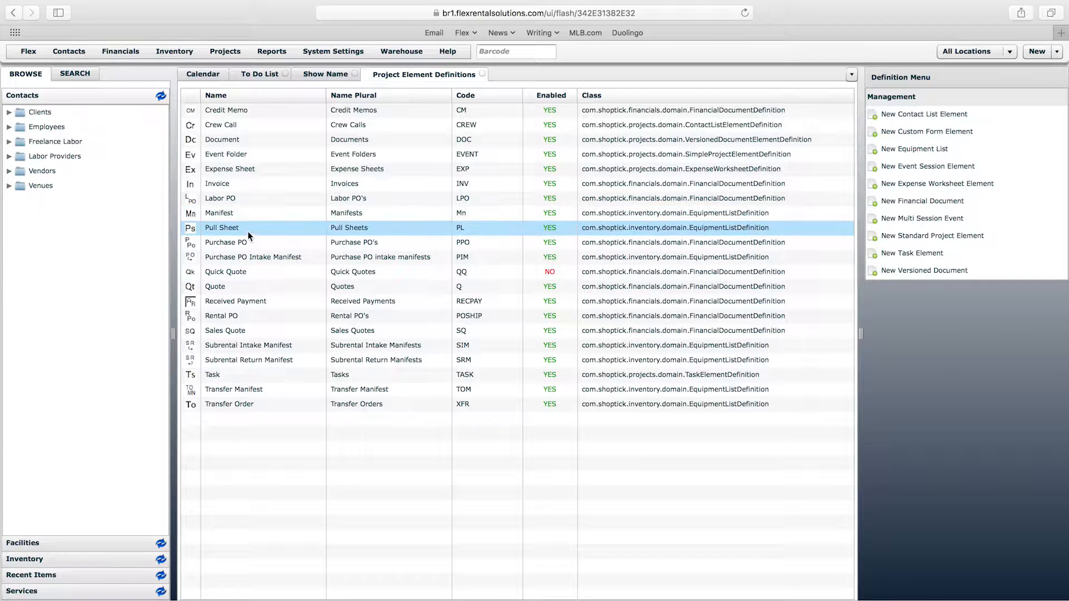
pyautogui.click(214, 287)
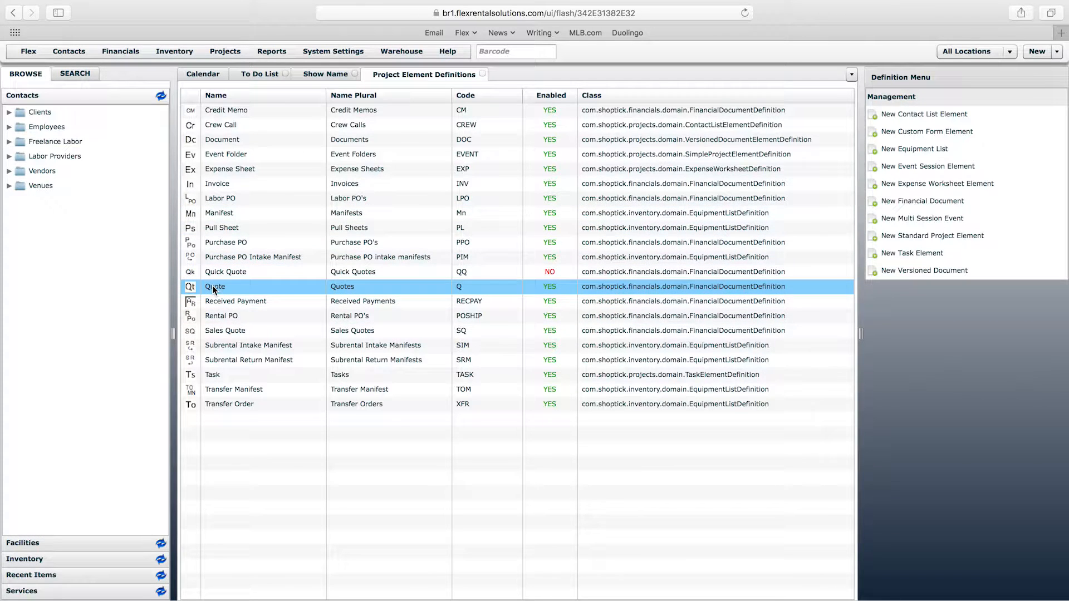
pyautogui.doubleClick(213, 287)
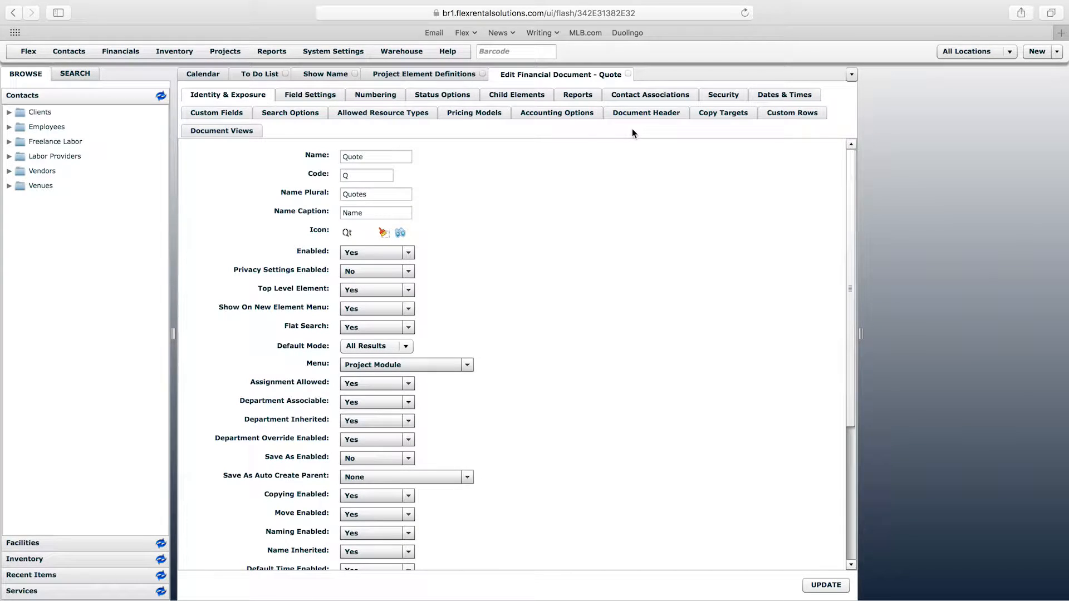
# Examine the Inherited settings of Client and Venue in the Quote definition's contact associations.
pyautogui.click(654, 96)
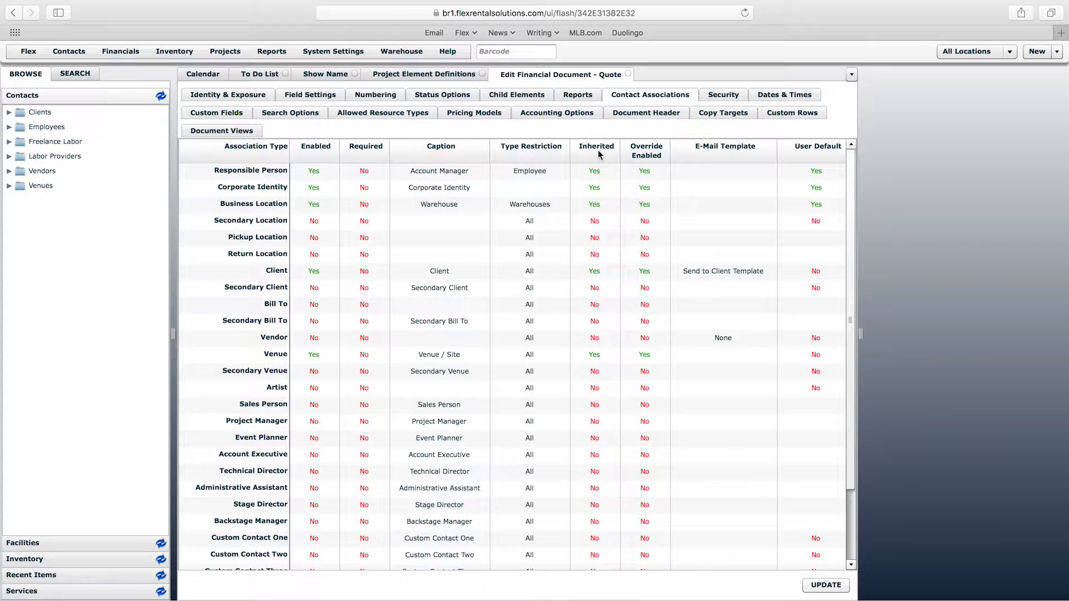
pyautogui.click(589, 273)
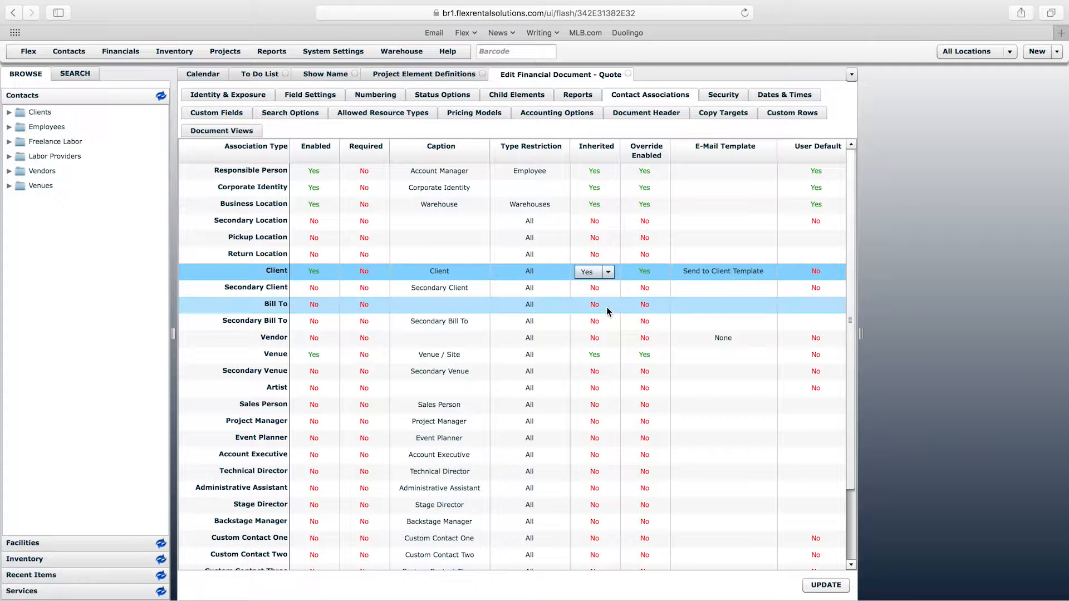
pyautogui.click(596, 356)
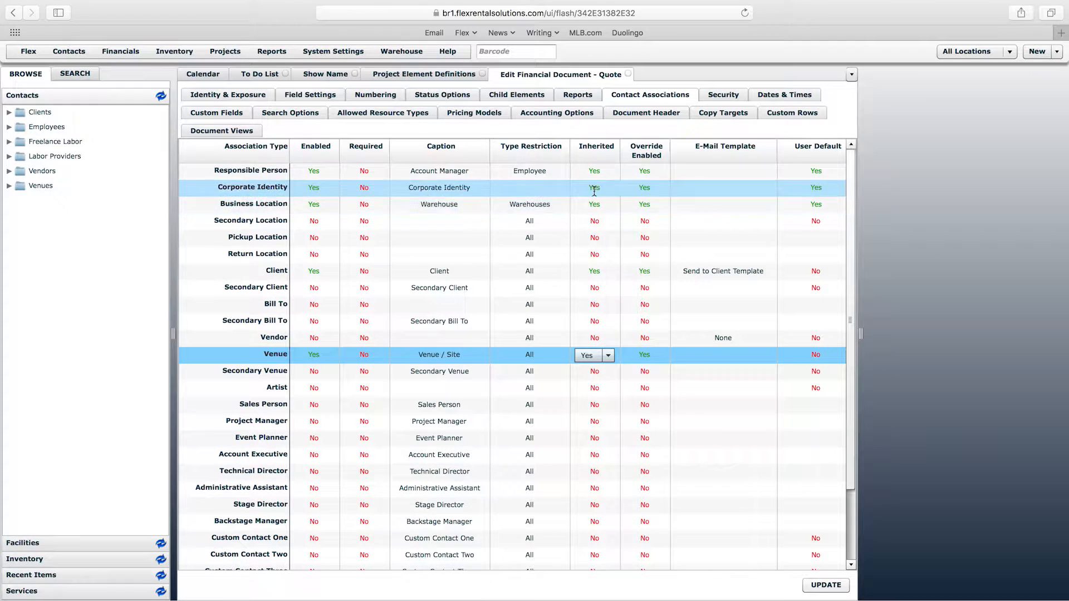
pyautogui.click(1021, 167)
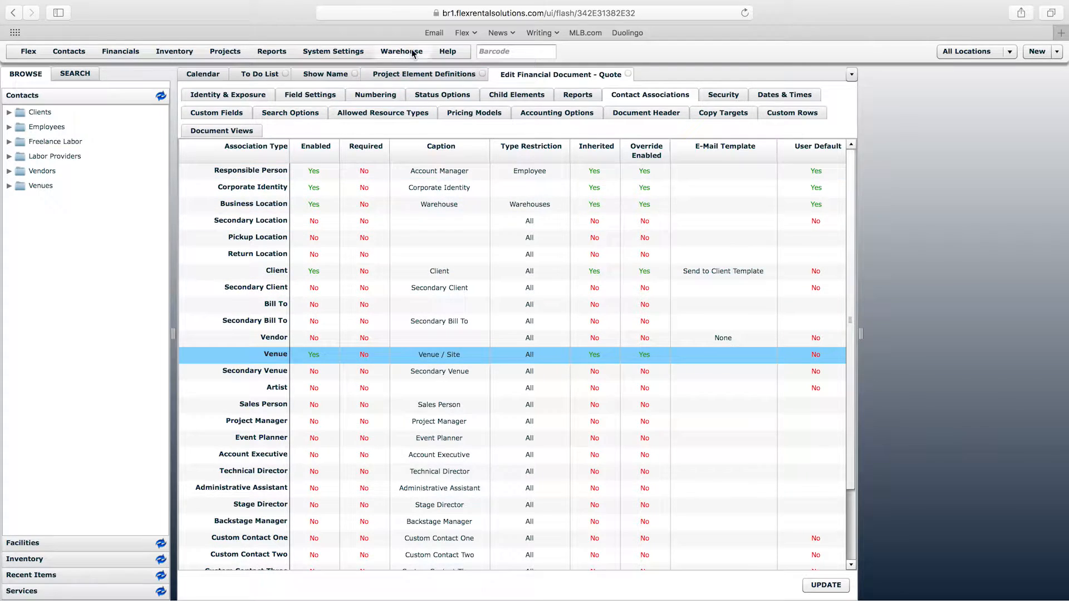
# Compare the Show Name event folder with the inheritance and override options in the Quote definition's field settings and contact associations.
pyautogui.click(327, 75)
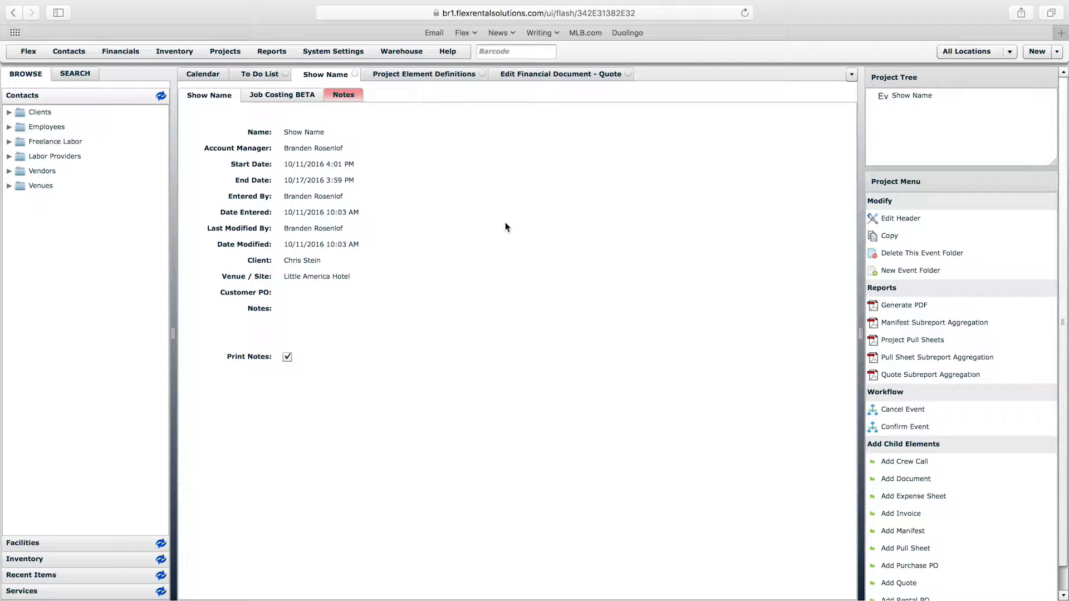
pyautogui.click(539, 75)
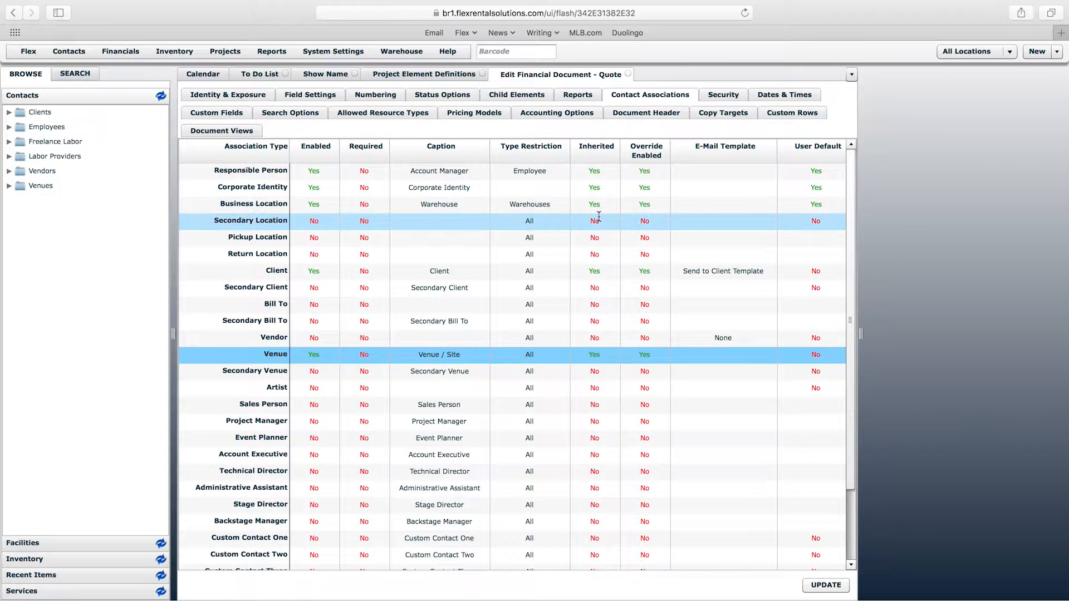
pyautogui.click(314, 99)
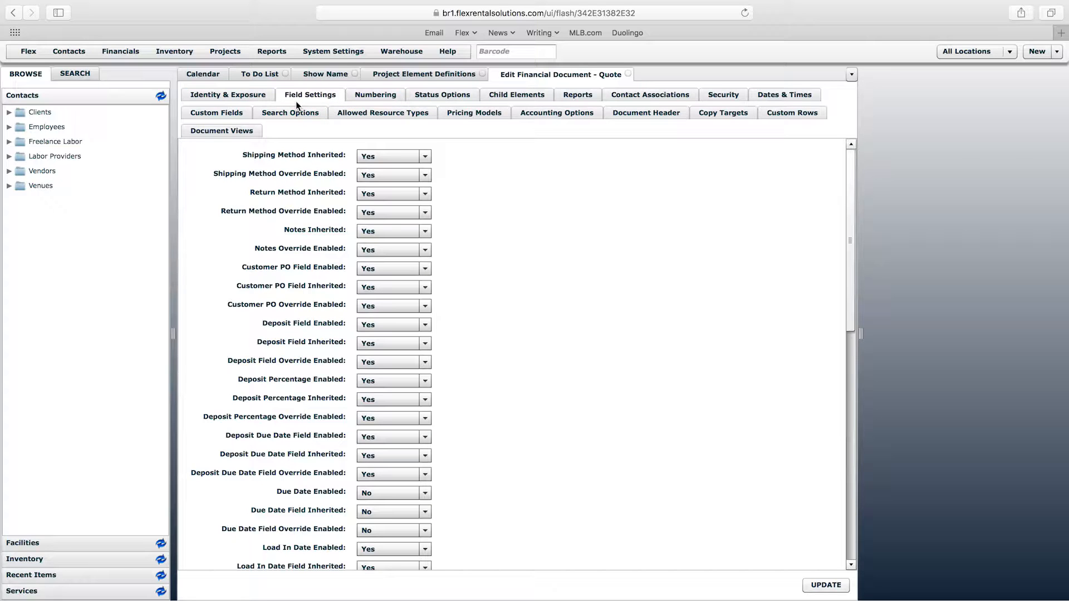
pyautogui.moveTo(849, 207)
pyautogui.mouseDown()
pyautogui.moveTo(843, 425)
pyautogui.moveTo(842, 189)
pyautogui.mouseUp()
pyautogui.click(647, 94)
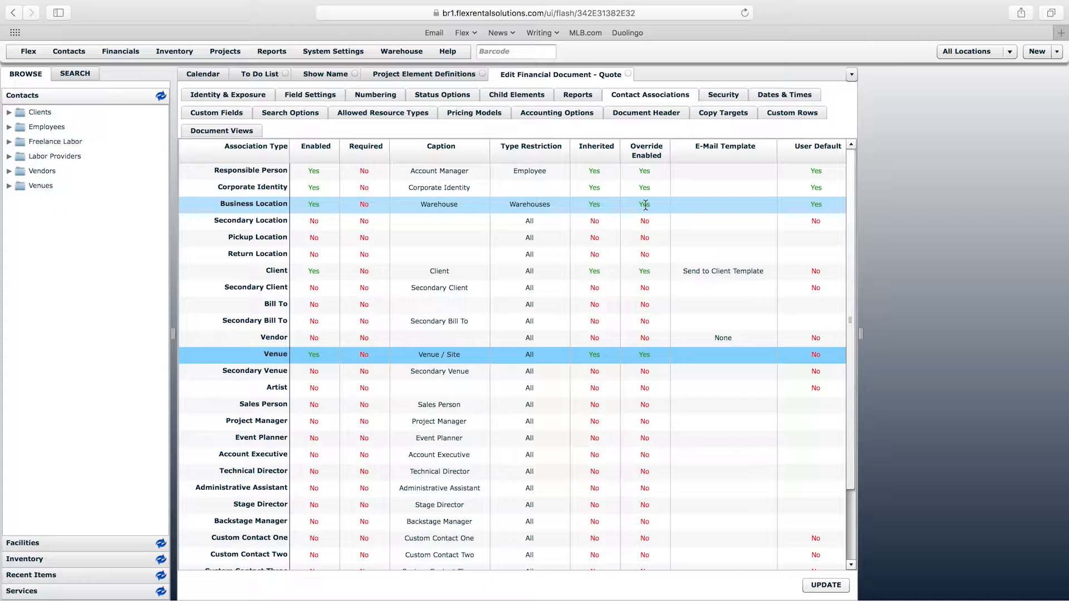
# Check the inherited client and venue in a new child quote of the Show Name event folder, and discard the quote.
pyautogui.click(328, 69)
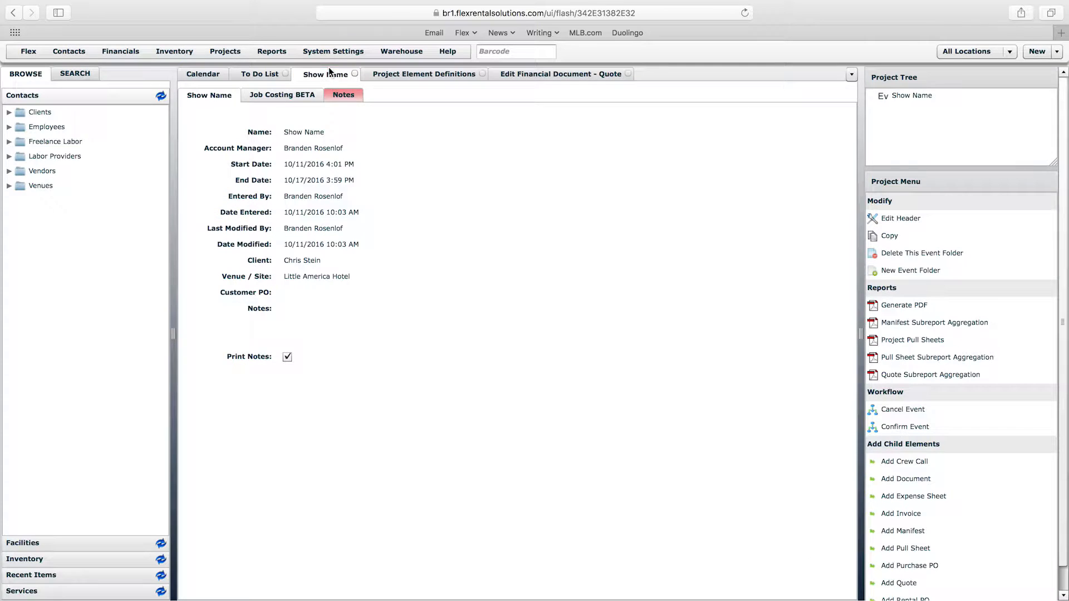
pyautogui.click(903, 580)
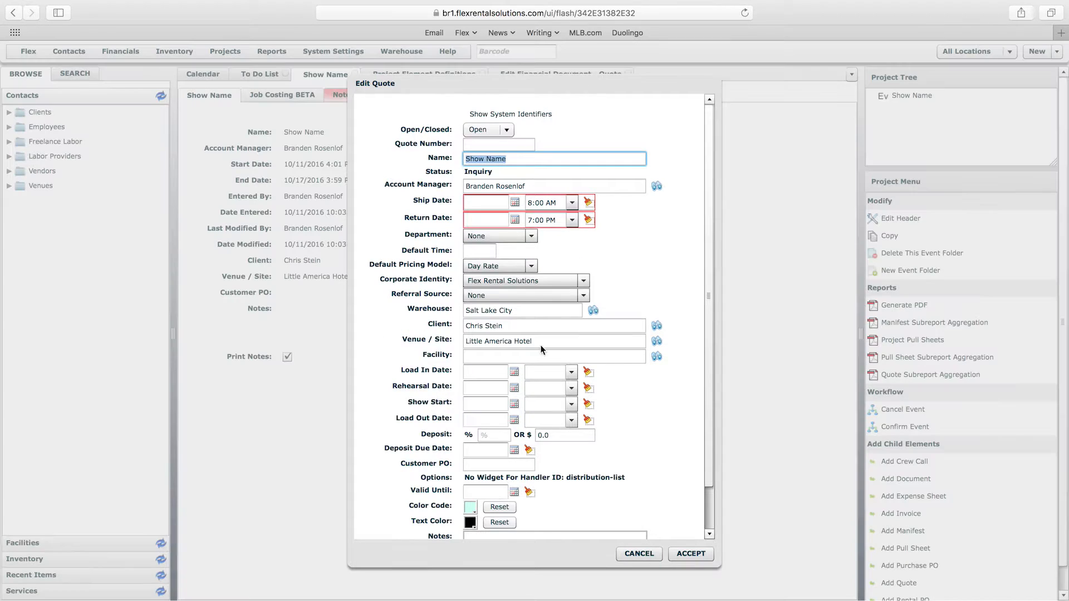
pyautogui.click(506, 326)
pyautogui.click(553, 340)
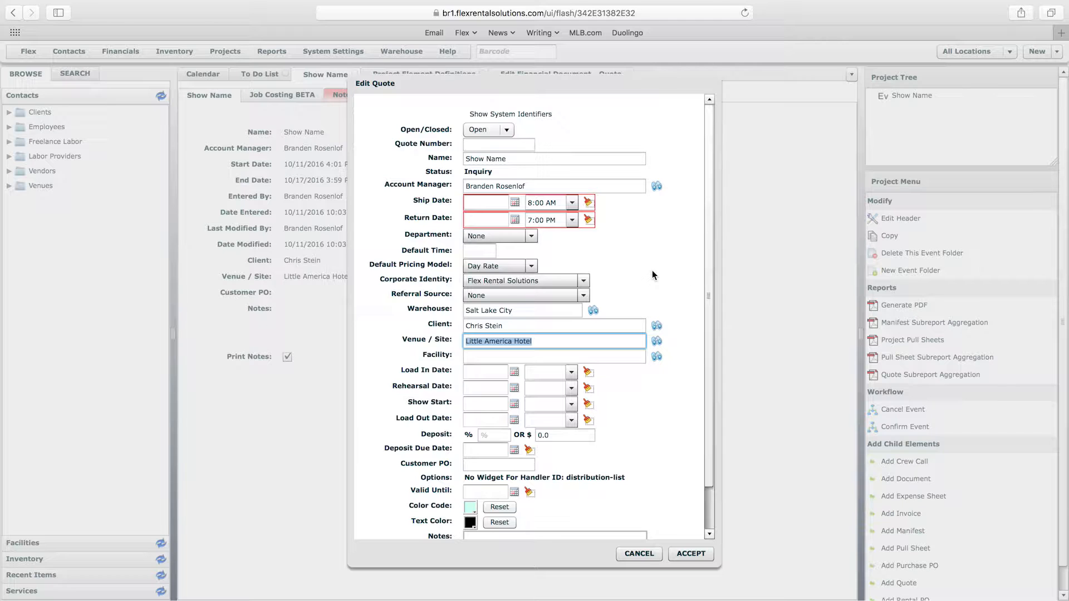
pyautogui.moveTo(373, 84); pyautogui.dragTo(436, 82)
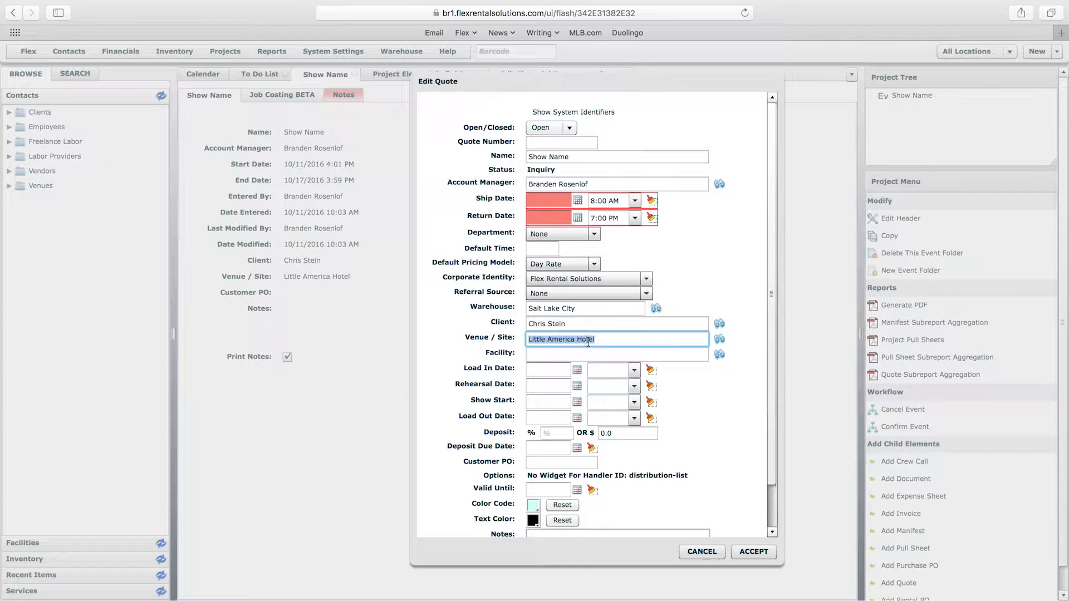
pyautogui.click(701, 550)
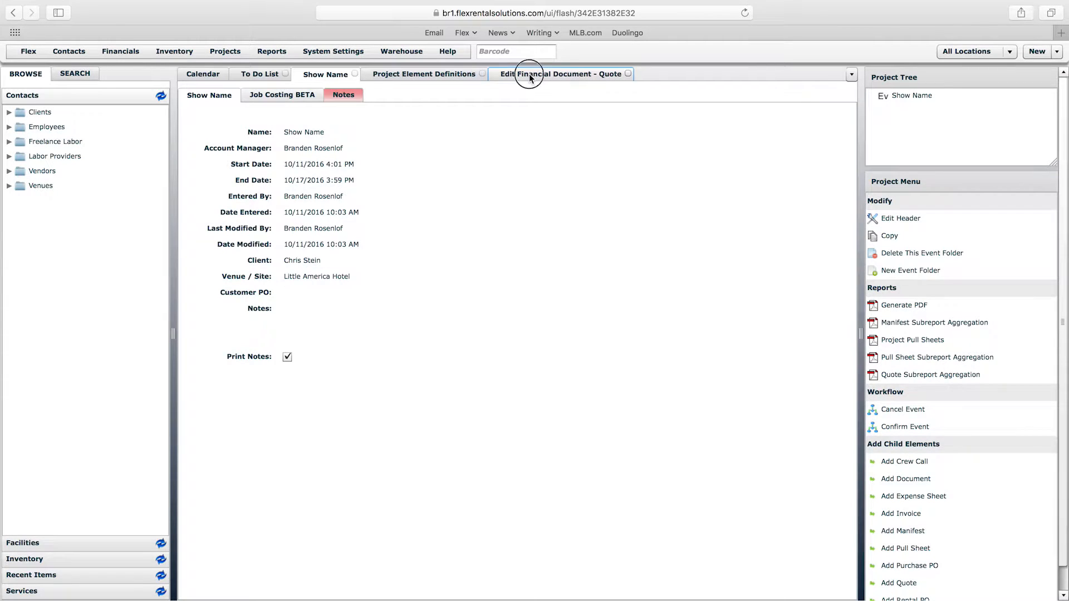
# Review the Dates Inherited options in the Quote definition's date and time settings, and close the definition and the project element definitions list.
pyautogui.click(532, 76)
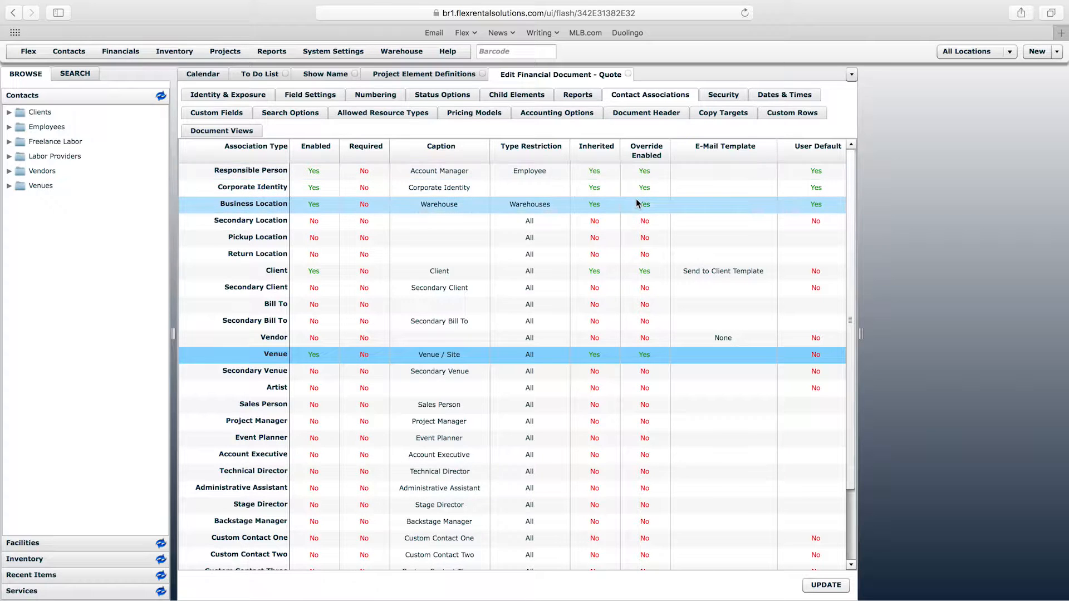
pyautogui.click(786, 96)
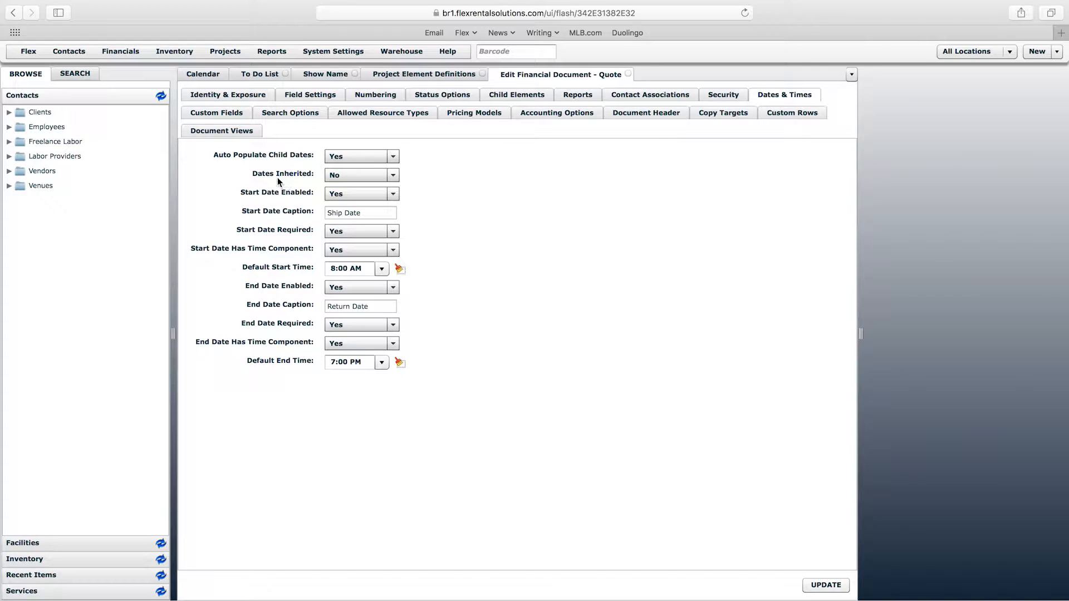
pyautogui.click(346, 176)
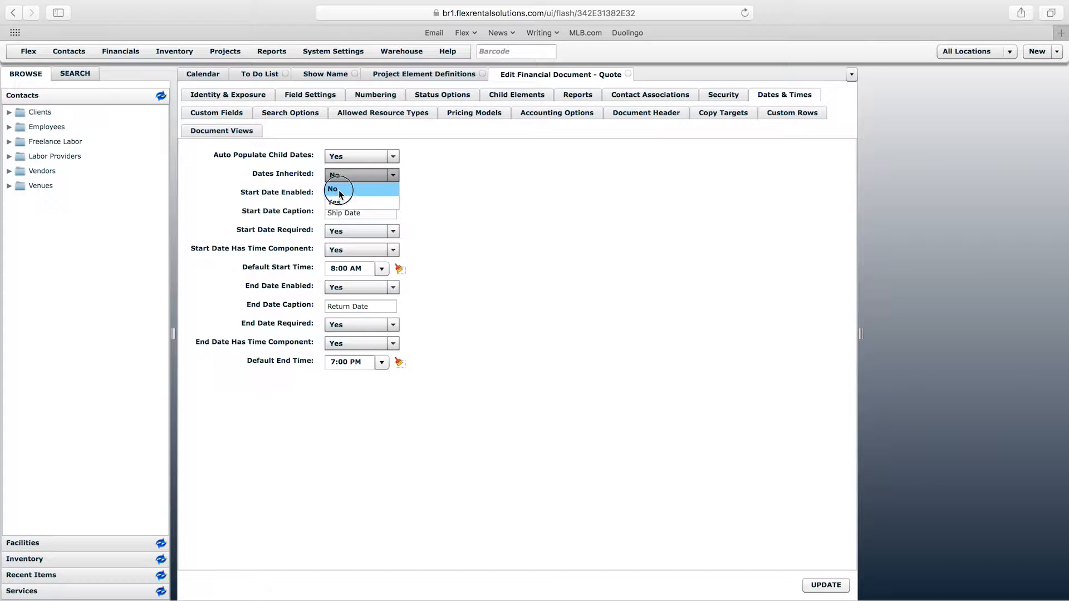
pyautogui.click(339, 189)
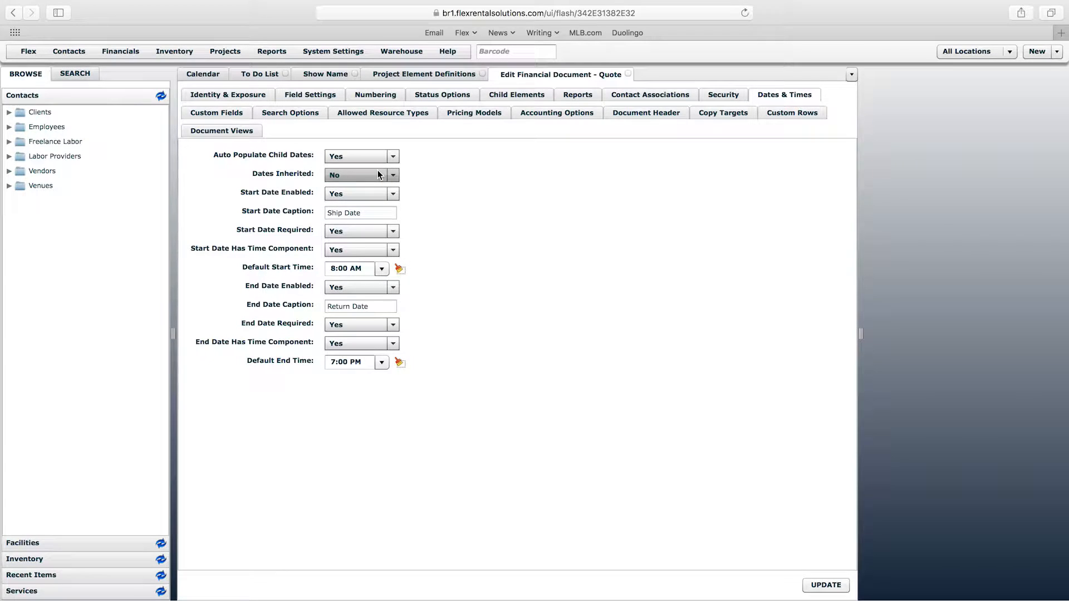
pyautogui.click(338, 177)
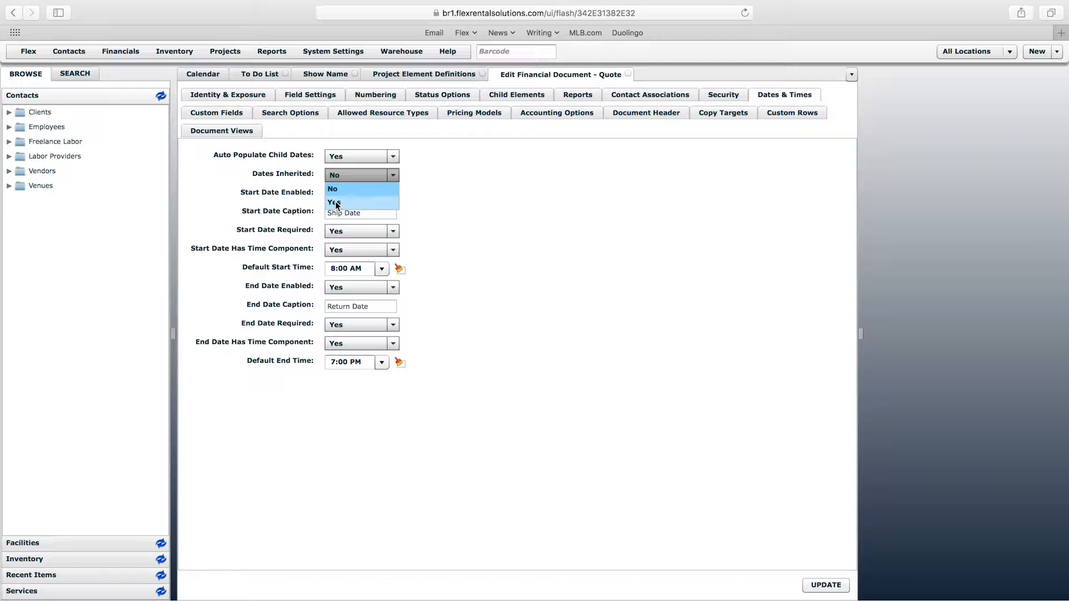
pyautogui.click(479, 195)
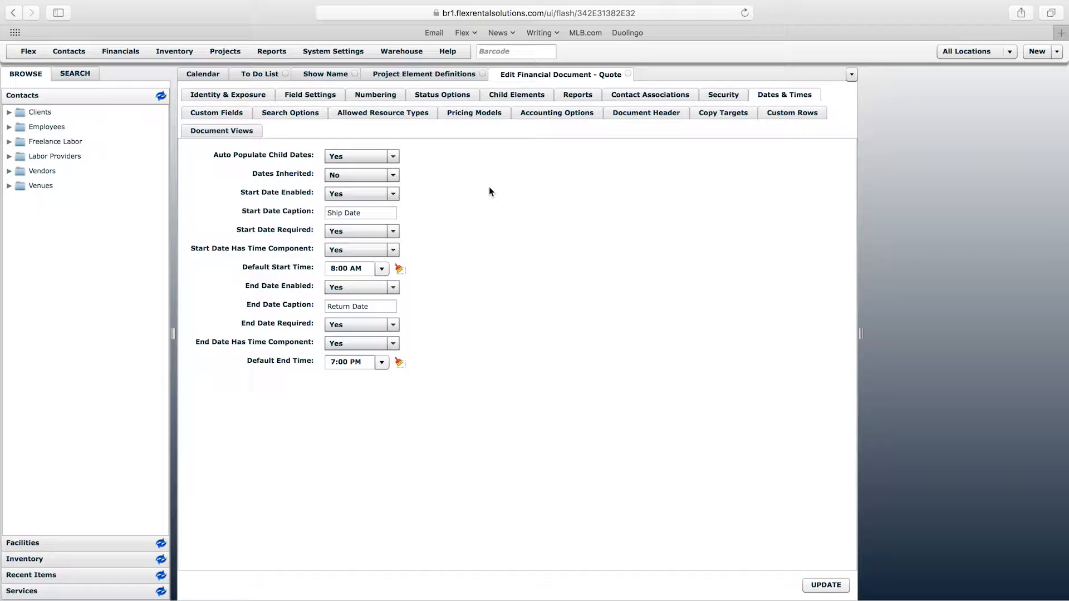
pyautogui.click(628, 73)
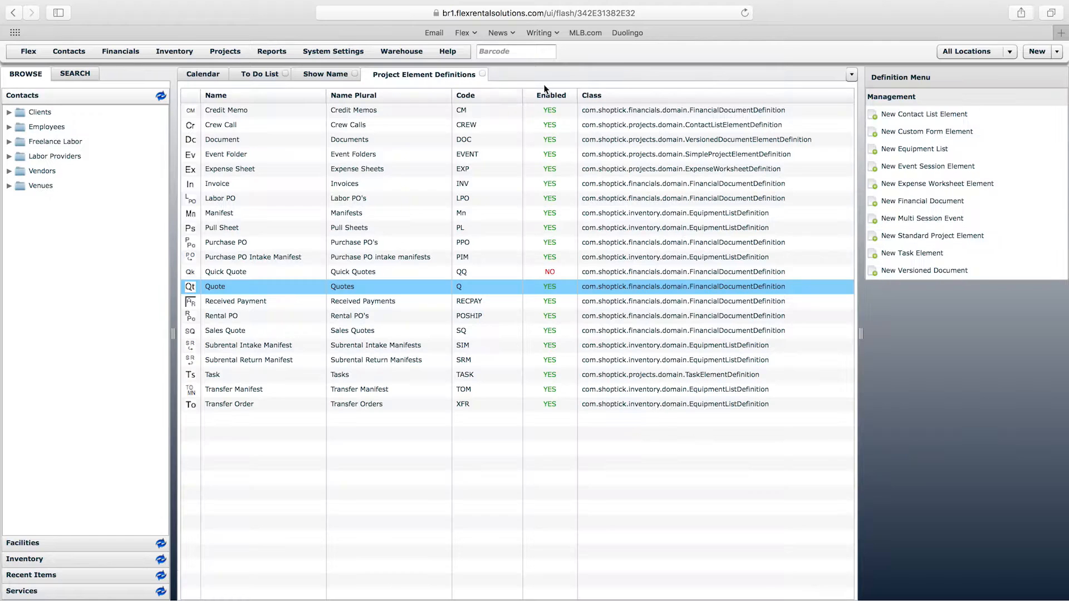
pyautogui.click(482, 74)
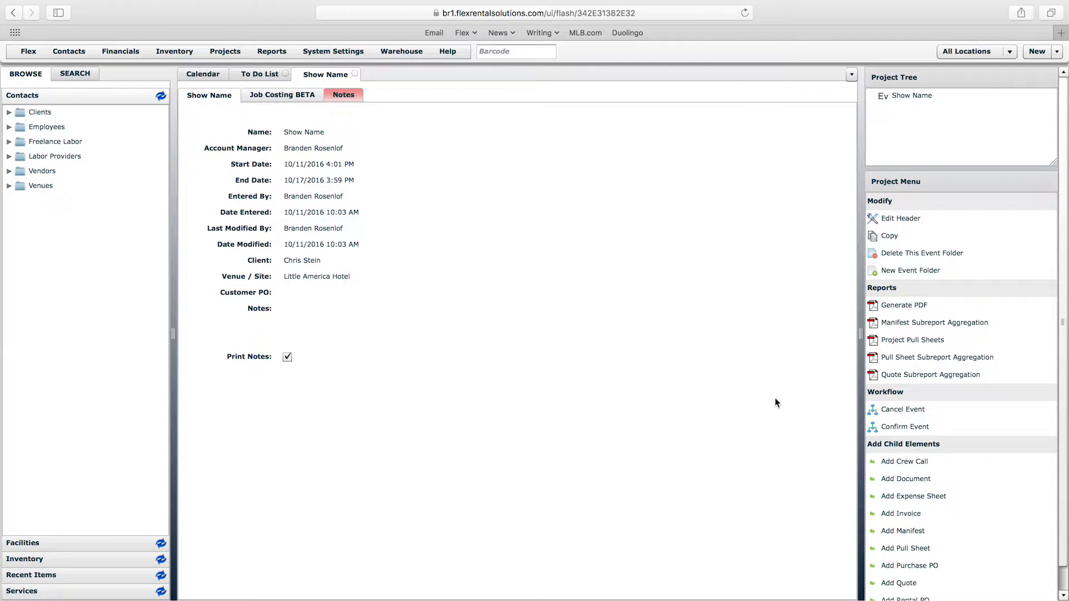
# Add a child quote to the Show Name event folder and name it "BO Rooms - Show Name".
pyautogui.click(905, 585)
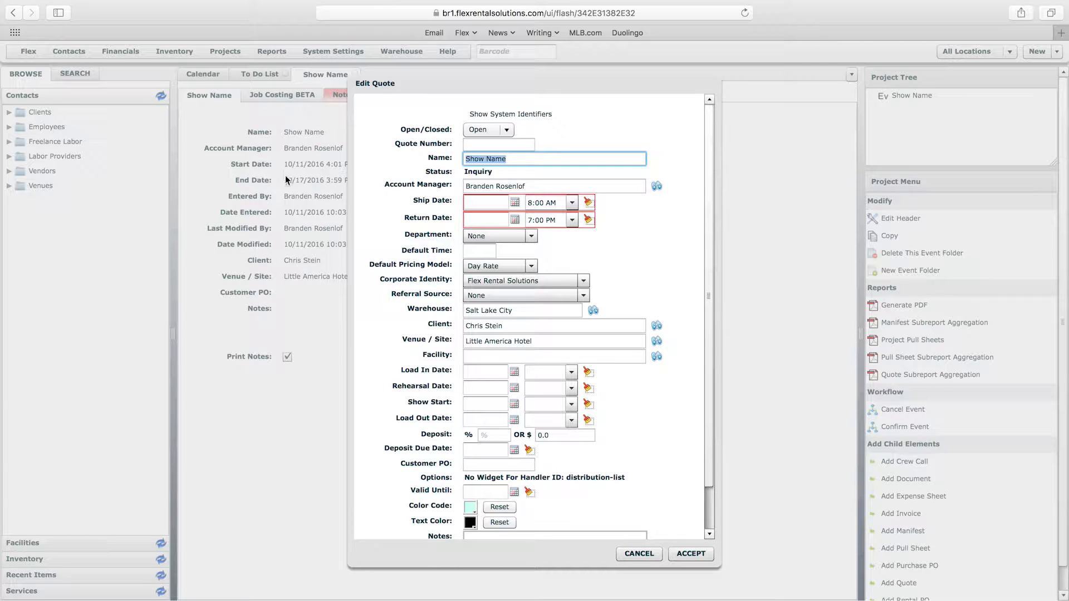
pyautogui.click(532, 160)
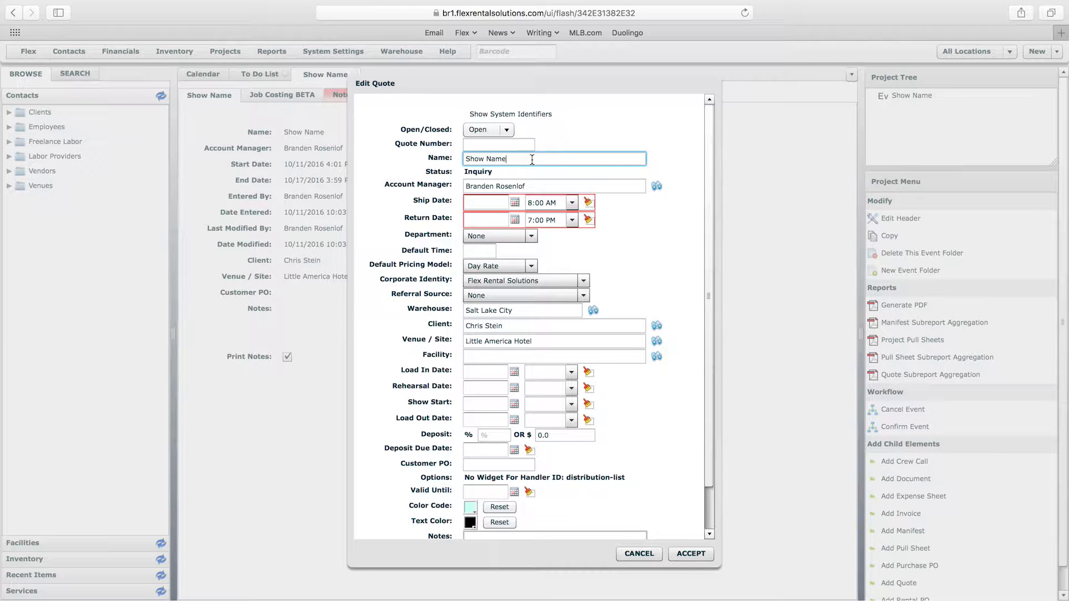
pyautogui.click(466, 159)
pyautogui.write('BO Rooms -')
pyautogui.moveTo(466, 158); pyautogui.dragTo(559, 156)
pyautogui.click(559, 158)
# Set the BO Rooms quote's ship date to 10/13/2016 and its return date to 10/14/2016.
pyautogui.click(515, 201)
pyautogui.click(588, 263)
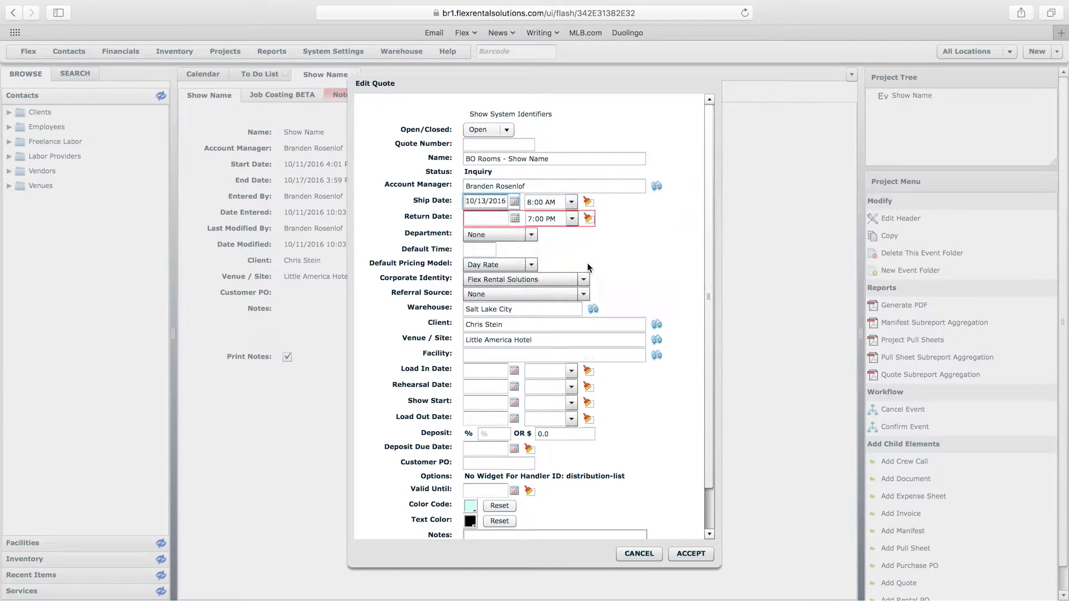
pyautogui.click(604, 279)
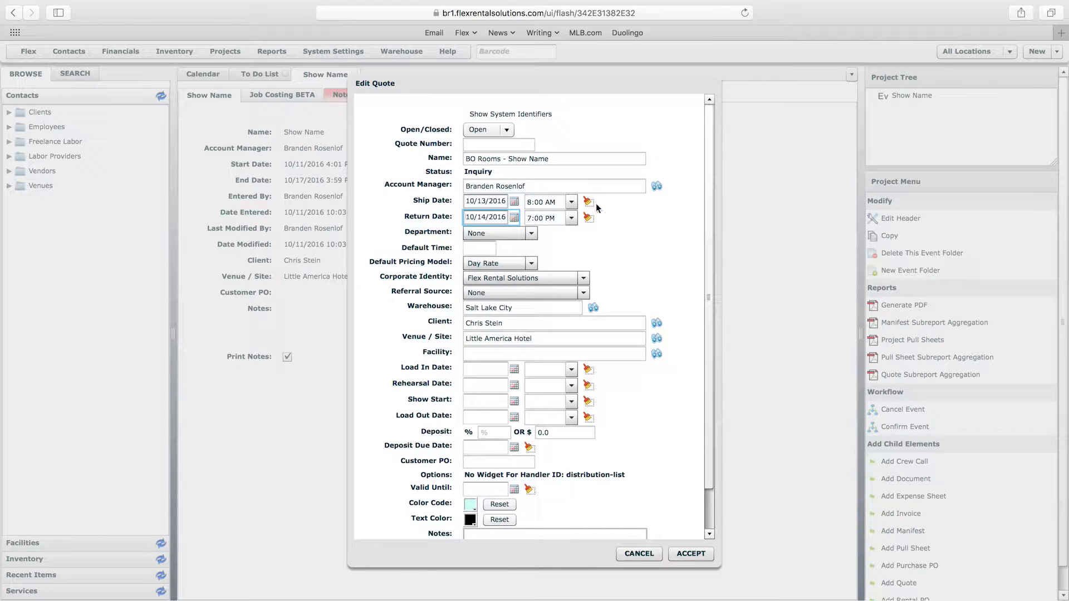
# Clear the BO Rooms quote's return date, re-enter it as 10/14/2016 at 5:30 PM, and save the quote.
pyautogui.click(588, 218)
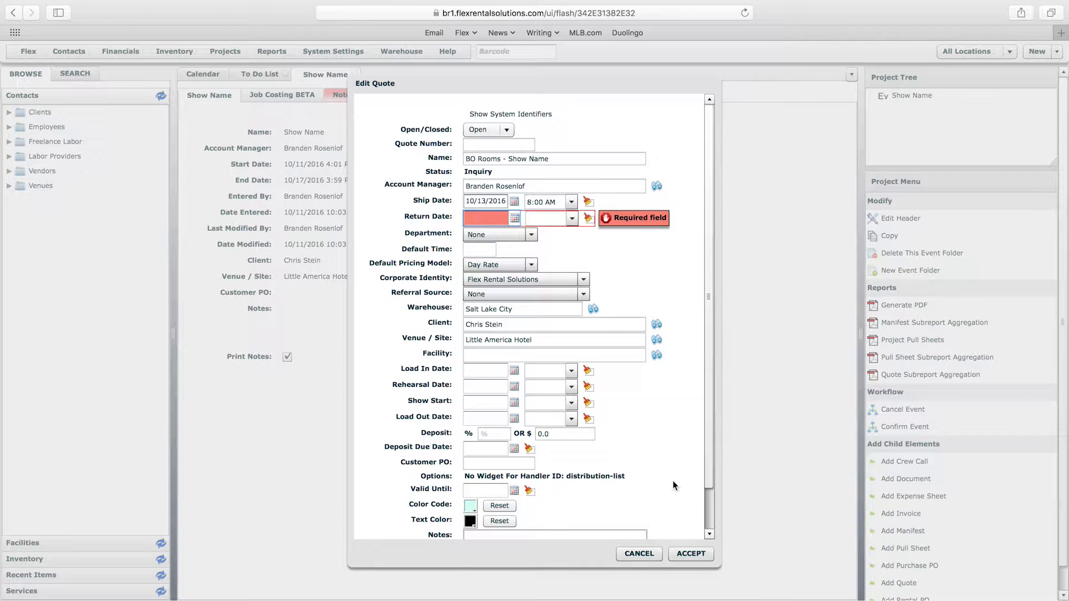
pyautogui.click(514, 218)
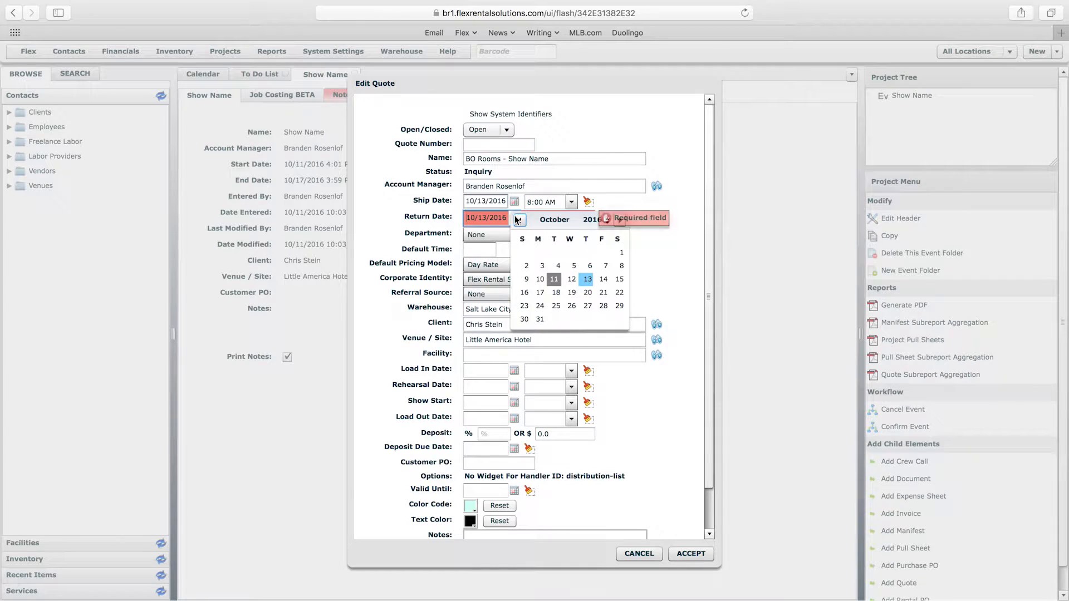
pyautogui.click(603, 279)
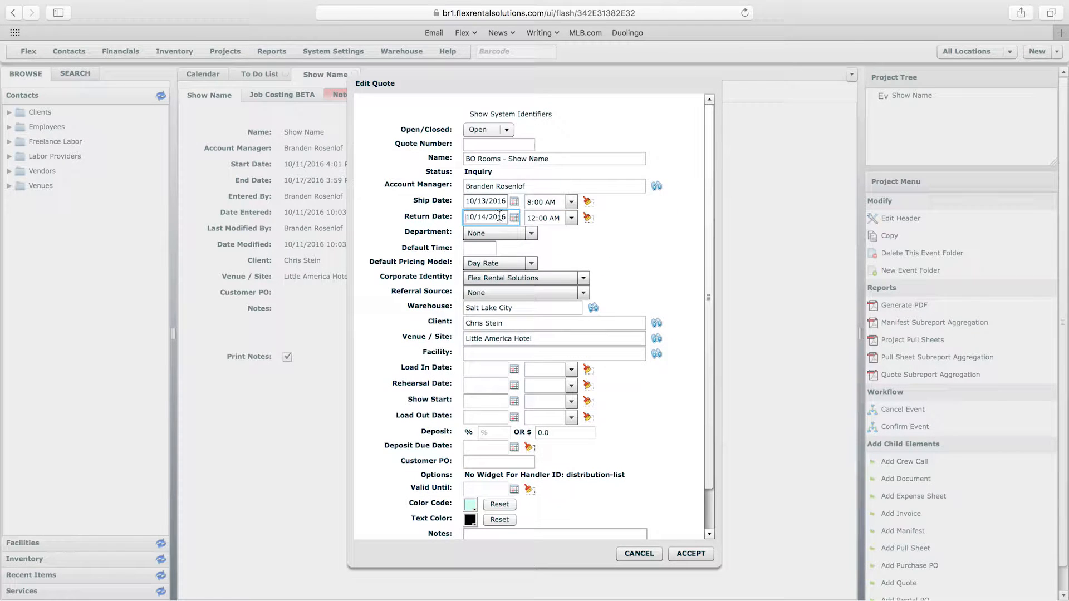
pyautogui.click(571, 218)
pyautogui.scroll(-5, 573, 278)
pyautogui.scroll(-5, 573, 278)
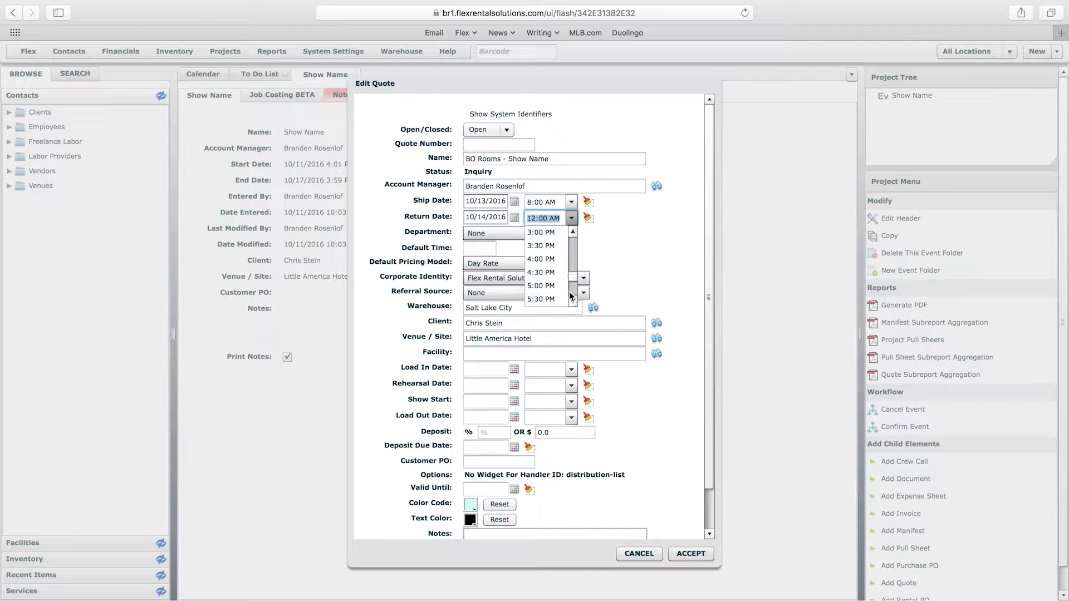
pyautogui.click(548, 299)
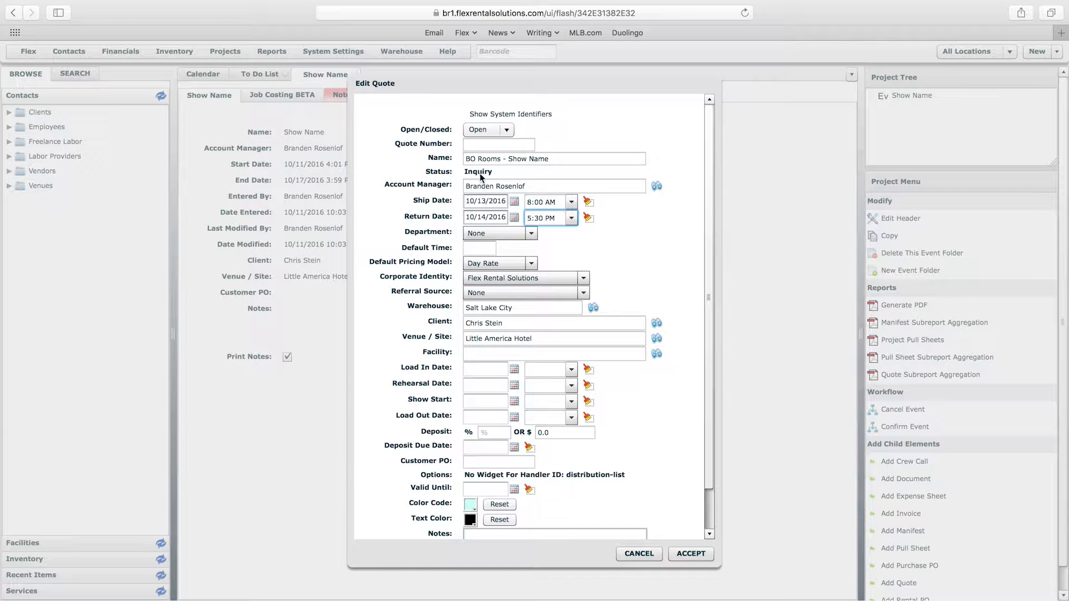
pyautogui.click(699, 553)
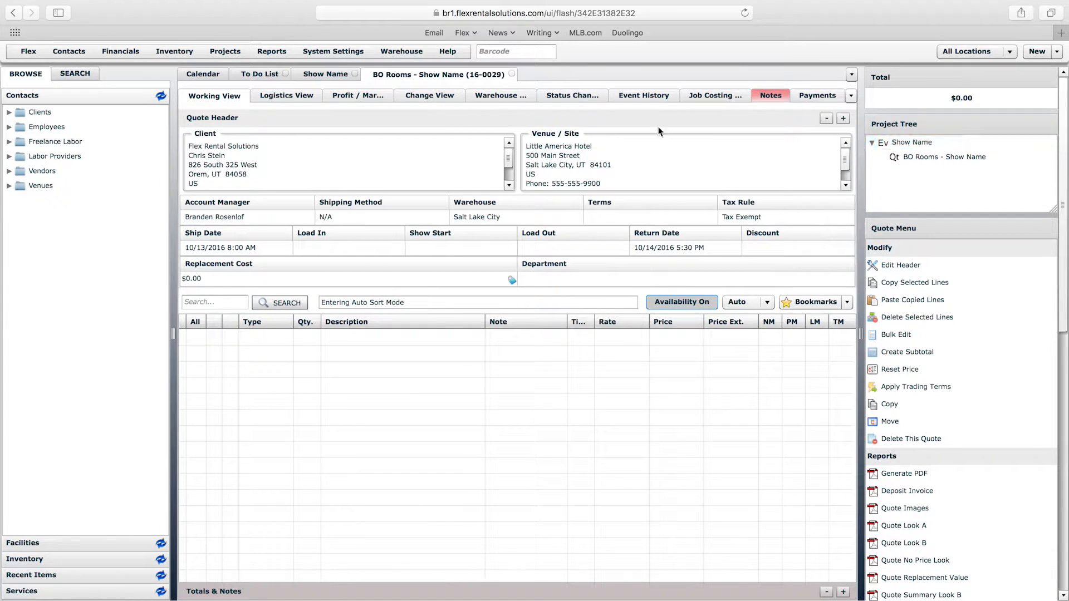
# Add a second child quote to the Show Name event folder and name it "Closing Party - Show Name".
pyautogui.click(335, 73)
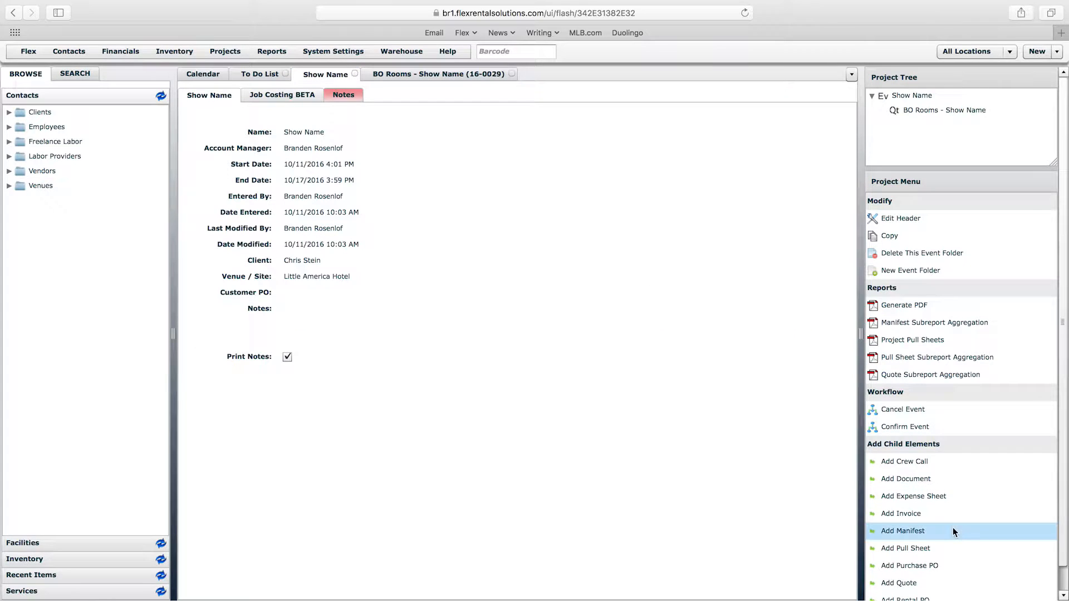
pyautogui.click(909, 588)
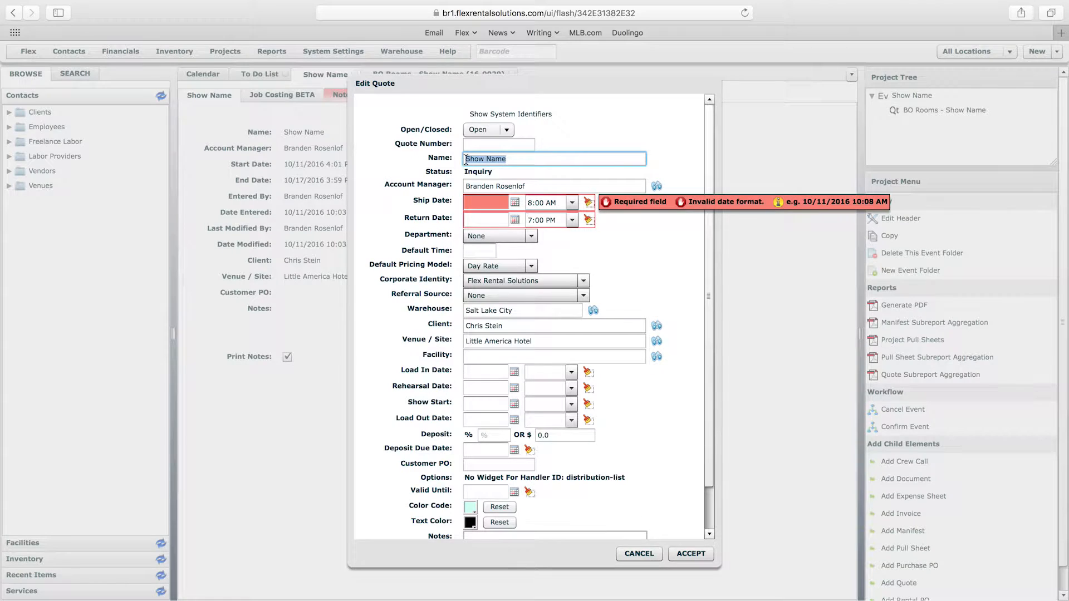
pyautogui.click(466, 160)
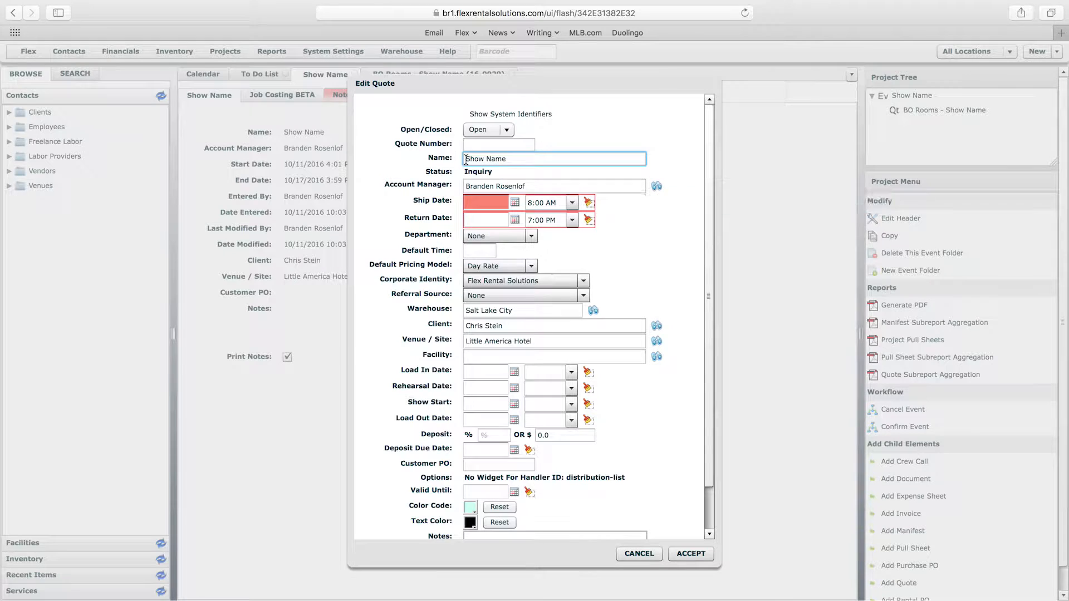
pyautogui.write('Closing Party -')
pyautogui.moveTo(467, 159); pyautogui.dragTo(571, 159)
pyautogui.doubleClick(570, 159)
pyautogui.click(581, 158)
# Set the Closing Party quote's ship date to 10/16/2016 and its return date to 10/16/2016 at 11:30 PM.
pyautogui.click(513, 202)
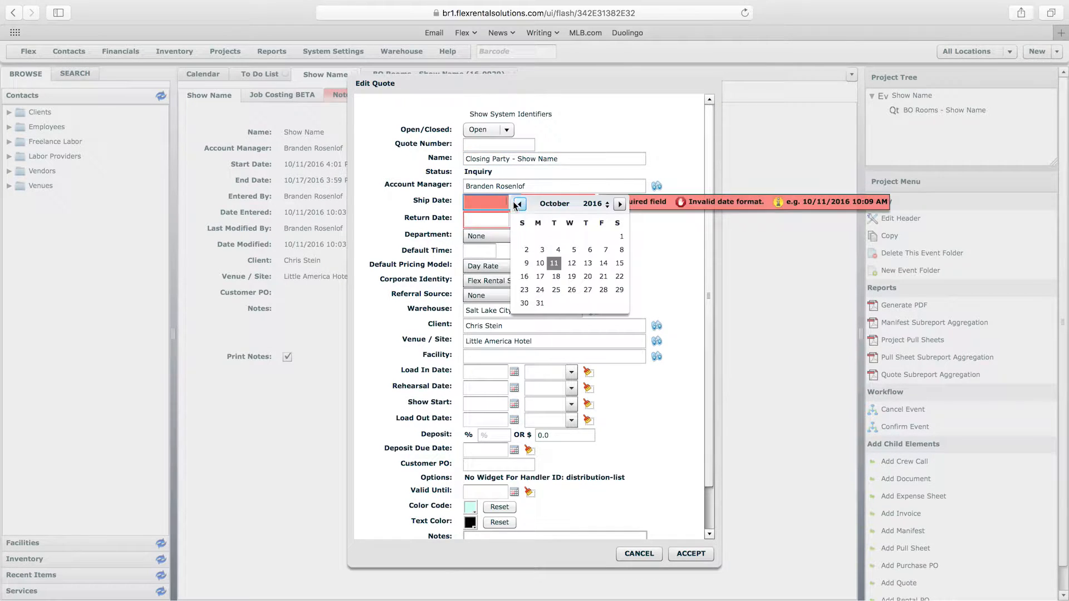
pyautogui.click(527, 280)
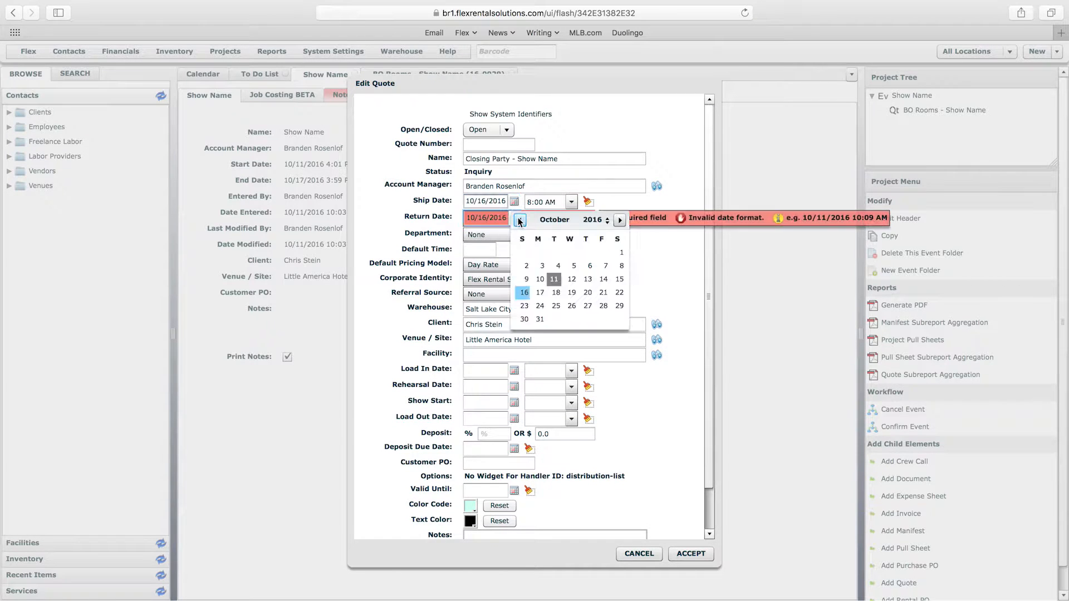
pyautogui.click(524, 292)
pyautogui.click(571, 217)
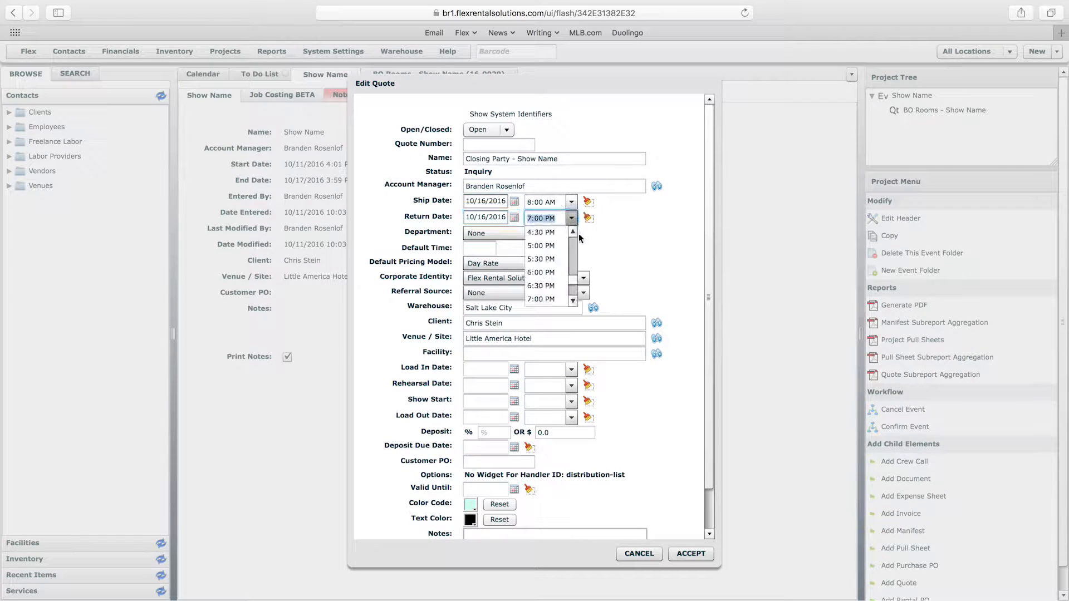
pyautogui.moveTo(574, 285); pyautogui.dragTo(572, 292)
pyautogui.click(553, 287)
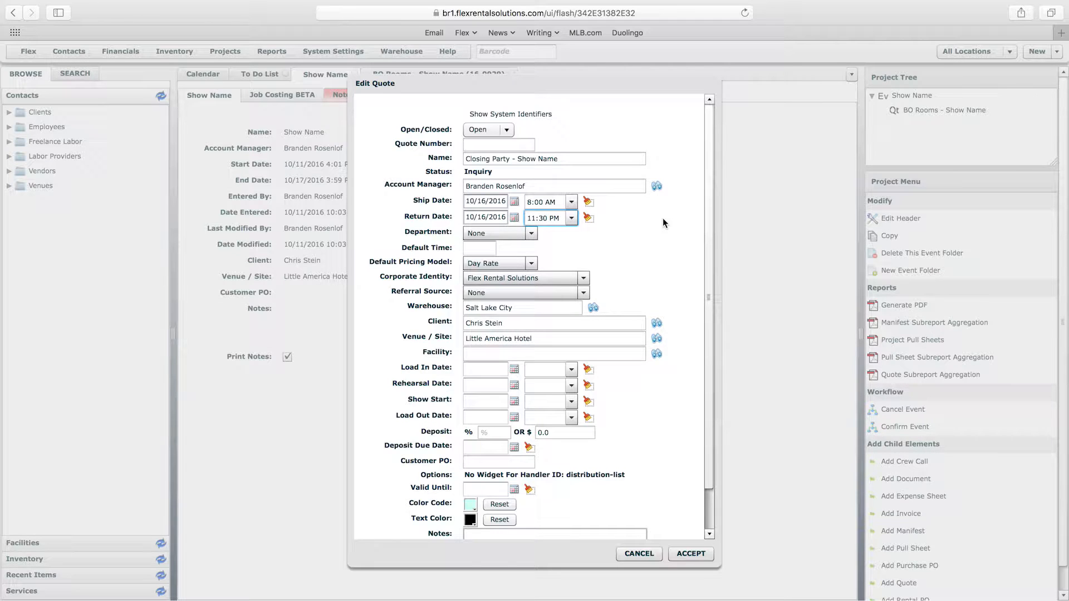
# Review the inherited venue and the remaining header fields of the Closing Party quote, and save it.
pyautogui.click(553, 339)
pyautogui.moveTo(554, 339); pyautogui.dragTo(465, 336)
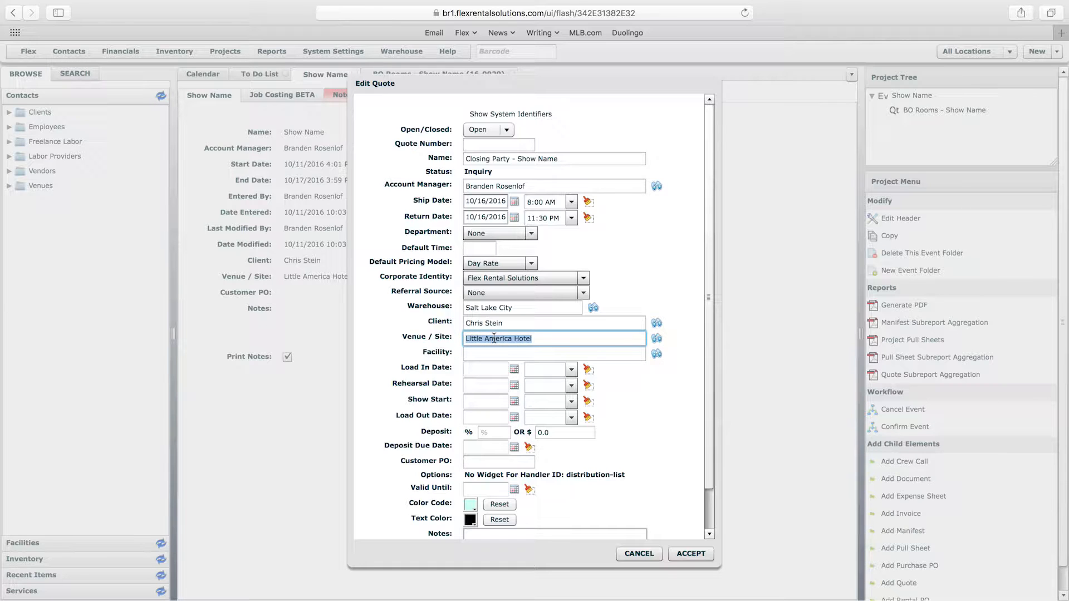
pyautogui.scroll(-2, 618, 336)
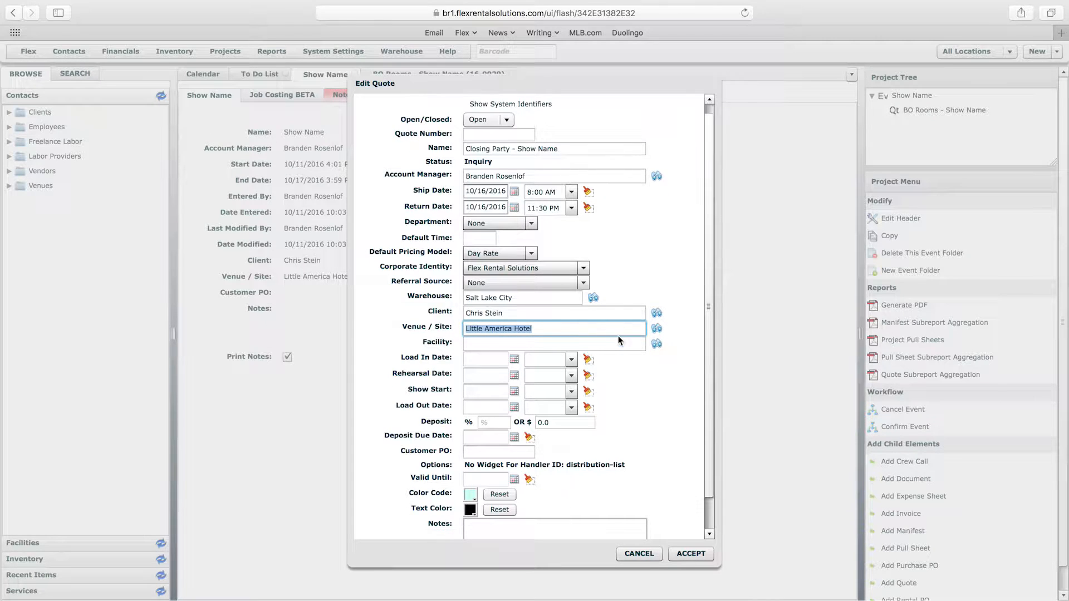
pyautogui.scroll(-1, 699, 321)
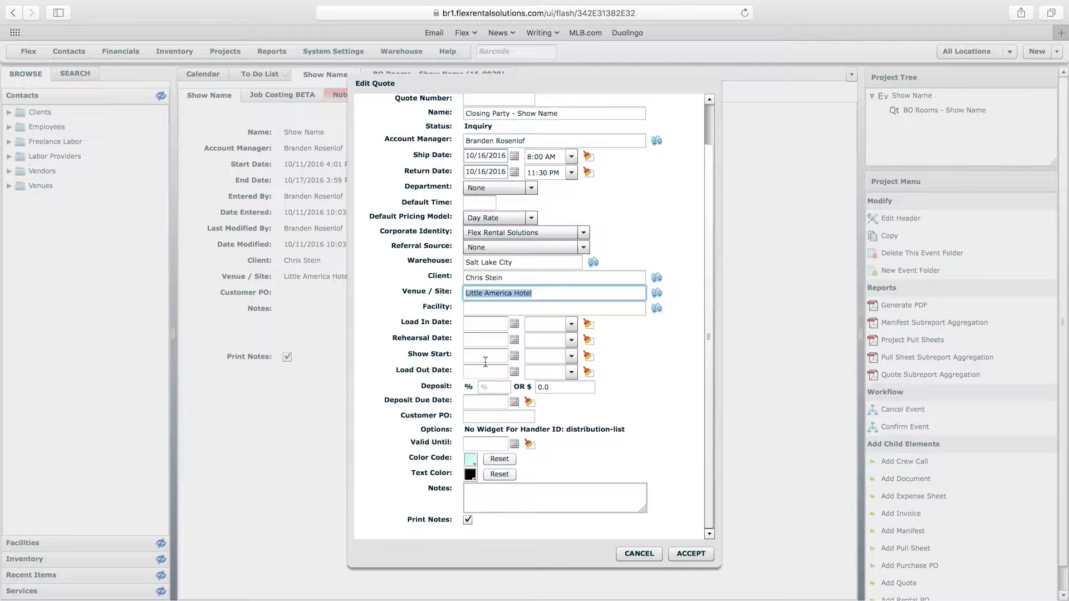
pyautogui.scroll(3, 640, 224)
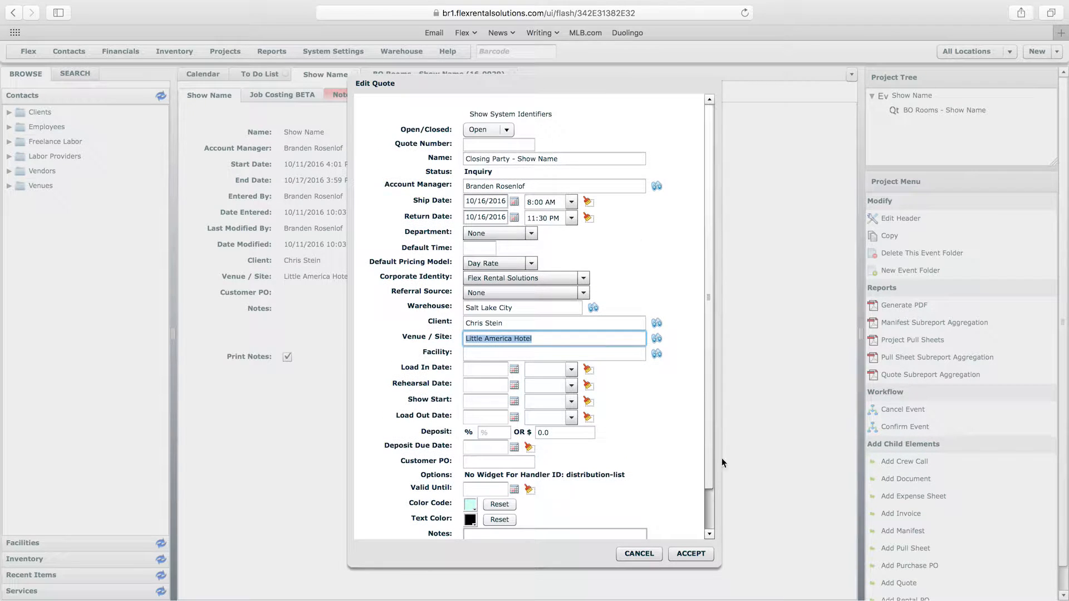
pyautogui.click(691, 553)
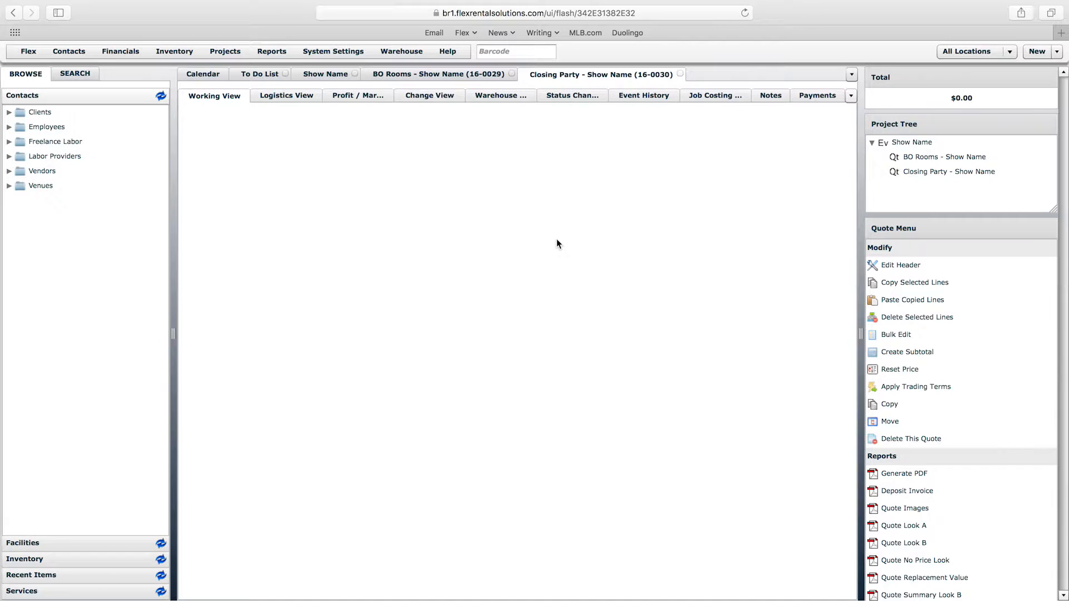
# Add the Shure ULXD Wireless Mic Package from the audio packages inventory to the BO Rooms - Show Name quote.
pyautogui.click(472, 76)
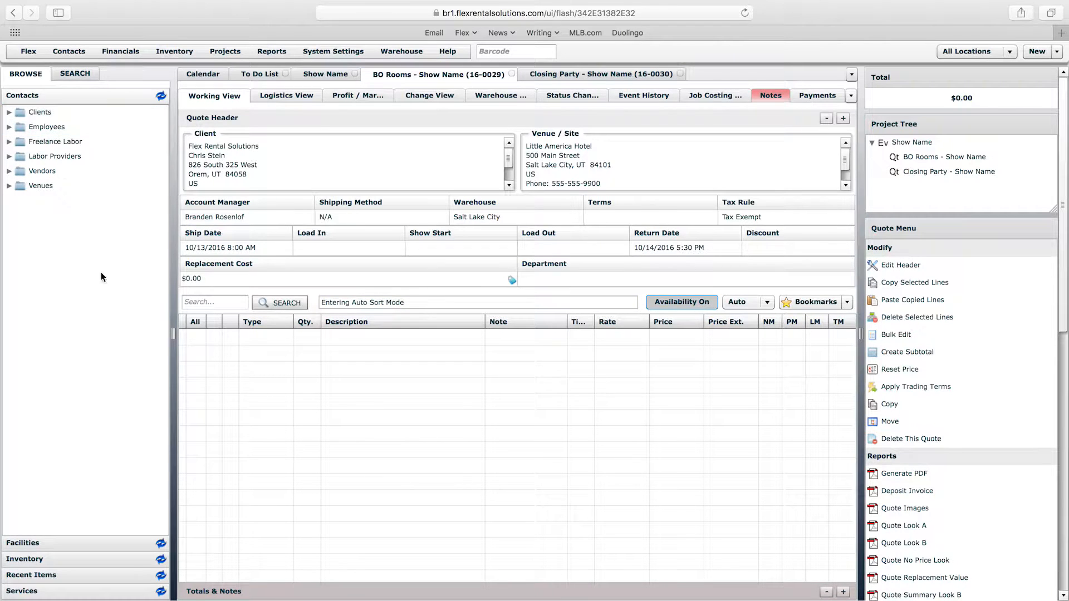
pyautogui.click(66, 562)
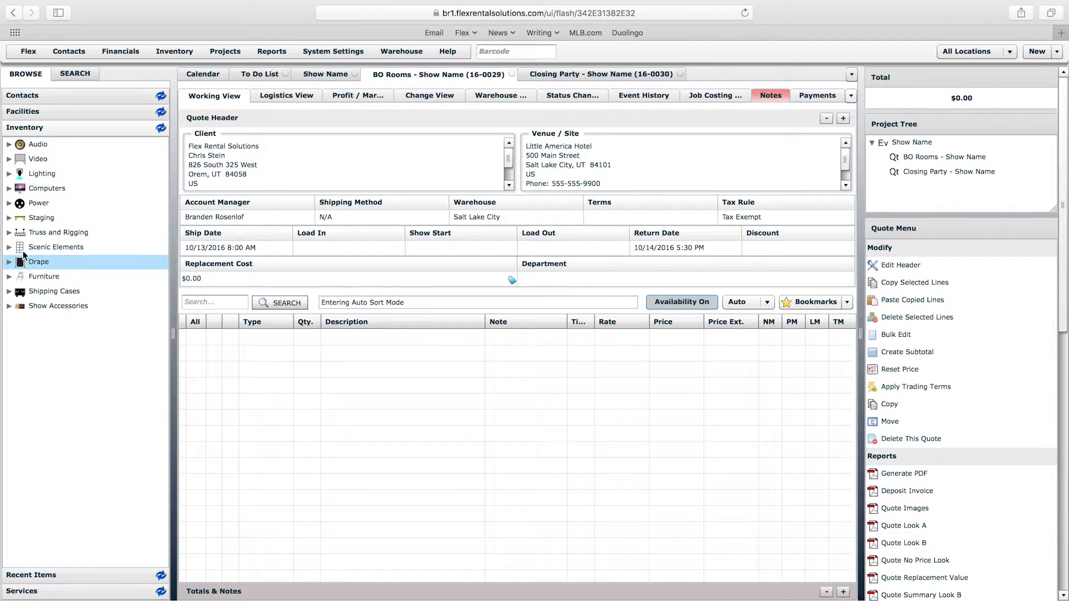
pyautogui.click(9, 145)
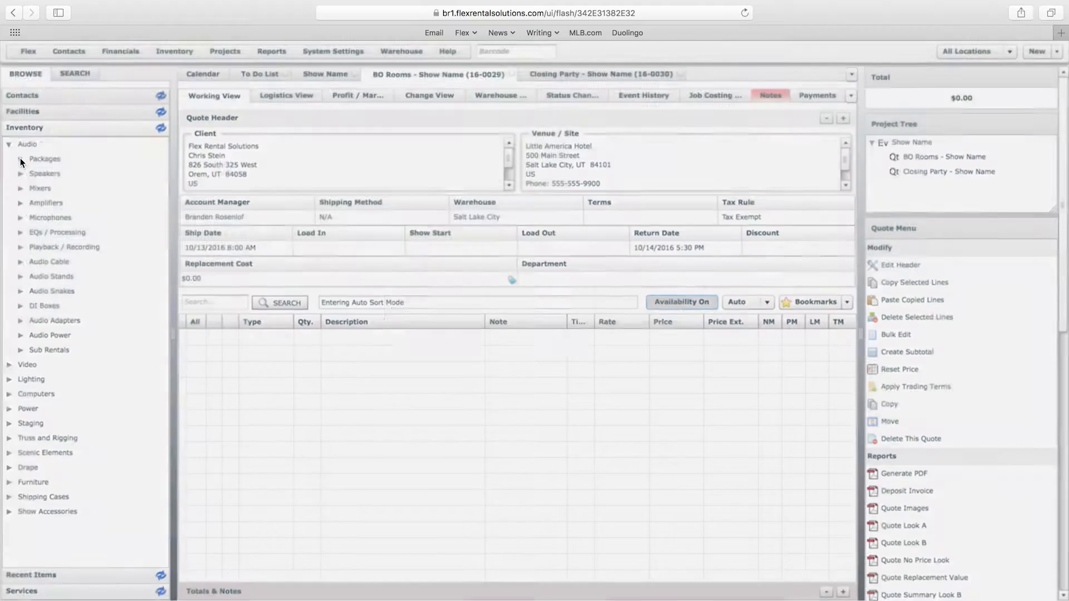
pyautogui.click(20, 159)
pyautogui.moveTo(102, 188); pyautogui.dragTo(334, 409)
pyautogui.click(579, 356)
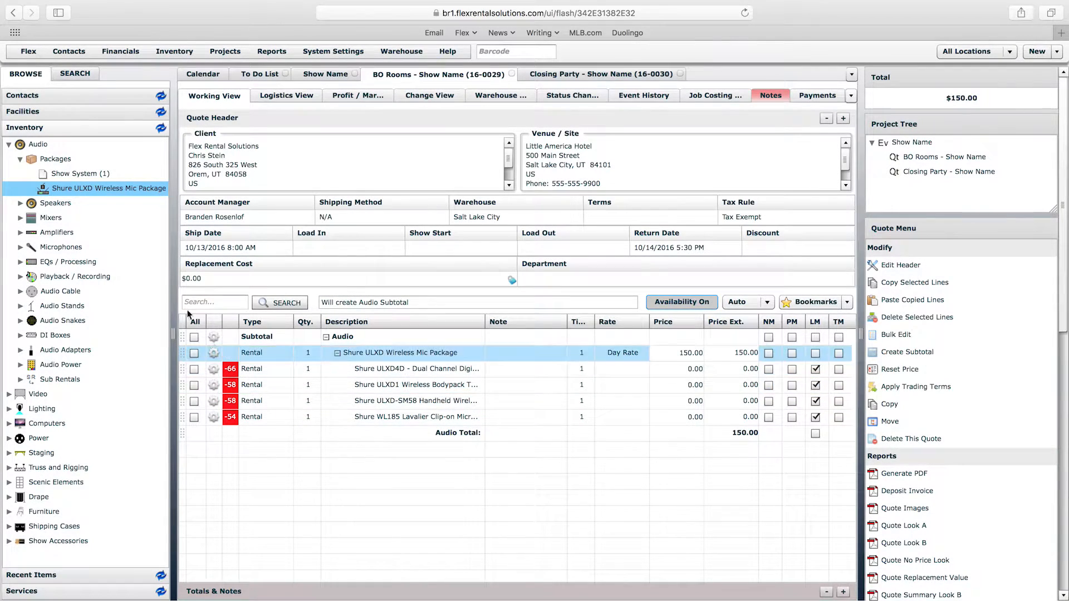
# Add one Shure ULXD Wireless Mic Package from the audio packages inventory to the Closing Party - Show Name quote.
pyautogui.click(661, 75)
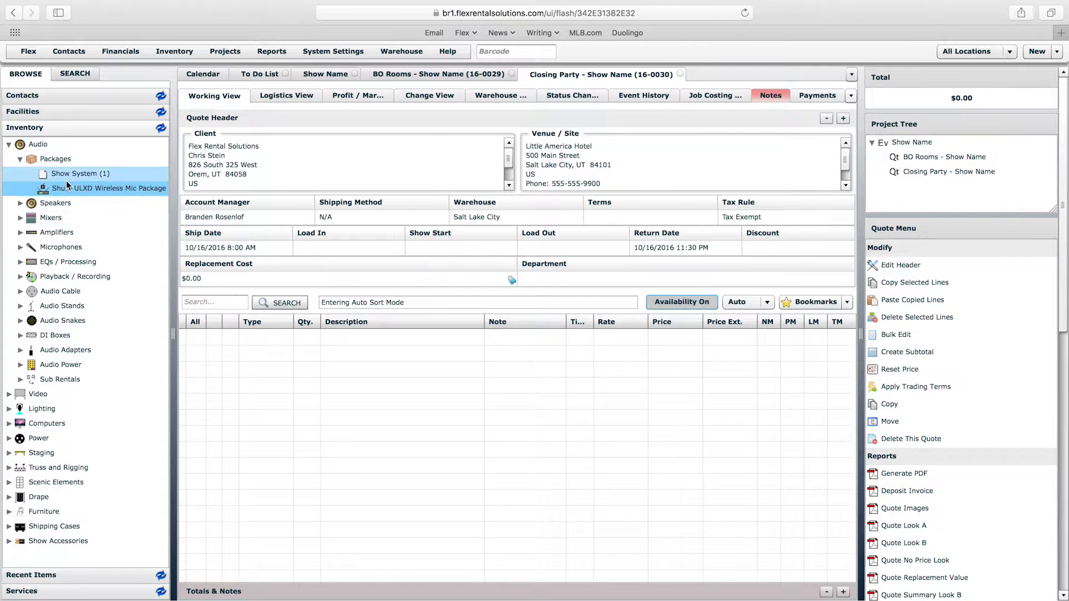
pyautogui.moveTo(83, 189); pyautogui.dragTo(412, 360)
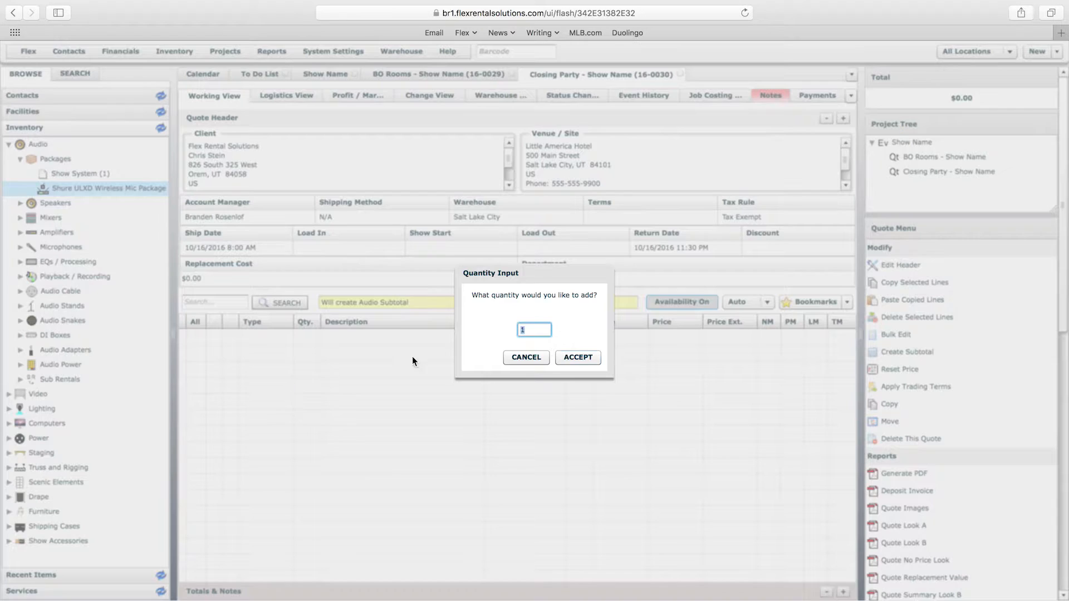
pyautogui.click(567, 359)
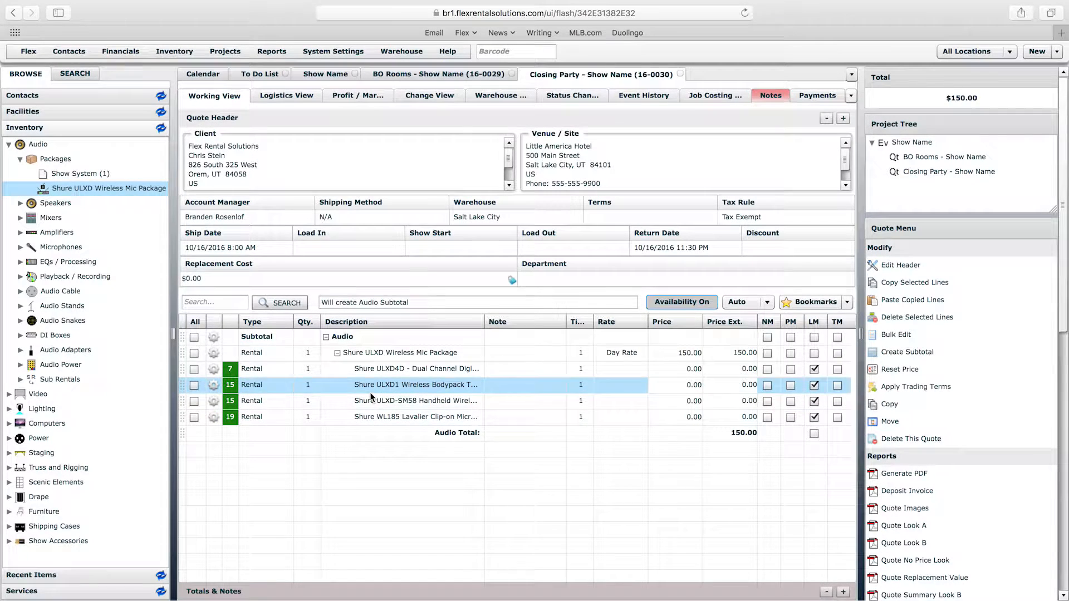
# Examine the Show Name event folder's job costing, expanding the rental revenue down to the individual quotes.
pyautogui.click(469, 73)
pyautogui.click(327, 74)
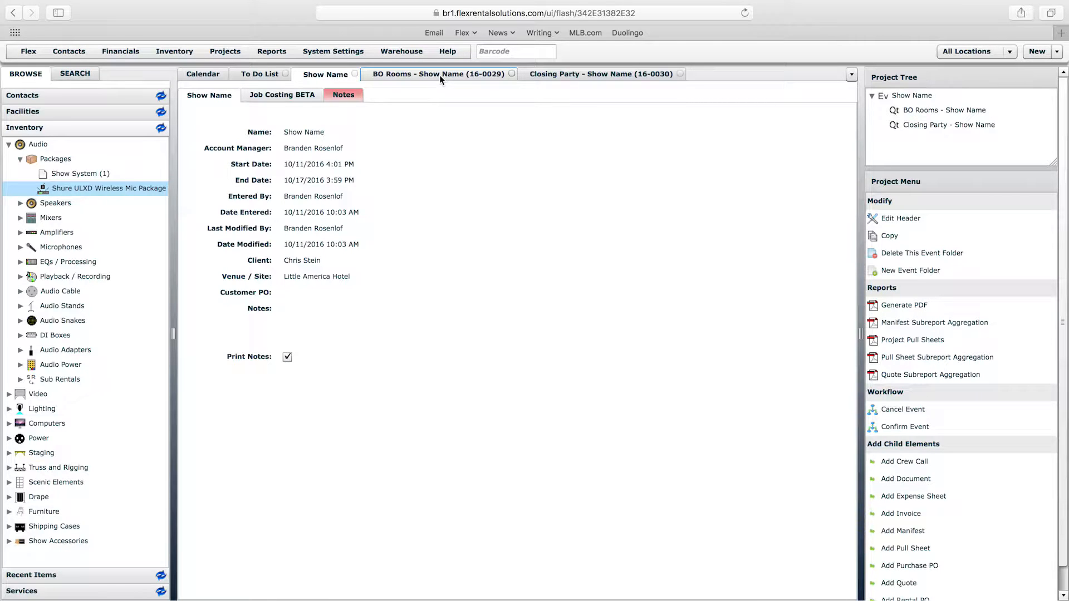
pyautogui.click(276, 97)
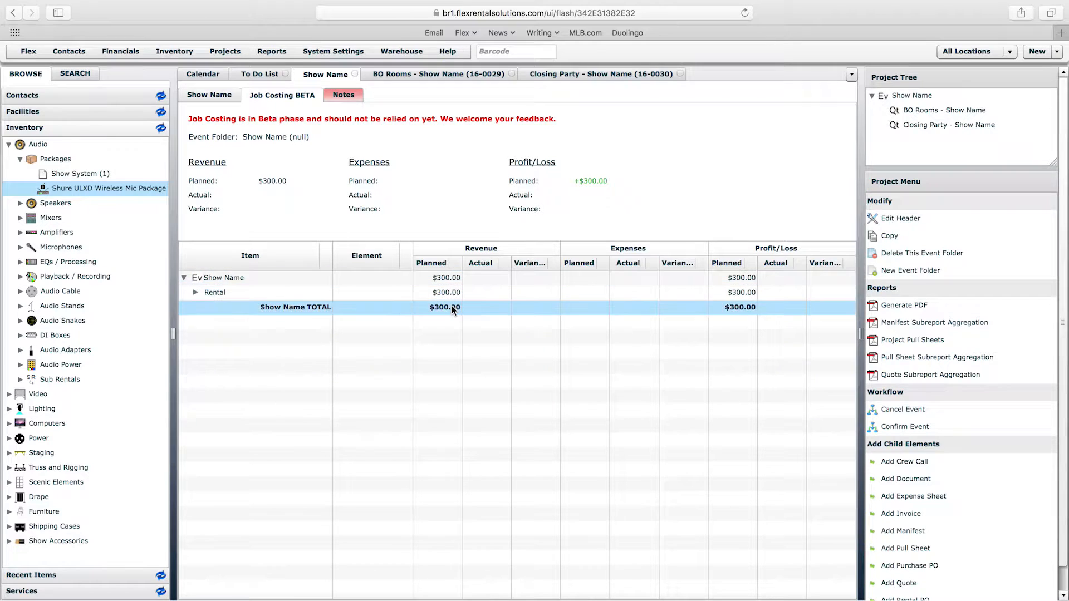
pyautogui.click(195, 292)
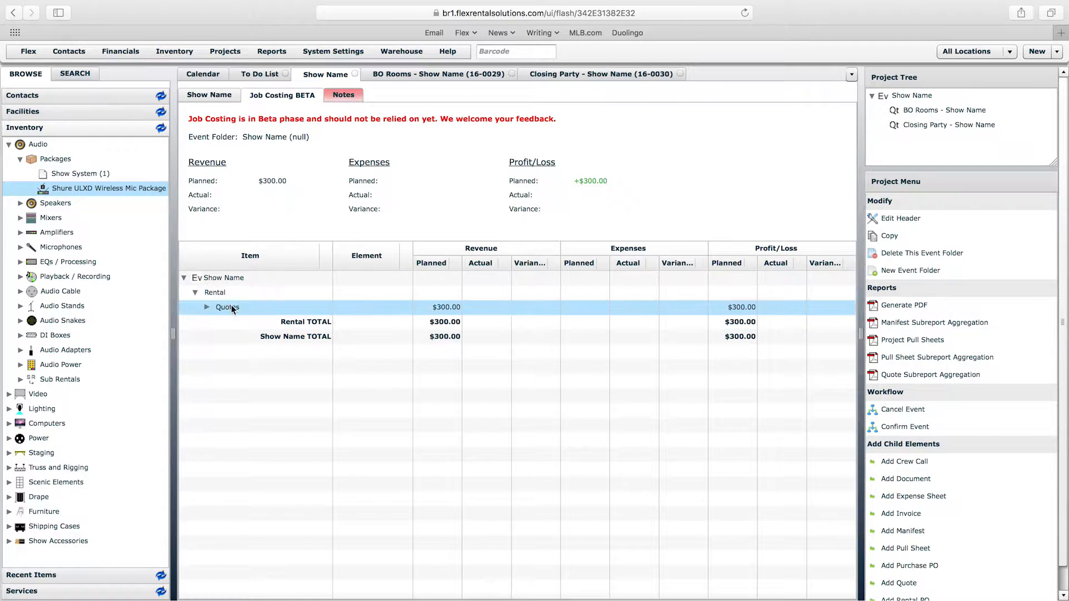
pyautogui.click(206, 307)
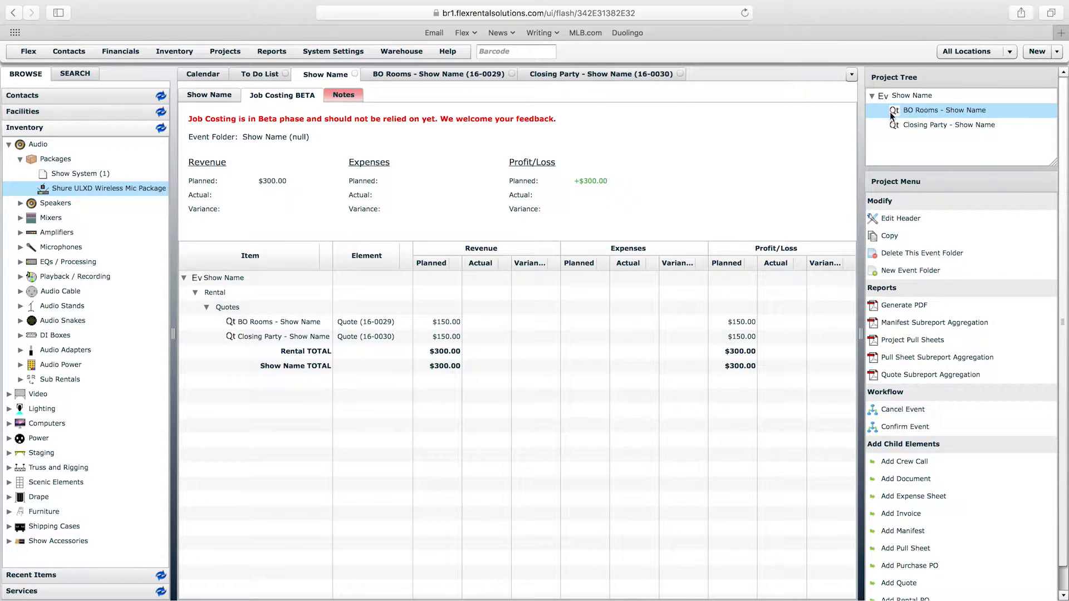
# Resolve the Shure ULXD4D receiver conflict on the BO Rooms quote by subrenting from the Big Time Sound contact among the Vendor contacts.
pyautogui.click(442, 73)
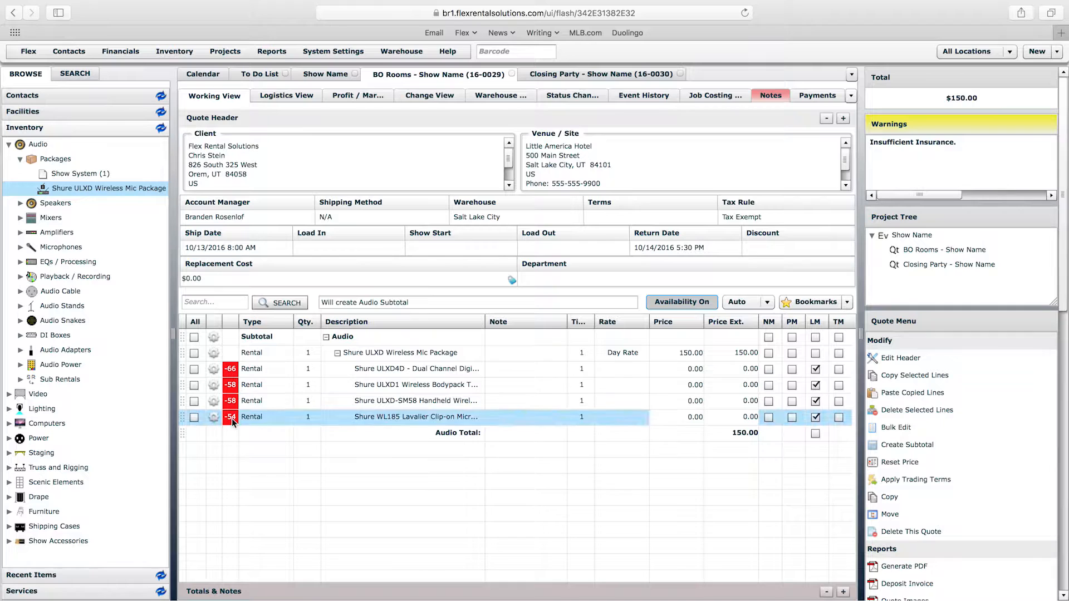
pyautogui.click(213, 369)
pyautogui.click(214, 370)
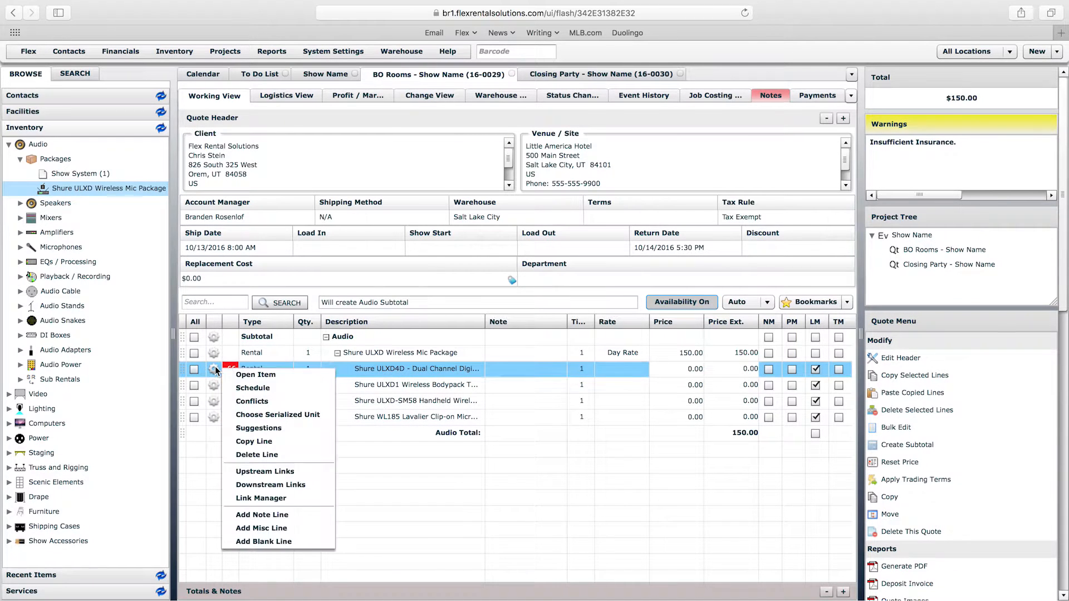
pyautogui.click(248, 401)
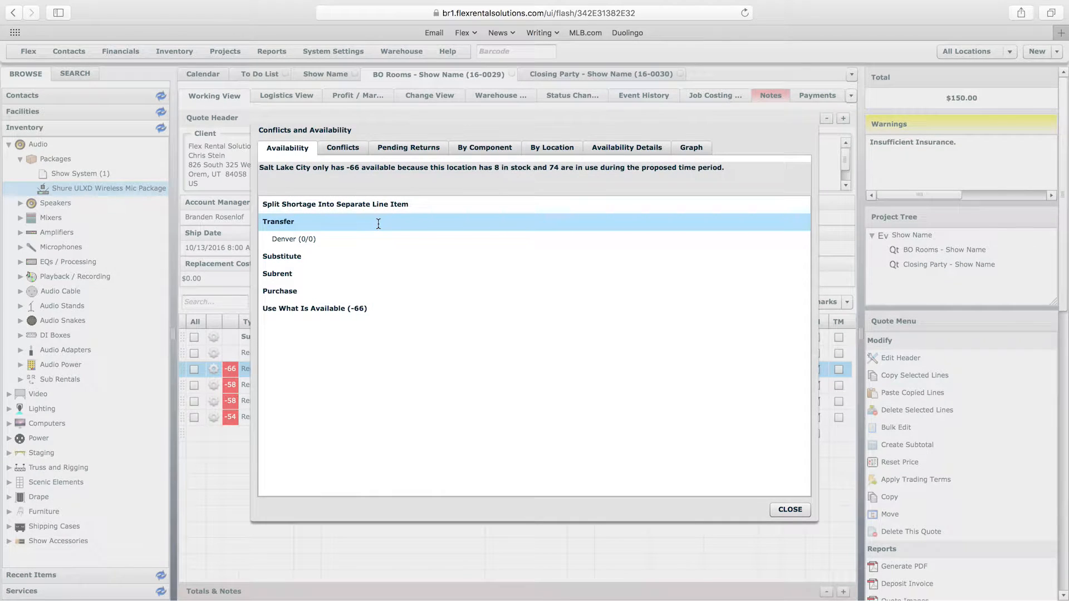
pyautogui.click(278, 273)
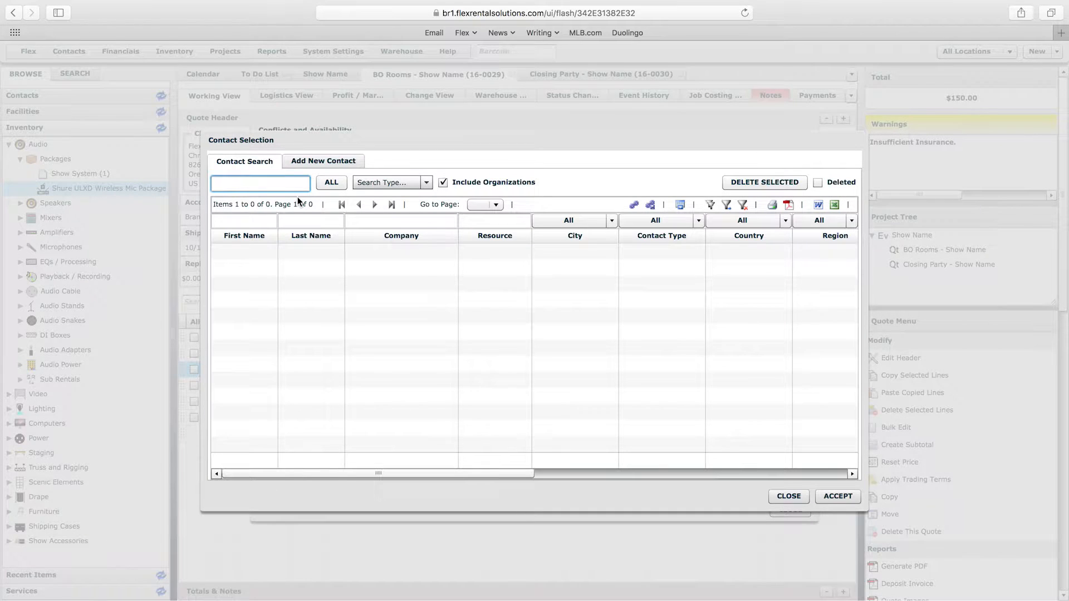
pyautogui.click(427, 181)
pyautogui.click(398, 263)
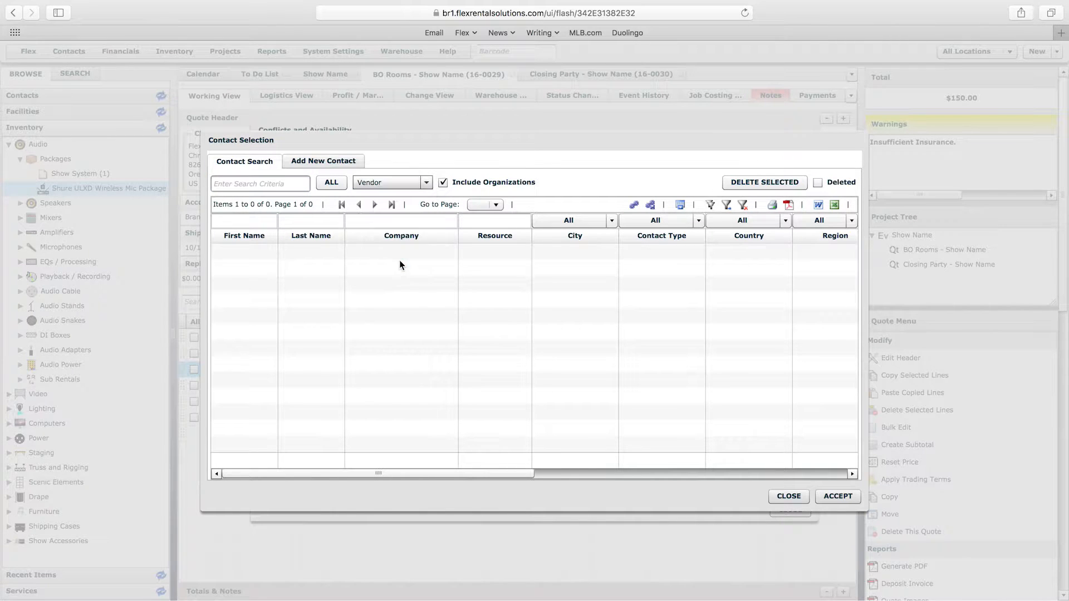
pyautogui.click(331, 183)
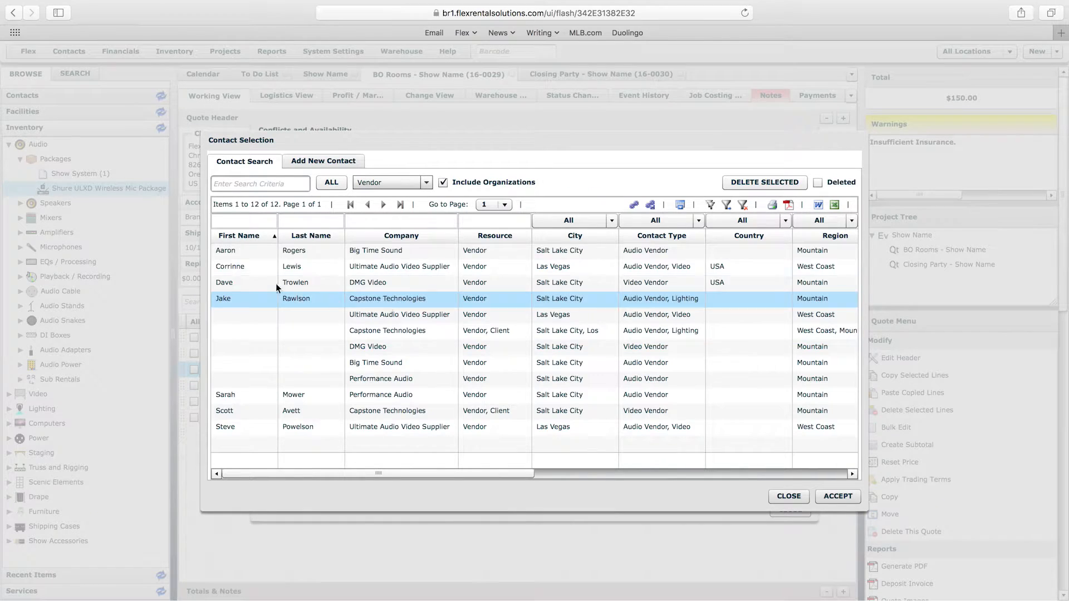
pyautogui.doubleClick(228, 257)
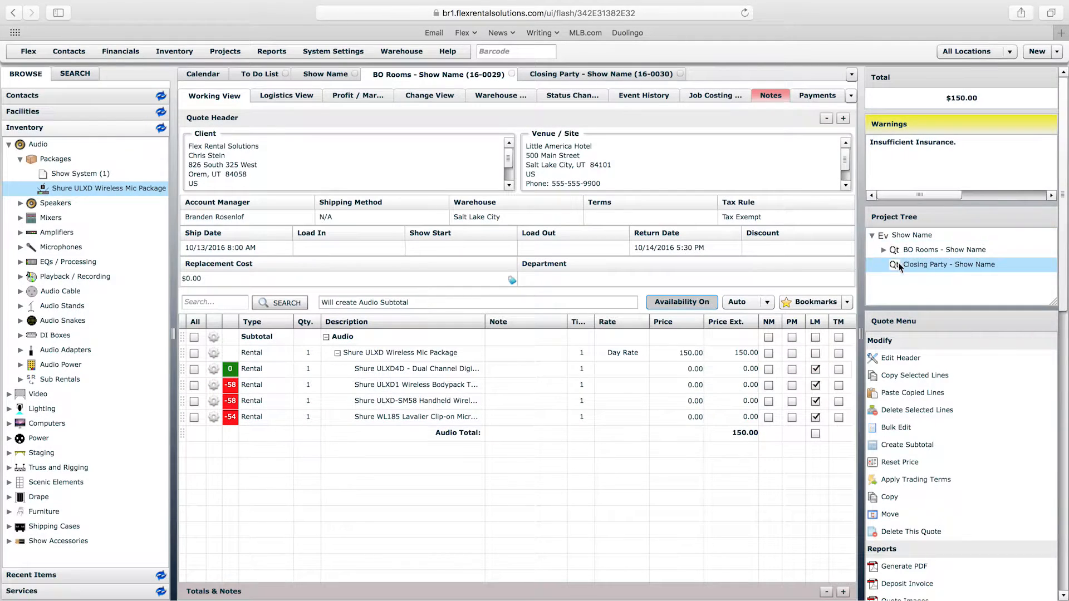
# Open the rental PO nested under the BO Rooms quote and set the Shure ULXD4D receiver's cost to 100.00.
pyautogui.click(884, 251)
pyautogui.click(920, 270)
pyautogui.doubleClick(911, 266)
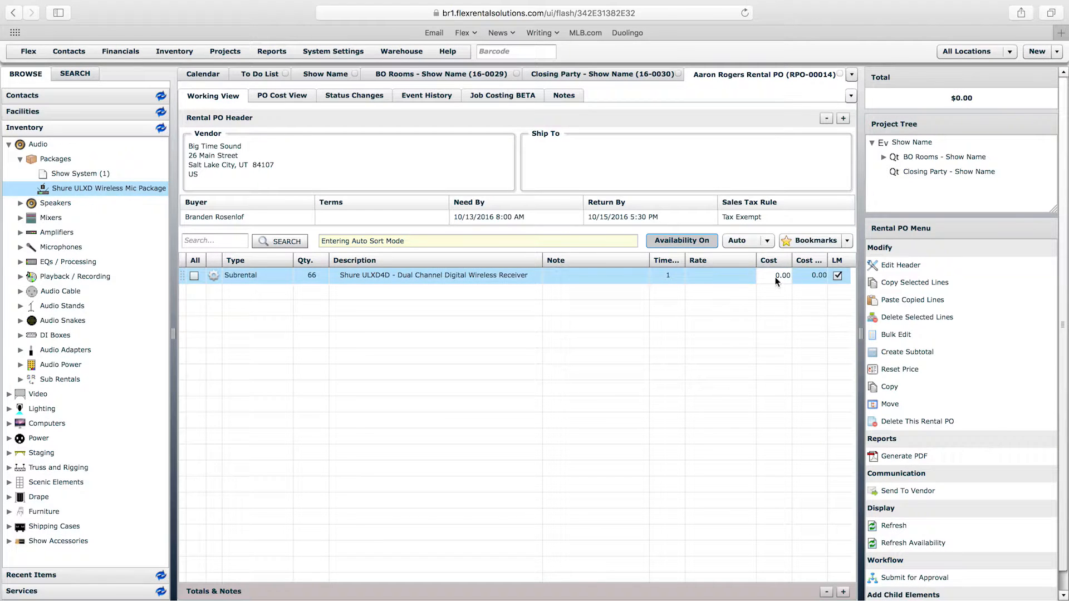
pyautogui.click(774, 276)
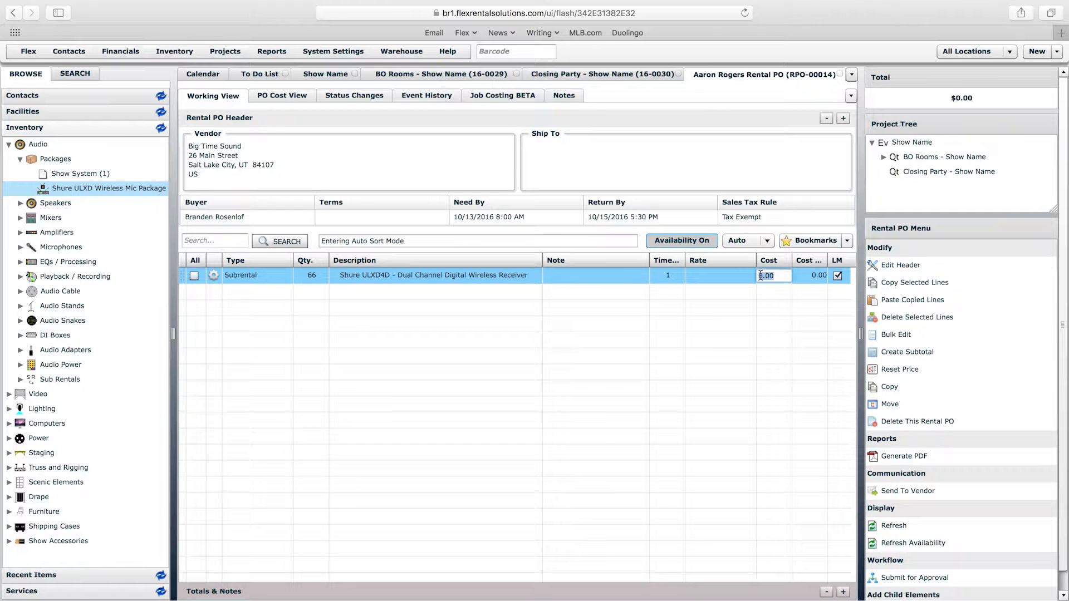
pyautogui.write('10')
pyautogui.press('Return')
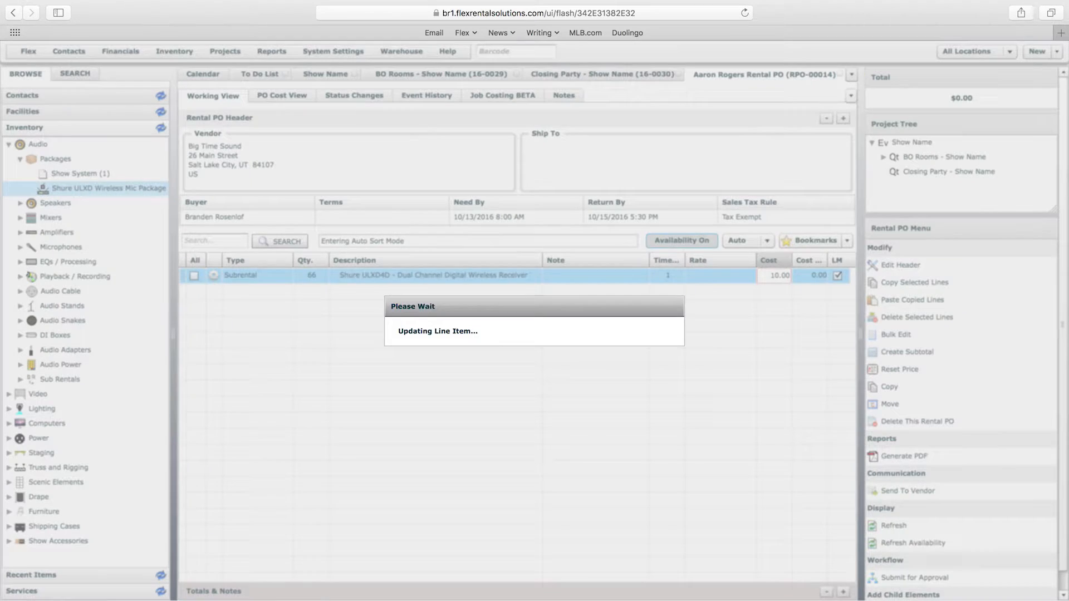
pyautogui.click(775, 277)
pyautogui.click(762, 276)
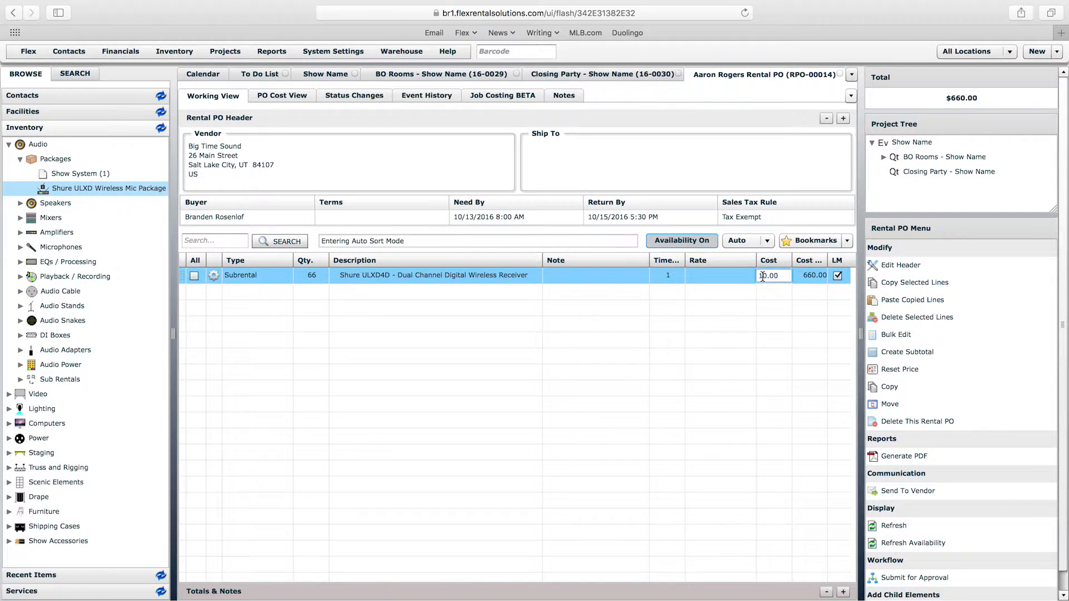
pyautogui.write('0')
pyautogui.press('Return')
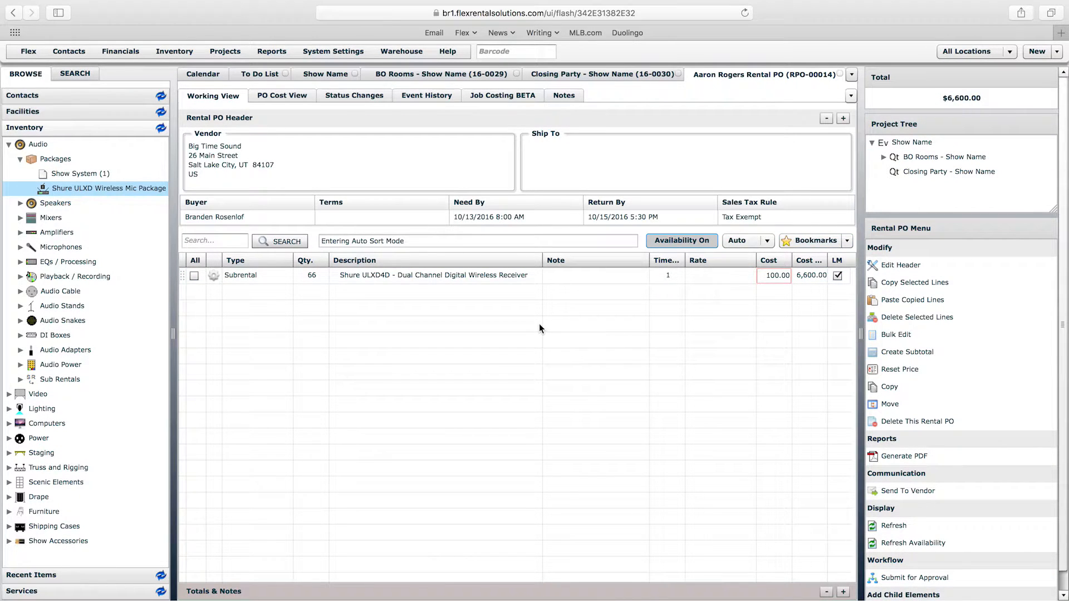
# Check the rental PO's place in the Show Name project tree, and examine the folder's job costing with subrental expenses and expanded rental quotes.
pyautogui.click(328, 75)
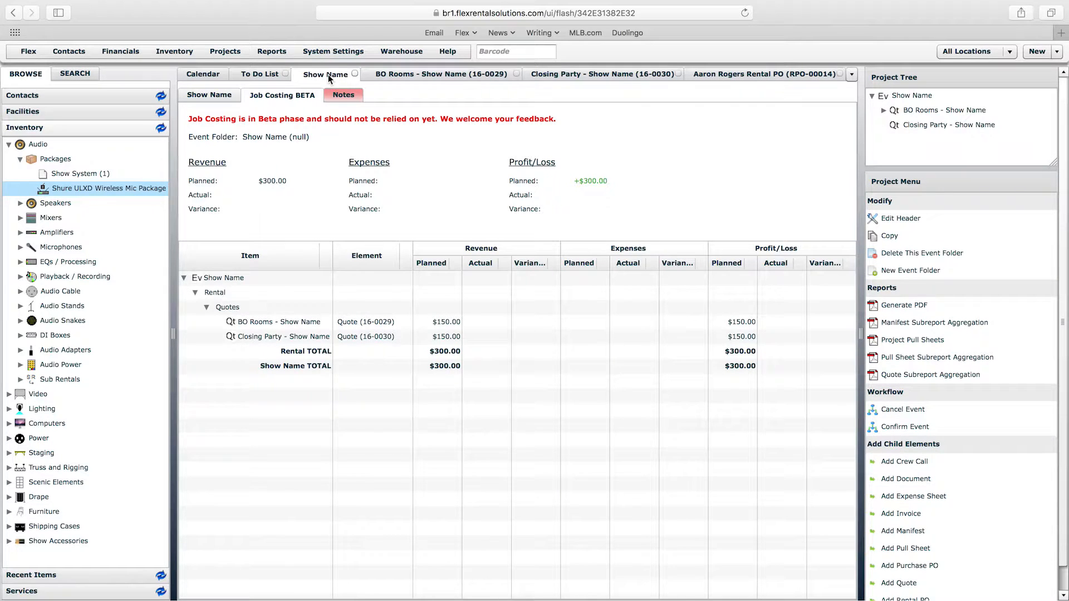
pyautogui.click(220, 97)
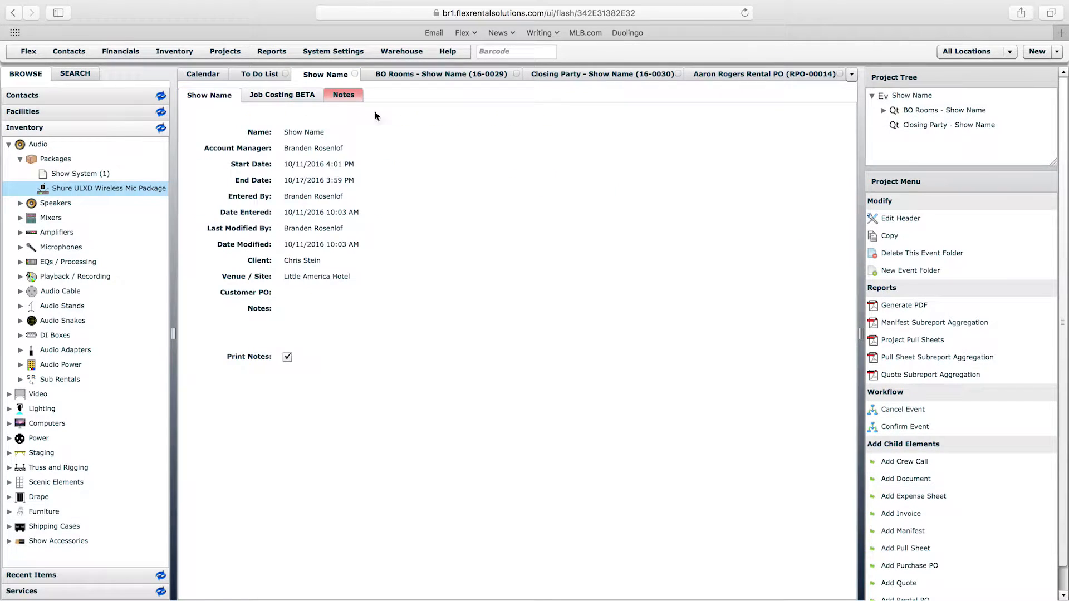
pyautogui.click(884, 110)
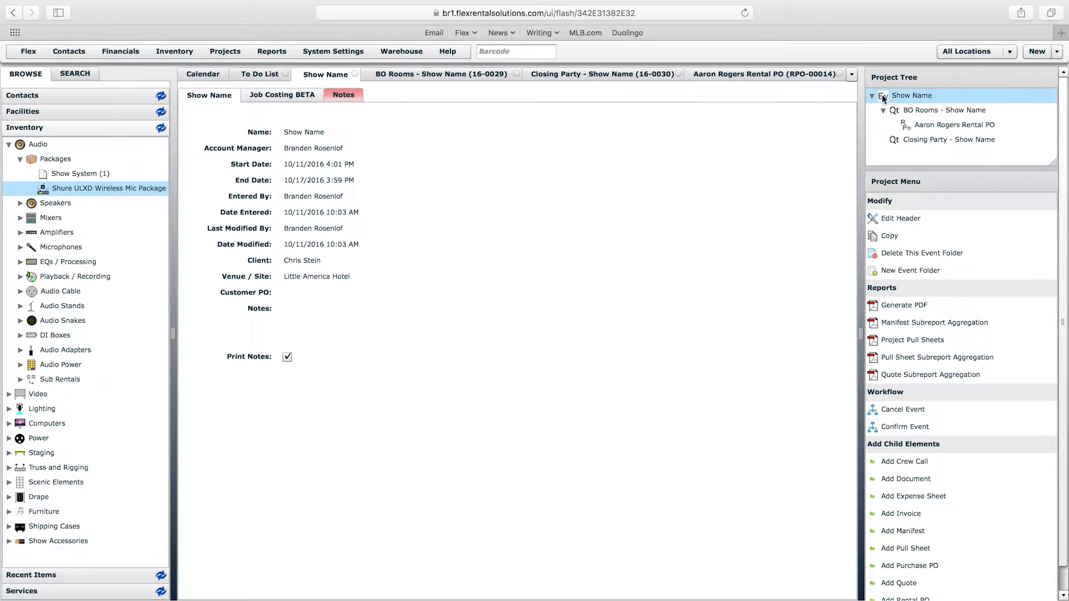
pyautogui.click(295, 94)
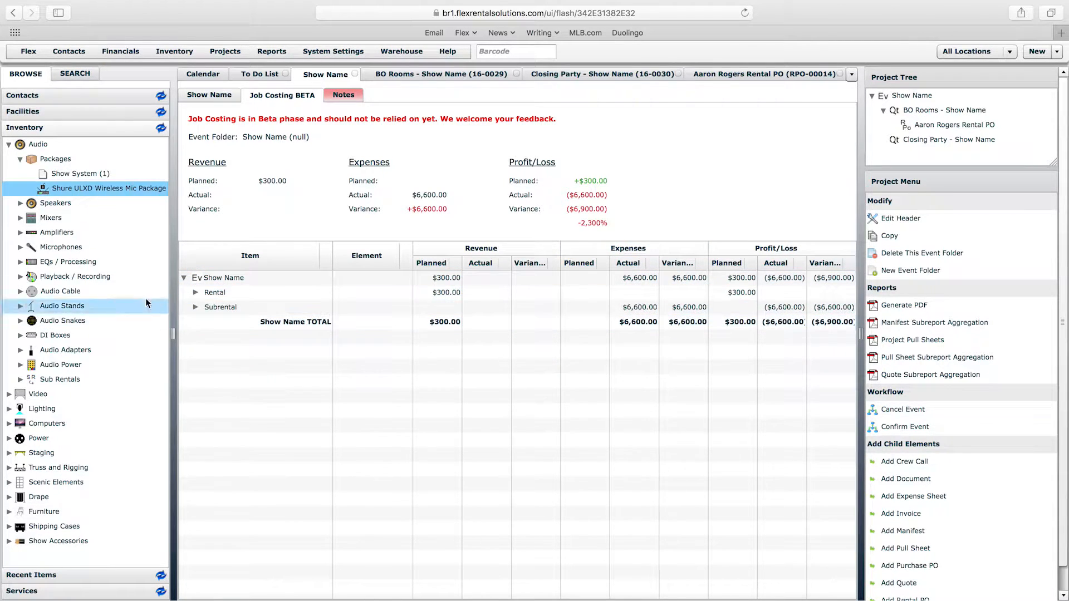
pyautogui.click(195, 293)
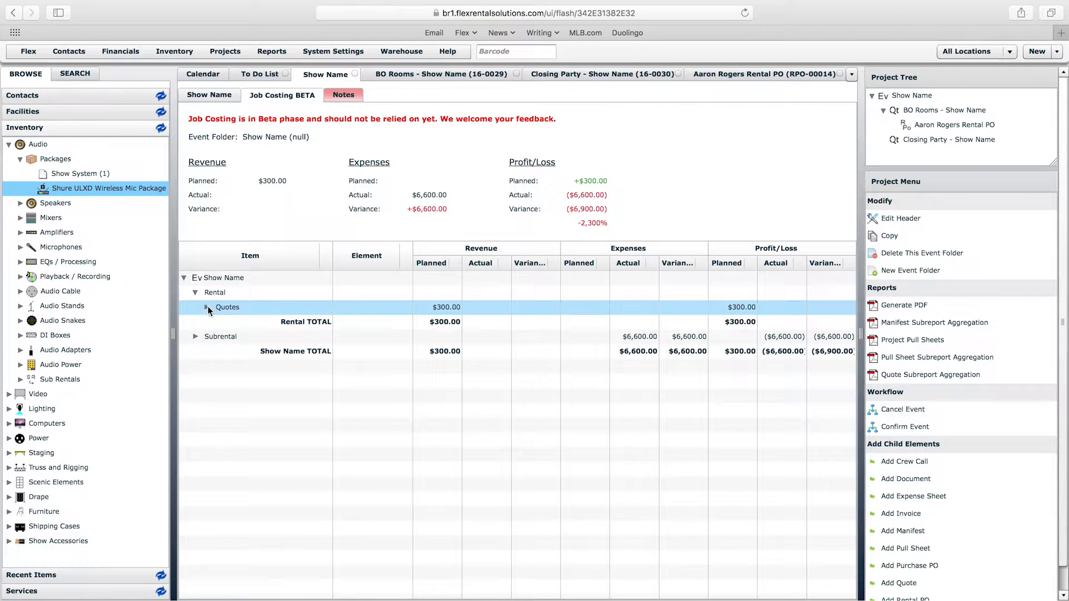
pyautogui.click(208, 306)
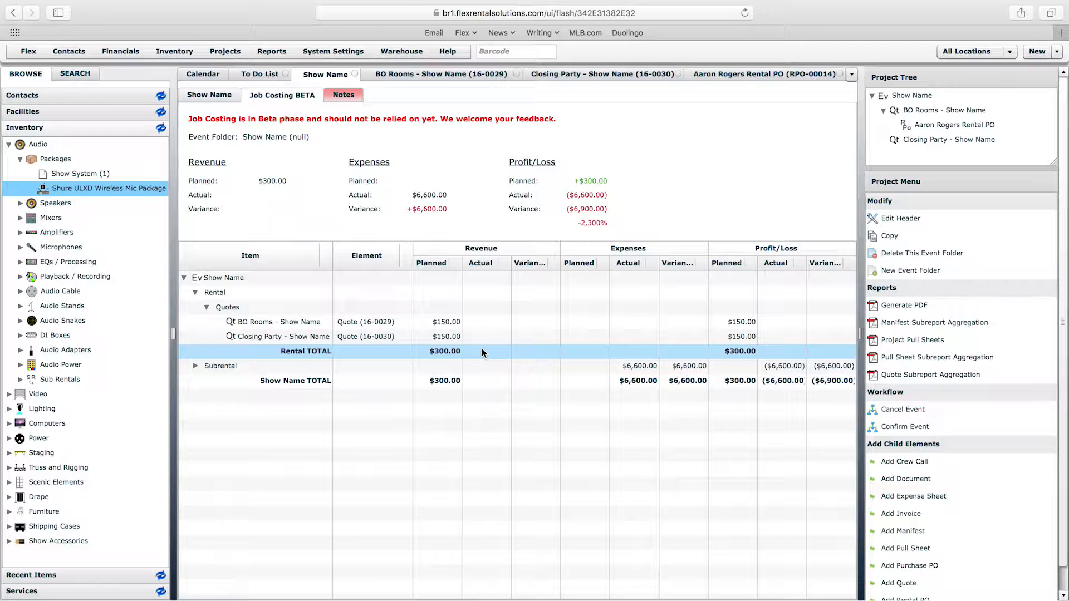
# Confirm the BO Rooms - Show Name quote, leaving the notification's distribution list empty.
pyautogui.click(462, 75)
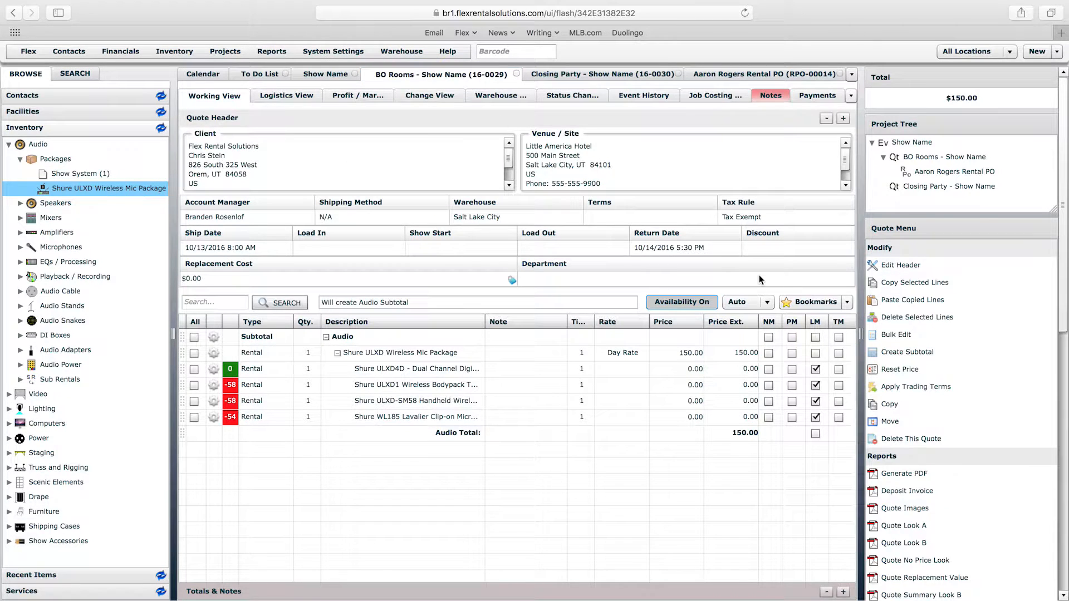
pyautogui.scroll(-8, 997, 514)
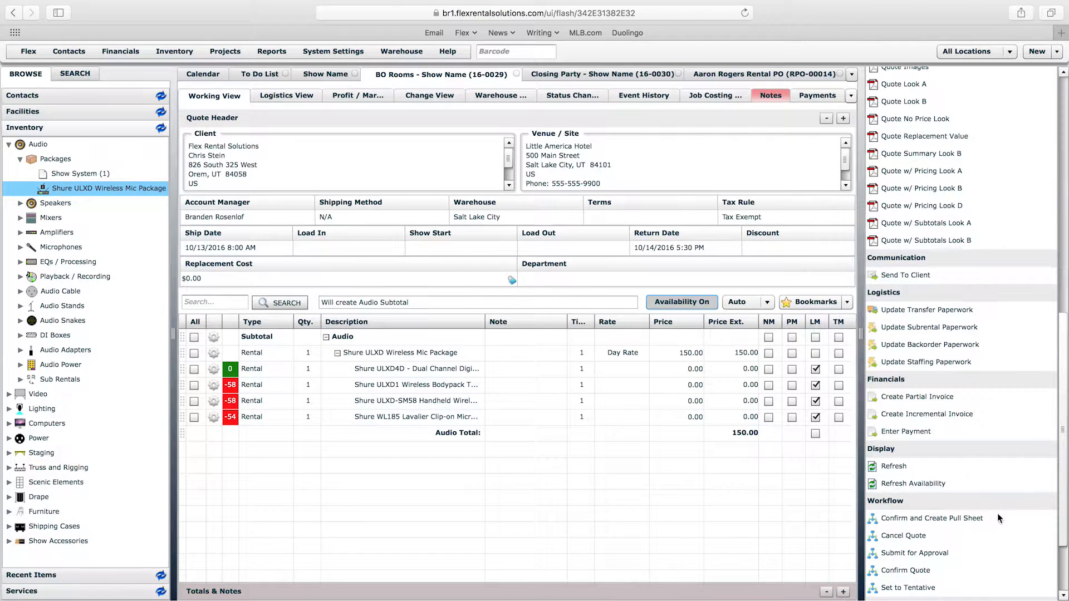
pyautogui.scroll(-2, 997, 513)
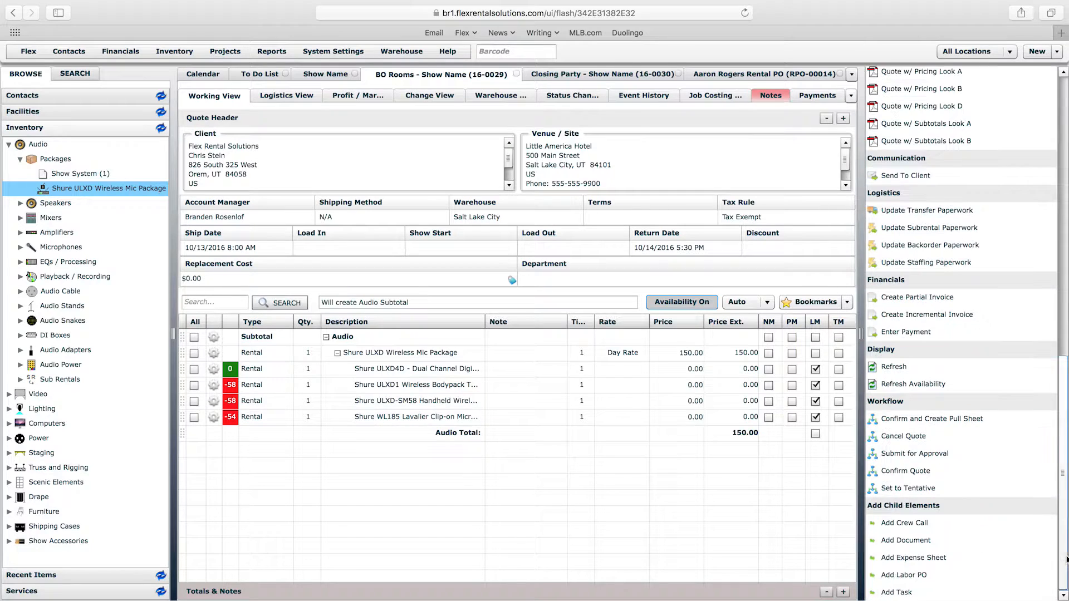
pyautogui.click(908, 471)
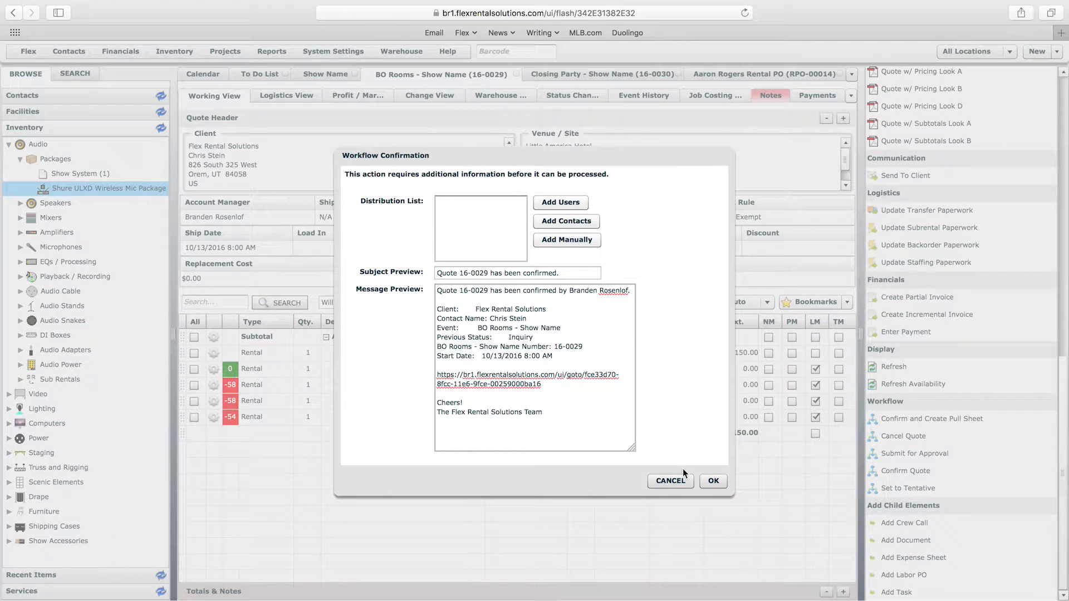
pyautogui.click(713, 481)
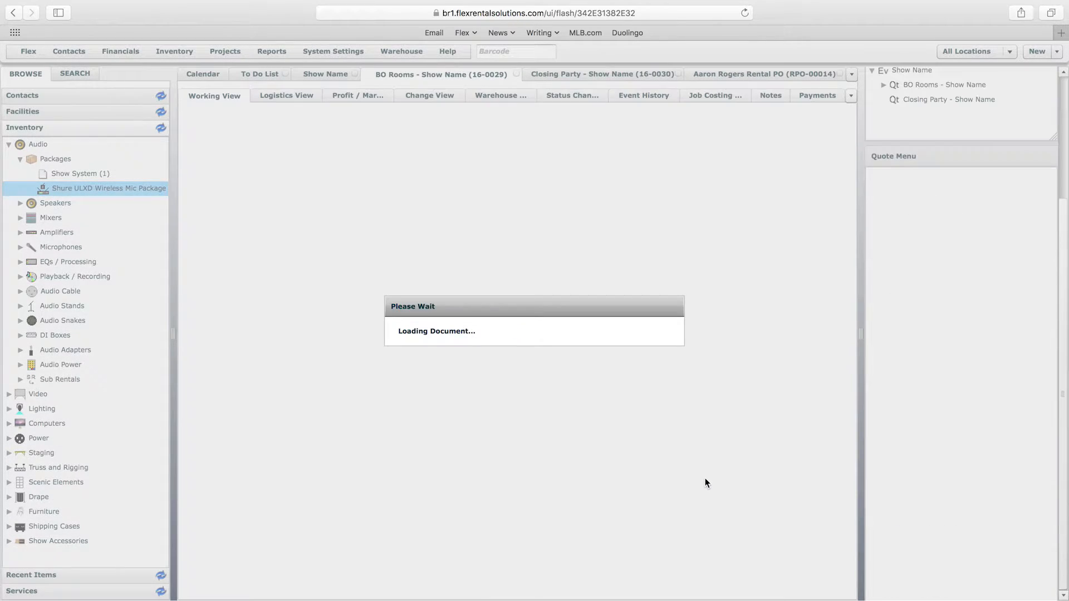
# Generate an invoice from the confirmed BO Rooms - Show Name quote.
pyautogui.scroll(-10, 947, 314)
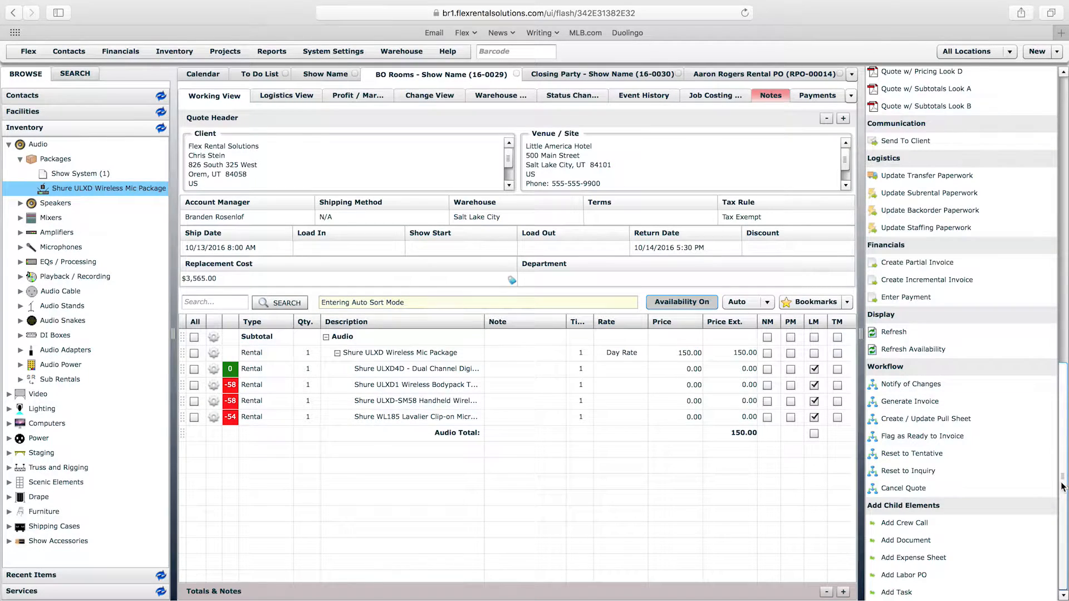
pyautogui.click(924, 401)
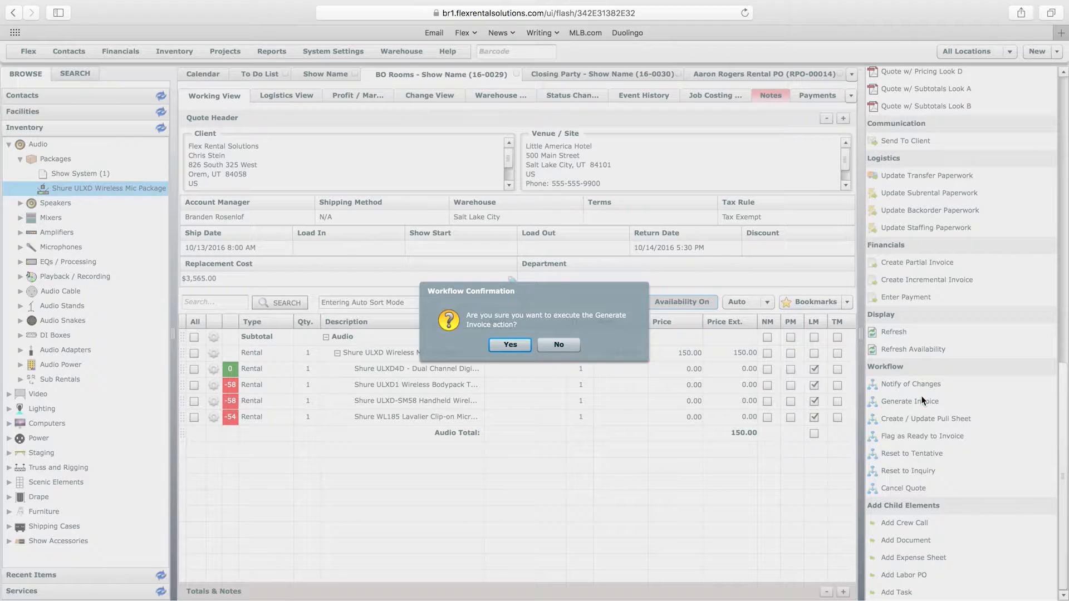
pyautogui.click(502, 347)
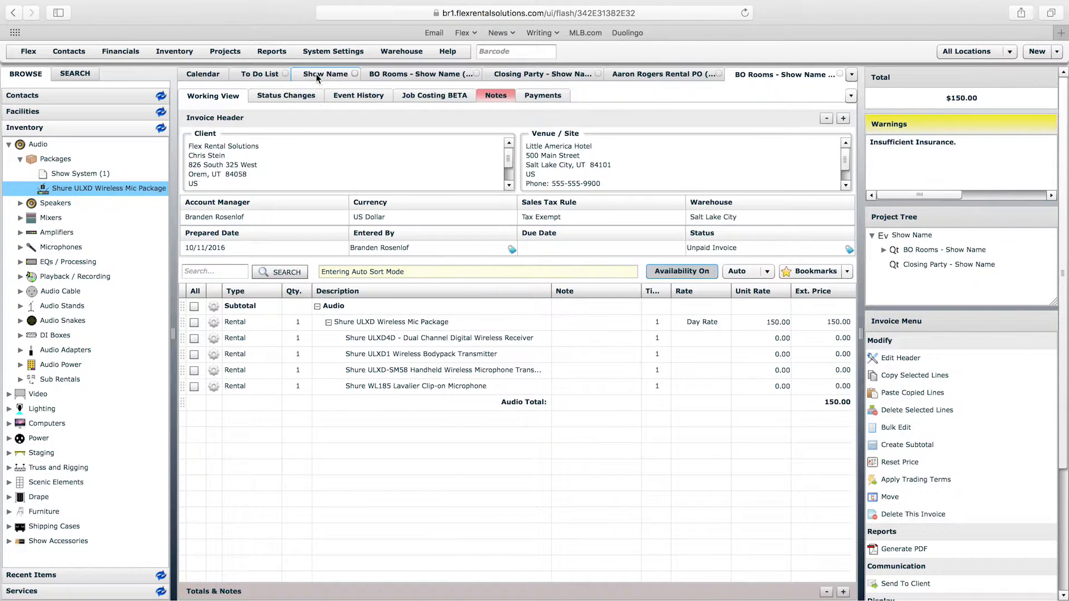
# Compare planned and actual revenue in the Show Name folder's job costing after invoicing, and return to the BO Rooms quote.
pyautogui.click(317, 74)
pyautogui.click(191, 96)
pyautogui.click(259, 97)
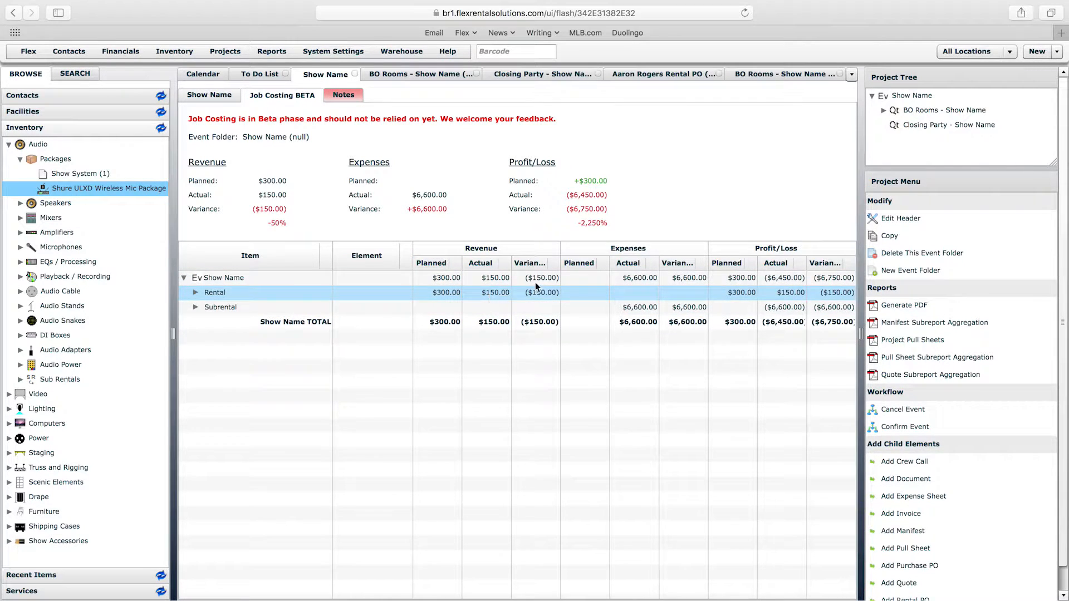
pyautogui.click(426, 74)
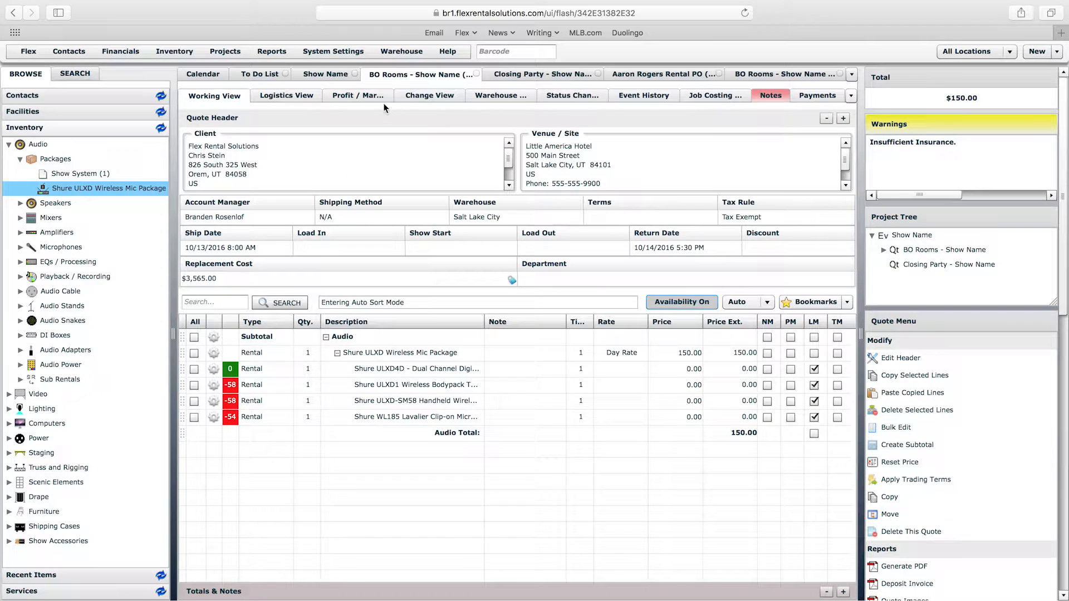
# Check the BO Rooms quote's costs, profit and markup, and review the planned and actual totals in the Show Name folder's job costing.
pyautogui.click(354, 98)
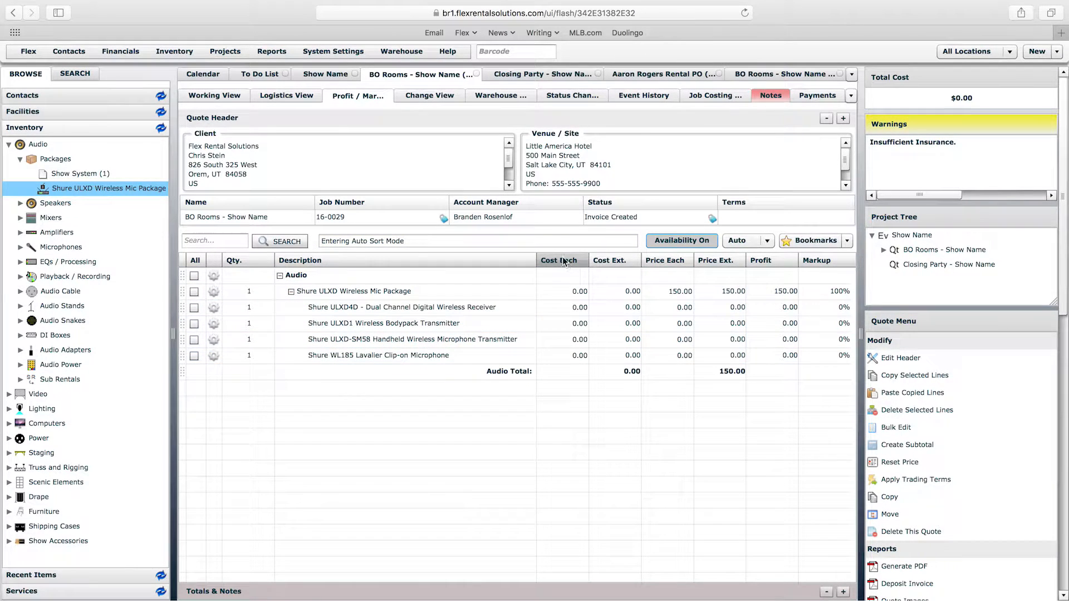
pyautogui.click(325, 74)
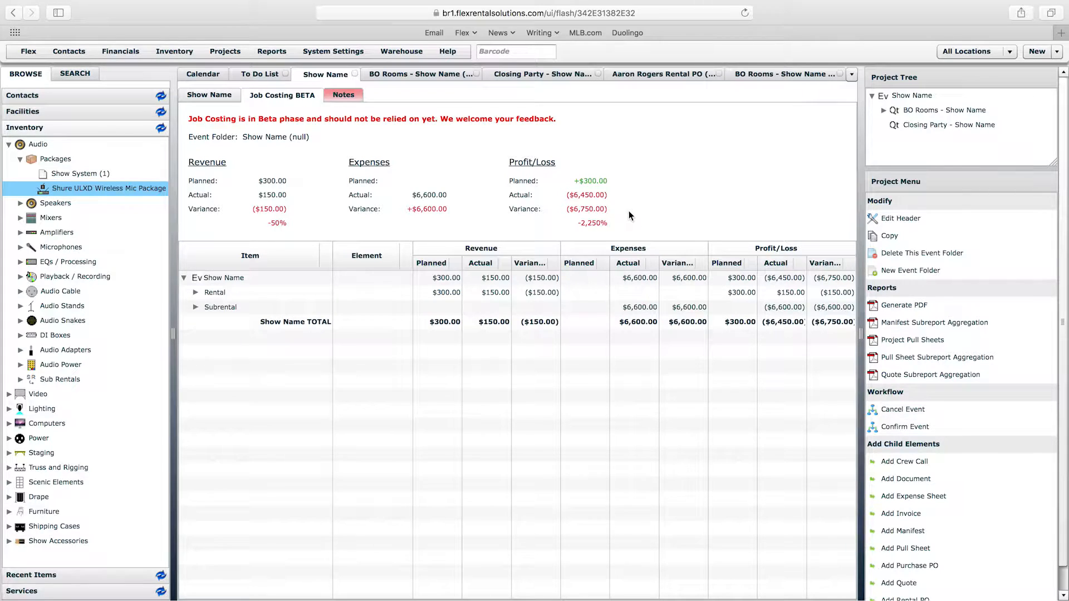
pyautogui.click(625, 279)
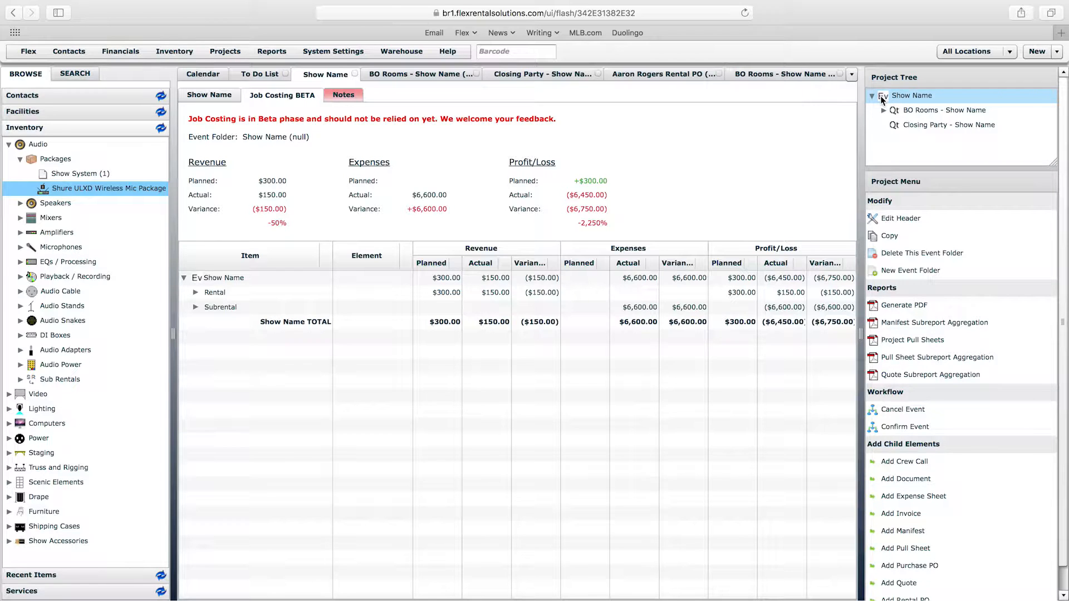
# View the new purchase PO form from the Show Name folder without saving it, and display the folder's general details.
pyautogui.click(916, 567)
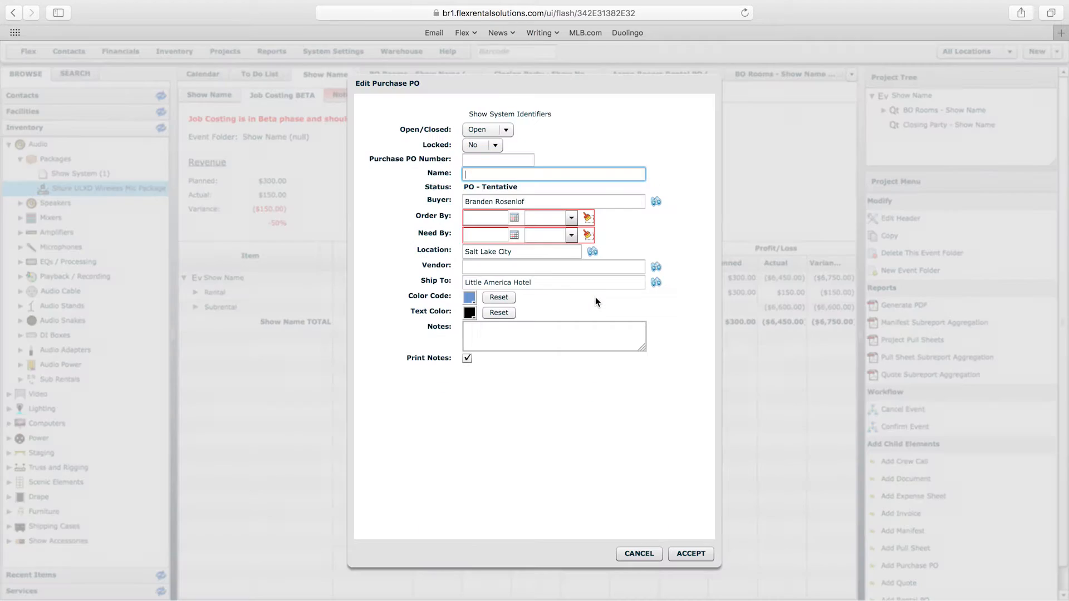
pyautogui.click(641, 555)
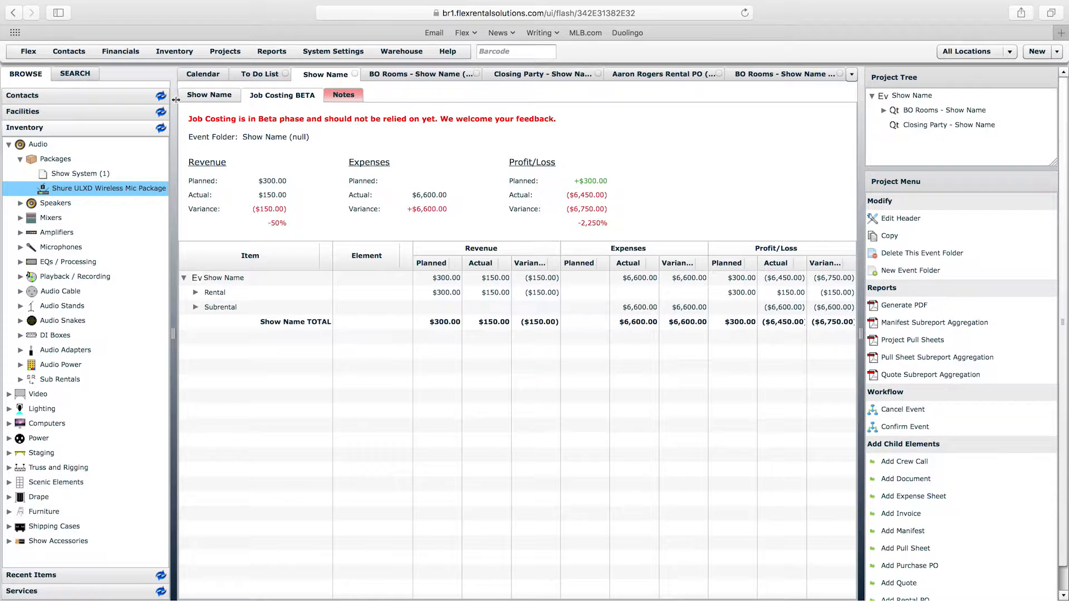
pyautogui.click(209, 96)
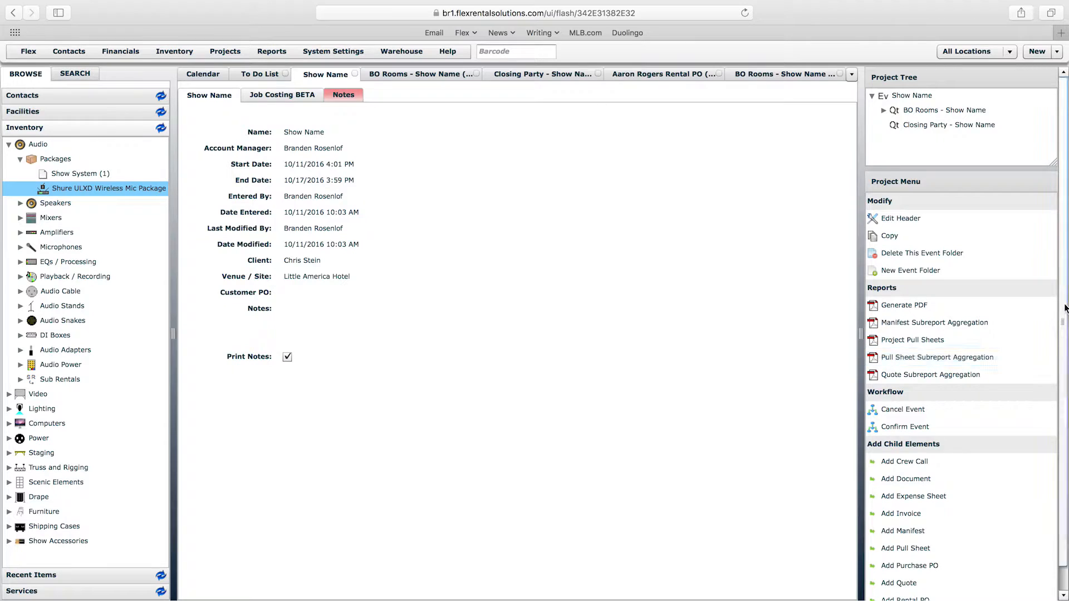
# Generate the folder's Quote Subreport Aggregation as a US Letter portrait PDF, using Quote w/ Pricing Look A as the sub report.
pyautogui.scroll(-2, 1064, 239)
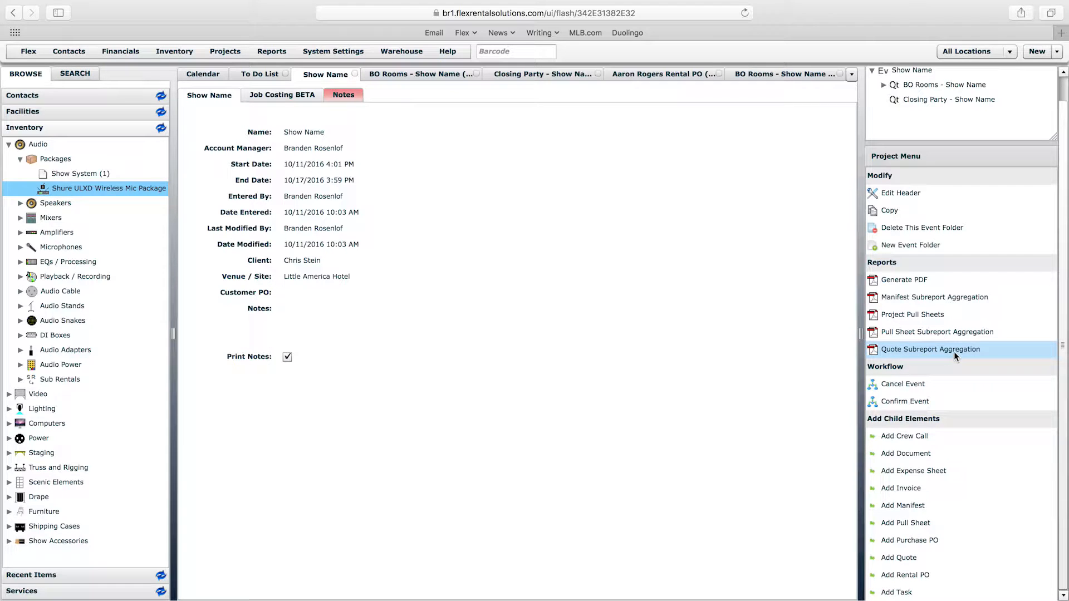
pyautogui.click(905, 352)
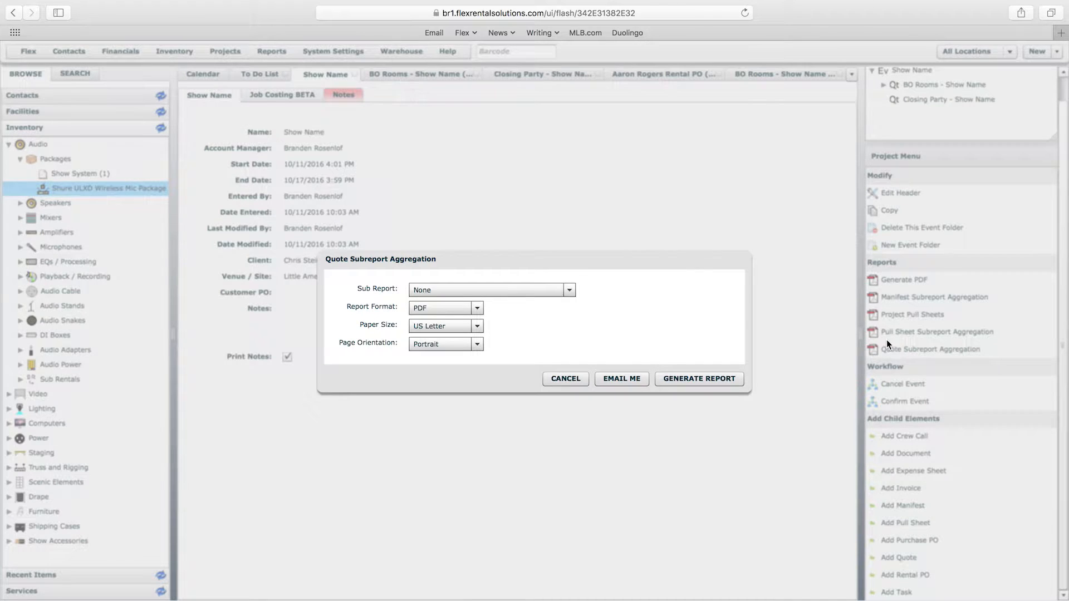
pyautogui.click(535, 292)
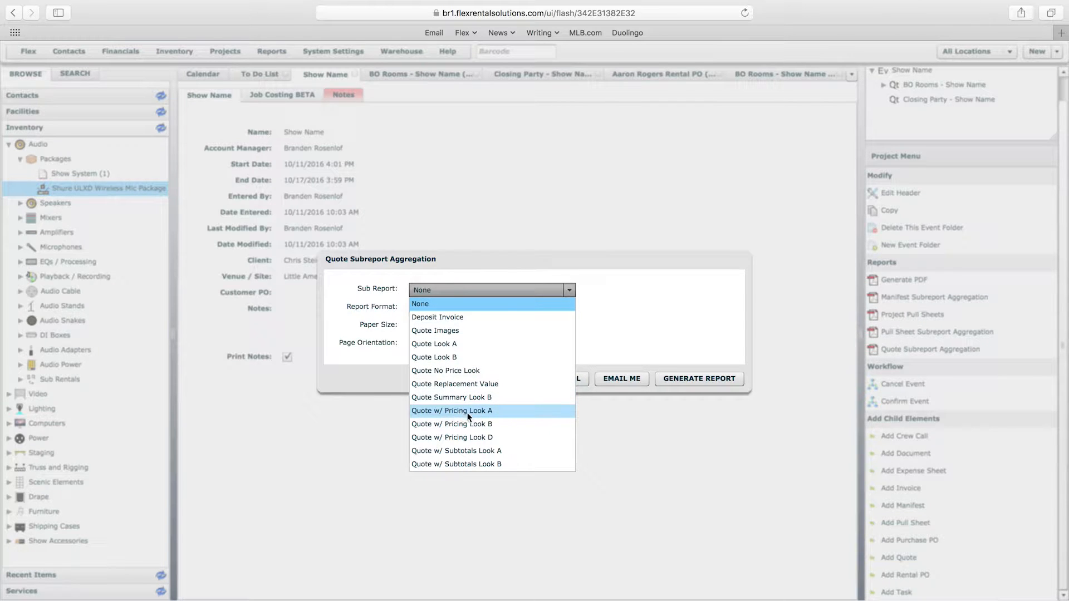
pyautogui.click(457, 412)
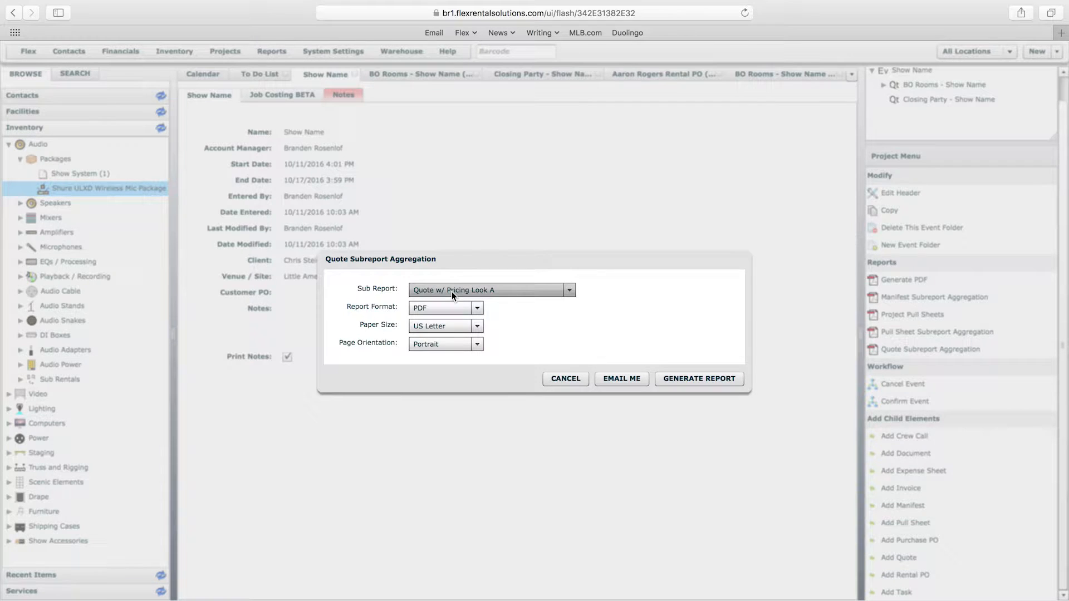
pyautogui.click(717, 382)
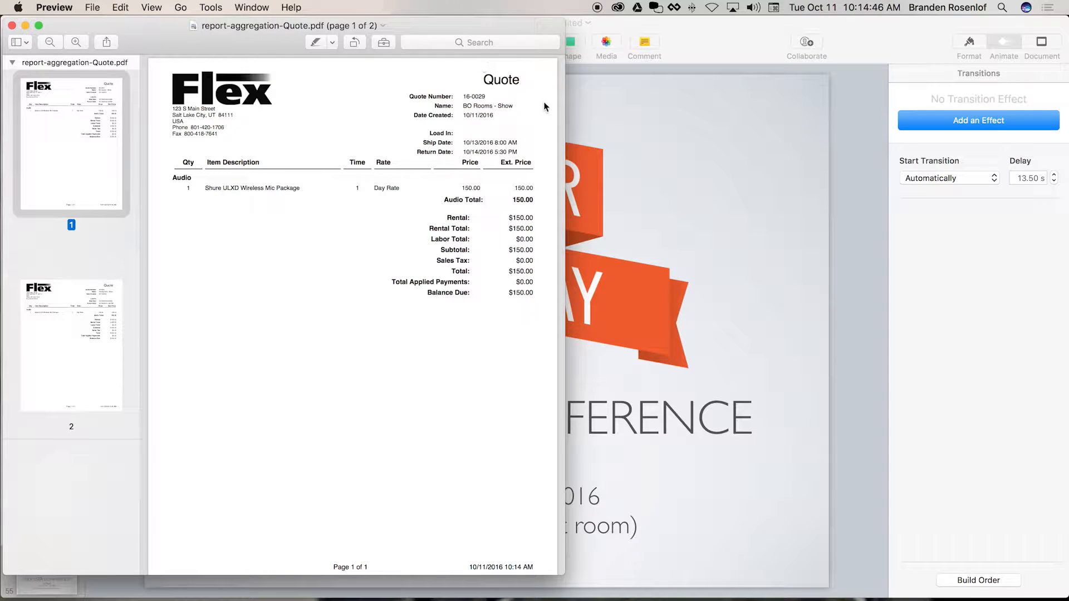
# Review the BO Rooms and Closing Party quote pages in the aggregated PDF, and return to Flex in the browser.
pyautogui.moveTo(565, 107); pyautogui.dragTo(704, 107)
pyautogui.scroll(-15, 538, 187)
pyautogui.scroll(-5, 538, 187)
pyautogui.scroll(12, 538, 186)
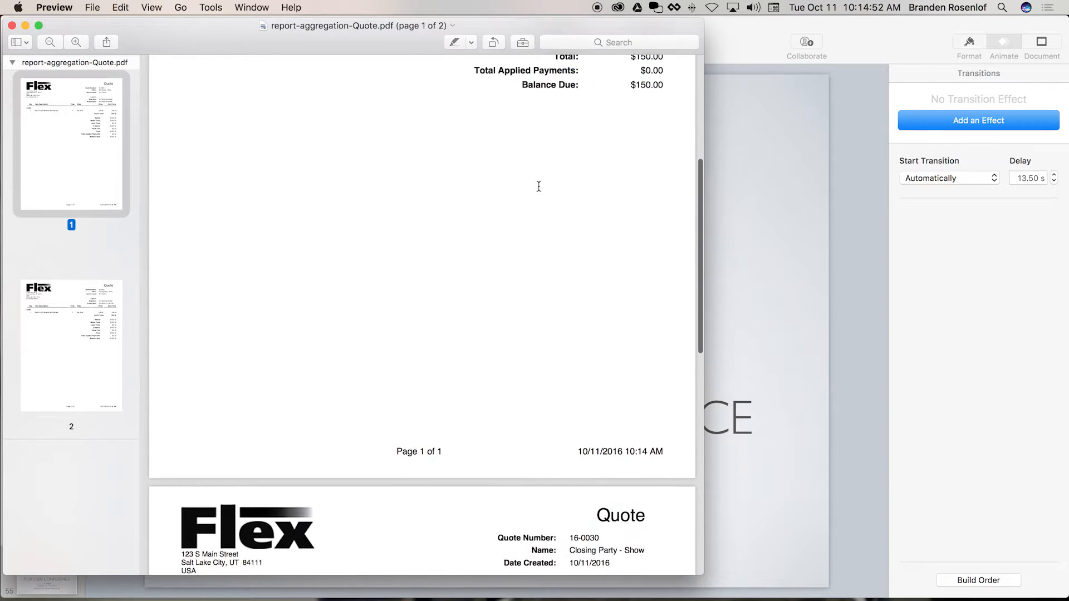
pyautogui.scroll(5, 538, 187)
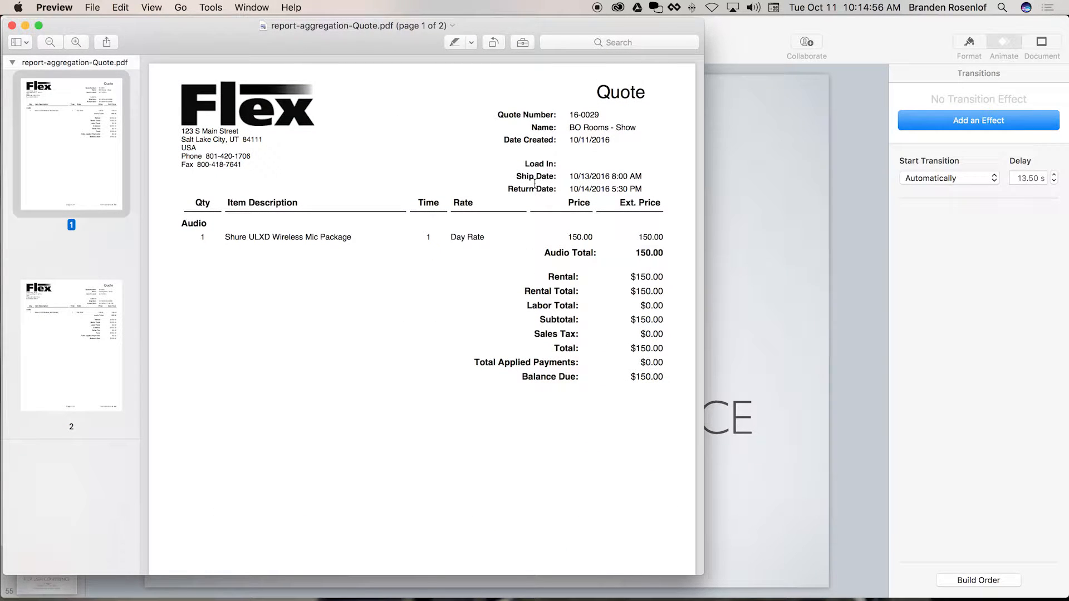
pyautogui.hotkey('ctrl', 'Right')
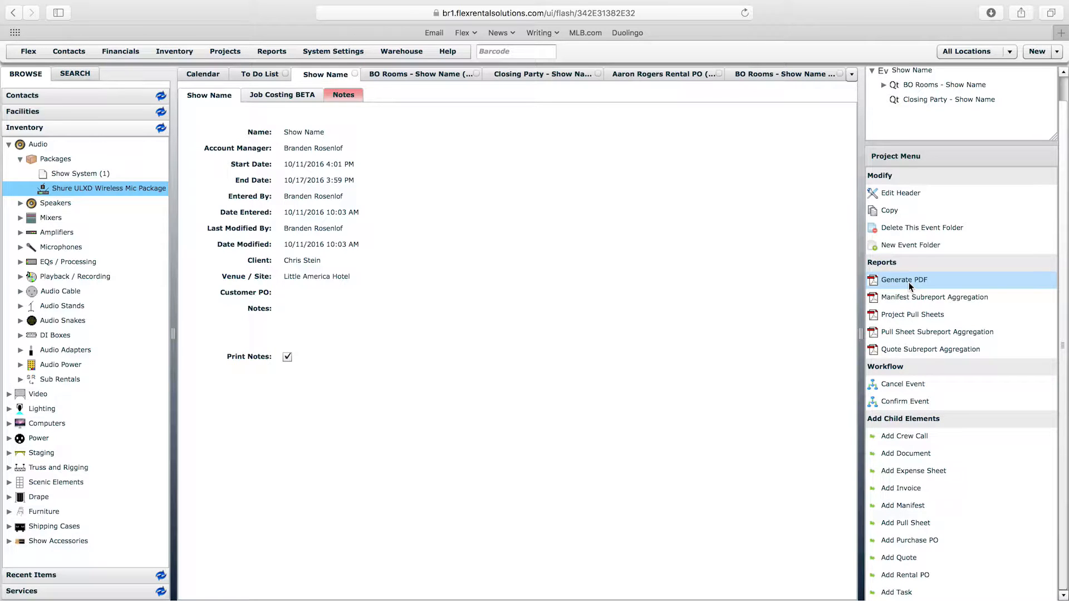
# Open the report settings of the Event Folder project element definition.
pyautogui.click(225, 51)
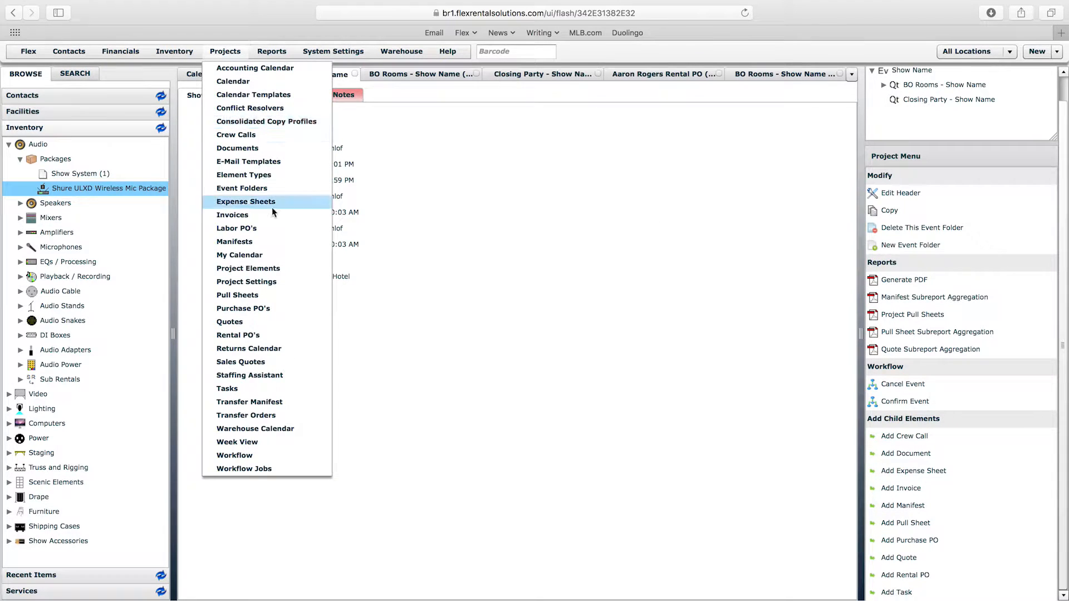
pyautogui.click(271, 270)
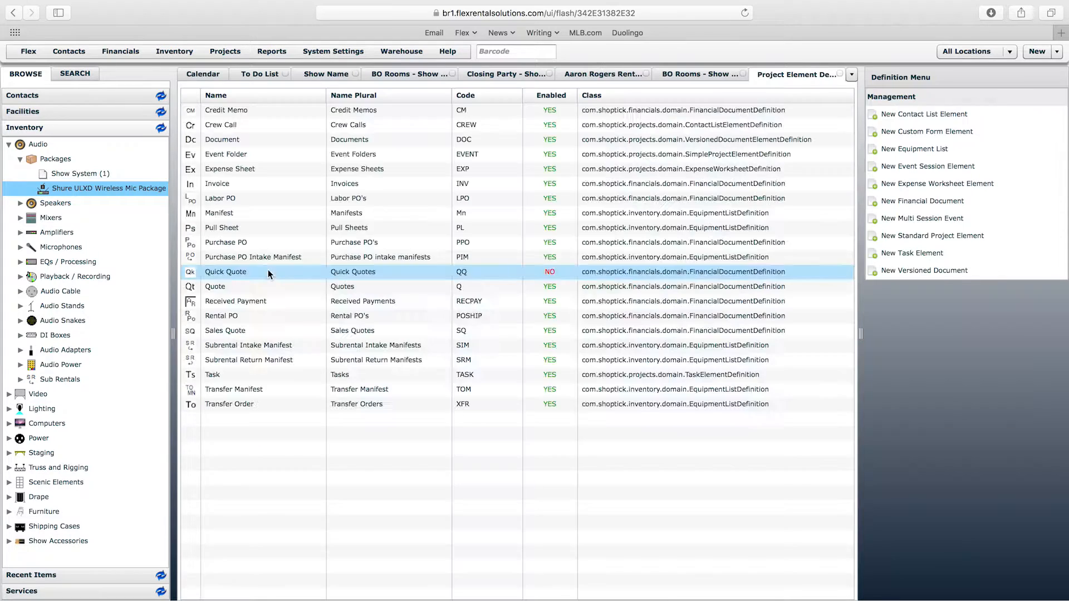
pyautogui.click(225, 156)
pyautogui.doubleClick(225, 156)
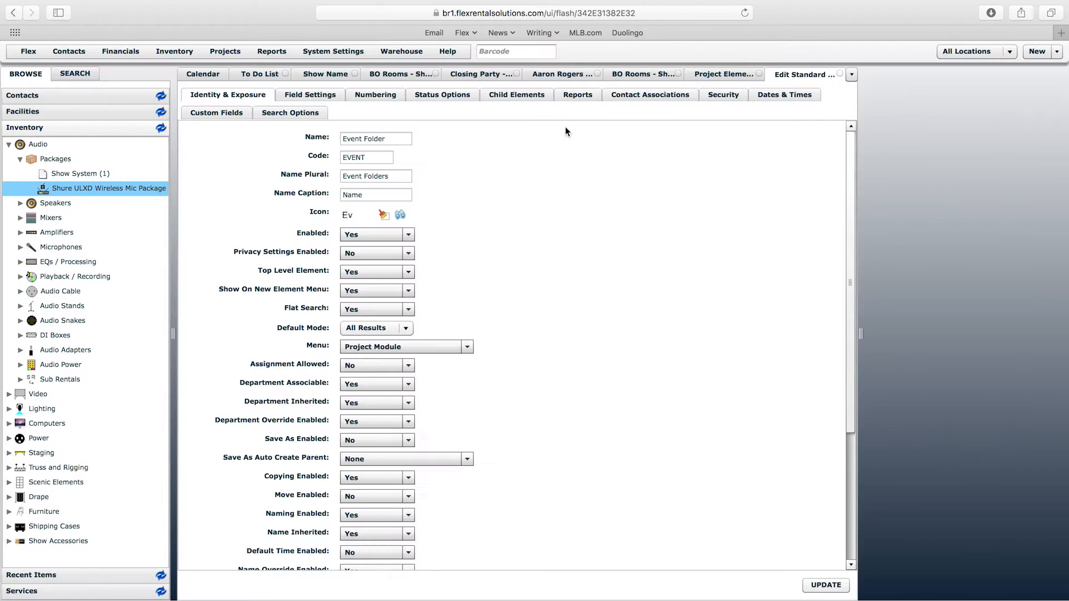
pyautogui.click(573, 96)
# Examine the Event Folder's default print format reports, widening the Report column to read the full names.
pyautogui.click(376, 168)
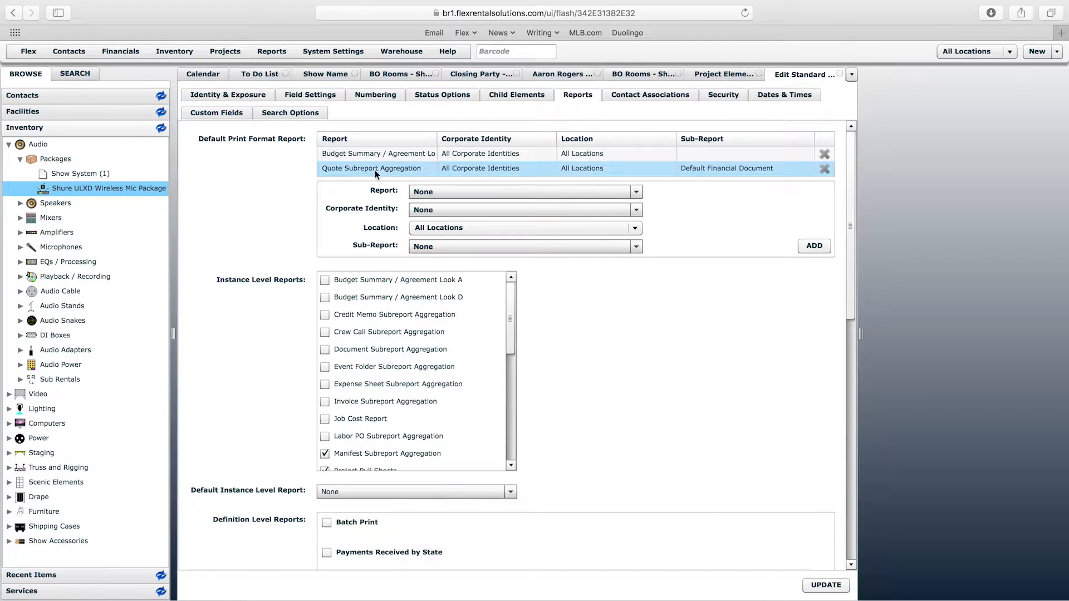
pyautogui.click(381, 153)
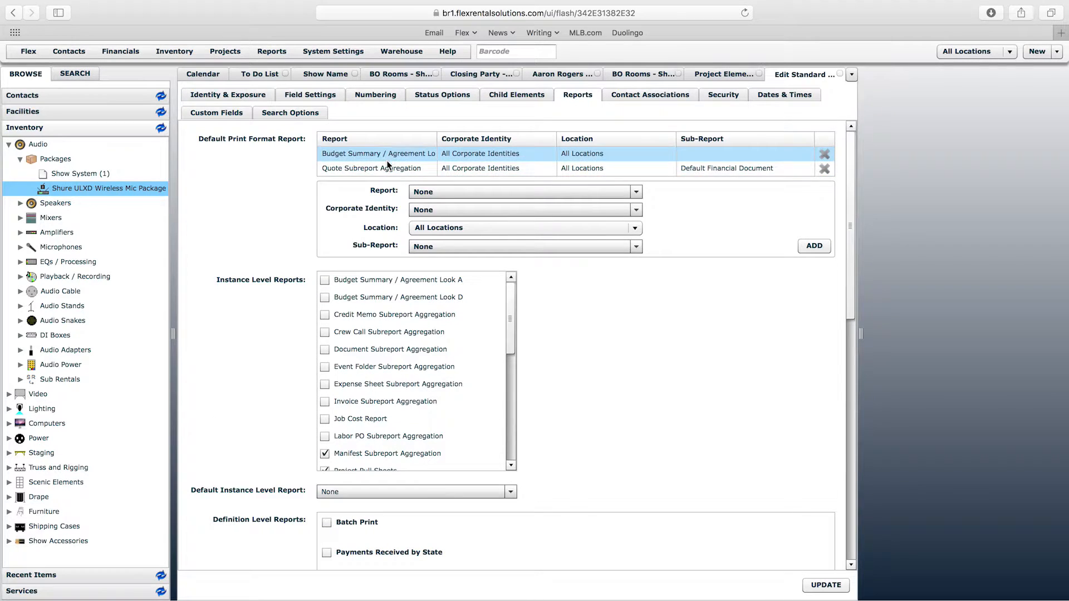
pyautogui.moveTo(437, 137); pyautogui.dragTo(479, 132)
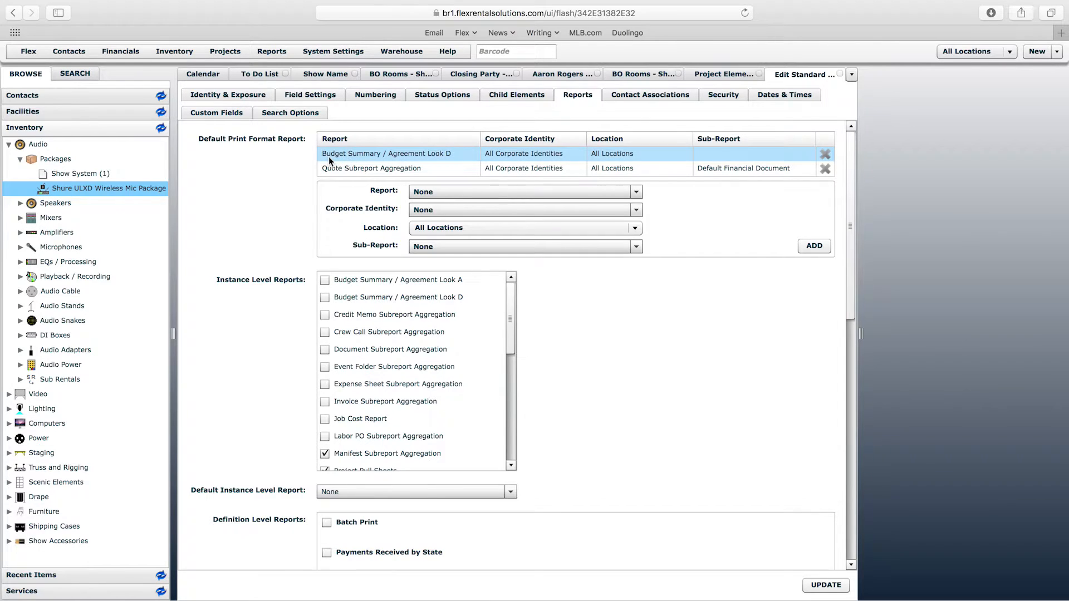
pyautogui.click(343, 172)
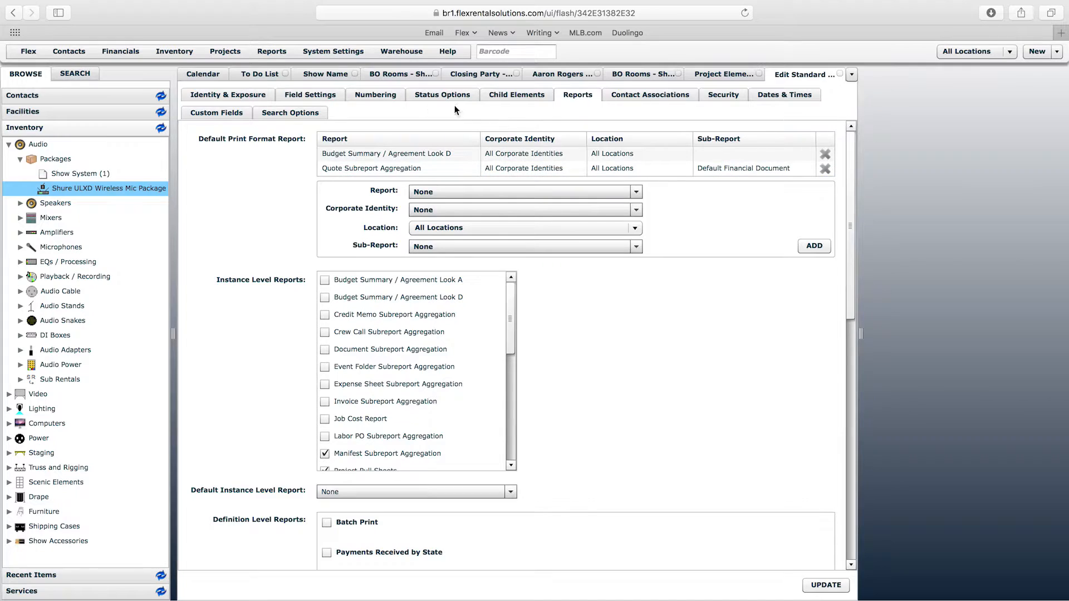
# Generate the Show Name folder's report in PDF format on US Letter paper with default page orientation.
pyautogui.click(327, 76)
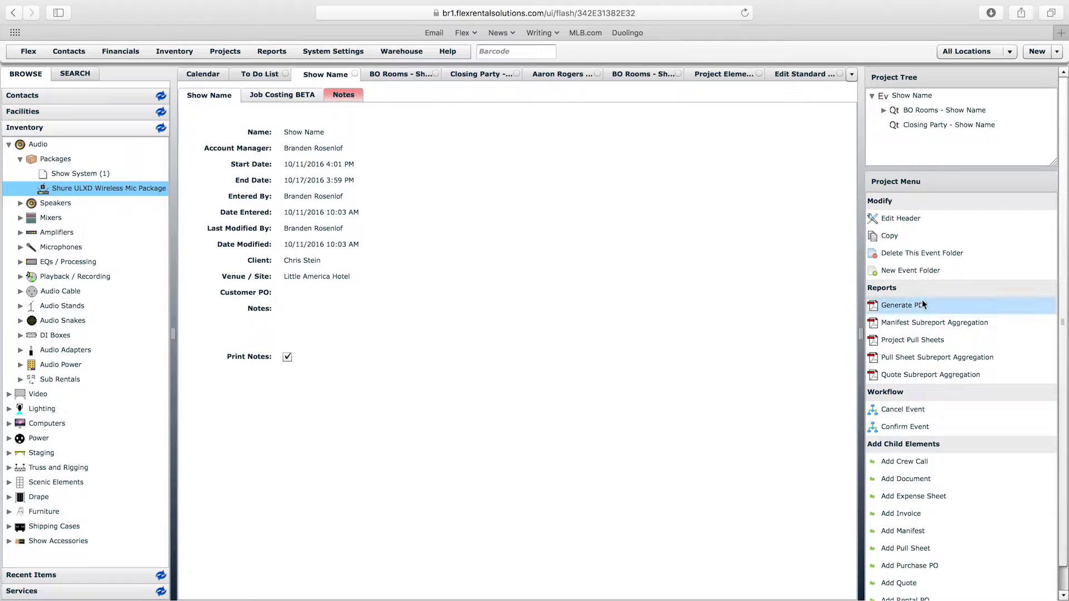
pyautogui.click(905, 306)
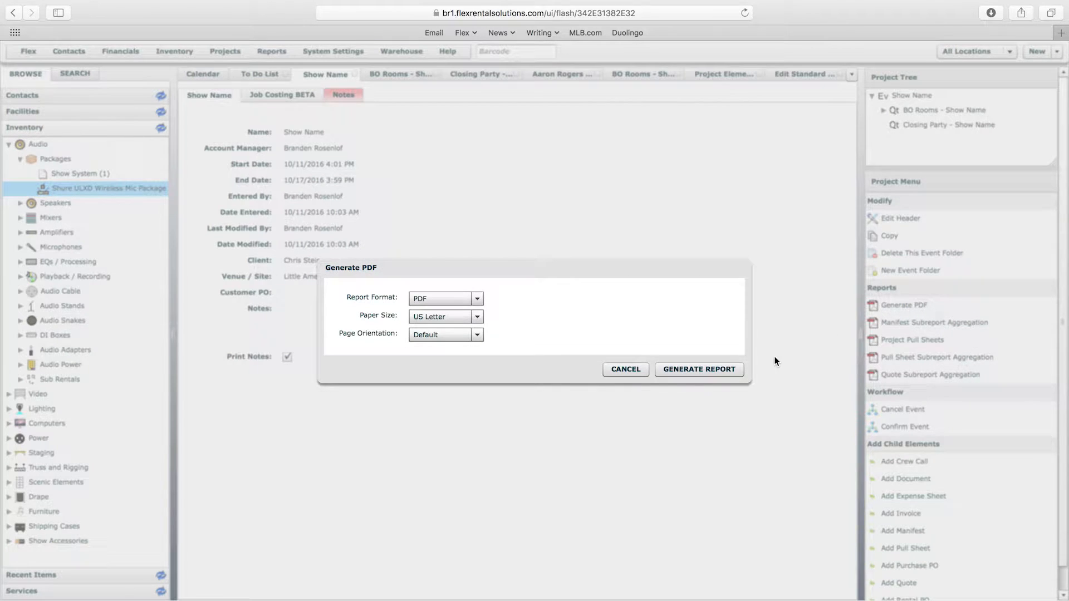
pyautogui.click(699, 370)
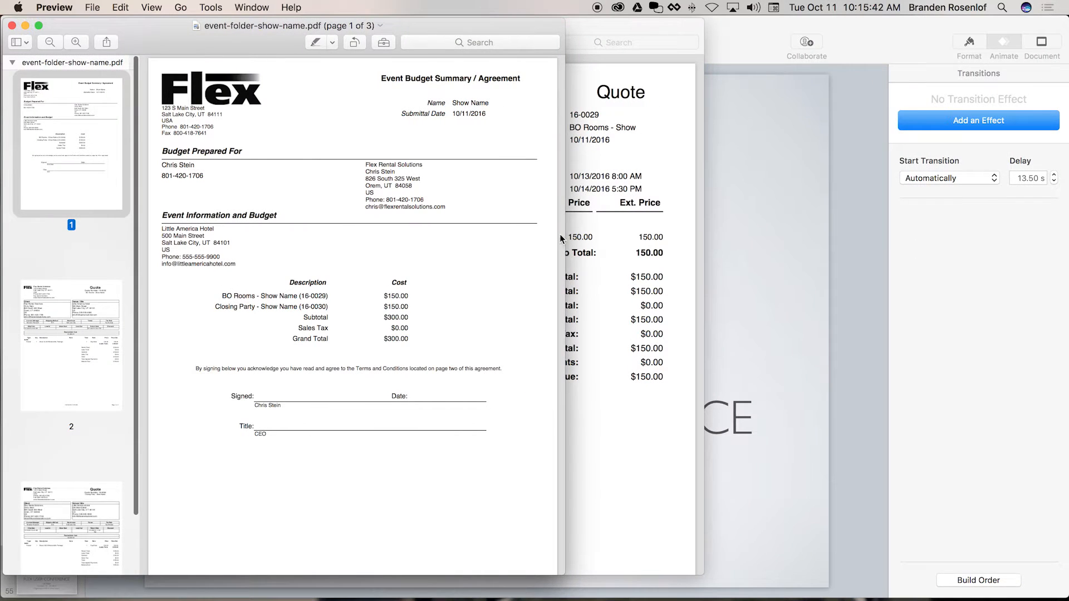
# Enlarge the generated PDF and review the Event Budget Summary / Agreement page, including the quote costs, grand total and signature lines.
pyautogui.moveTo(565, 238); pyautogui.dragTo(832, 256)
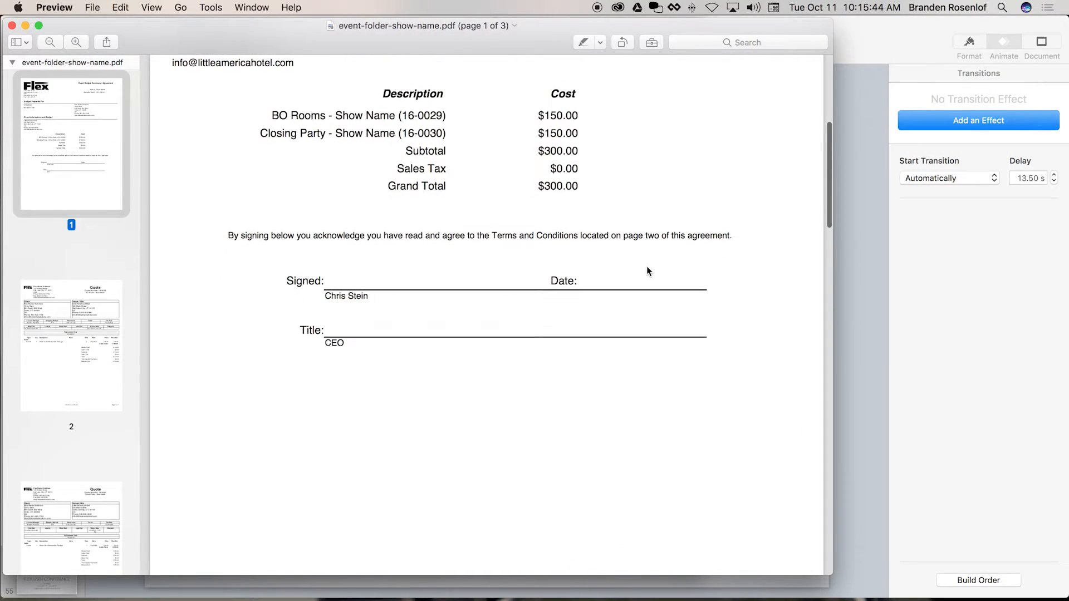
pyautogui.scroll(10, 646, 266)
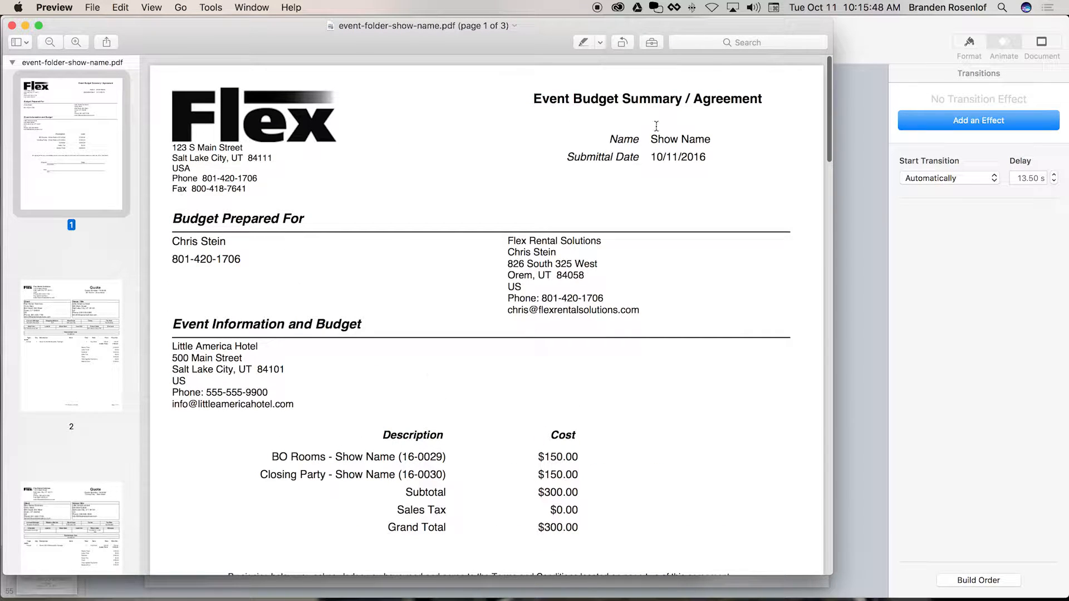
pyautogui.scroll(-2, 628, 172)
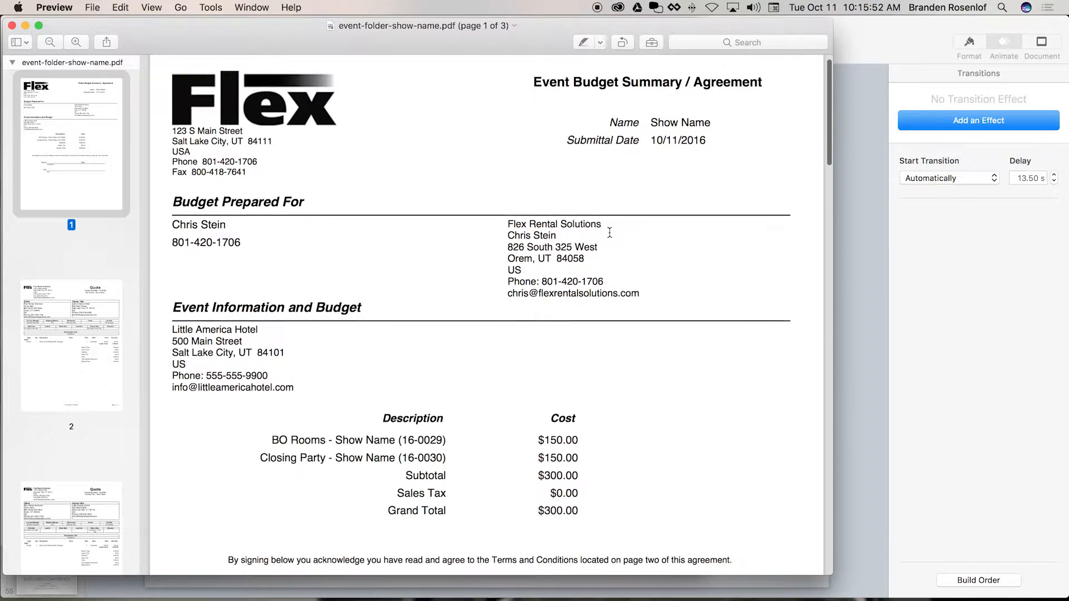
pyautogui.scroll(-5, 609, 232)
pyautogui.moveTo(269, 363); pyautogui.dragTo(537, 381)
pyautogui.click(539, 381)
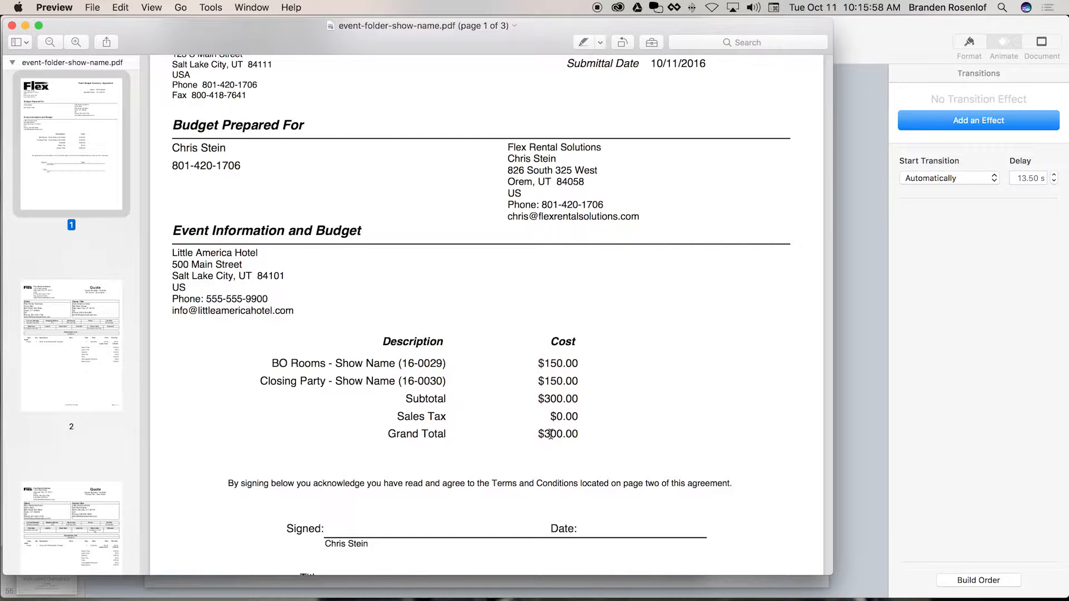
pyautogui.scroll(-10, 550, 434)
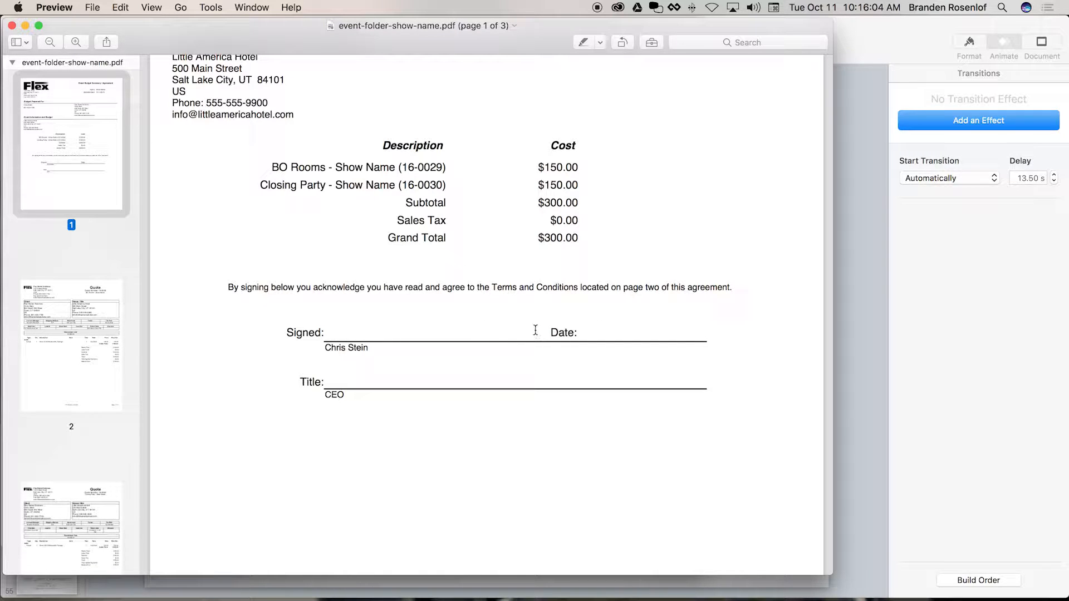
# Look through the individual quote pages following the budget summary, and return to the Show Name folder in the browser.
pyautogui.scroll(-20, 536, 329)
pyautogui.scroll(-20, 536, 330)
pyautogui.scroll(-10, 536, 330)
pyautogui.scroll(20, 535, 330)
pyautogui.scroll(20, 536, 330)
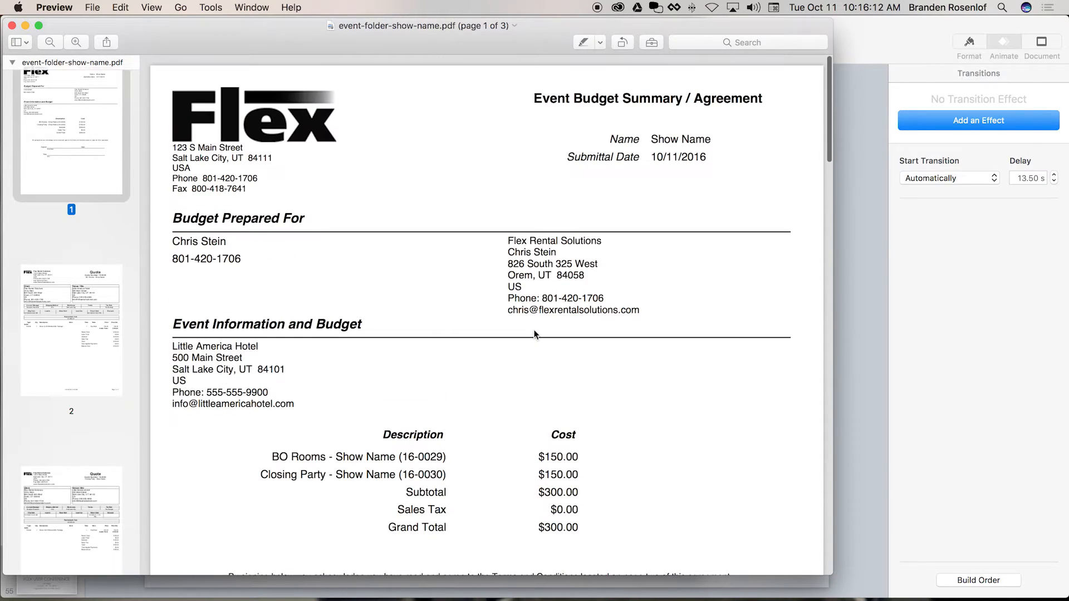
pyautogui.hotkey('ctrl', 'Right')
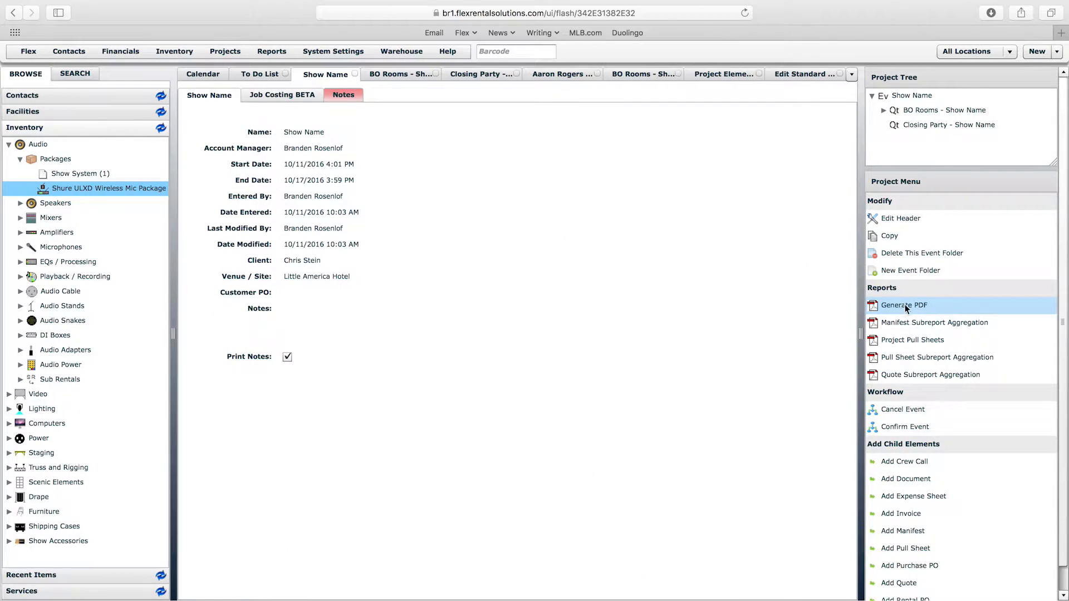
# Open the Event Folder definition from the project elements list to reach its report settings.
pyautogui.click(225, 50)
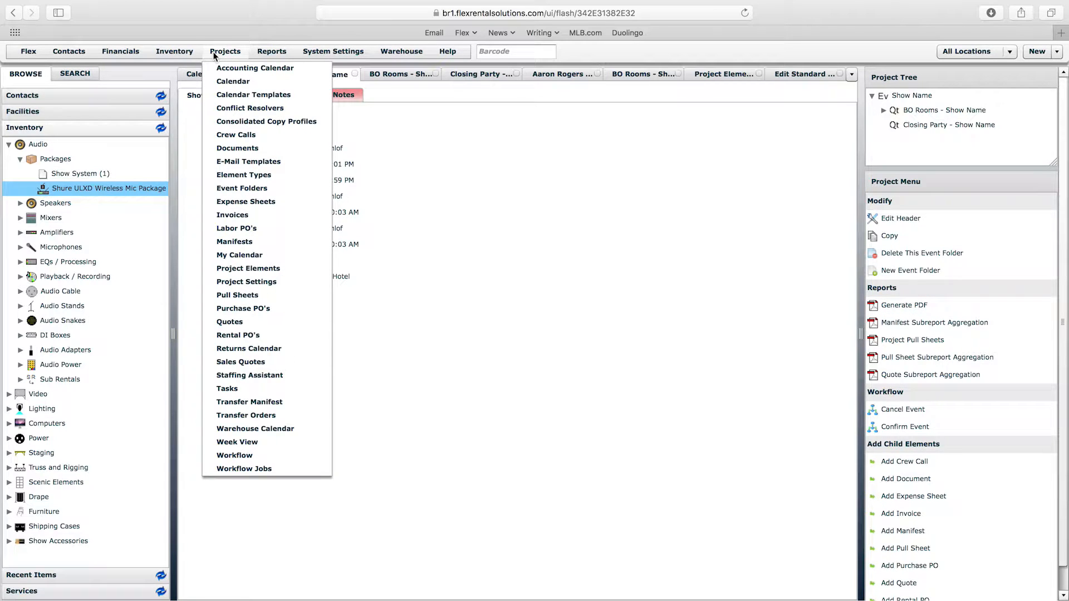
pyautogui.click(262, 268)
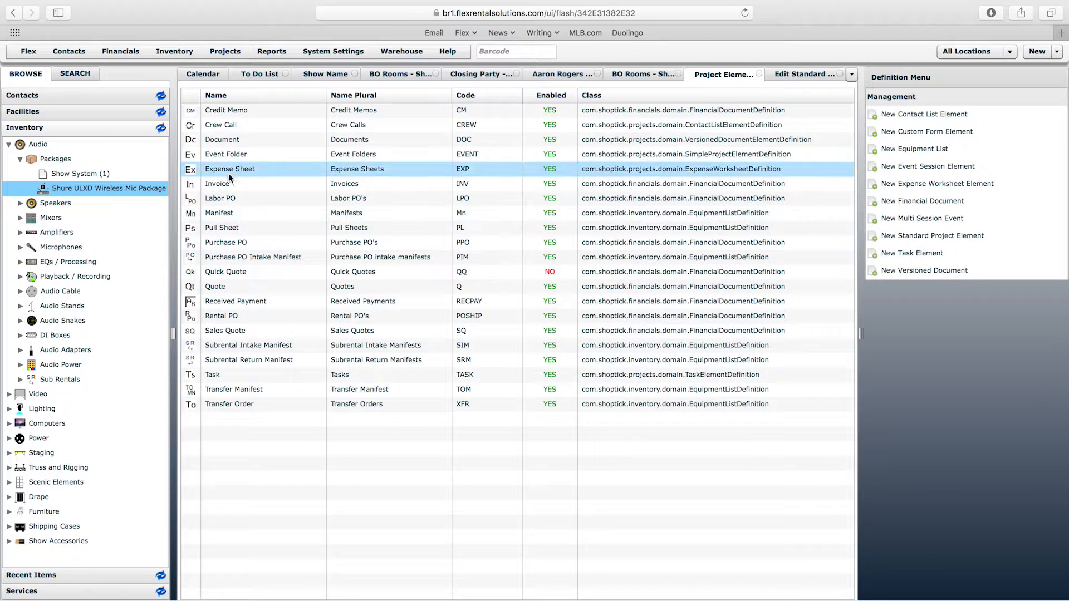
pyautogui.doubleClick(235, 155)
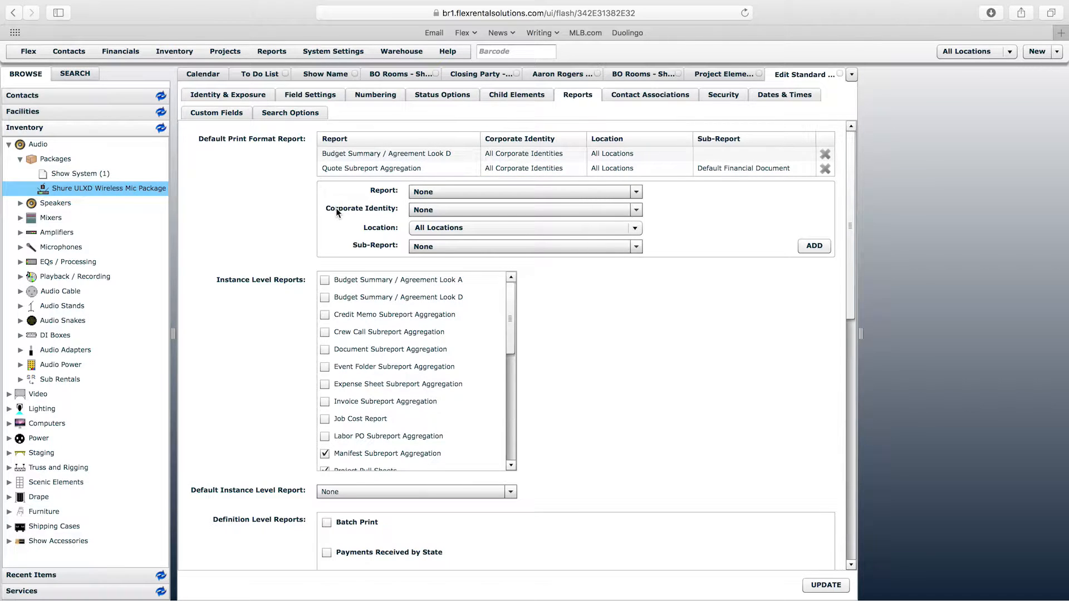
# Locate Static Reports among the system settings, leaving the Event Folder report settings open.
pyautogui.click(339, 50)
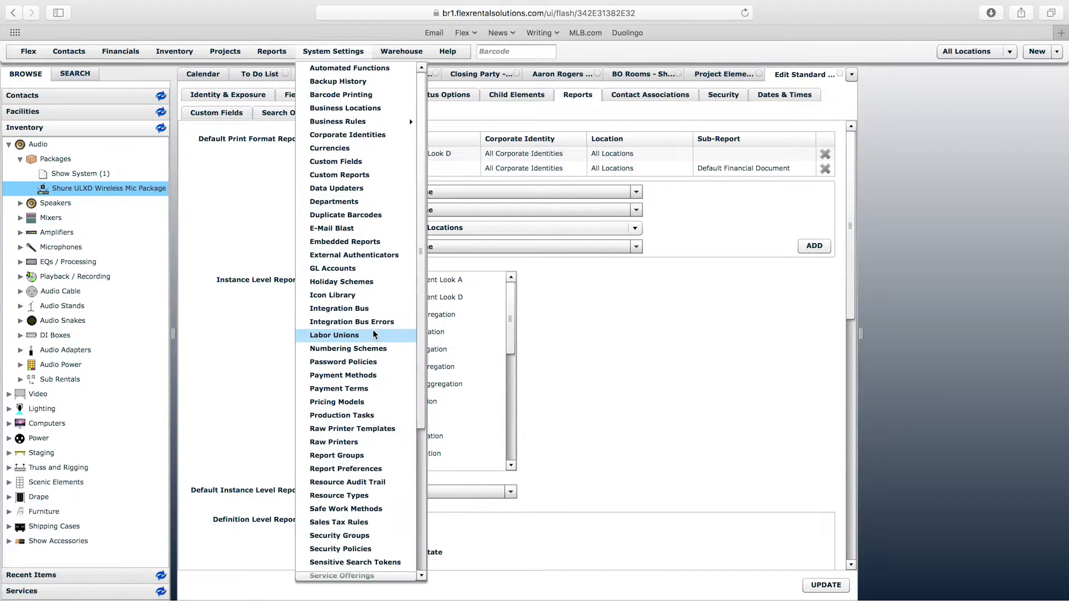
pyautogui.click(422, 487)
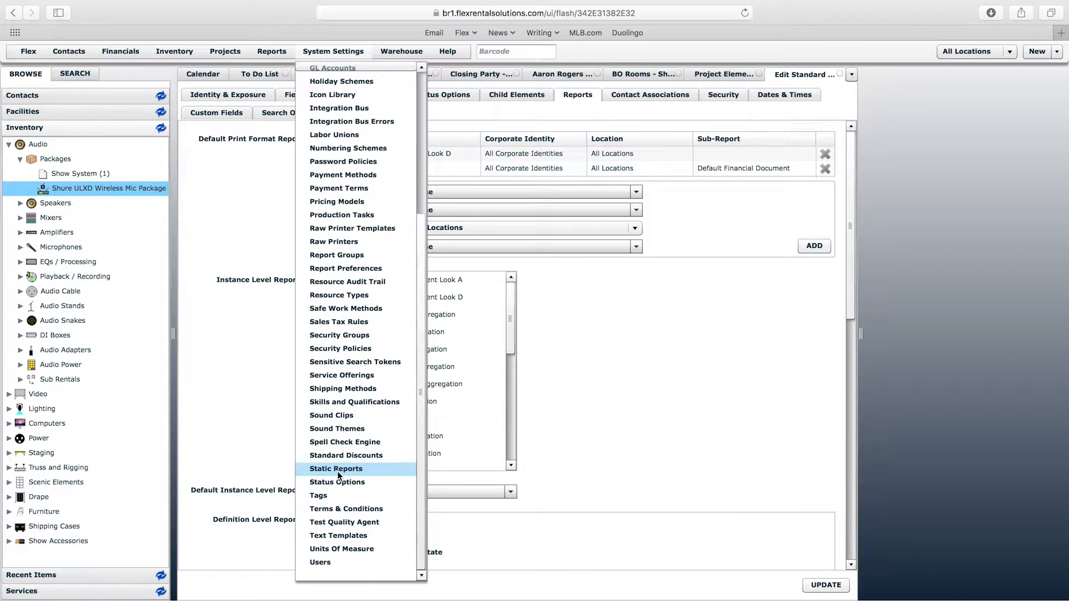
pyautogui.click(242, 445)
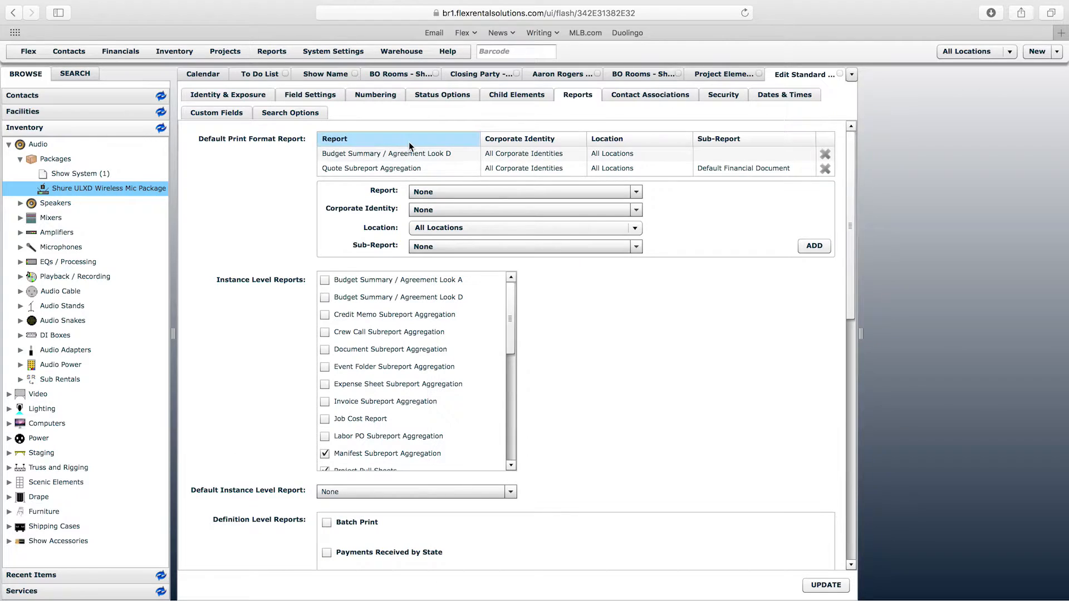
# Look through the reports available as default print format and try Quick Quote Subreport Aggregation for a new entry.
pyautogui.click(414, 192)
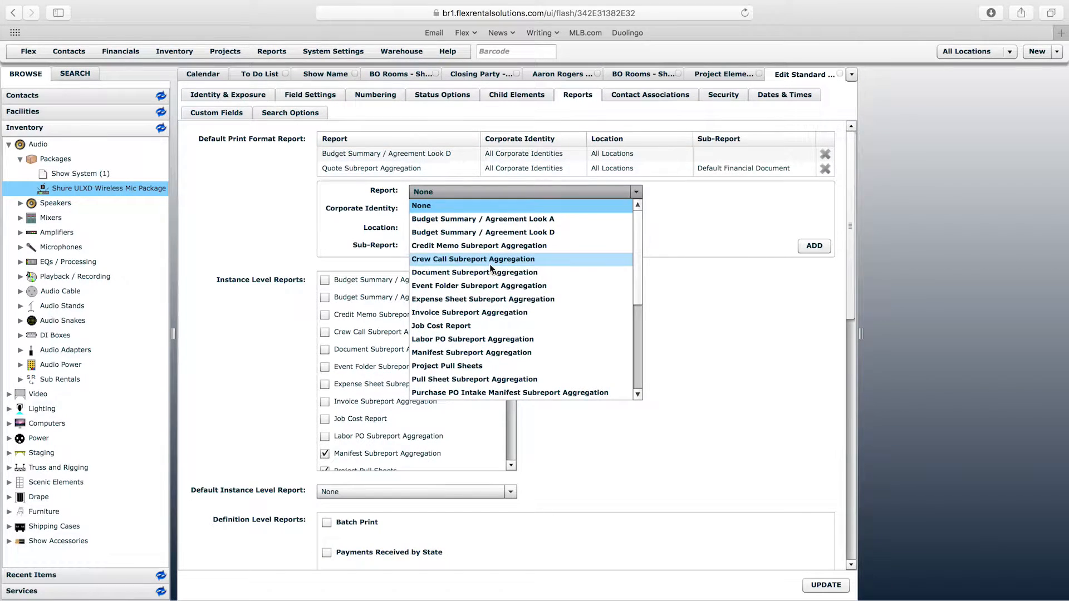
pyautogui.scroll(-5, 489, 264)
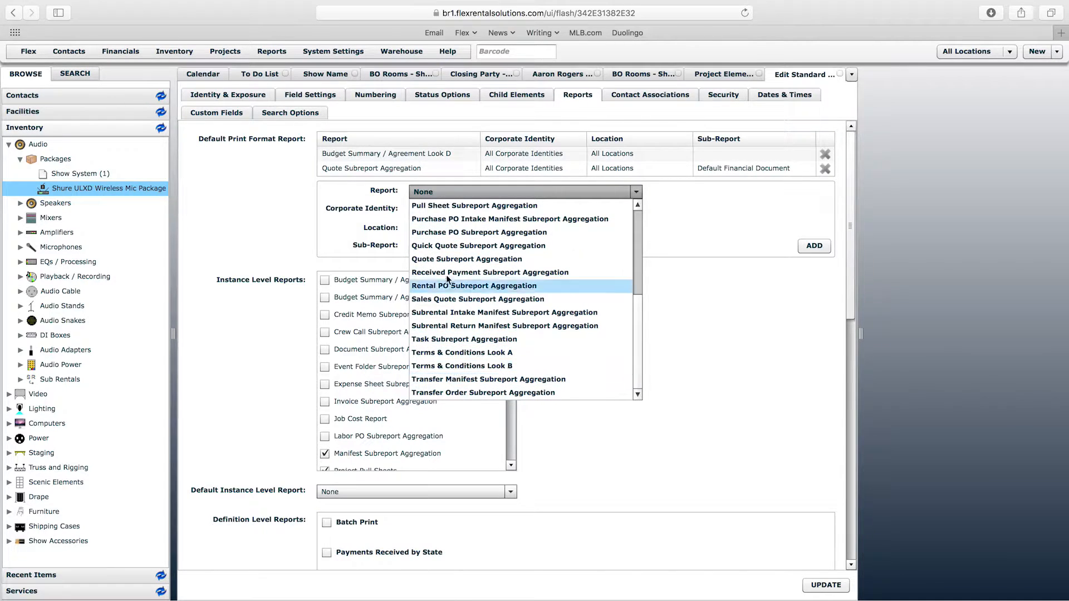
pyautogui.click(446, 245)
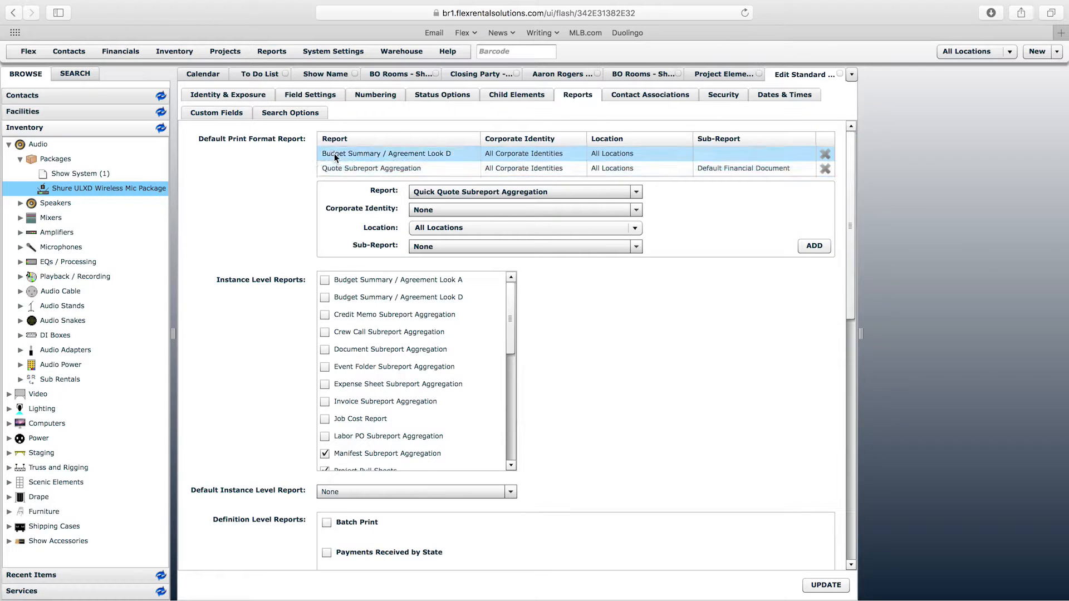
# Remove the Quote Subreport Aggregation entry from the Event Folder's default print format reports.
pyautogui.moveTo(337, 163)
pyautogui.mouseDown()
pyautogui.moveTo(338, 147)
pyautogui.moveTo(339, 172)
pyautogui.moveTo(339, 146)
pyautogui.mouseUp()
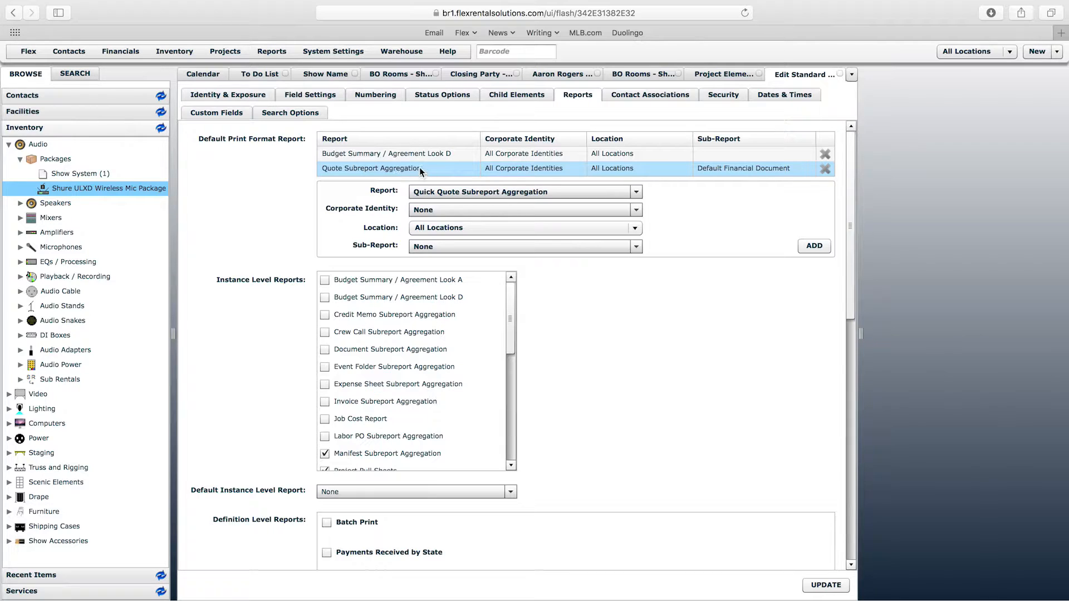
pyautogui.click(742, 171)
pyautogui.click(826, 169)
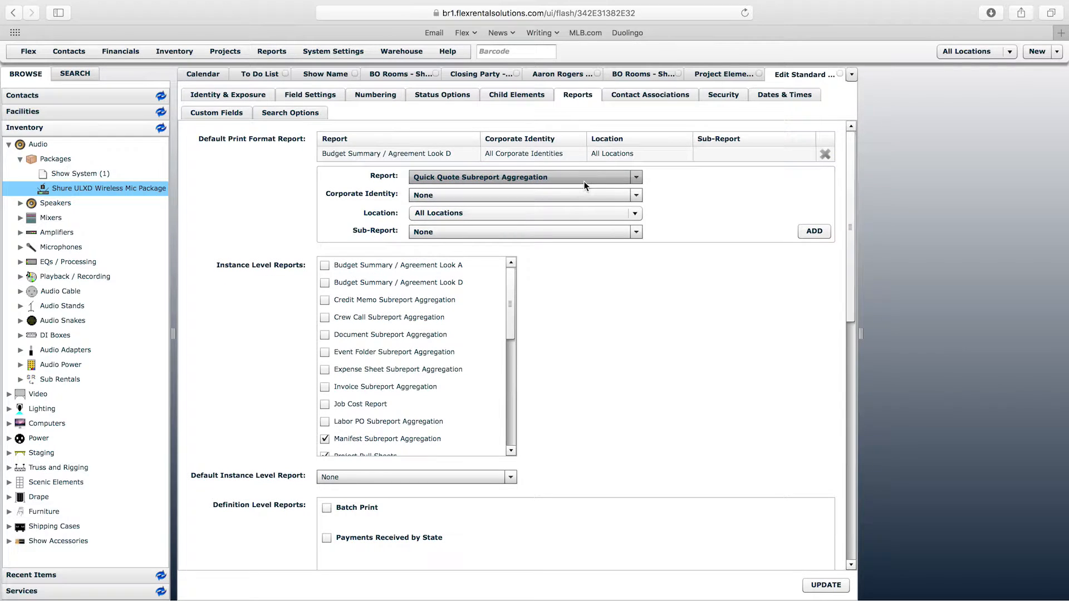
# Add Quote Subreport Aggregation with the sub-report Quote w/ Pricing Look B to the default print format reports.
pyautogui.click(531, 232)
pyautogui.scroll(-10, 591, 326)
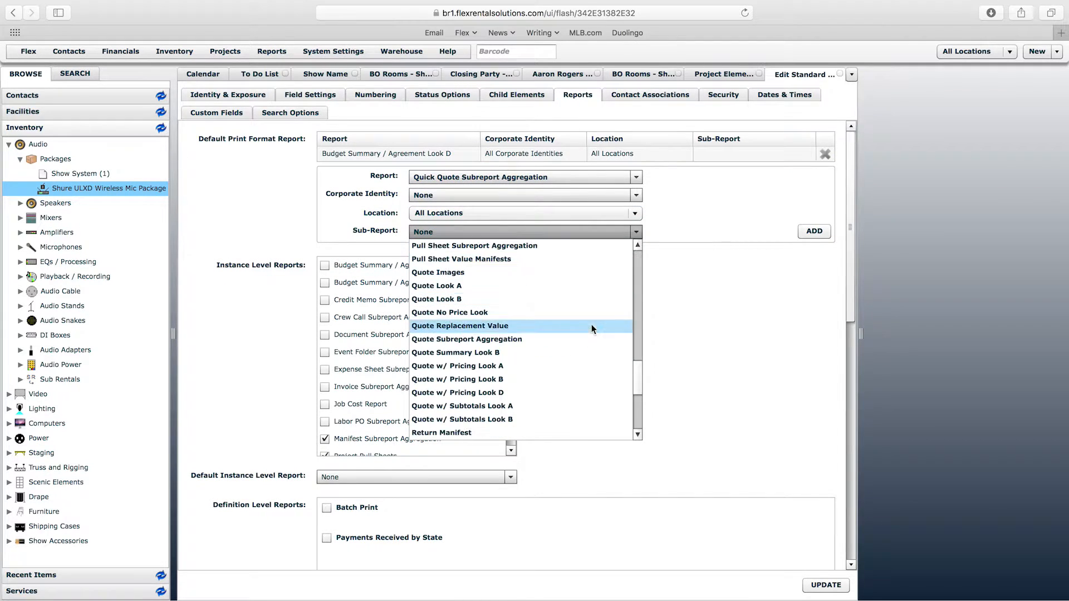
pyautogui.click(492, 379)
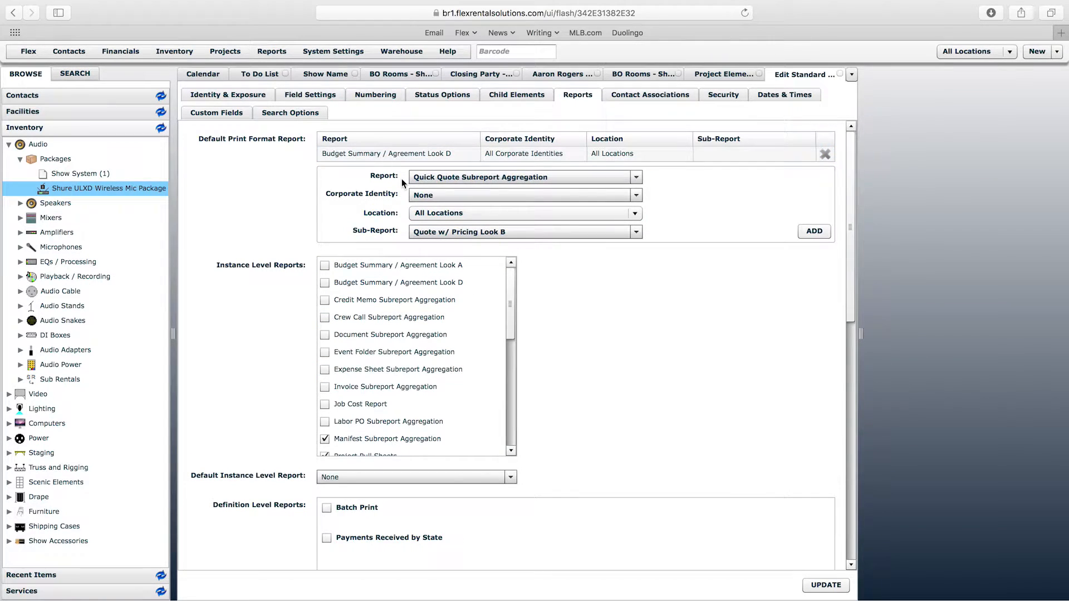
pyautogui.click(448, 178)
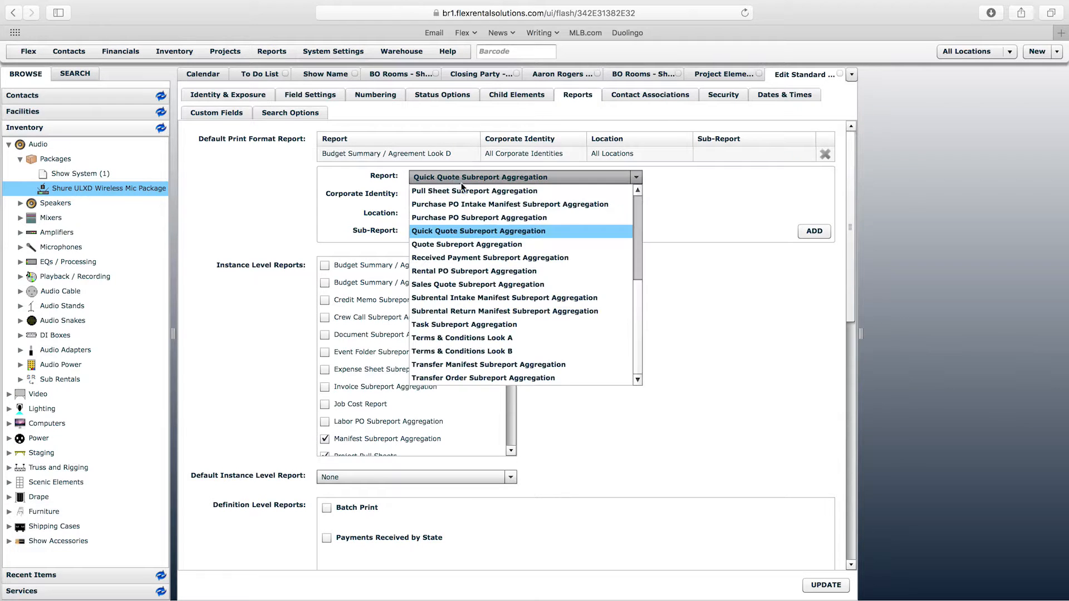
pyautogui.click(449, 245)
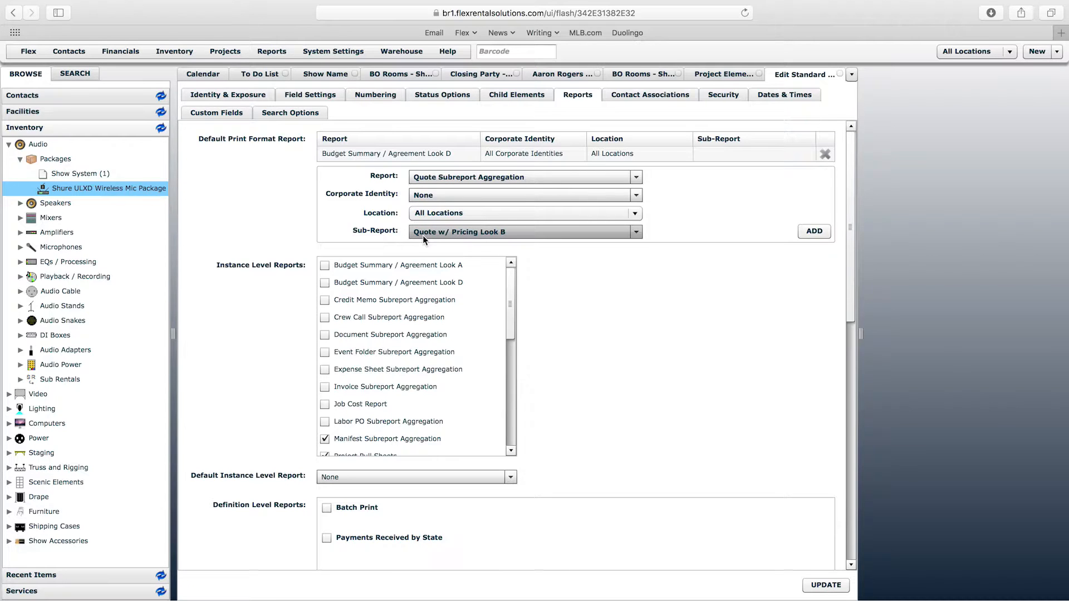
pyautogui.click(820, 232)
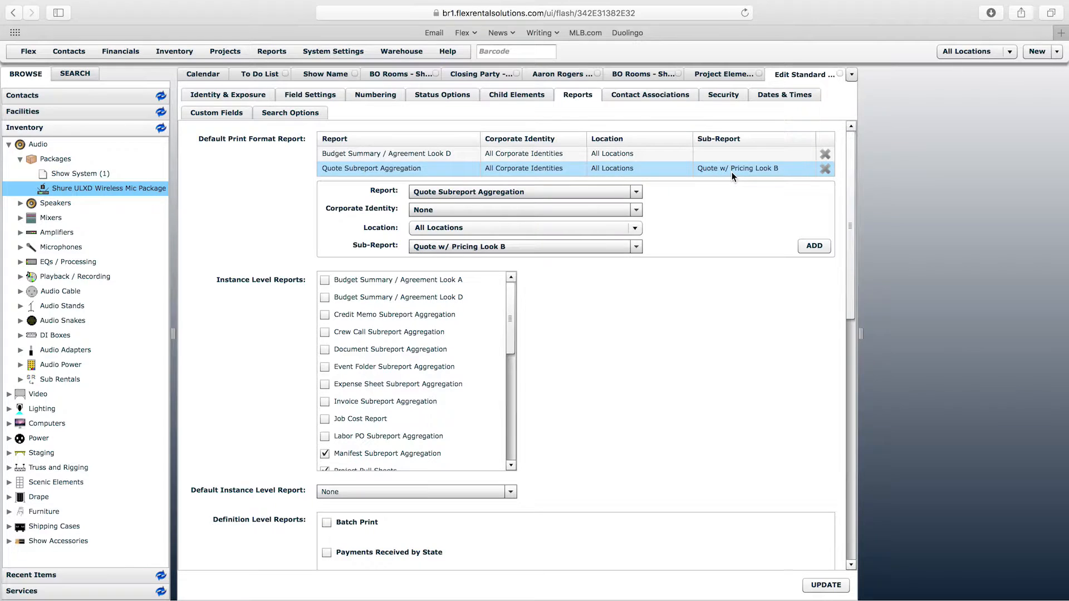
# Add Terms & Conditions Look B with sub-report None to the default print format reports and save the Event Folder definition.
pyautogui.click(635, 247)
pyautogui.scroll(10, 638, 278)
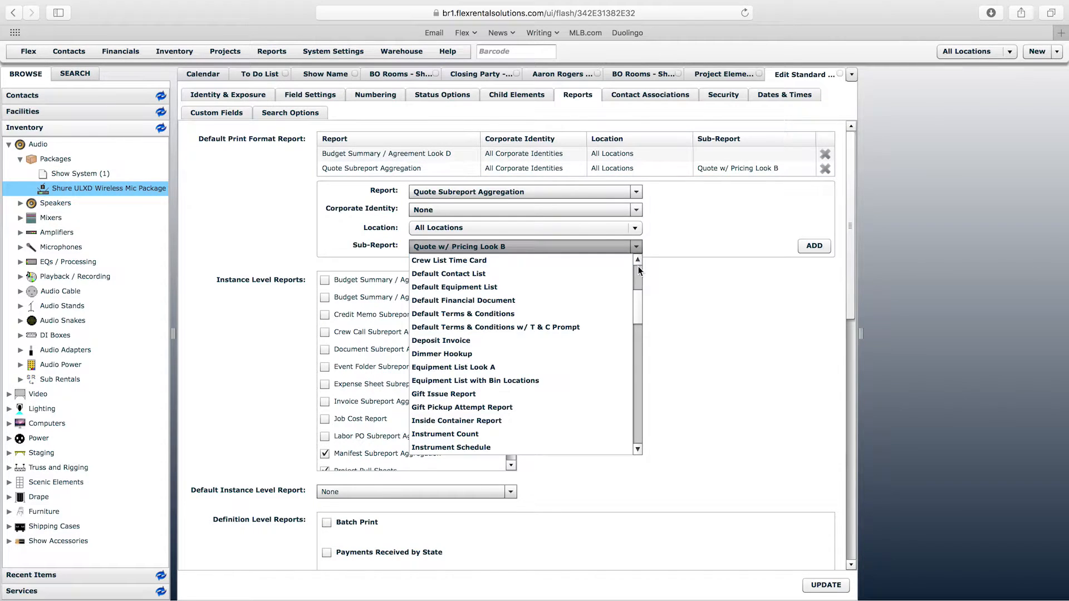
pyautogui.click(558, 260)
pyautogui.click(565, 192)
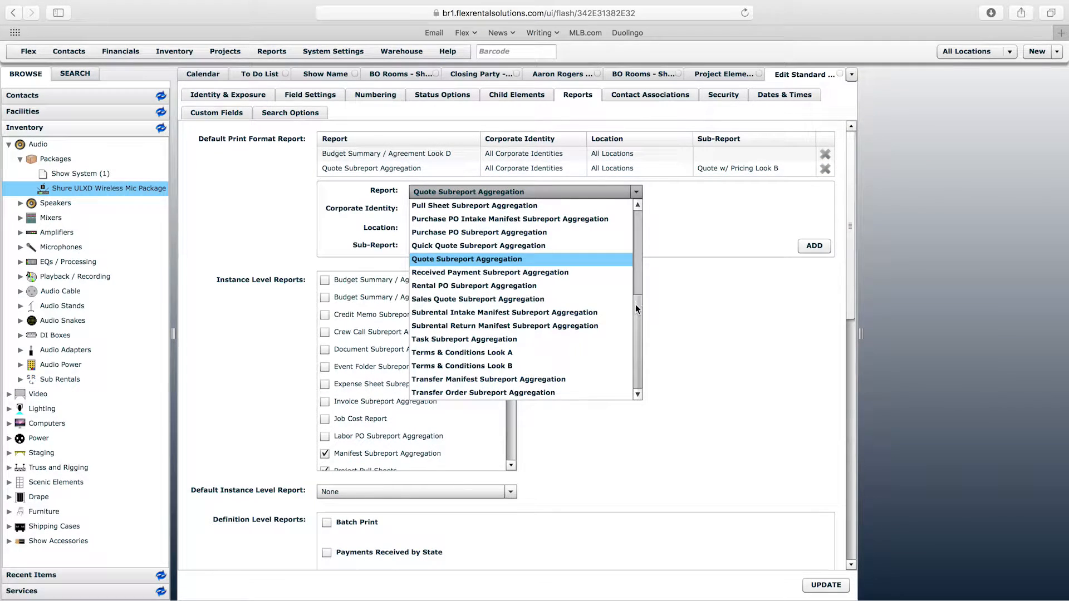
pyautogui.click(505, 354)
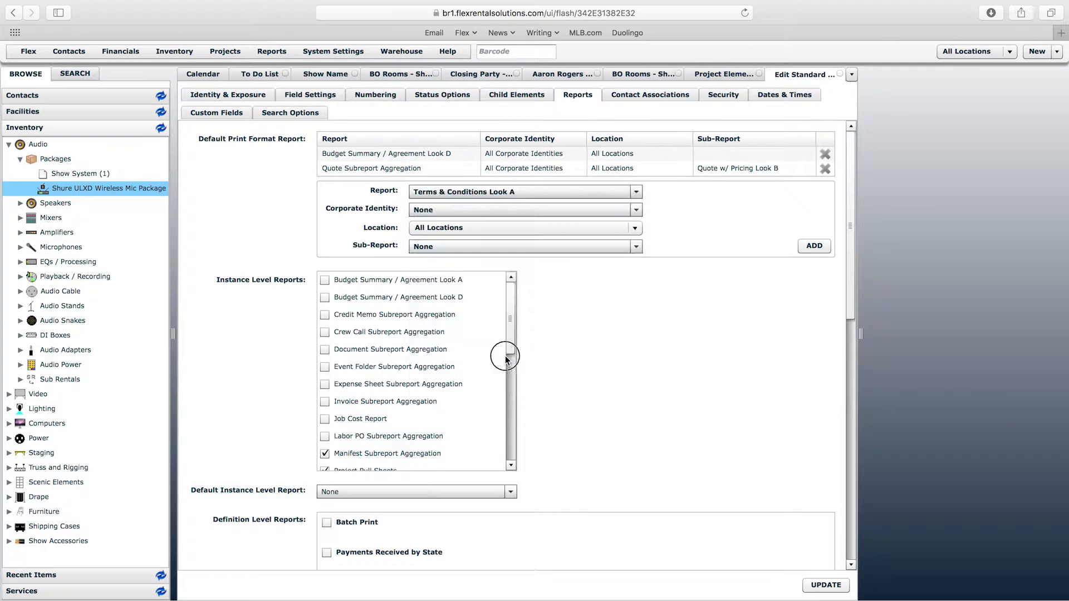
pyautogui.click(638, 192)
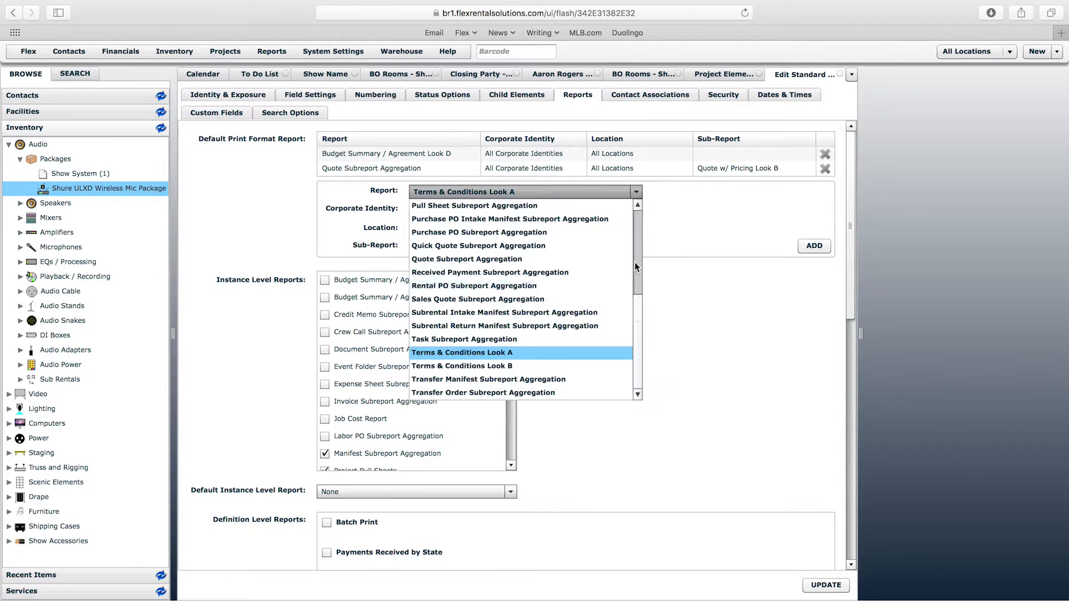
pyautogui.moveTo(639, 324); pyautogui.dragTo(638, 206)
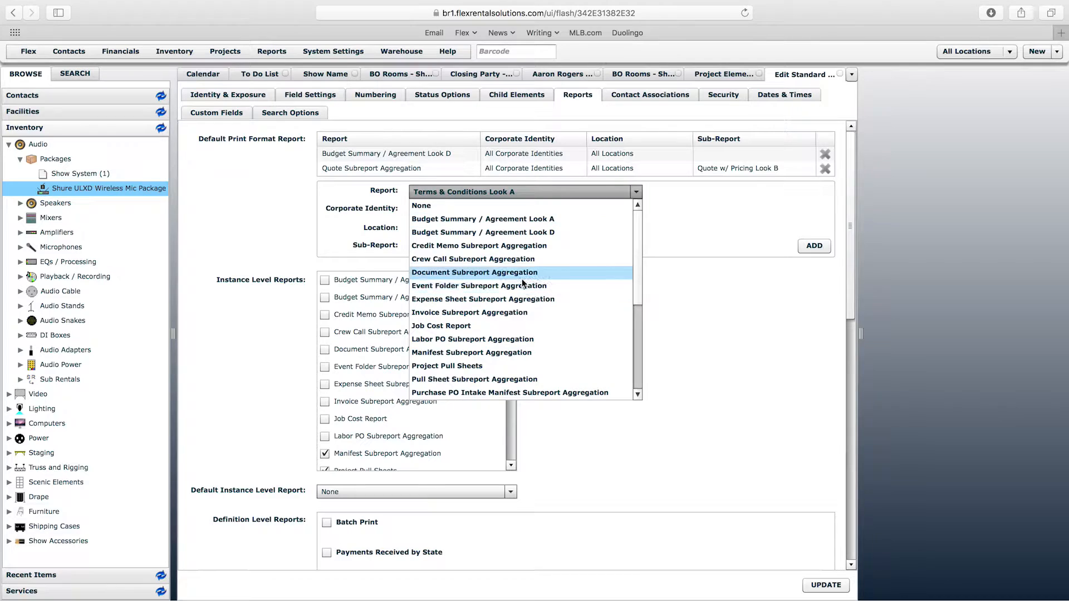
pyautogui.click(641, 336)
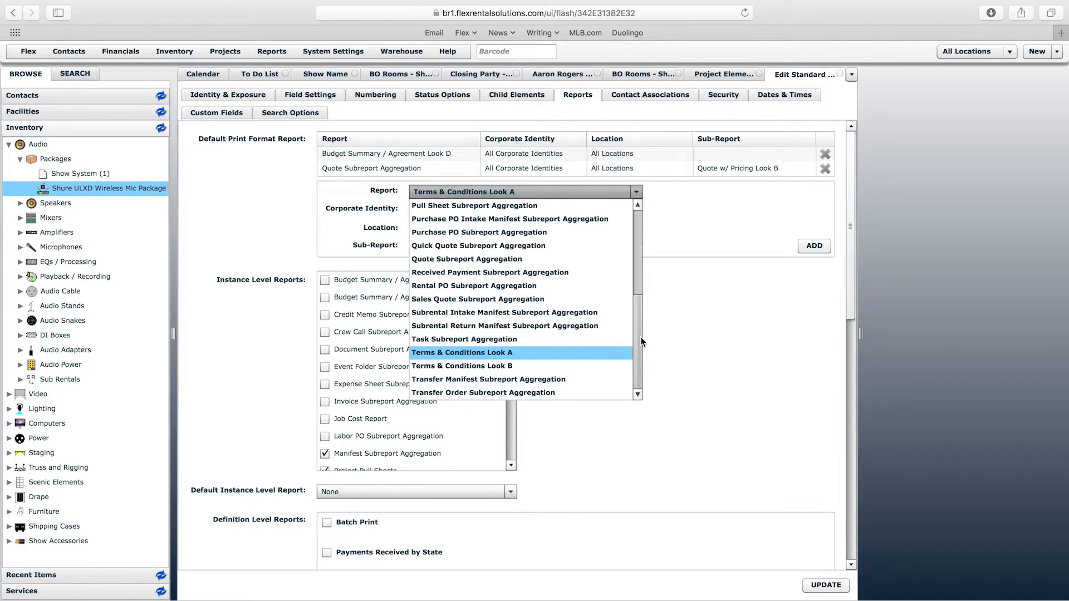
pyautogui.click(473, 366)
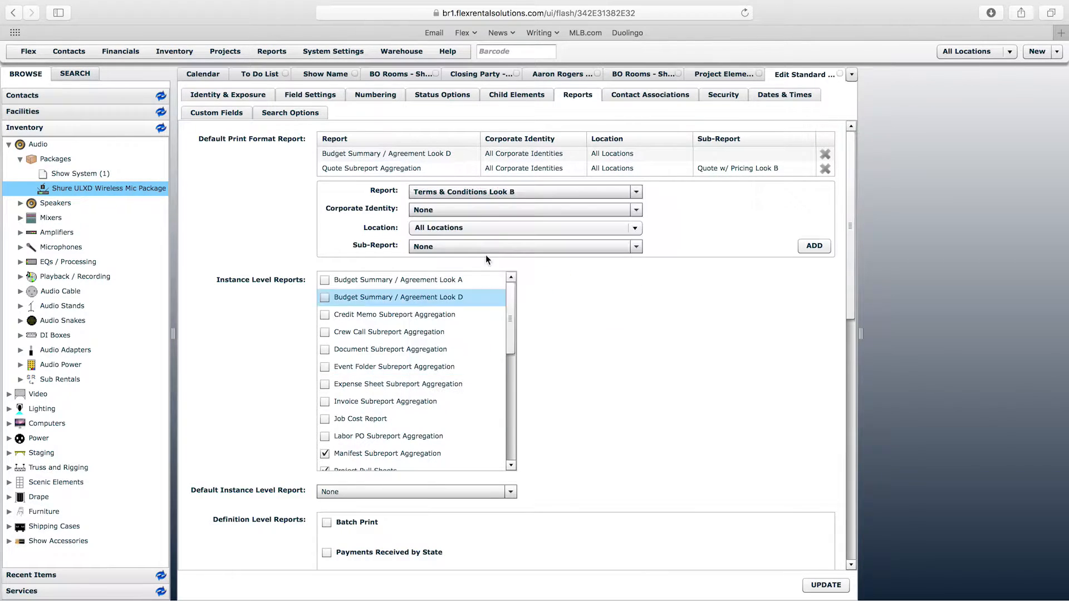
pyautogui.click(814, 246)
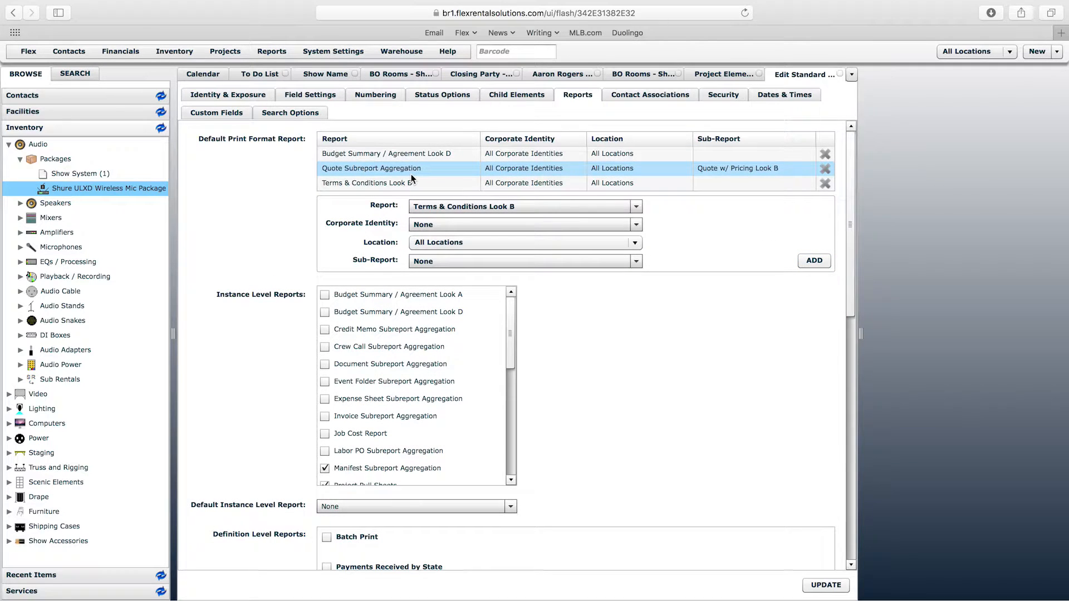
pyautogui.click(826, 585)
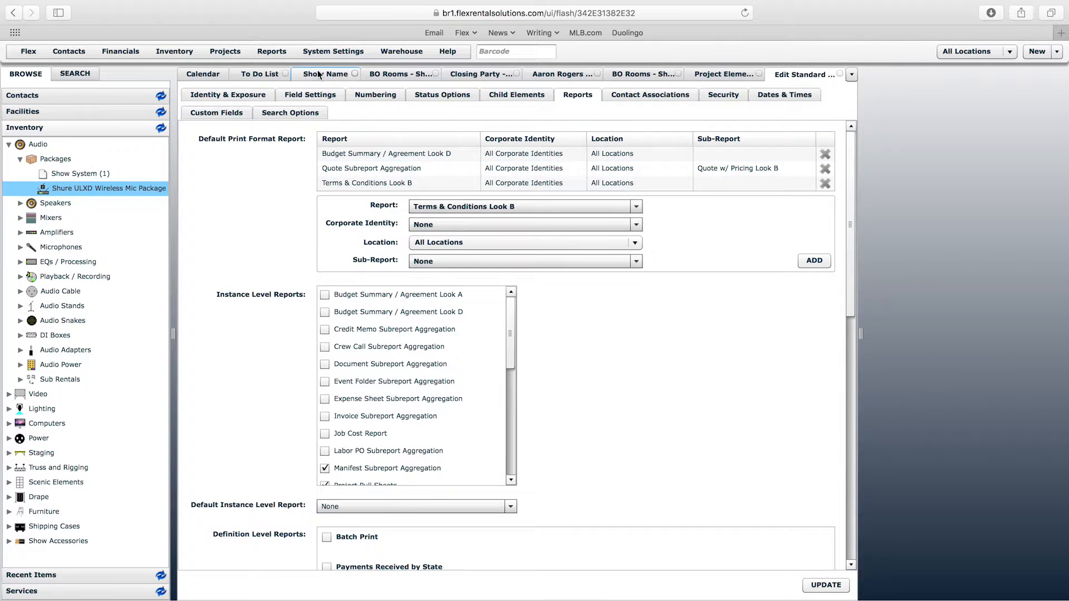
# Regenerate the Show Name folder's PDF on US Letter paper with default orientation, using the updated report settings.
pyautogui.click(319, 74)
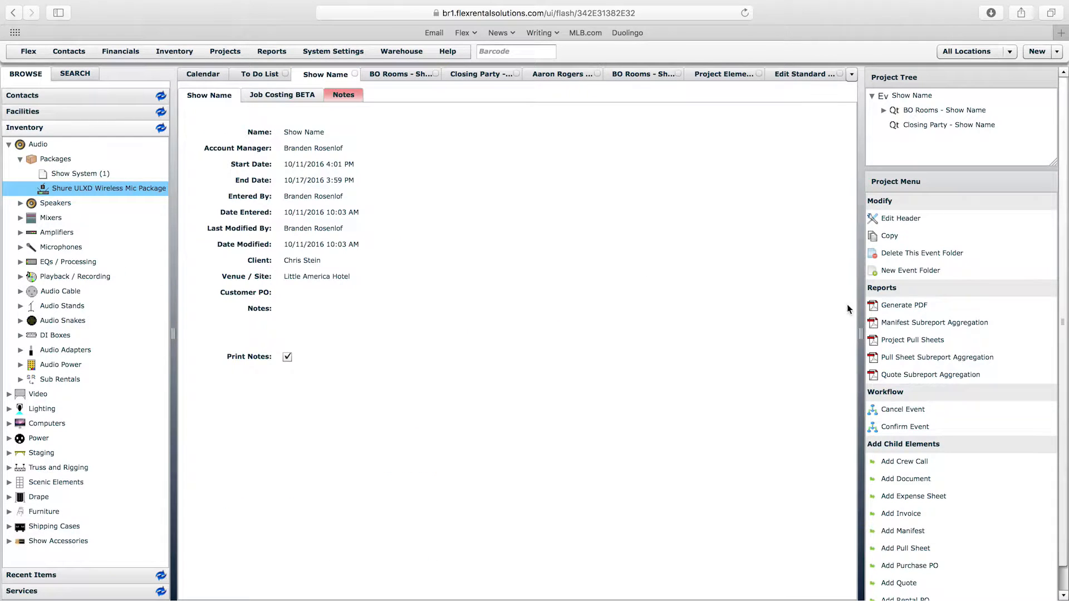
pyautogui.click(923, 305)
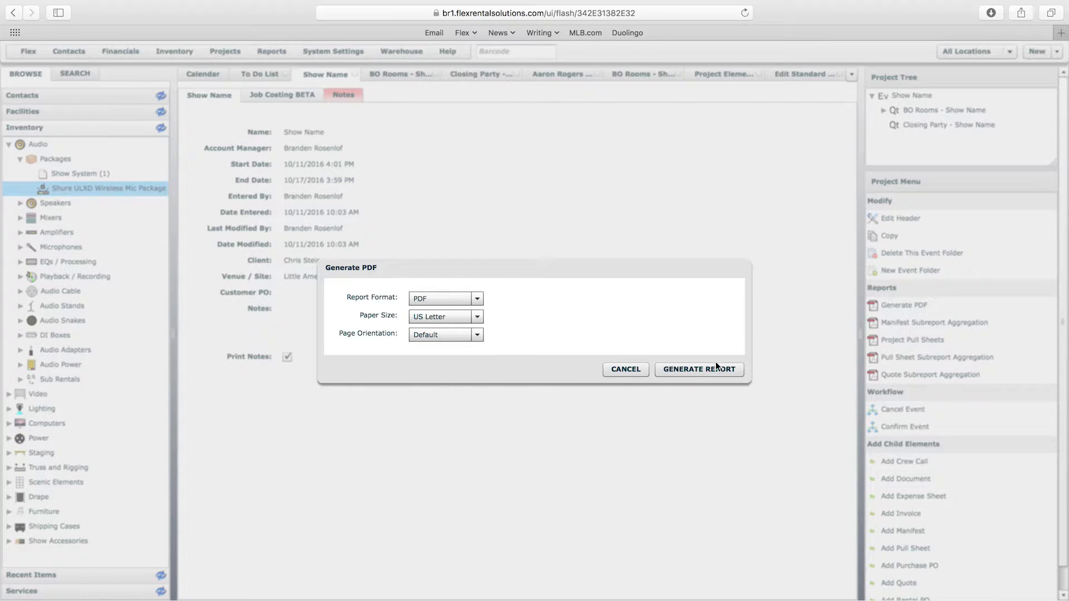
pyautogui.click(689, 372)
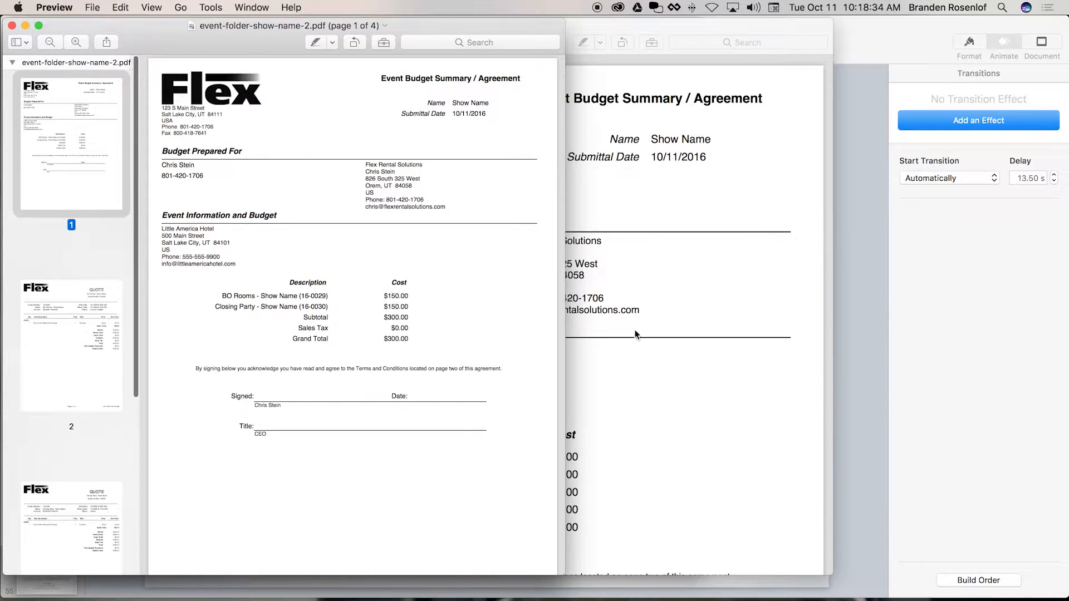
# Enlarge the new PDF and review its budget summary, the quote pages and the closing Terms and Conditions page.
pyautogui.moveTo(566, 313); pyautogui.dragTo(797, 306)
pyautogui.scroll(5, 705, 293)
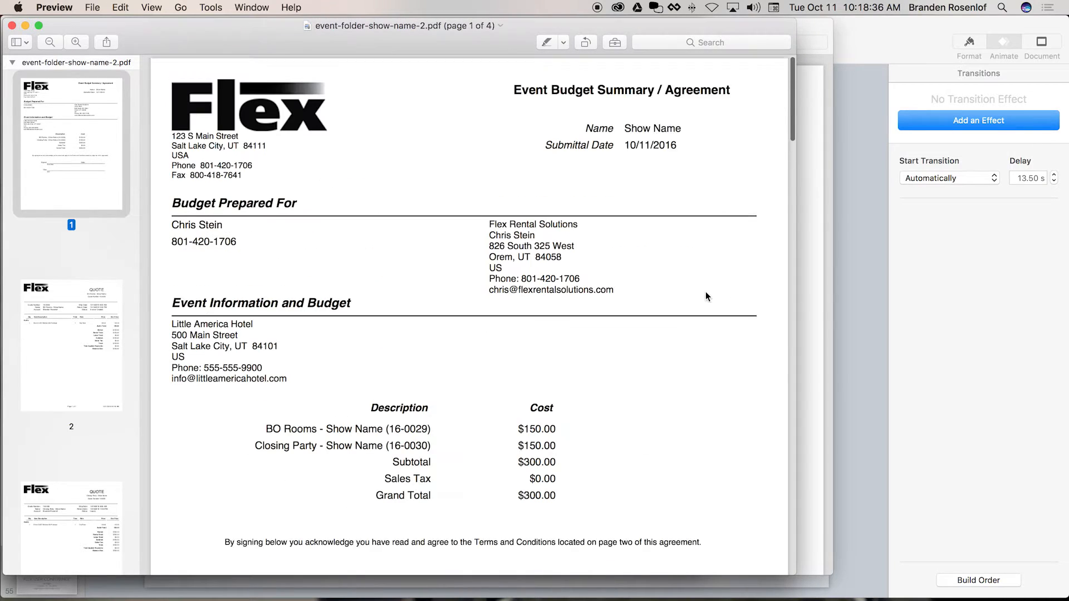
pyautogui.scroll(-15, 706, 292)
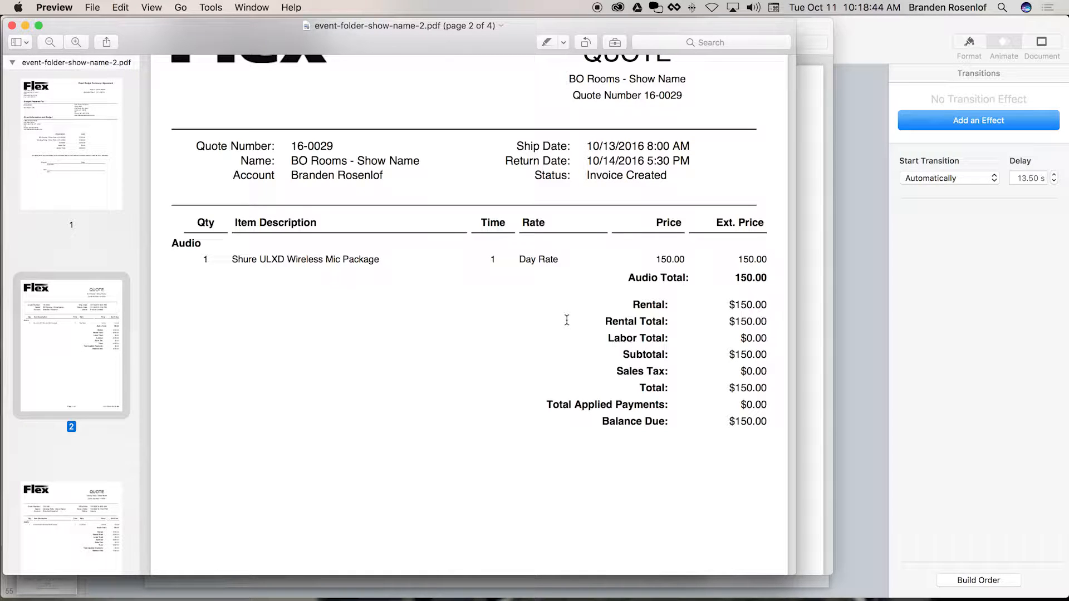
pyautogui.scroll(-2, 566, 321)
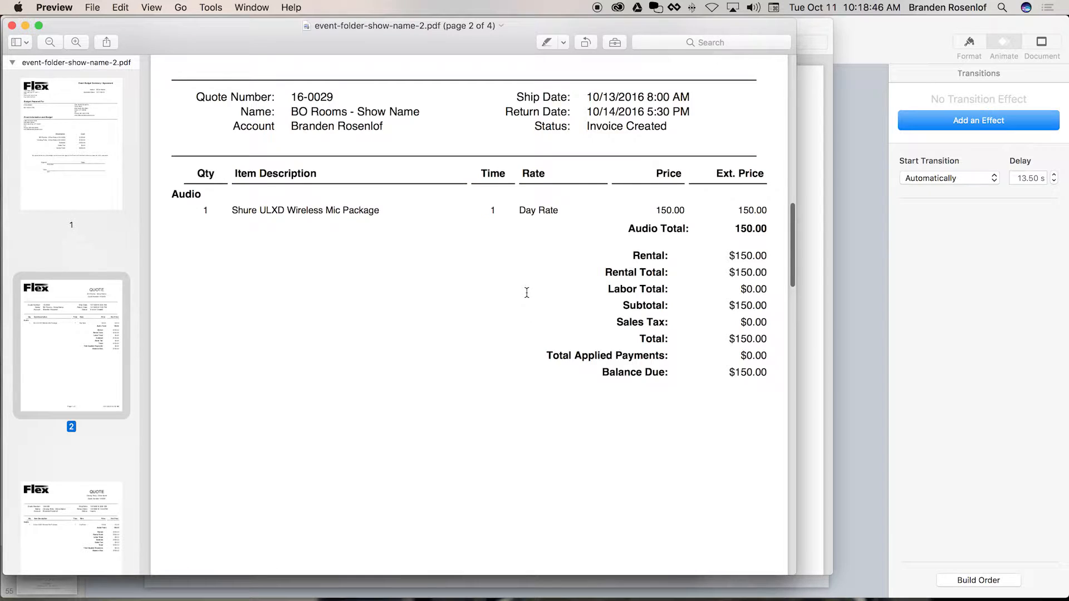
pyautogui.scroll(-20, 527, 293)
pyautogui.scroll(-10, 527, 293)
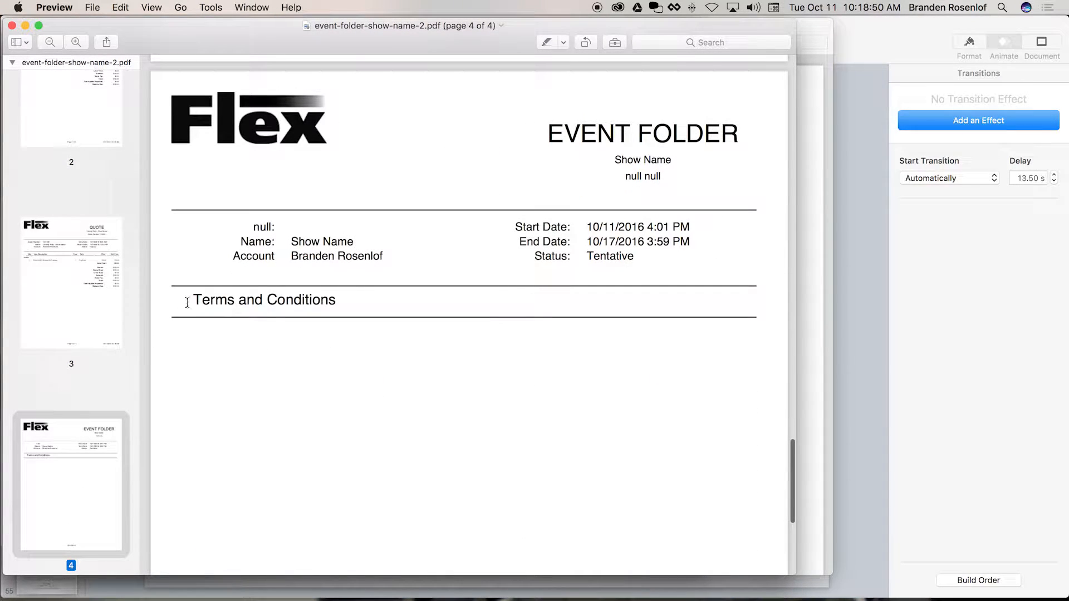
pyautogui.scroll(-5, 413, 290)
pyautogui.scroll(-1, 414, 295)
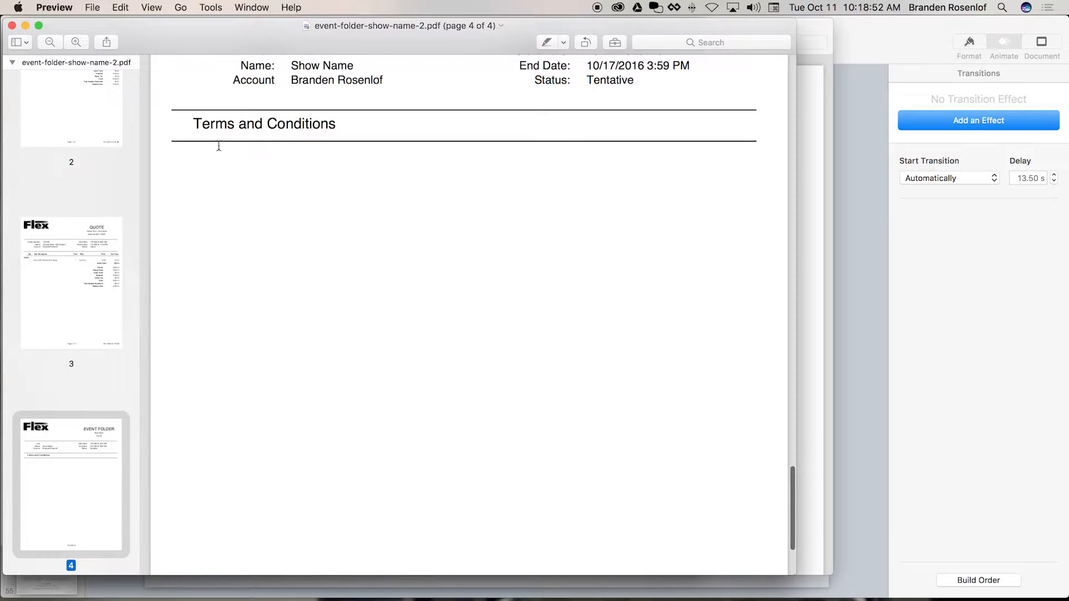
pyautogui.scroll(5, 435, 360)
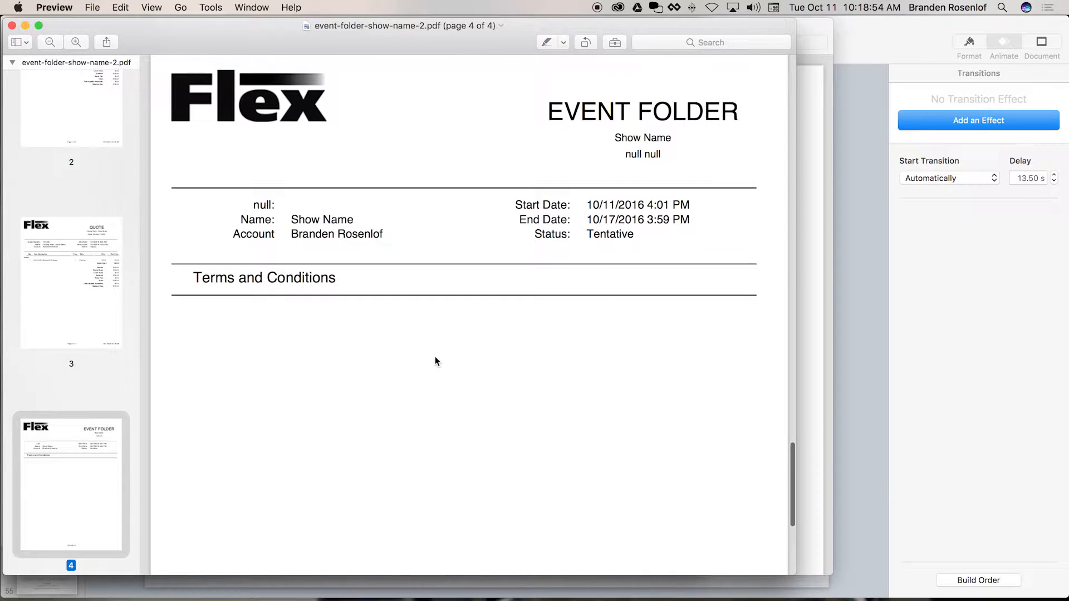
pyautogui.scroll(10, 437, 358)
pyautogui.scroll(10, 439, 355)
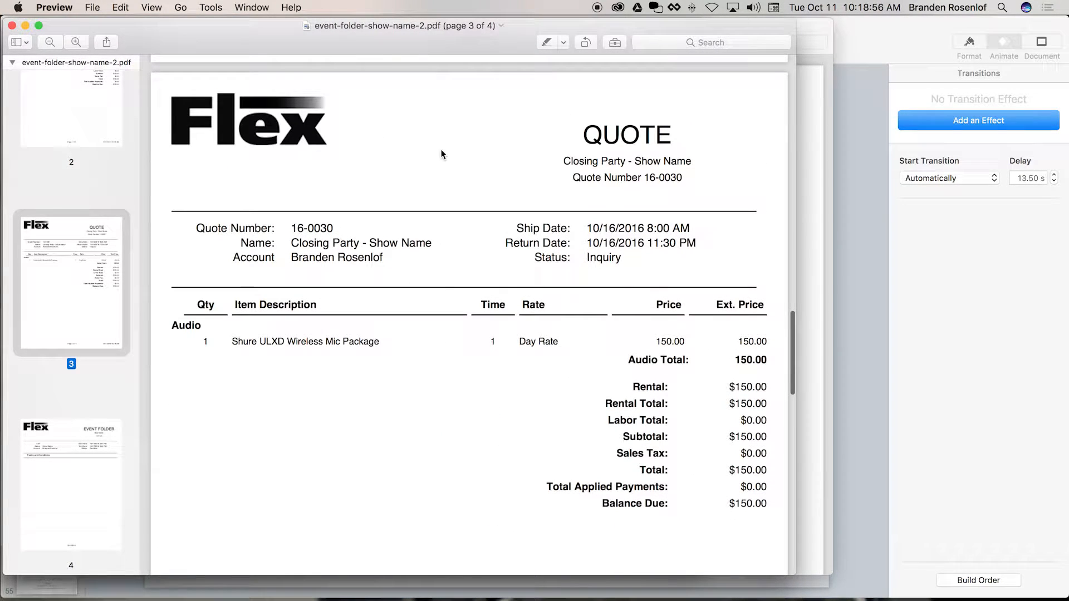
# Compare the PDF's budget summary, quote and terms pages with the default print format reports in the Event Folder definition.
pyautogui.scroll(20, 379, 164)
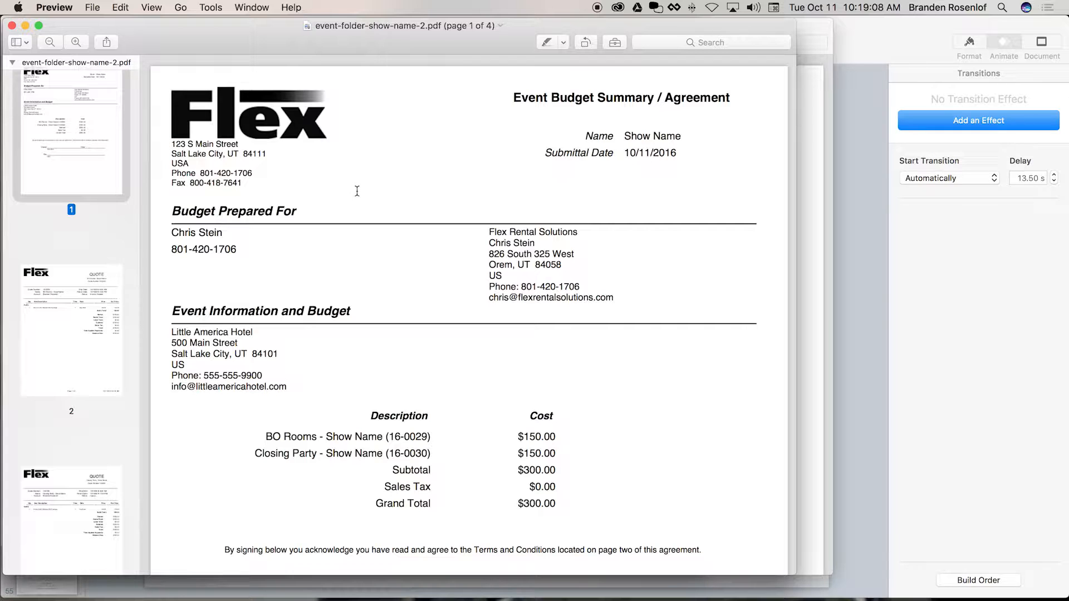
pyautogui.scroll(-20, 357, 191)
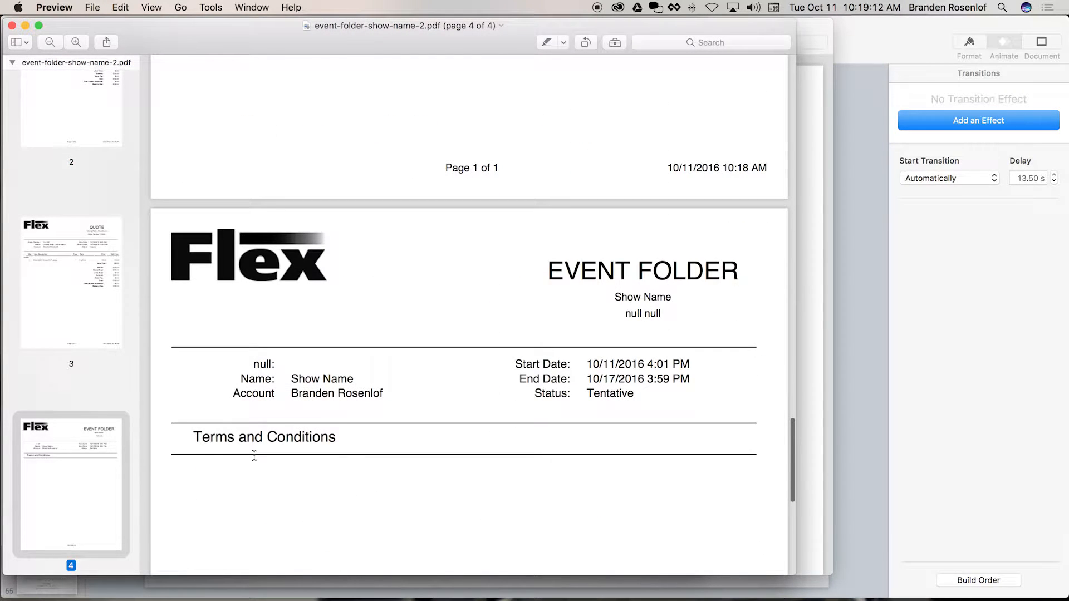
pyautogui.scroll(20, 305, 437)
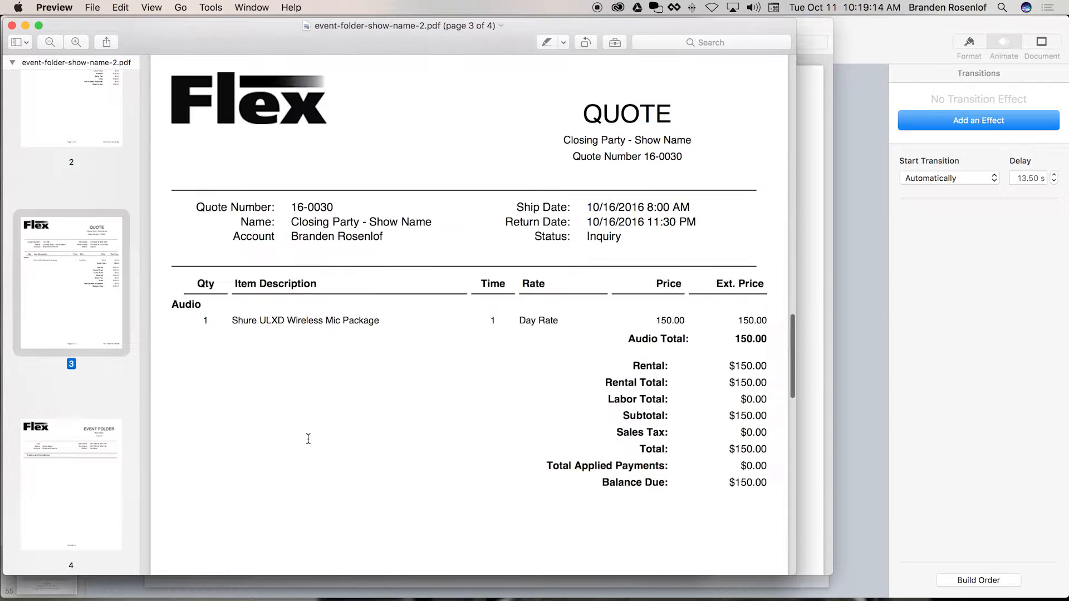
pyautogui.hotkey('ctrl', 'Right')
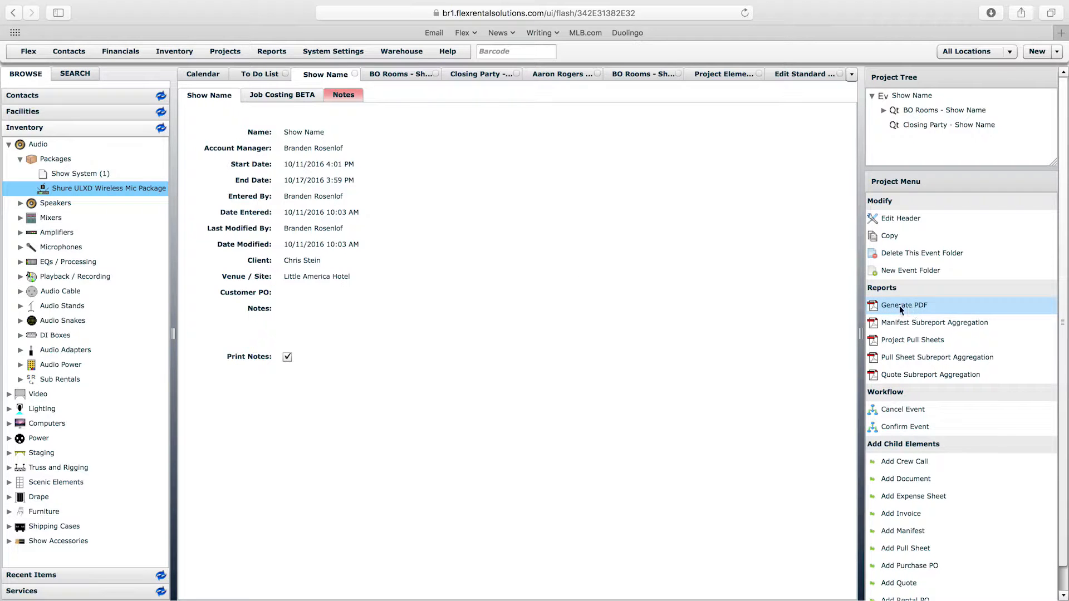
pyautogui.click(802, 74)
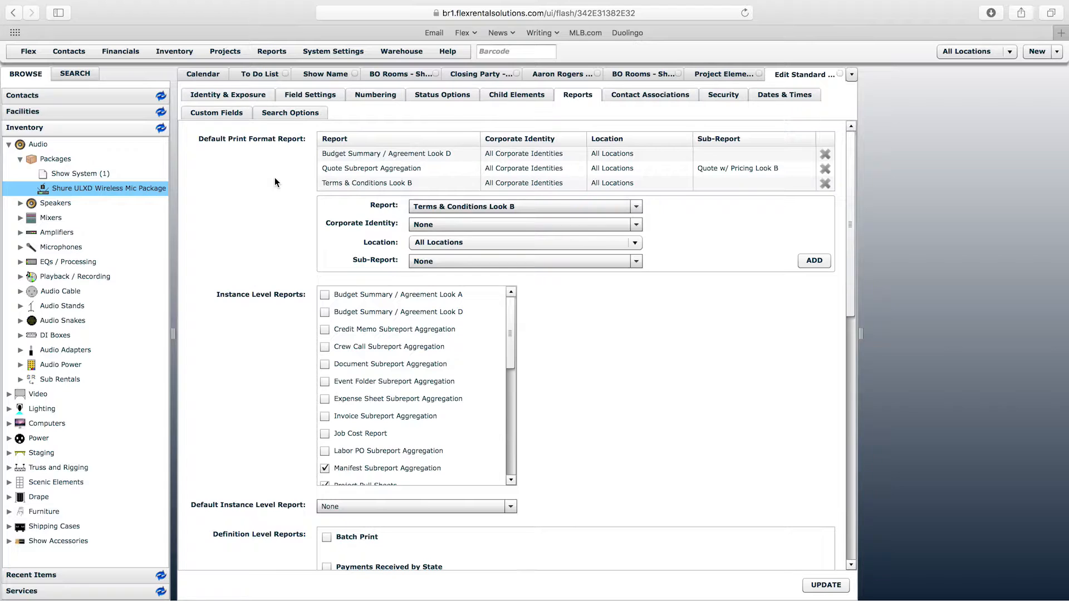
# Add an expense sheet named Show Name as a child element of the Show Name event folder.
pyautogui.click(323, 73)
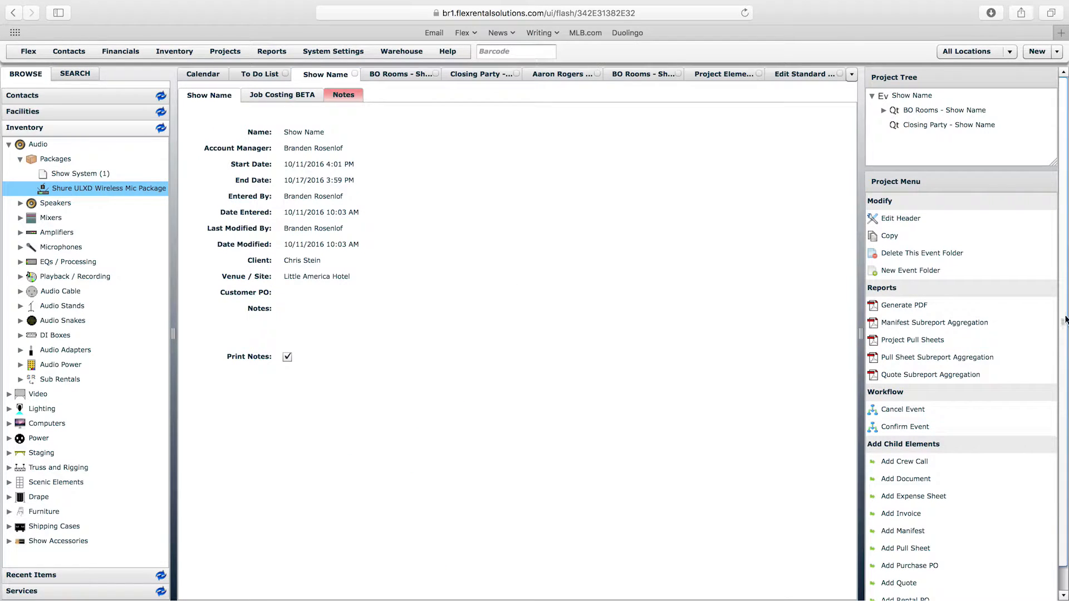
pyautogui.scroll(-1, 961, 334)
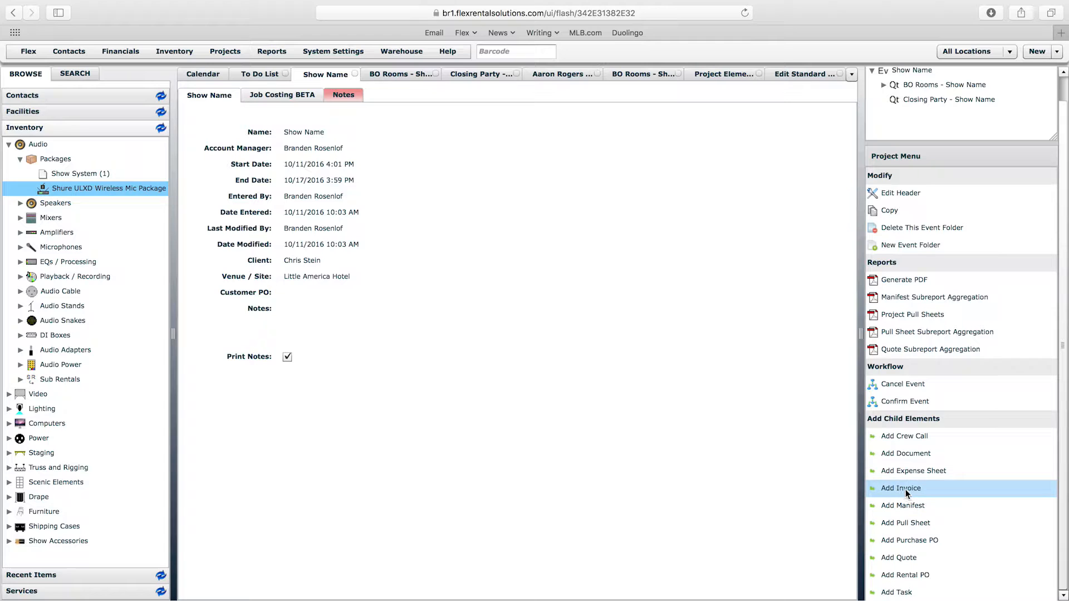
pyautogui.scroll(1, 904, 489)
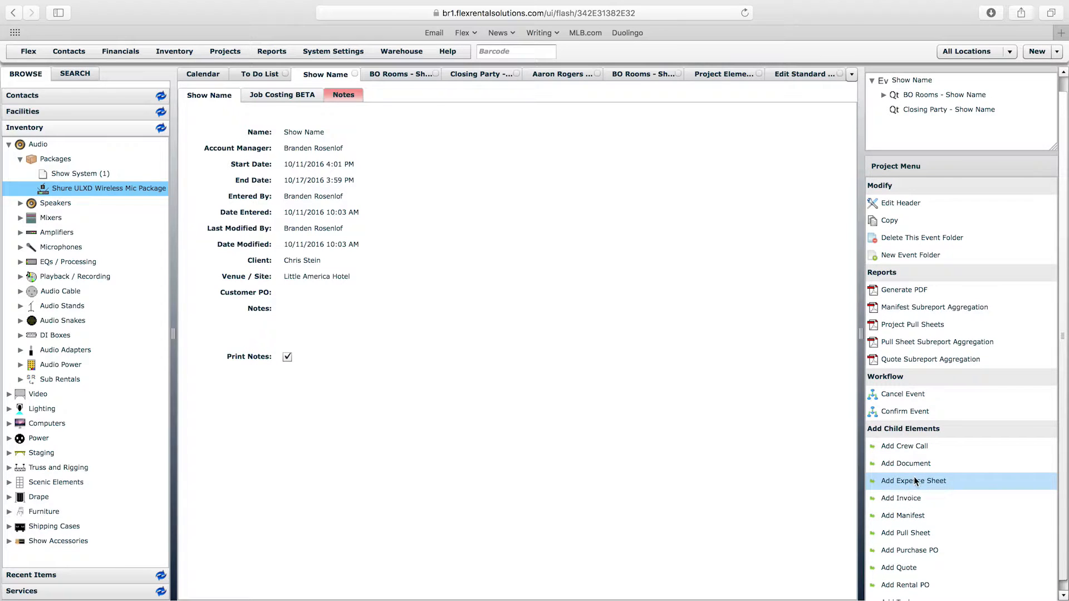
pyautogui.click(912, 482)
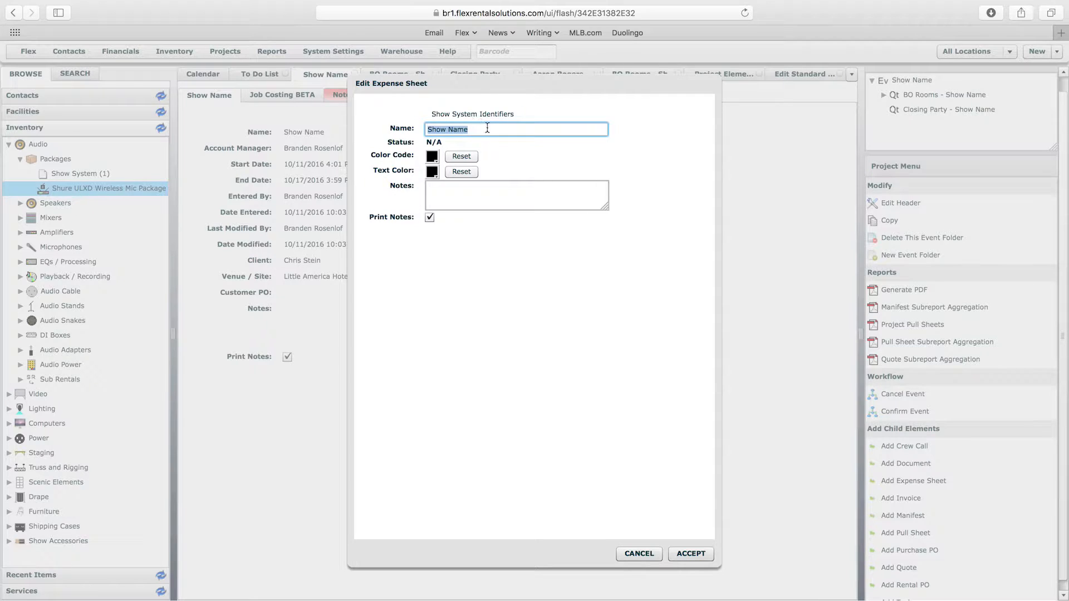
pyautogui.click(691, 554)
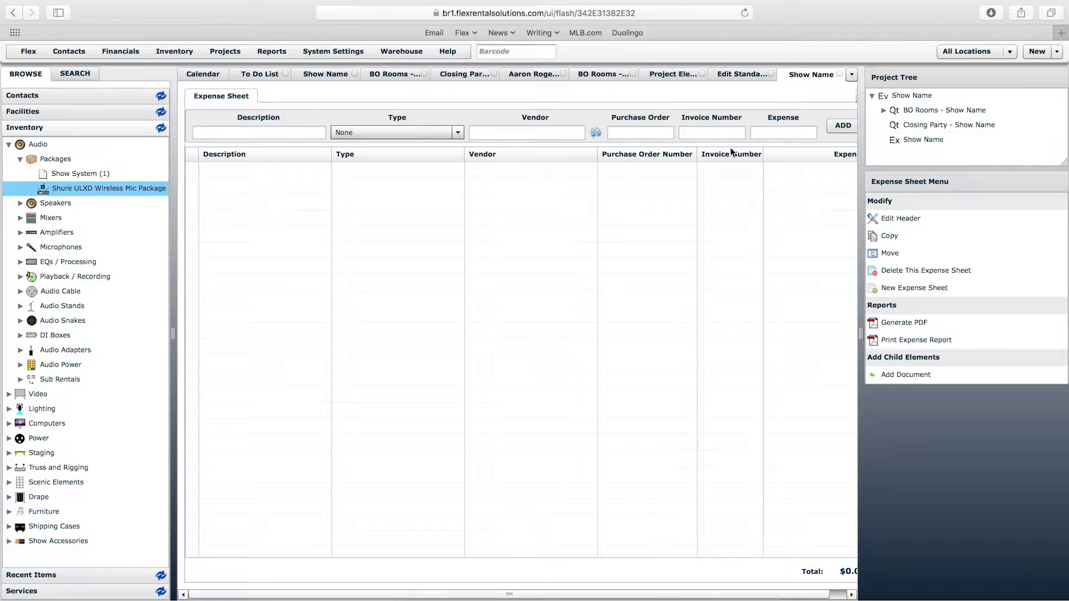
# Describe the new expense line as Parking and set its type to Transportation.
pyautogui.click(279, 132)
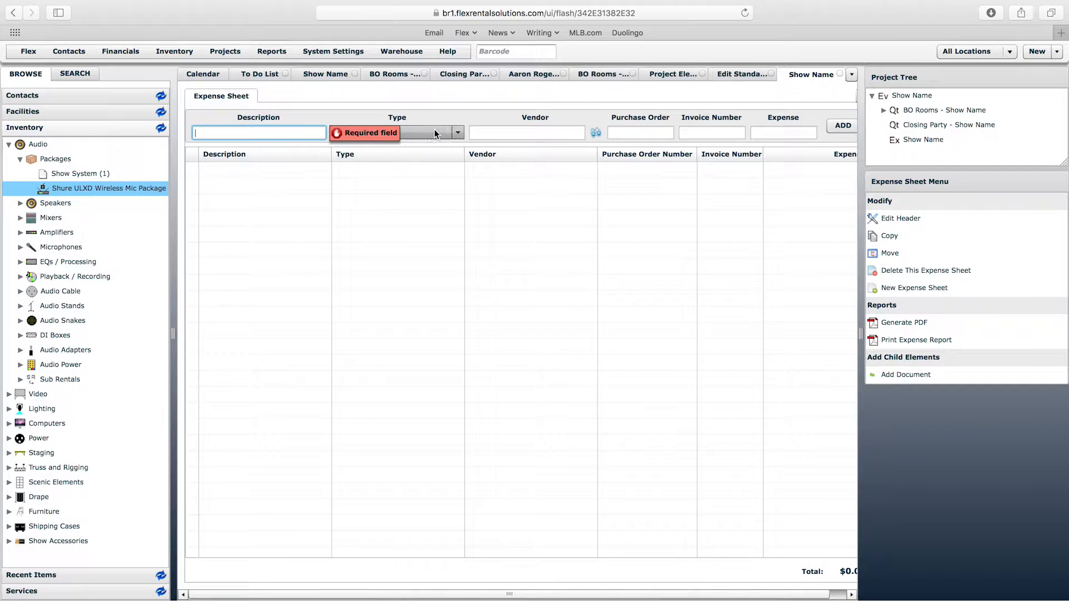
pyautogui.click(434, 132)
pyautogui.click(296, 132)
pyautogui.write('Parking')
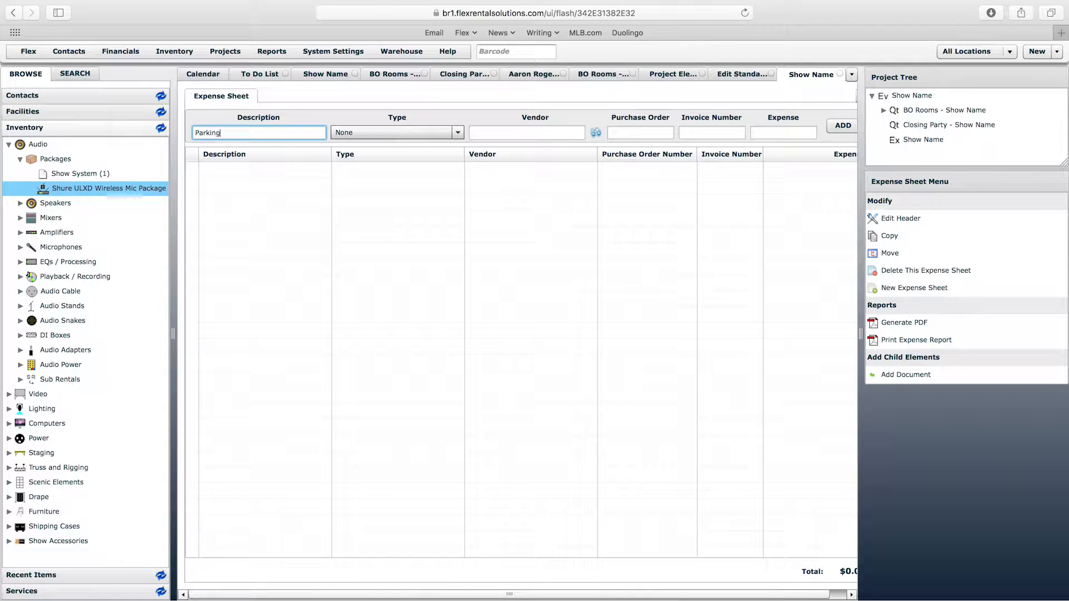
pyautogui.click(401, 133)
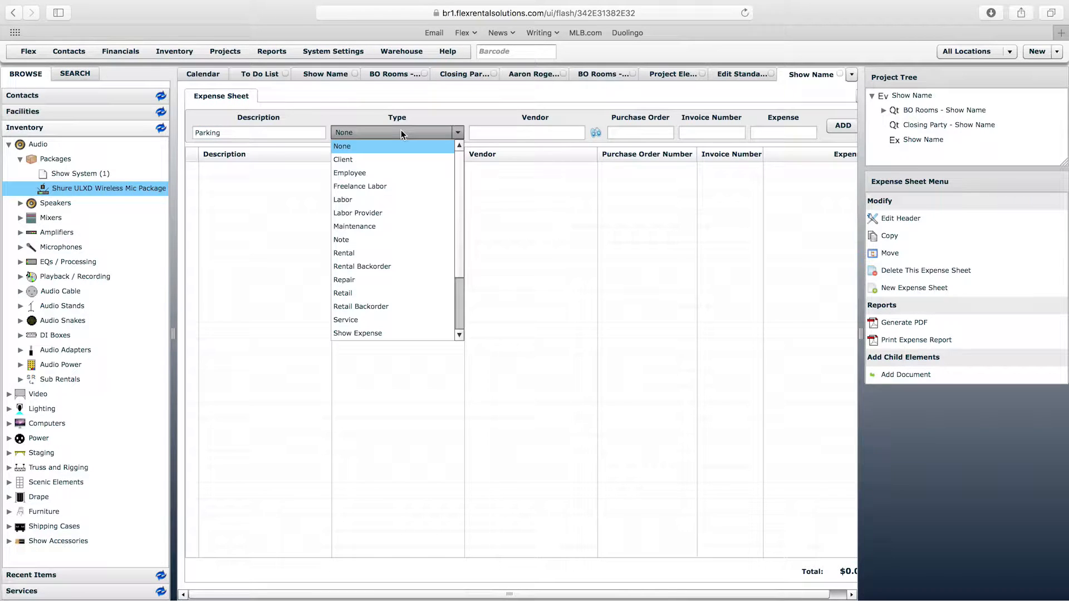
pyautogui.click(459, 185)
pyautogui.click(458, 133)
pyautogui.moveTo(458, 214); pyautogui.dragTo(459, 250)
pyautogui.click(406, 280)
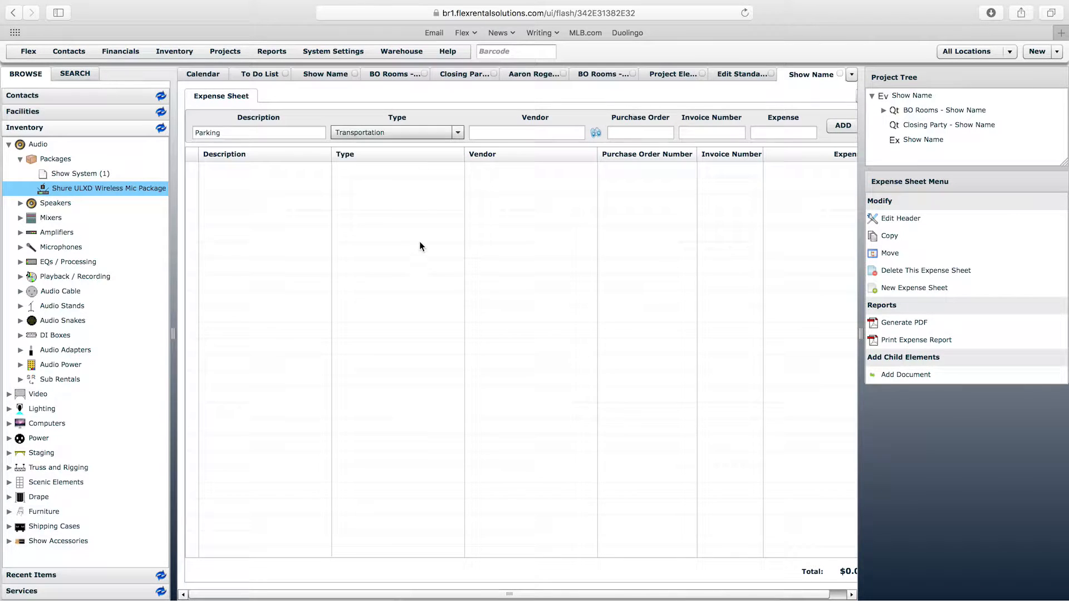
# Set the parking line's expense to 30 and add it to the sheet without vendor, purchase order or invoice number.
pyautogui.click(554, 133)
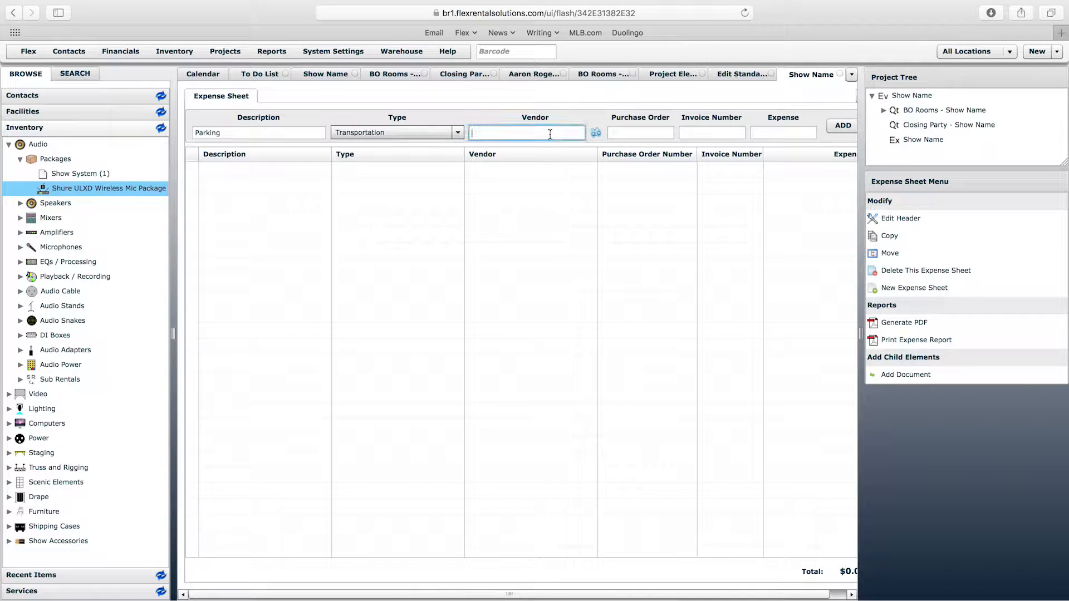
pyautogui.click(644, 134)
pyautogui.click(712, 133)
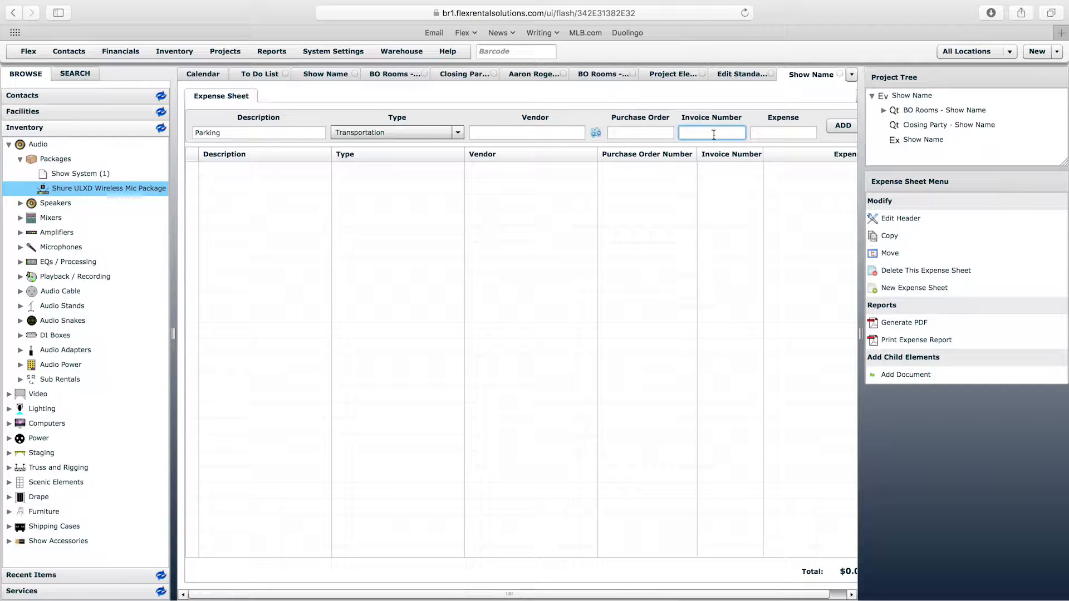
pyautogui.click(773, 135)
pyautogui.write('30')
pyautogui.click(838, 125)
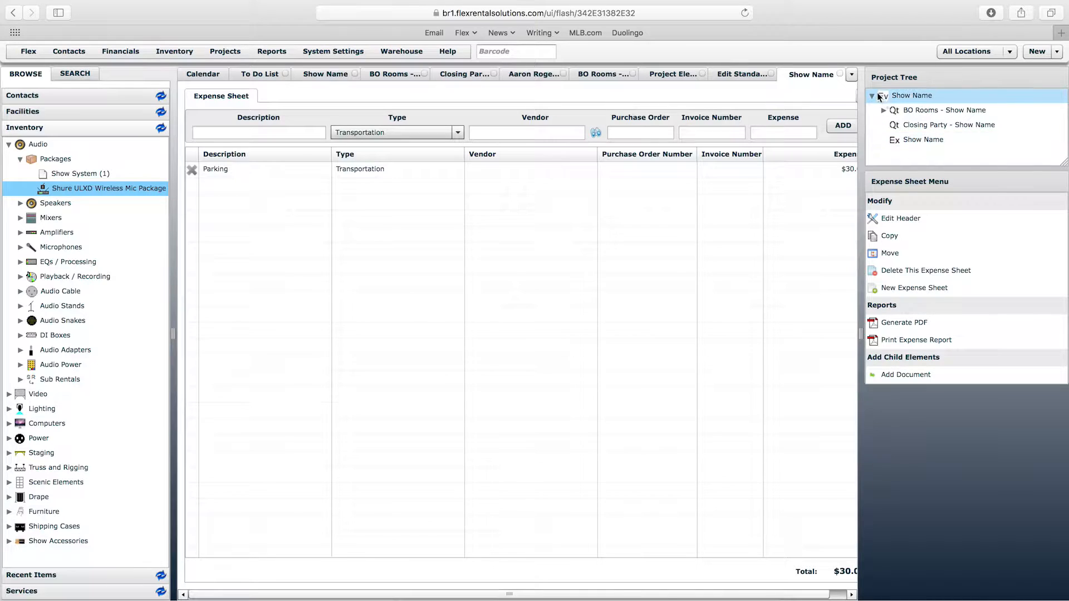
# Review the Show Name folder's job costing, expanding Transportation down to its individual expense sheets.
pyautogui.click(315, 77)
pyautogui.click(285, 94)
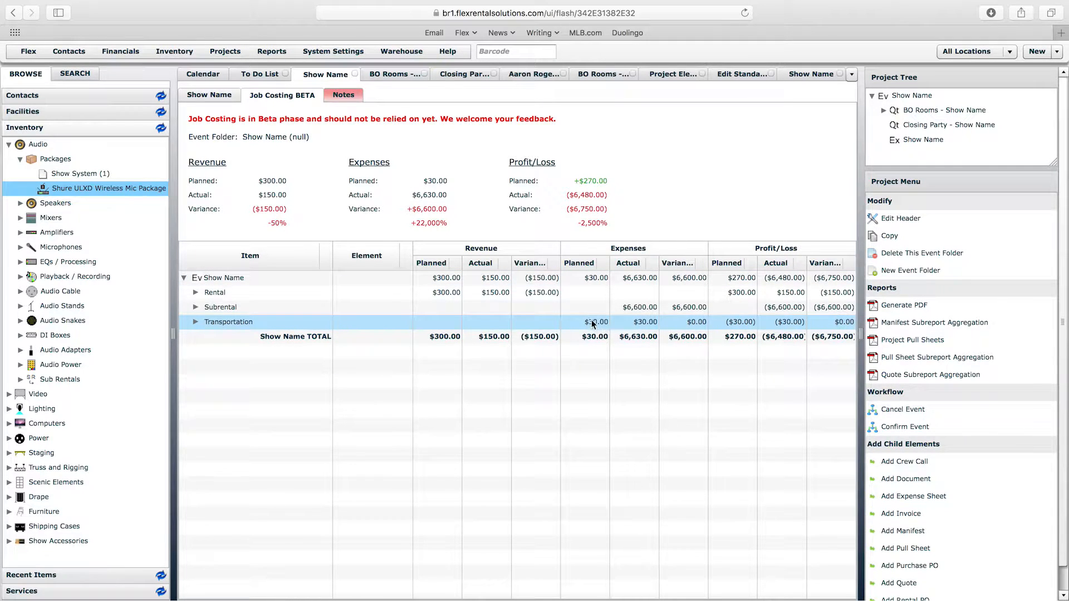
pyautogui.click(196, 322)
pyautogui.click(207, 337)
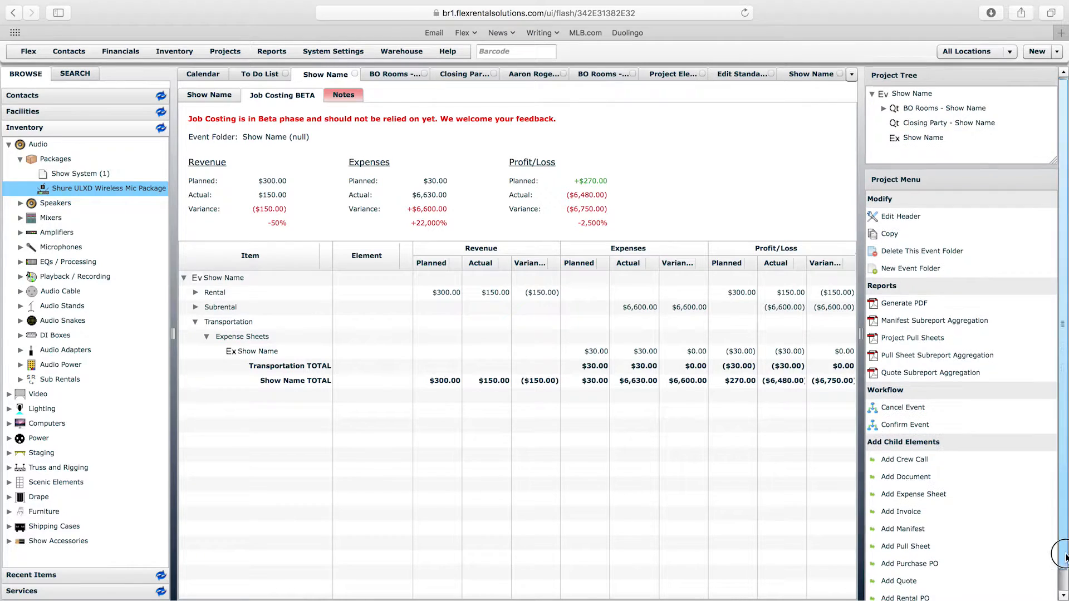
# Reopen the Event Folder project element definition and display its child element settings.
pyautogui.scroll(-1, 941, 478)
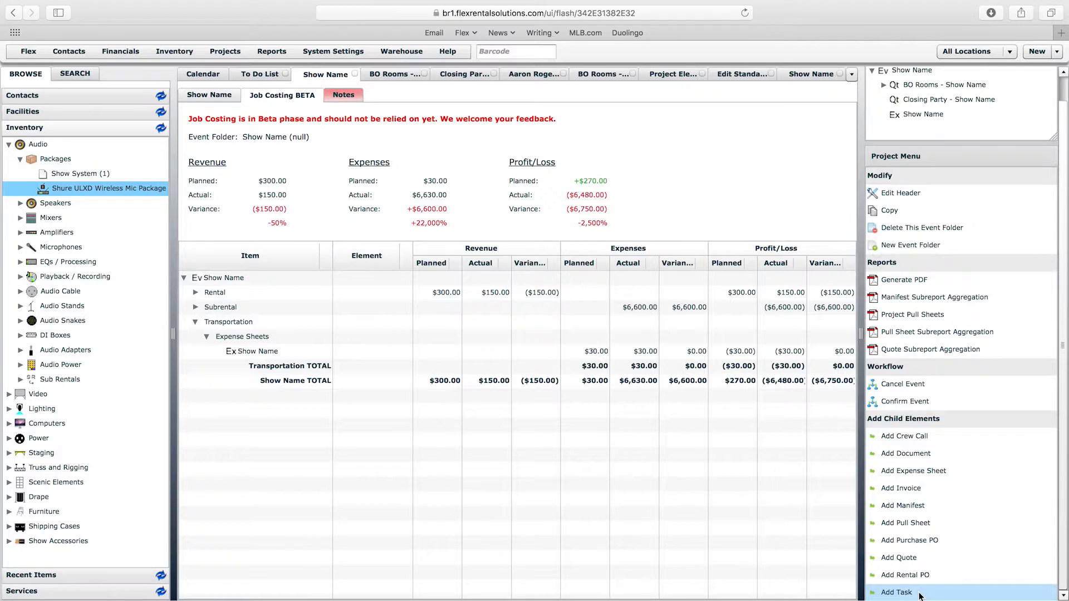
pyautogui.click(226, 51)
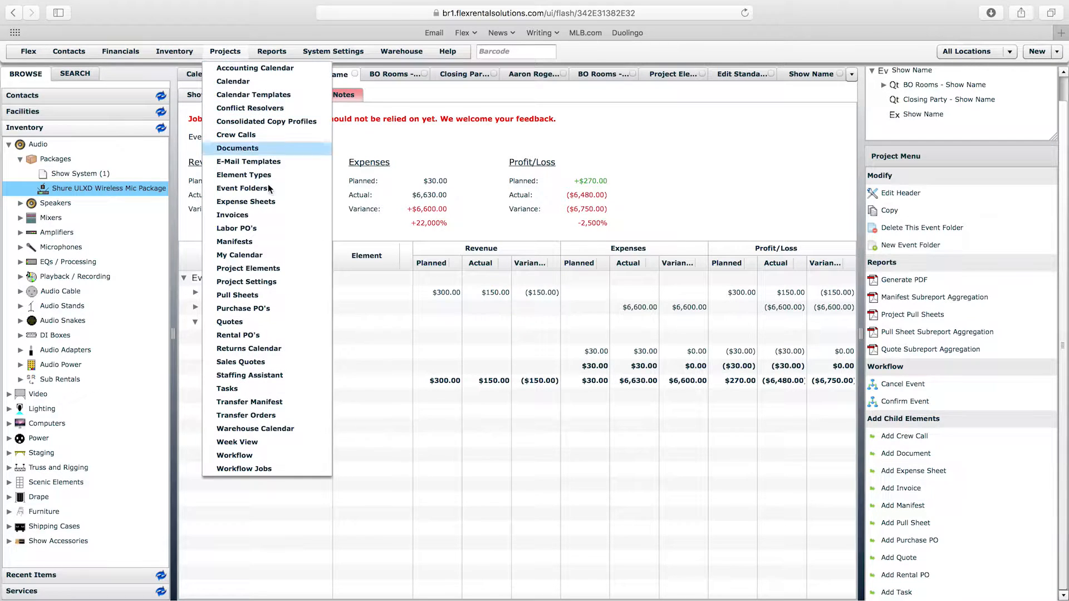
pyautogui.click(259, 268)
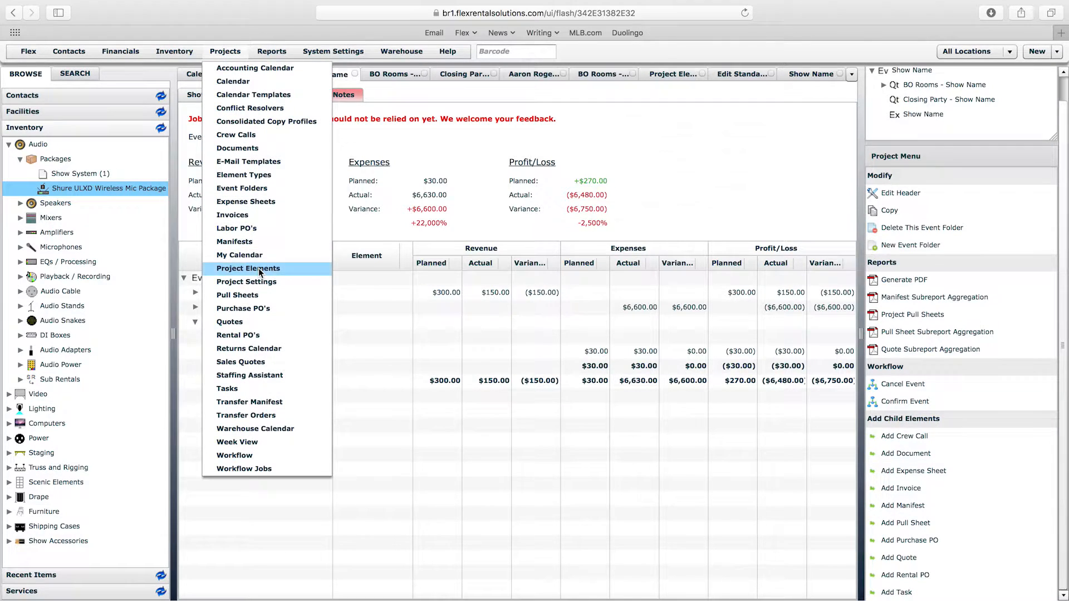
pyautogui.click(230, 159)
pyautogui.doubleClick(230, 160)
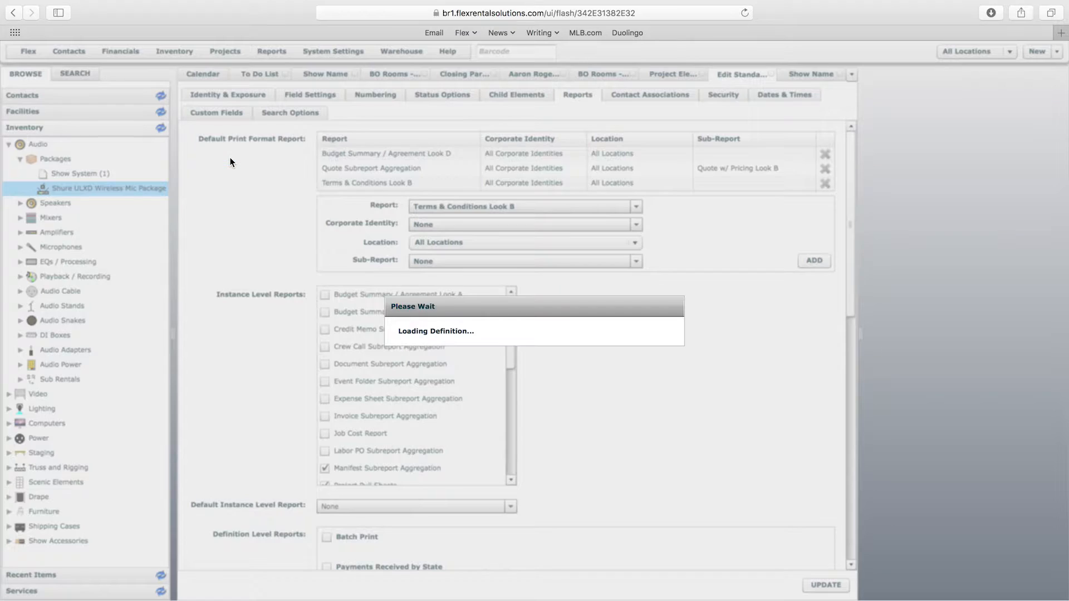
pyautogui.click(517, 98)
# Allow Event Folder as a permitted child element of event folders and save the definition.
pyautogui.moveTo(482, 217)
pyautogui.mouseDown()
pyautogui.moveTo(482, 313)
pyautogui.moveTo(484, 207)
pyautogui.mouseUp()
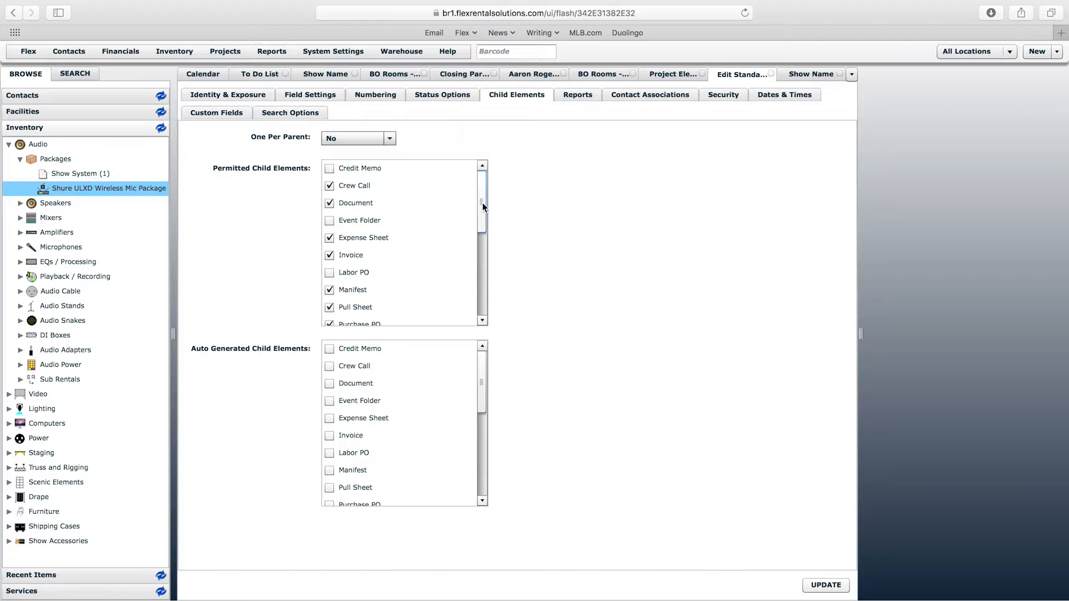
pyautogui.scroll(-1, 482, 202)
pyautogui.scroll(1, 482, 202)
pyautogui.scroll(-1, 482, 203)
pyautogui.scroll(1, 482, 203)
pyautogui.click(331, 220)
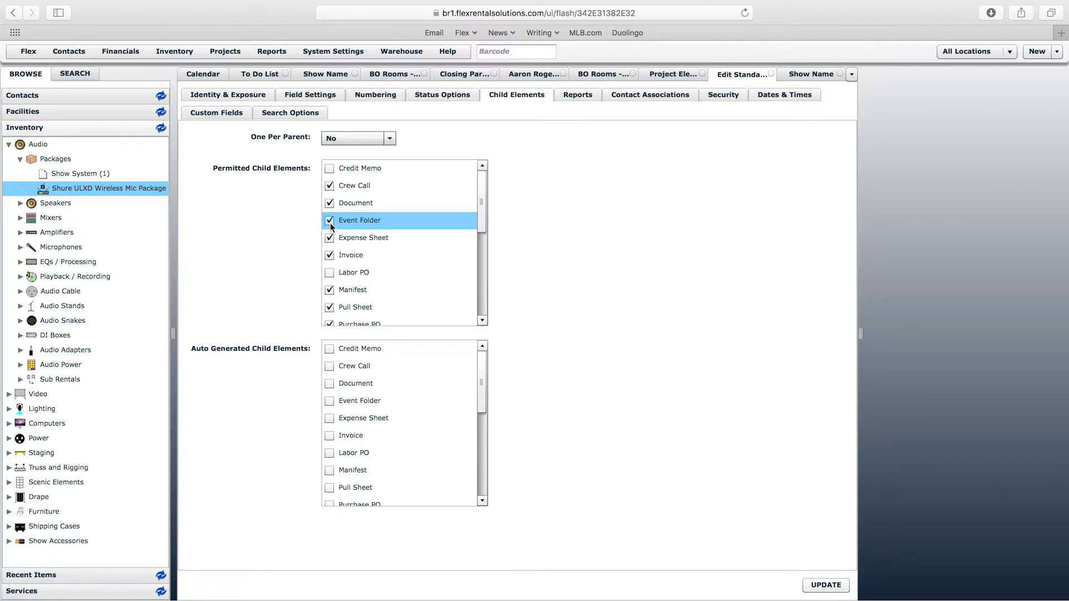
pyautogui.click(825, 585)
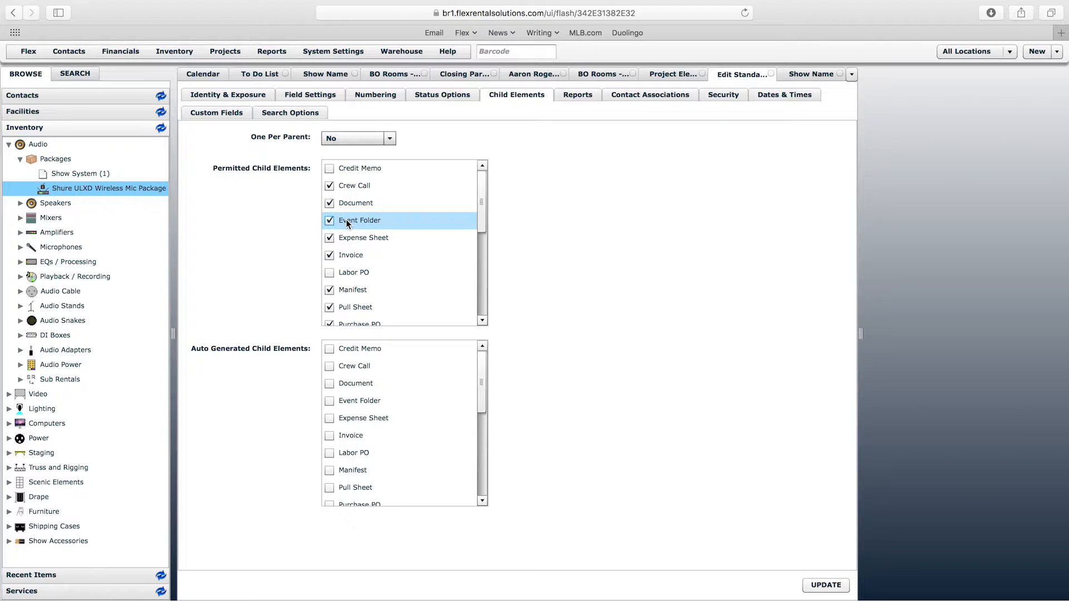
# Reload the Show Name event folder so that its project menu uses the updated definition.
pyautogui.click(321, 75)
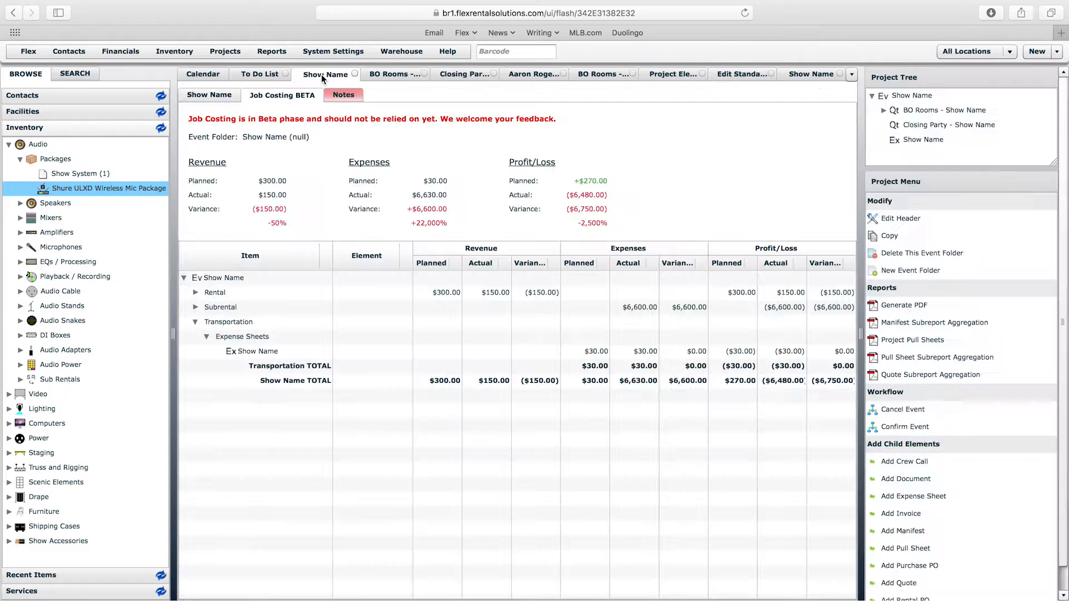
pyautogui.rightClick(322, 74)
pyautogui.click(363, 109)
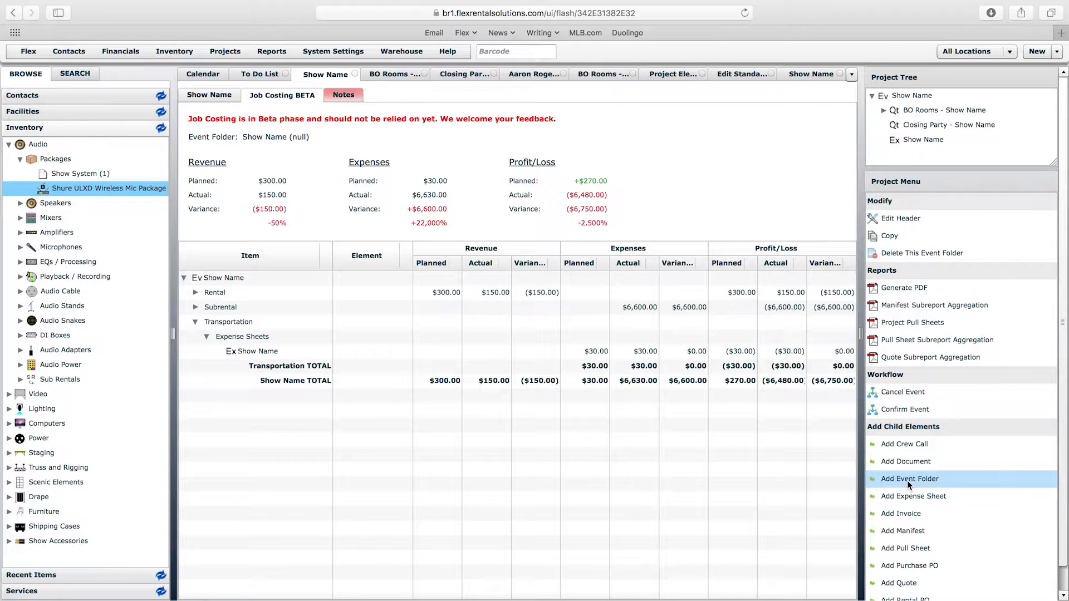
# Start a child event folder under Show Name and name it General Session.
pyautogui.click(884, 100)
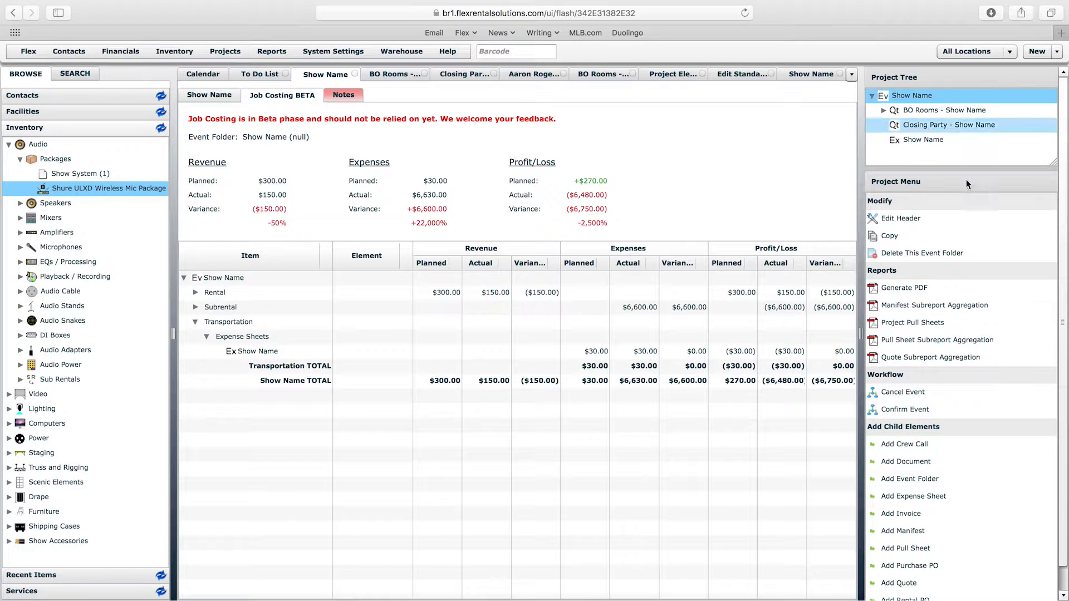
pyautogui.click(924, 484)
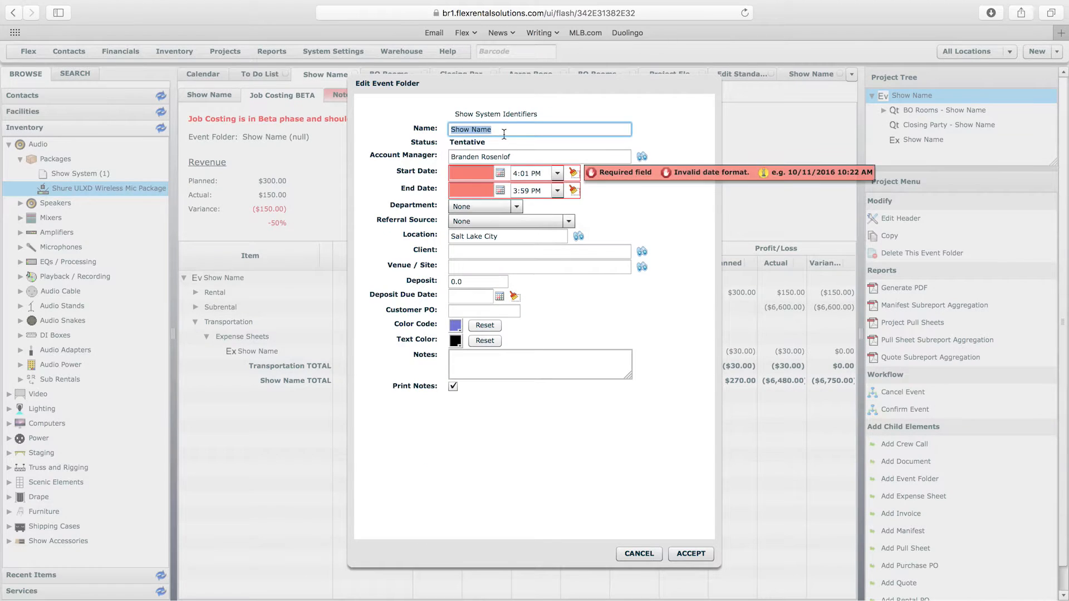
pyautogui.click(503, 131)
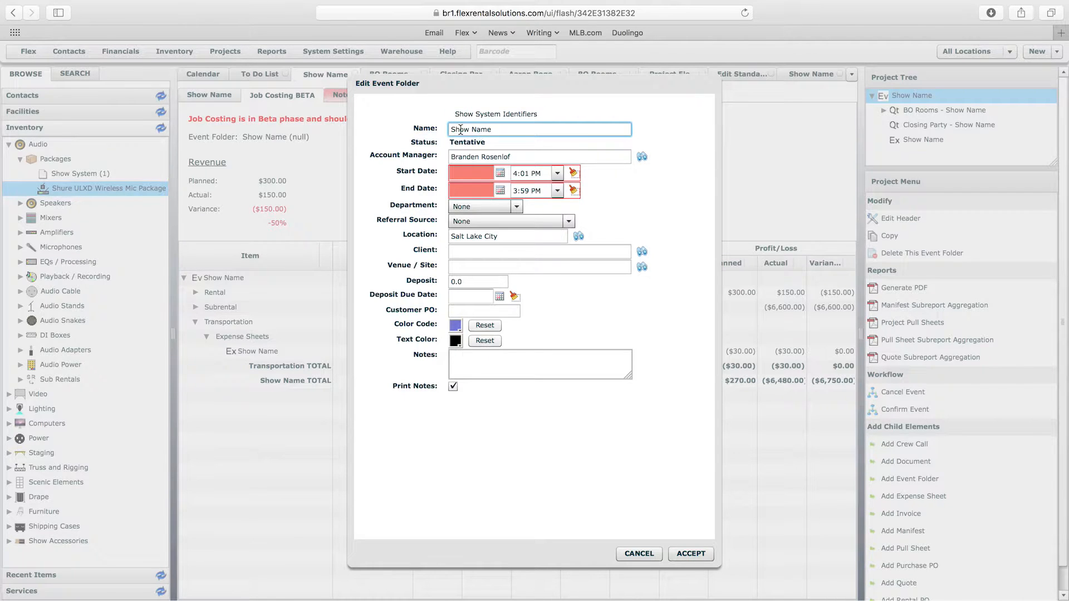
pyautogui.tripleClick(515, 130)
pyautogui.write('General Session')
# Set the General Session folder's start date to 10/11/2016 and end date to 10/16/2016, and save the folder.
pyautogui.click(500, 173)
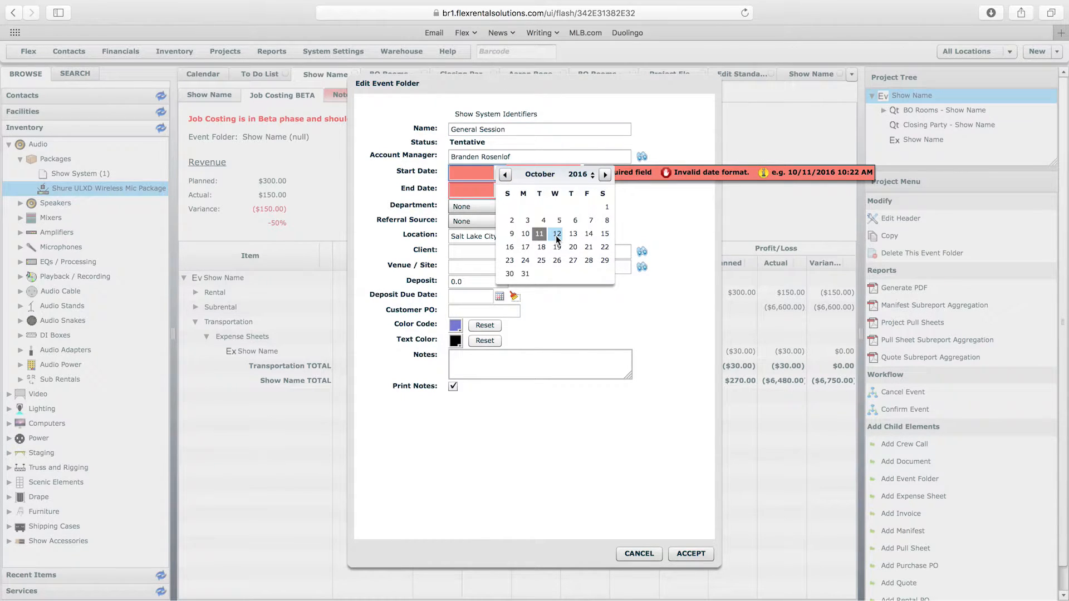
pyautogui.click(539, 233)
pyautogui.click(500, 189)
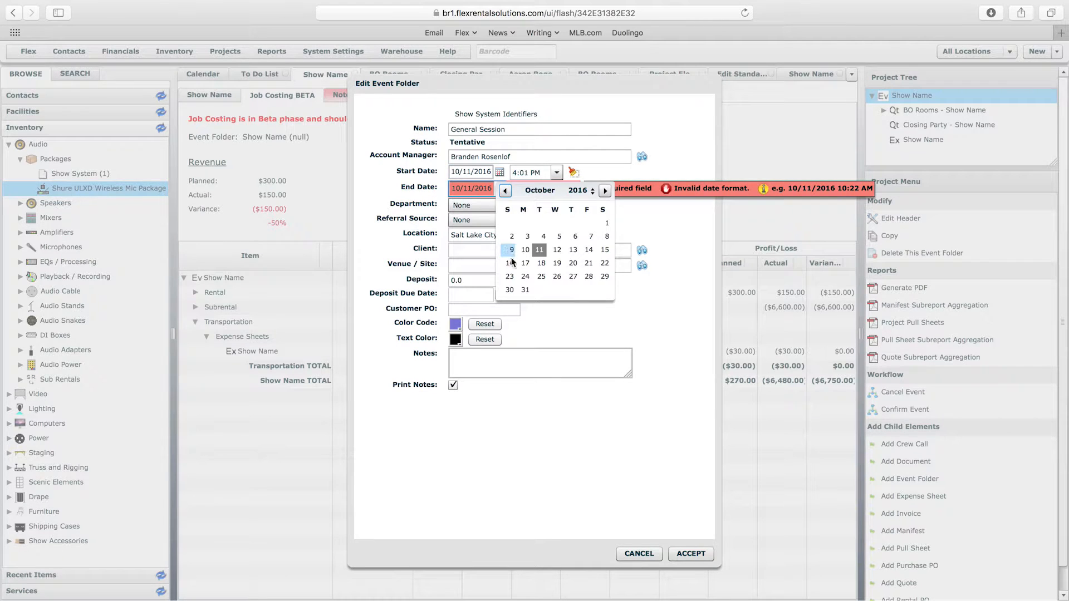
pyautogui.click(510, 262)
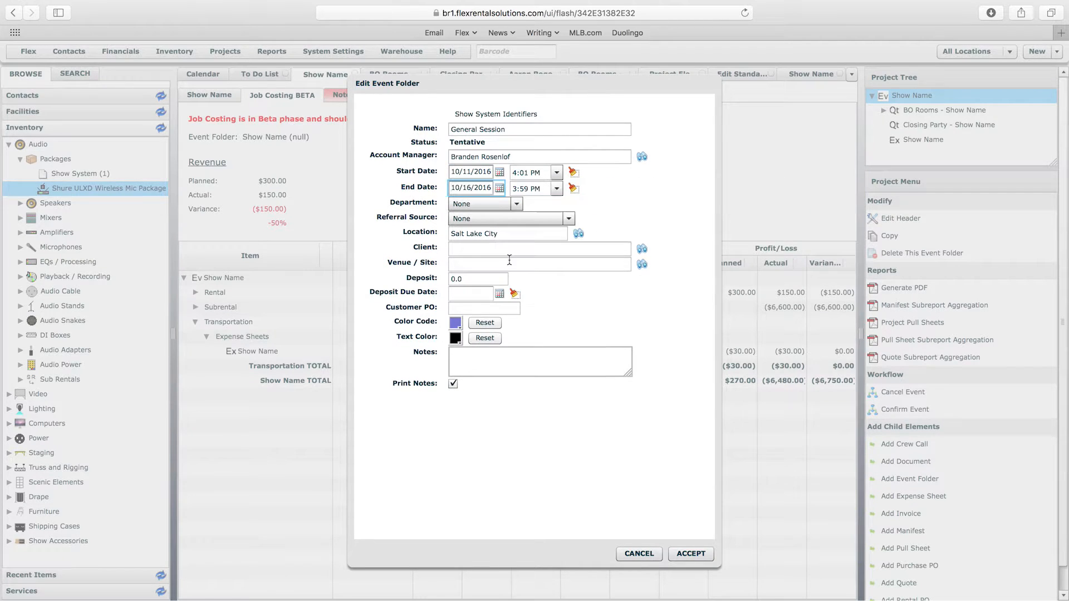
pyautogui.click(458, 251)
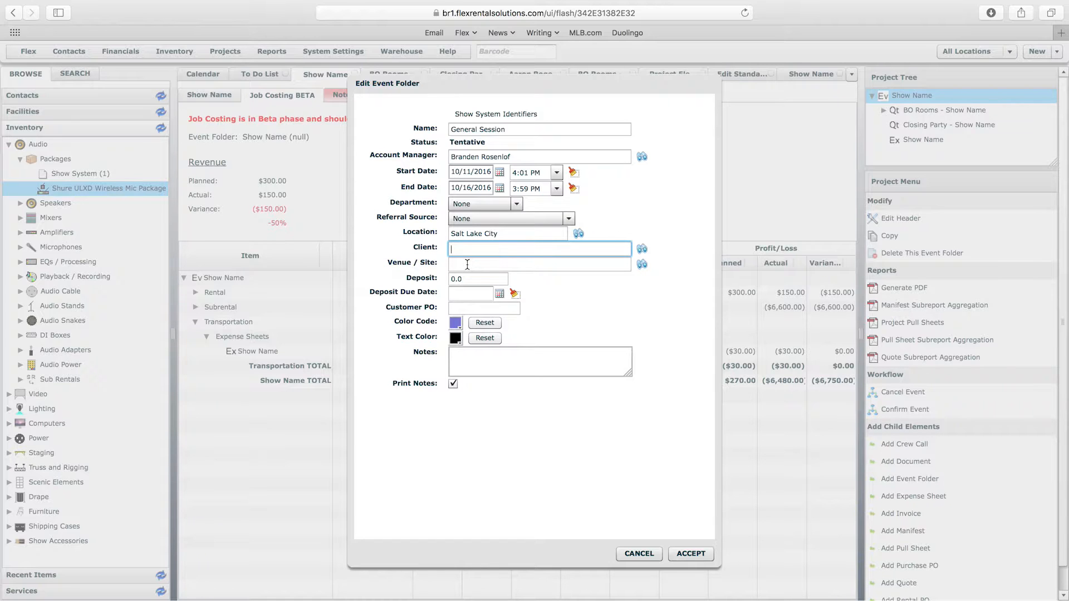
pyautogui.click(687, 557)
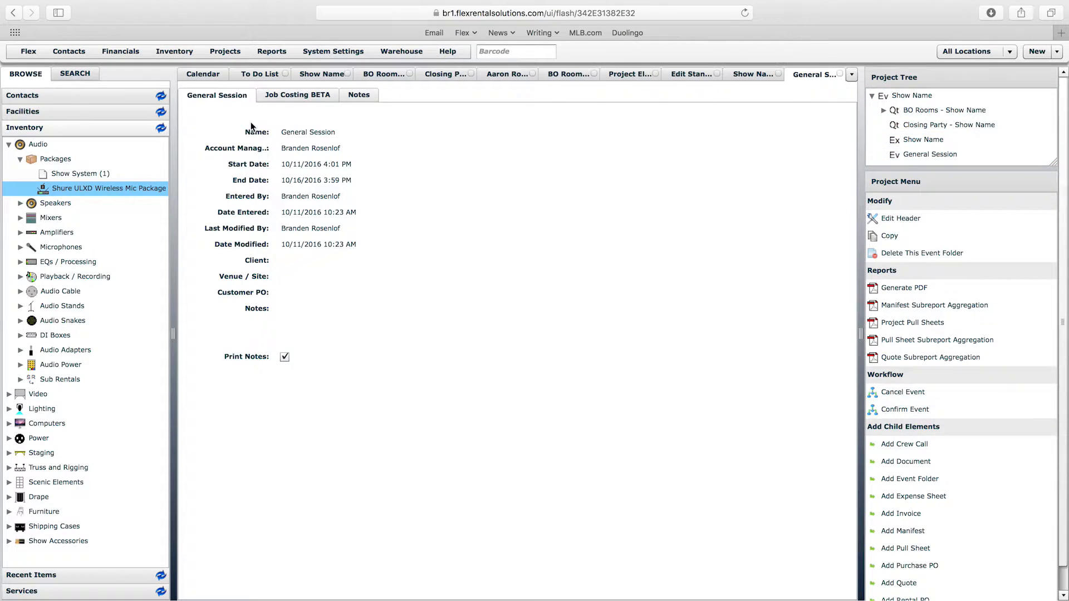
# Review the General Session folder's header name and return to the header details of the parent Show Name folder.
pyautogui.moveTo(922, 568)
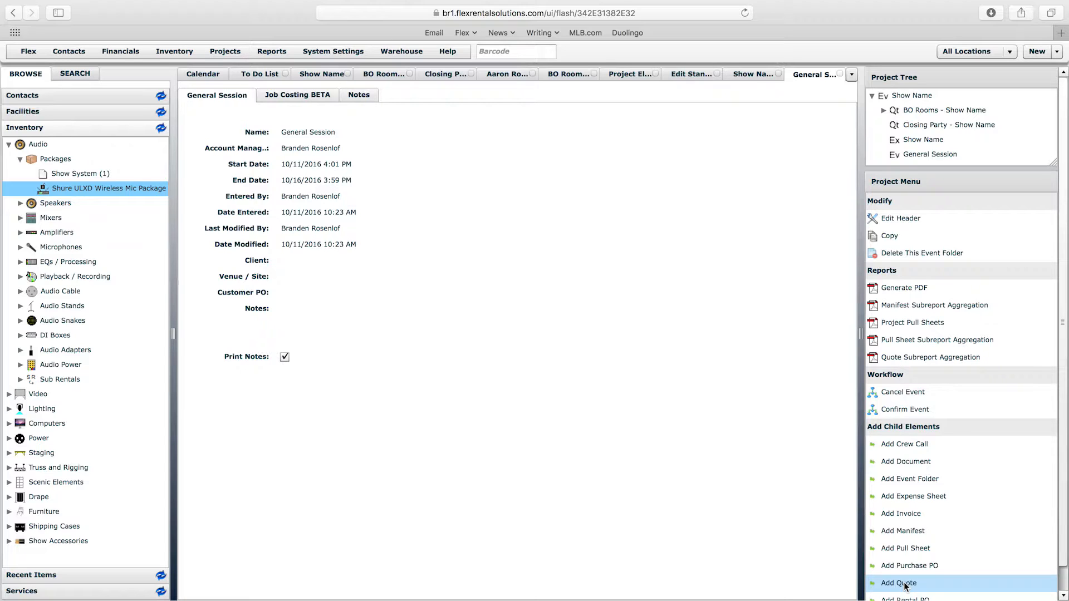
pyautogui.moveTo(280, 132); pyautogui.dragTo(331, 132)
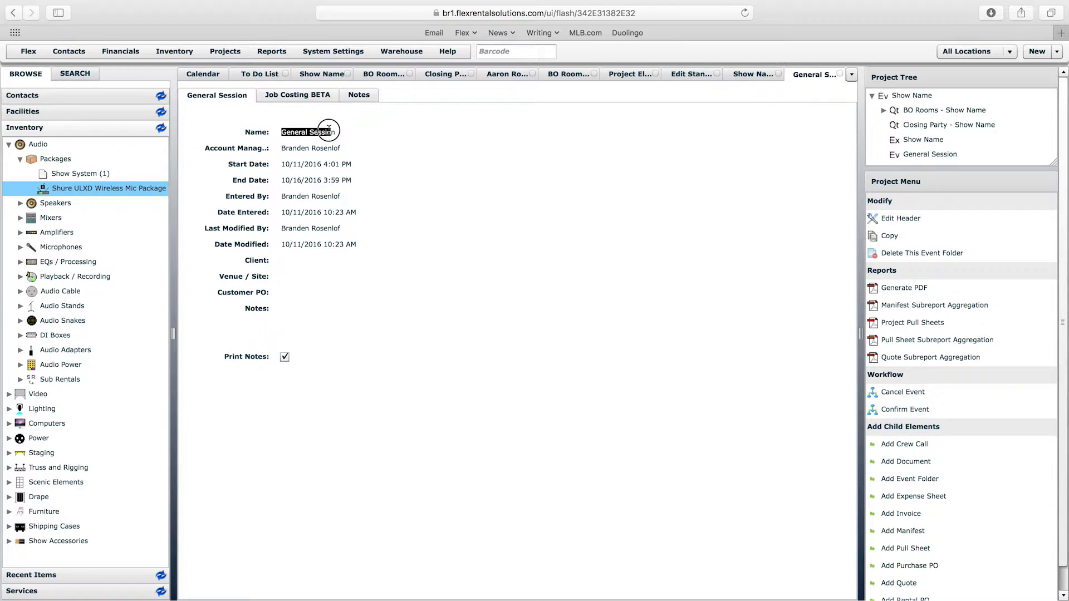
pyautogui.click(329, 129)
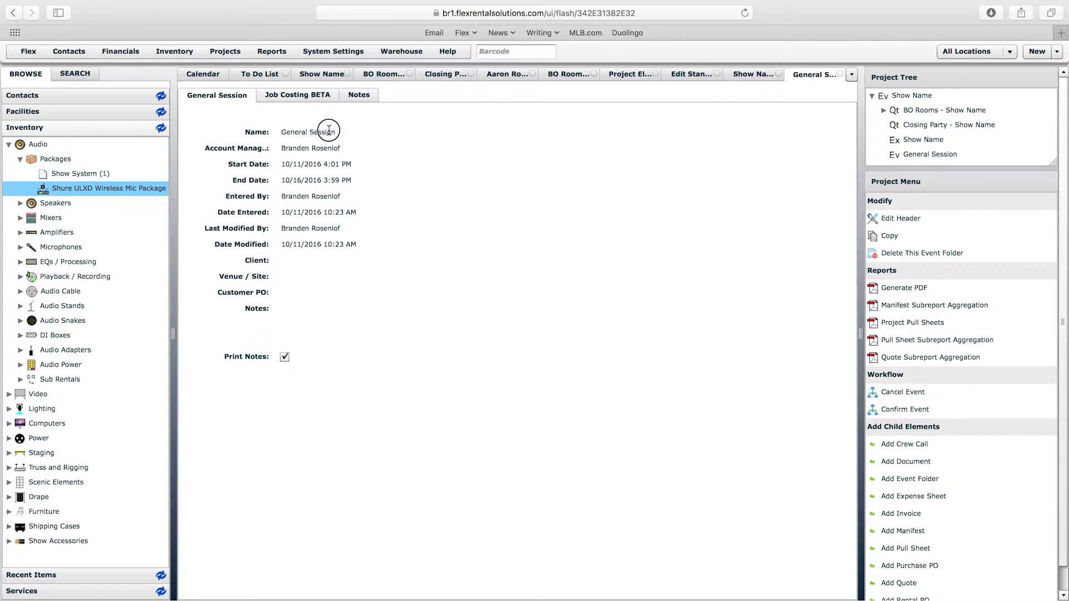
pyautogui.click(324, 72)
pyautogui.click(212, 96)
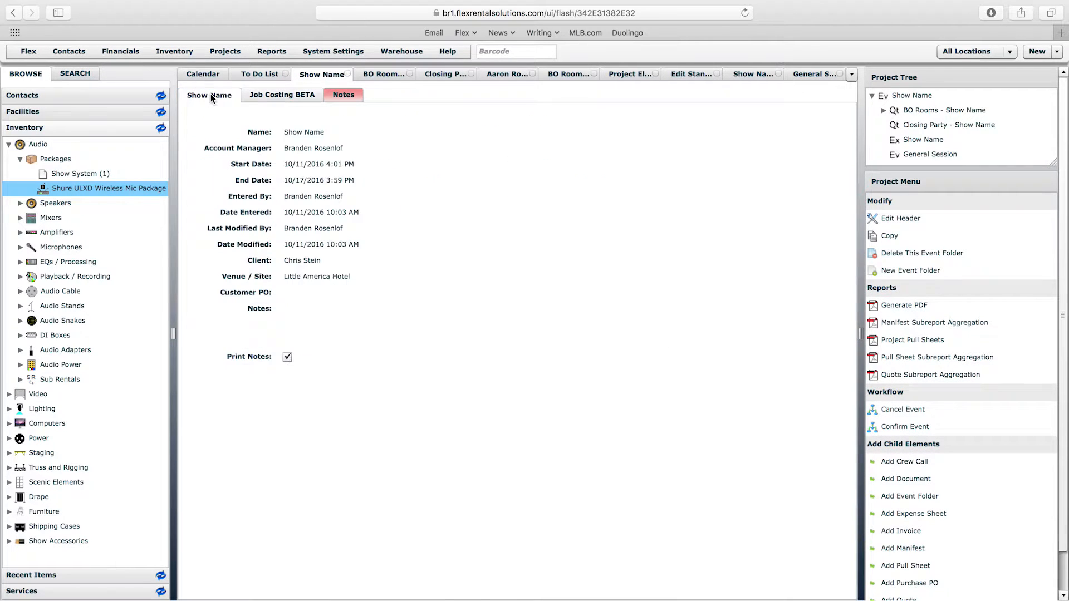
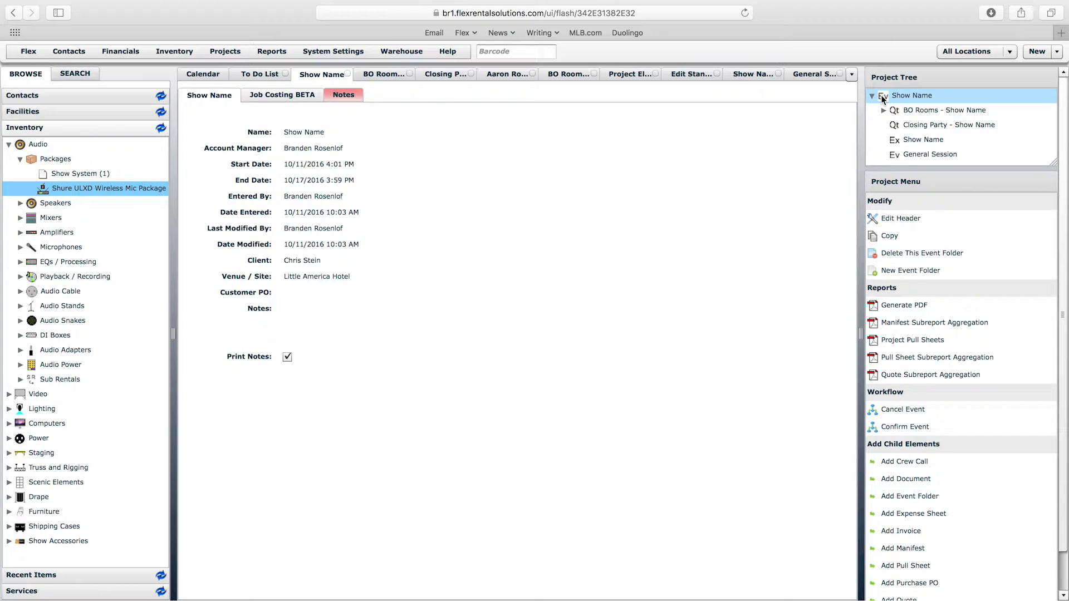
# Look through Show Name's project tree, including the BO Rooms and Closing Party quotes.
pyautogui.moveTo(1062, 317); pyautogui.dragTo(1061, 287)
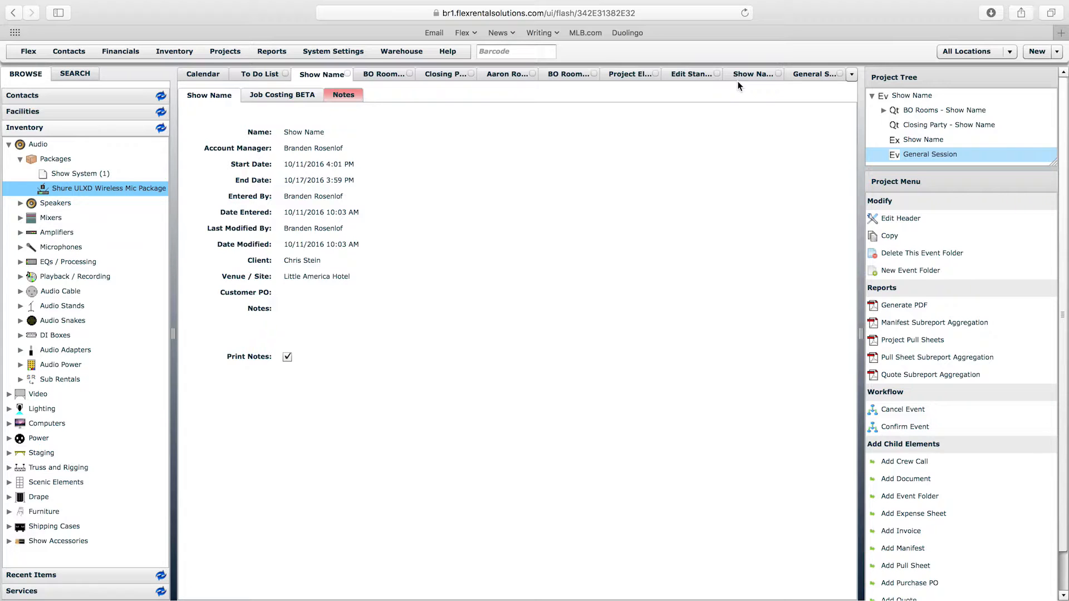
pyautogui.click(948, 124)
pyautogui.click(940, 110)
pyautogui.click(925, 125)
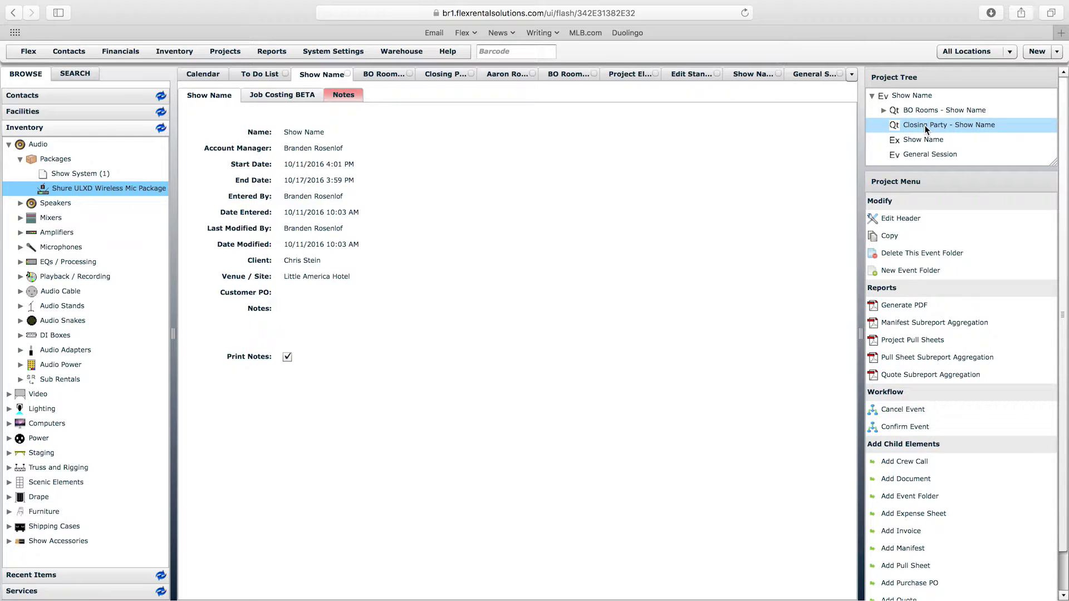
pyautogui.click(924, 110)
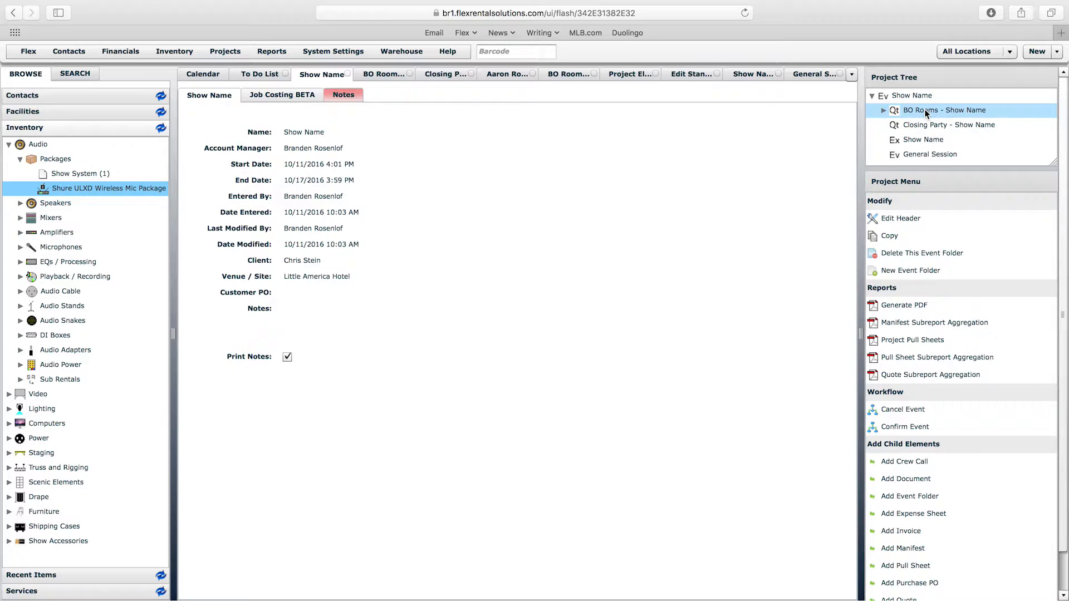
pyautogui.click(916, 99)
pyautogui.click(923, 111)
# Open the Block Party - 2016 Fall quote from the calendar daybook.
pyautogui.click(203, 75)
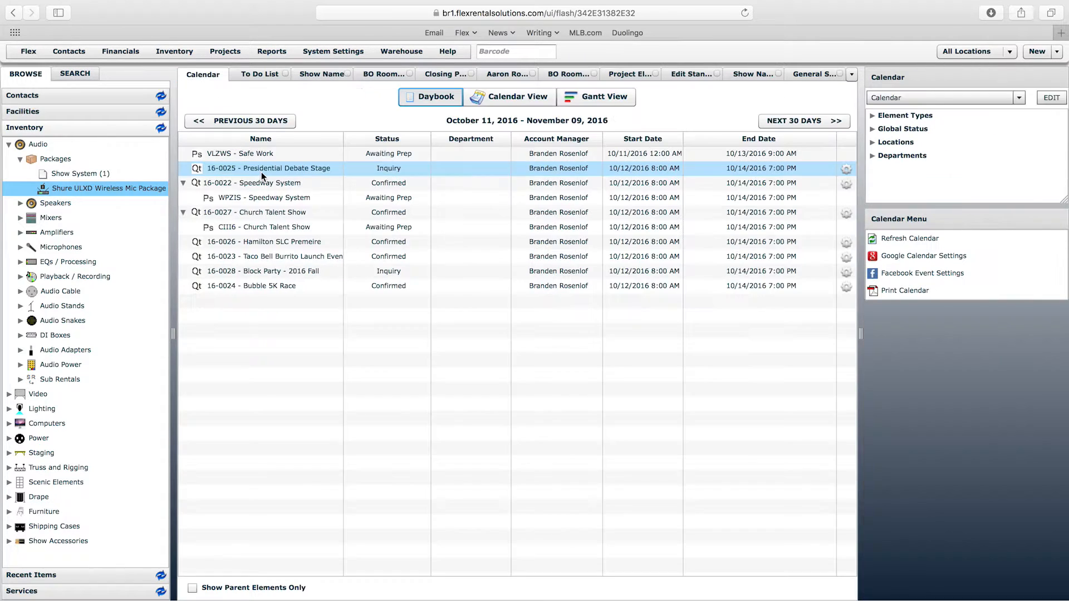
pyautogui.doubleClick(264, 270)
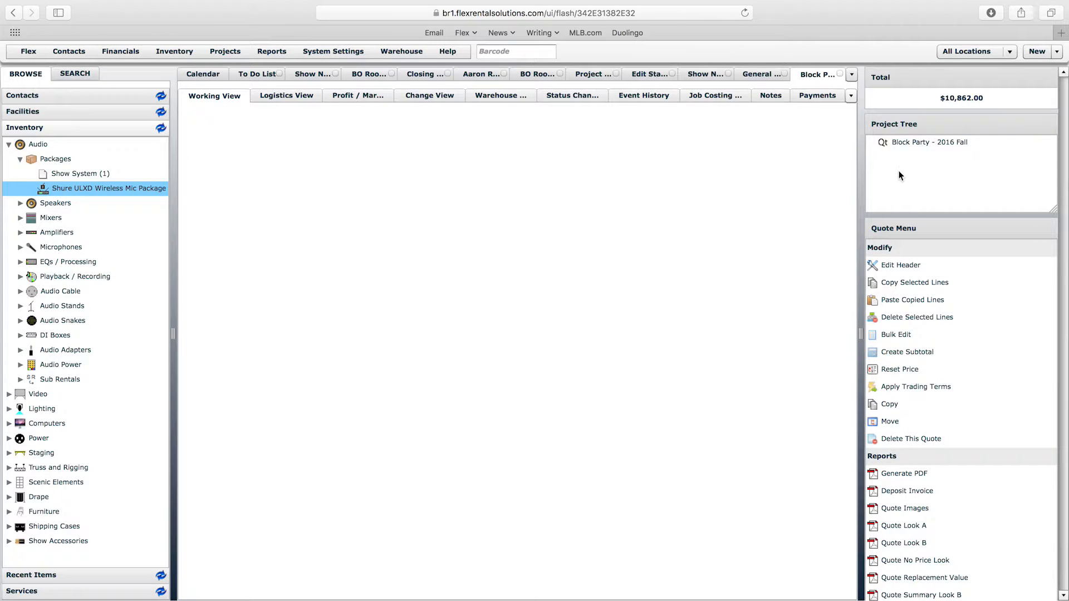
pyautogui.click(889, 142)
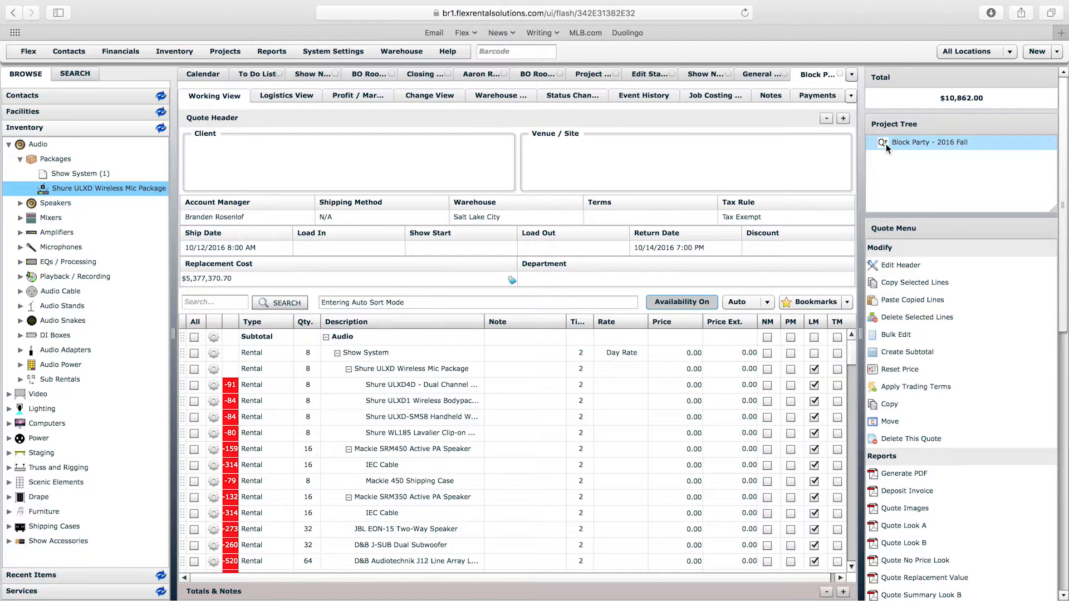
# Move the Block Party - 2016 Fall quote under the Show Name event folder as its parent.
pyautogui.click(890, 421)
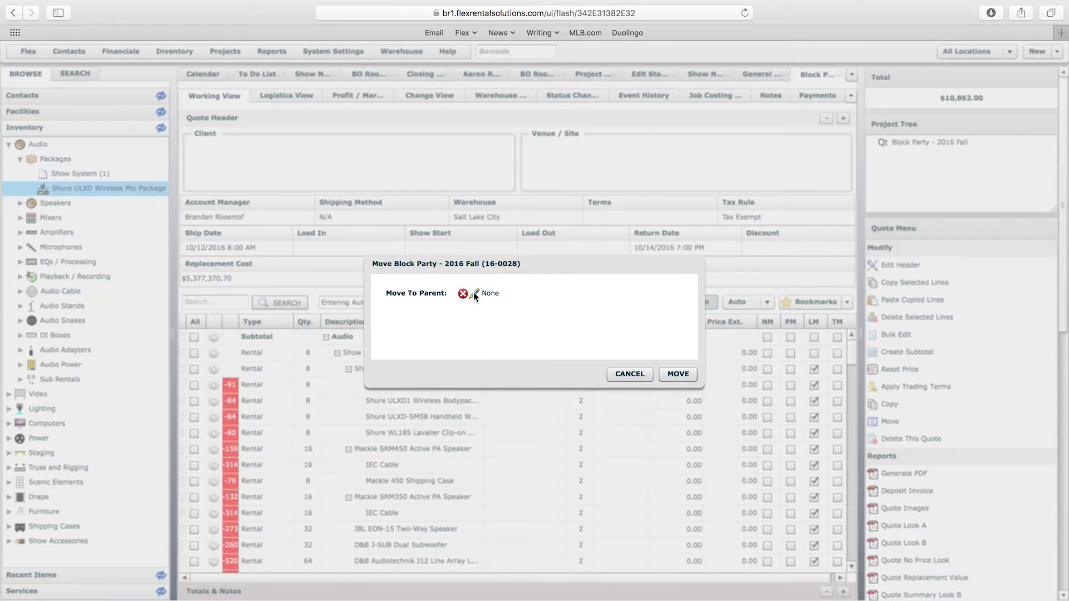
pyautogui.click(475, 294)
pyautogui.click(383, 169)
pyautogui.write('show name')
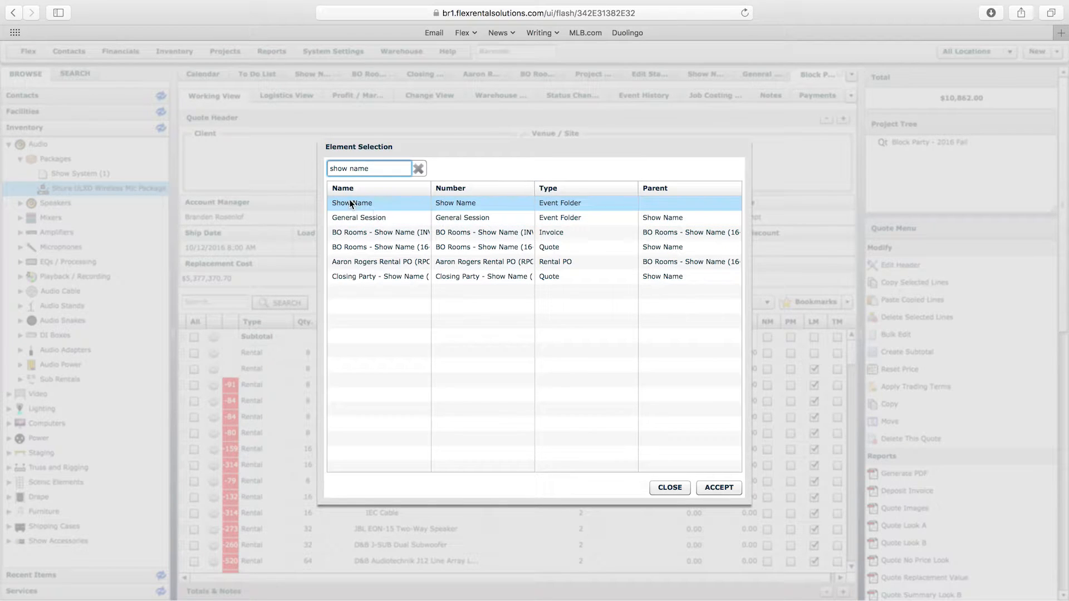
pyautogui.click(354, 203)
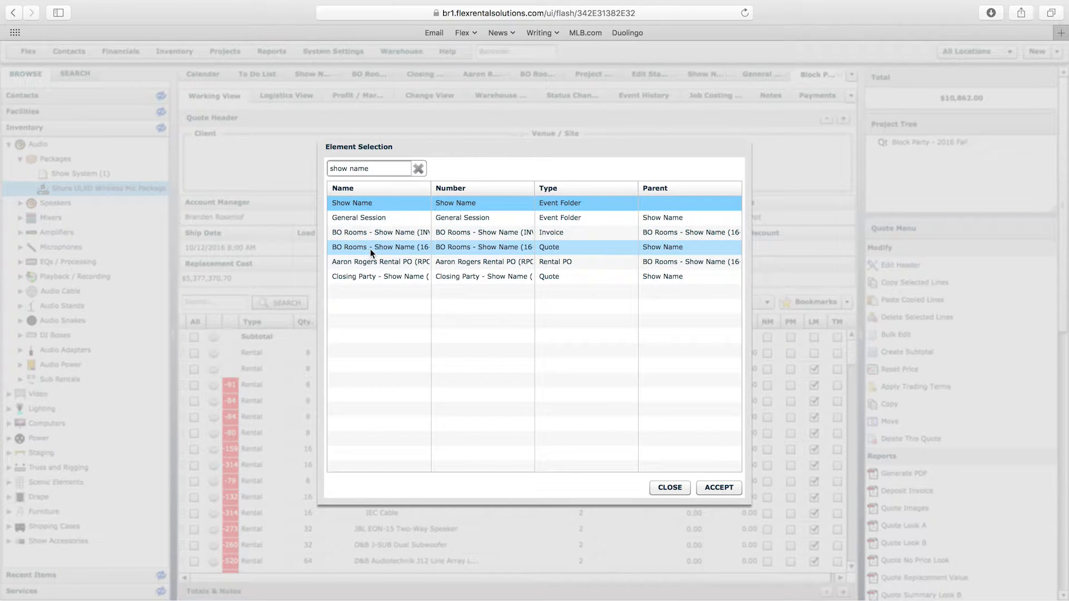
pyautogui.doubleClick(356, 204)
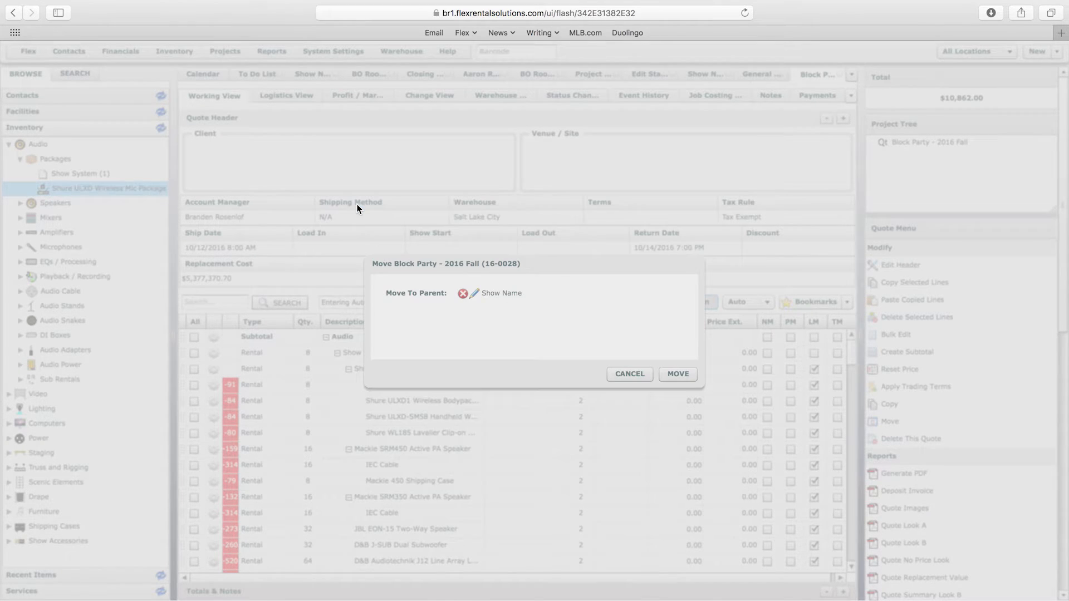
pyautogui.click(679, 375)
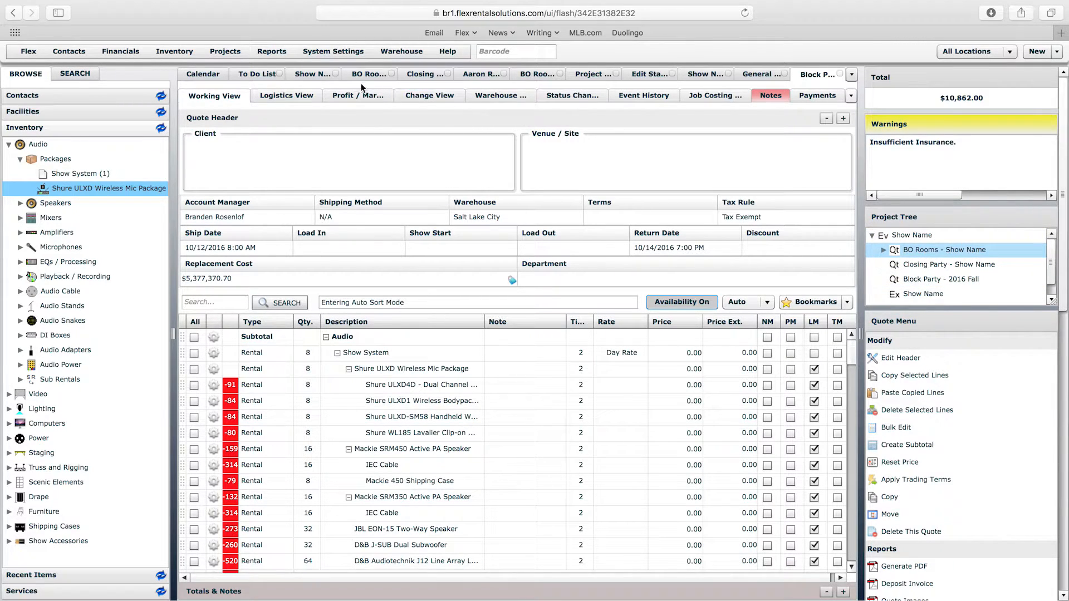
# Check the project tree from the BO Rooms quote and the Show Name folder for the moved Block Party quote.
pyautogui.click(374, 75)
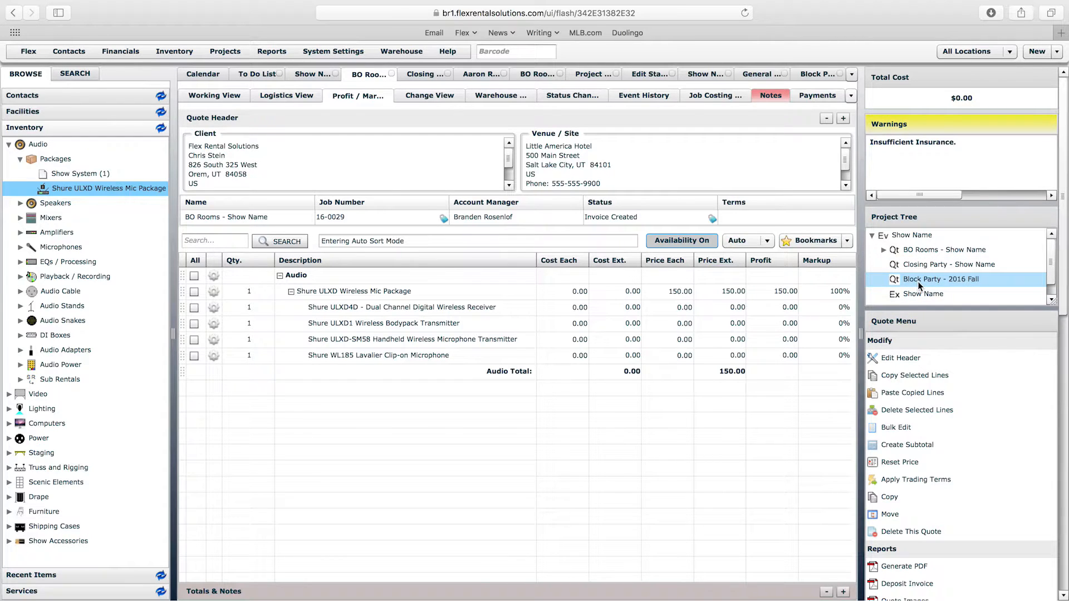
pyautogui.click(299, 72)
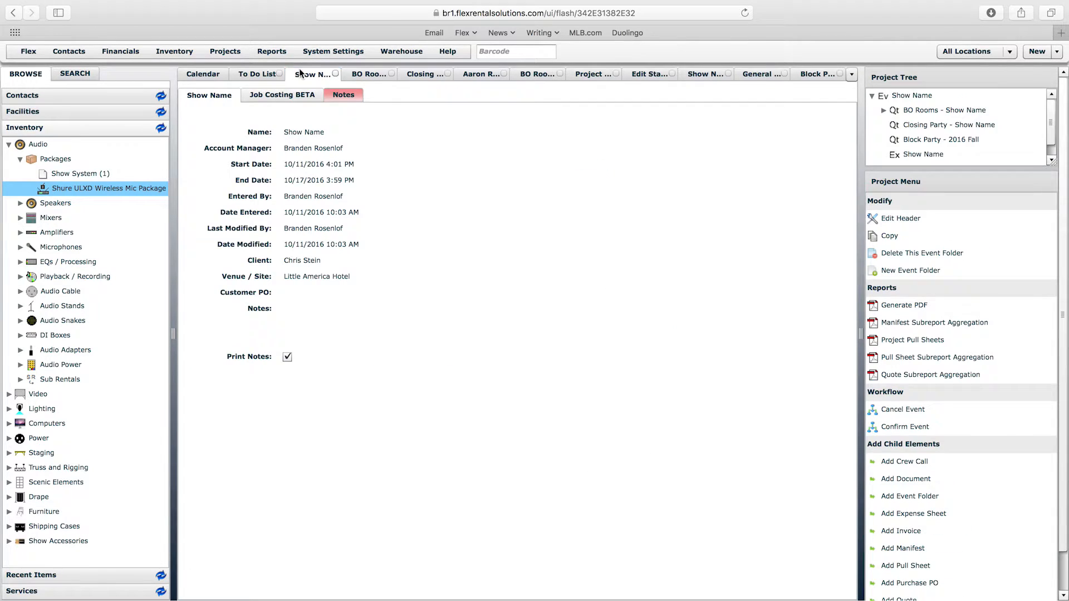
pyautogui.scroll(-2, 931, 390)
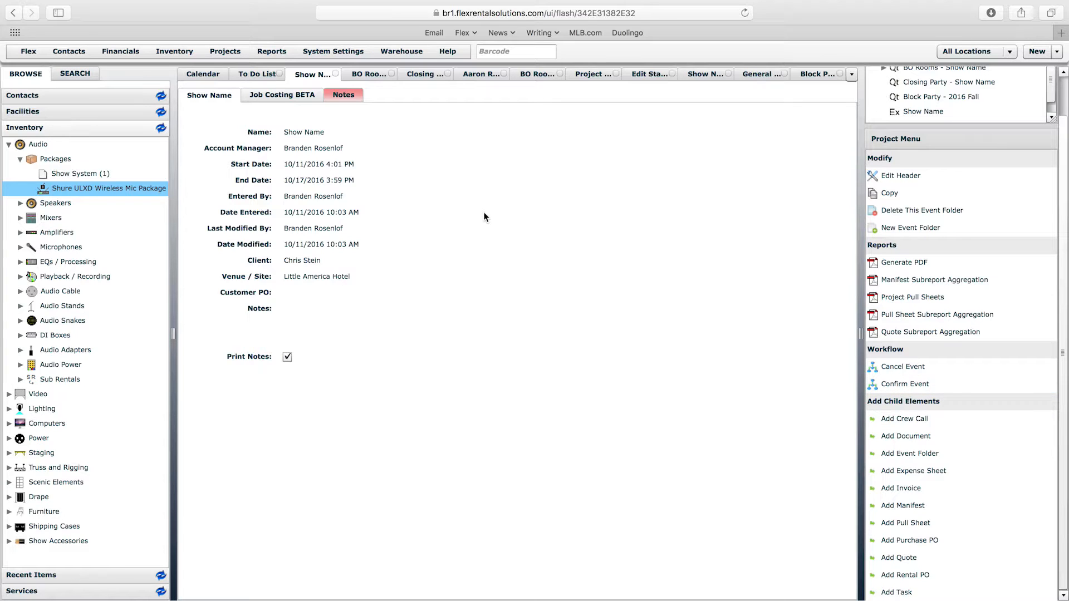
# Open the Event Workflow definition from the list of project workflows.
pyautogui.click(231, 52)
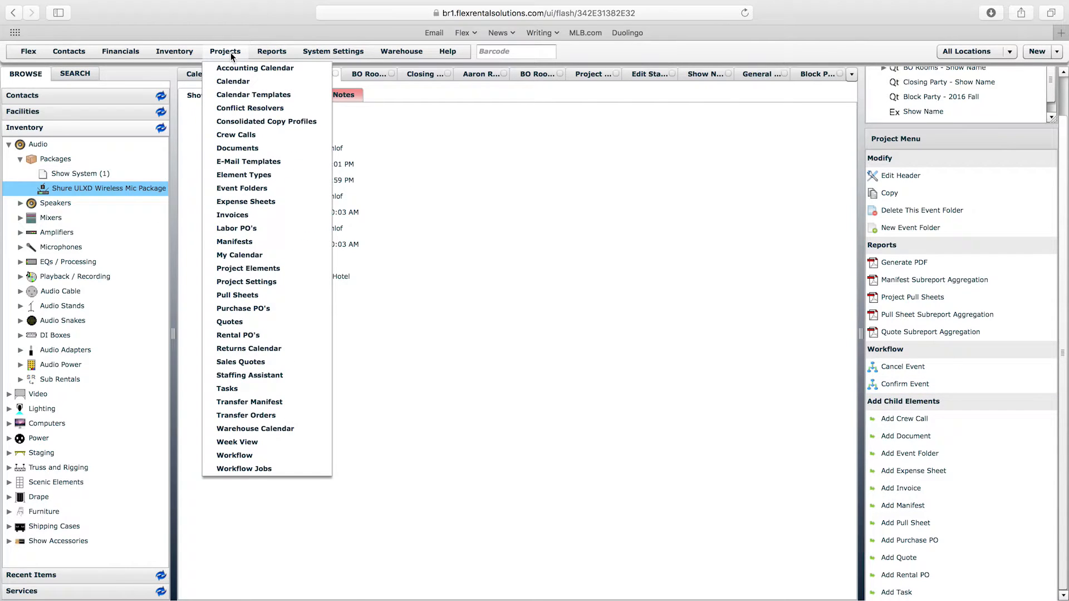
pyautogui.click(239, 455)
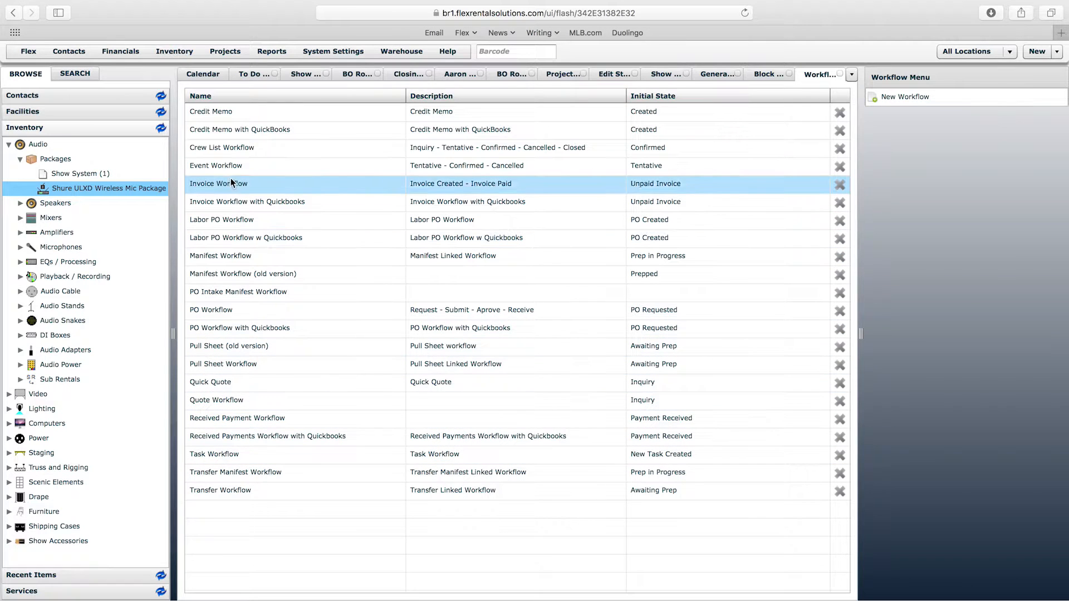
pyautogui.click(215, 170)
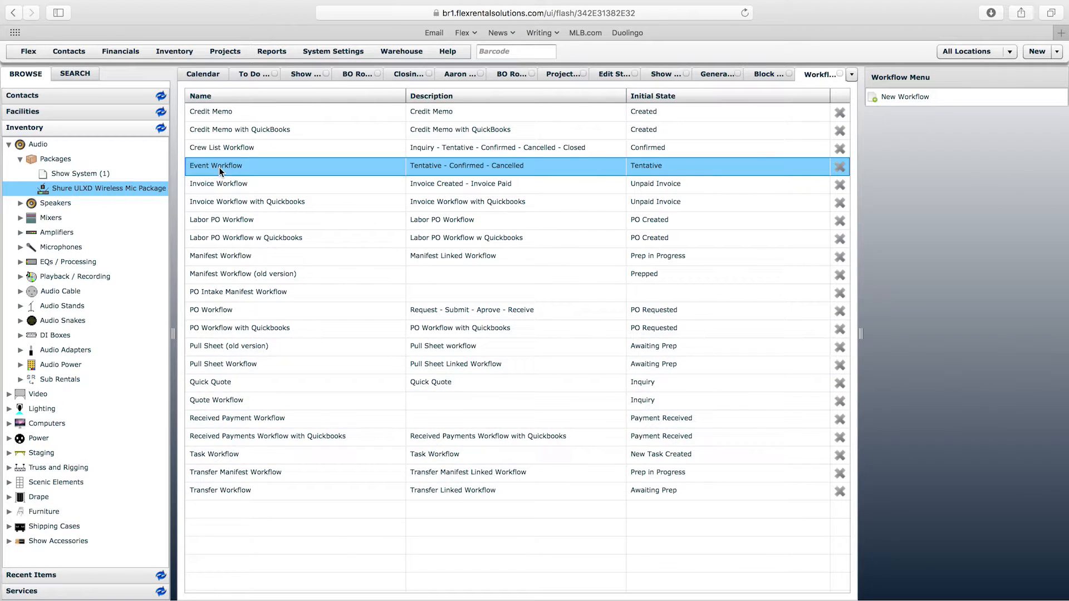
pyautogui.doubleClick(219, 167)
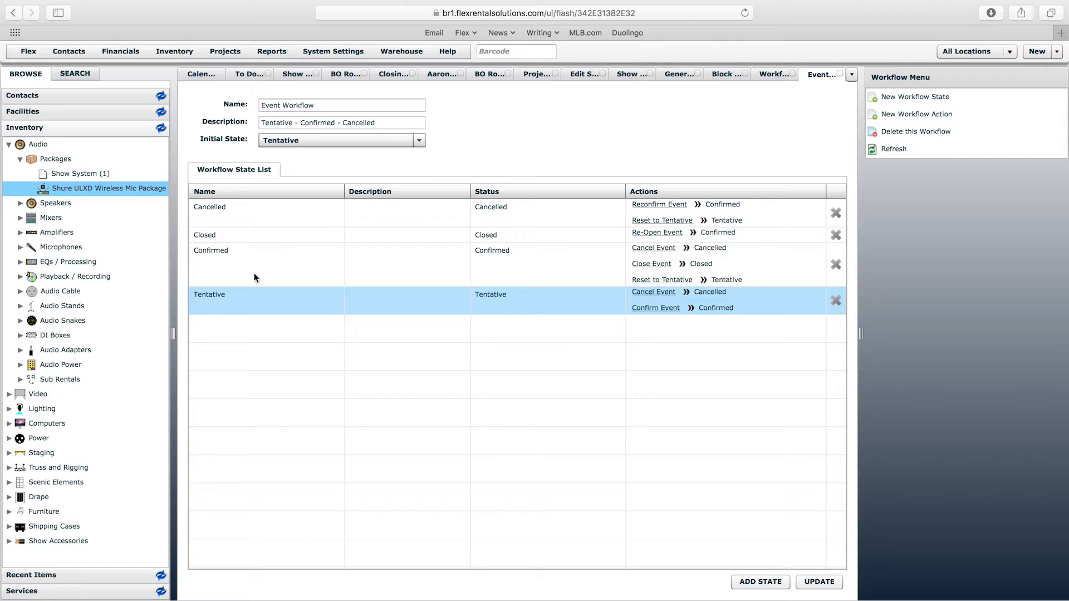
# Examine the Confirmed and Tentative states of the Event Workflow and the actions available from each.
pyautogui.click(248, 258)
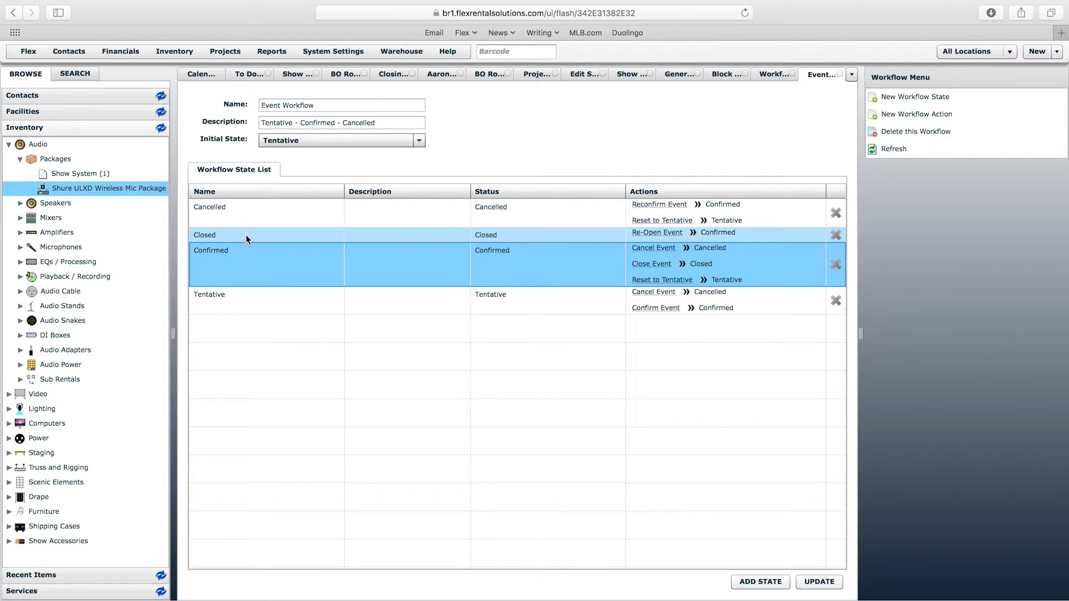
pyautogui.click(234, 303)
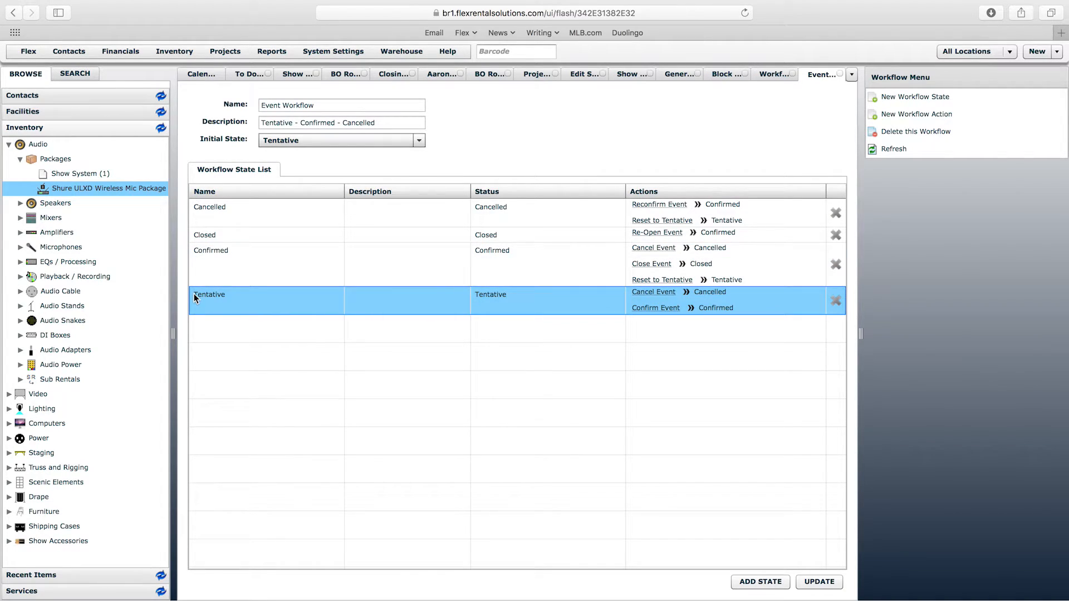
pyautogui.click(219, 264)
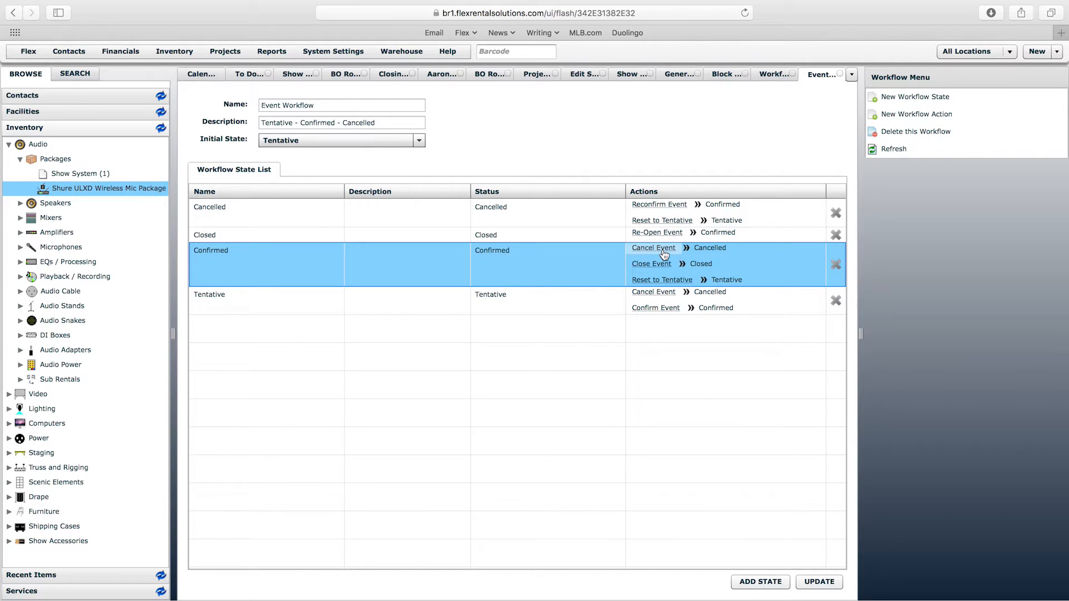
pyautogui.click(461, 307)
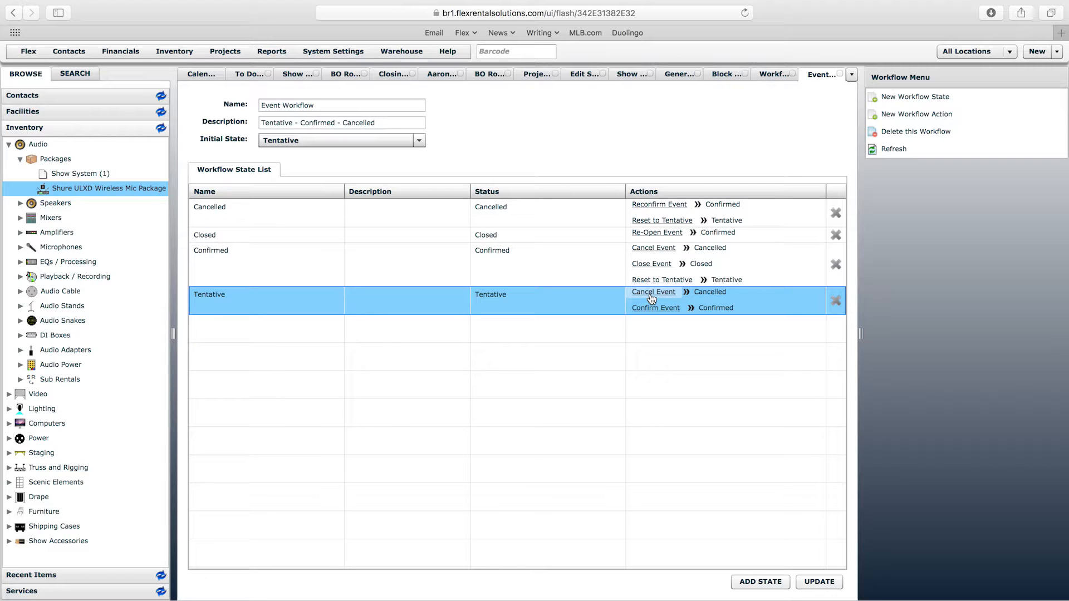
# For the Tentative state's Cancel Event action, choose Quote Workflow-->Cancel Quote as the chained child action.
pyautogui.click(655, 292)
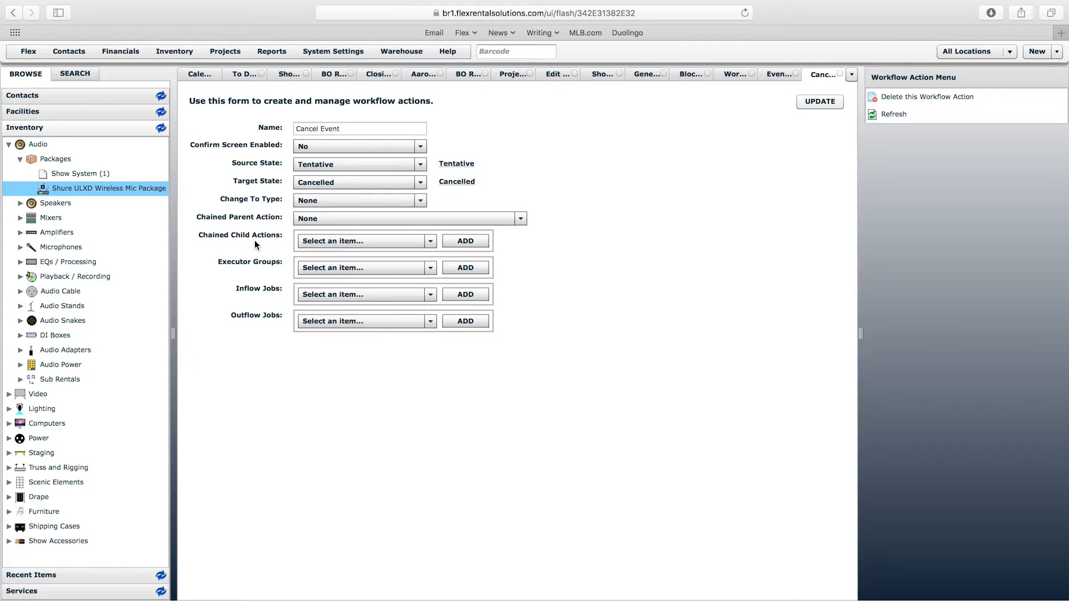
pyautogui.click(354, 242)
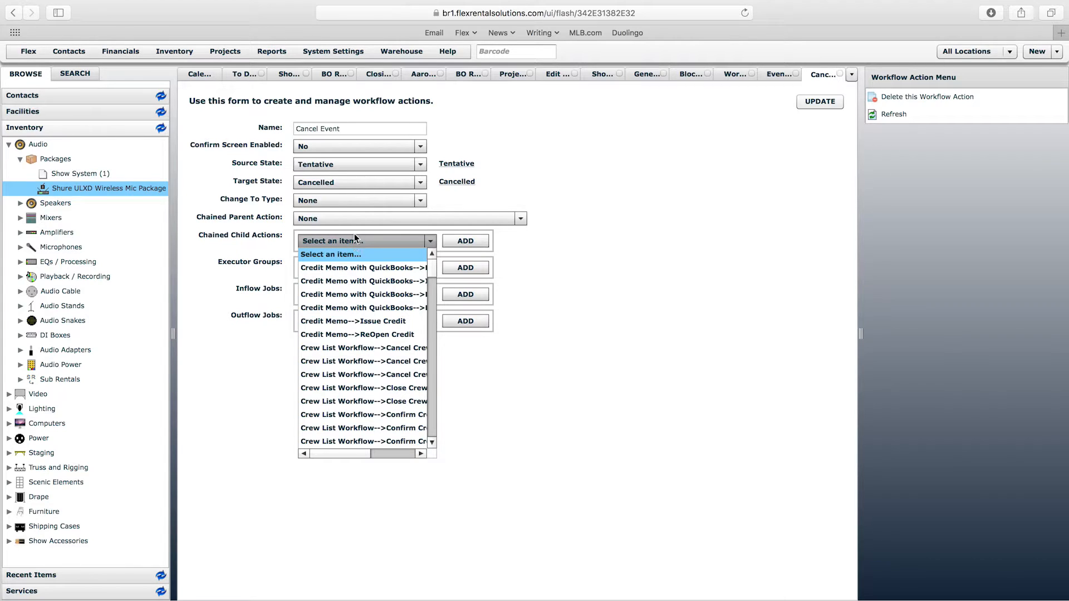
pyautogui.click(433, 342)
pyautogui.click(433, 353)
pyautogui.click(434, 365)
pyautogui.click(434, 366)
pyautogui.click(432, 383)
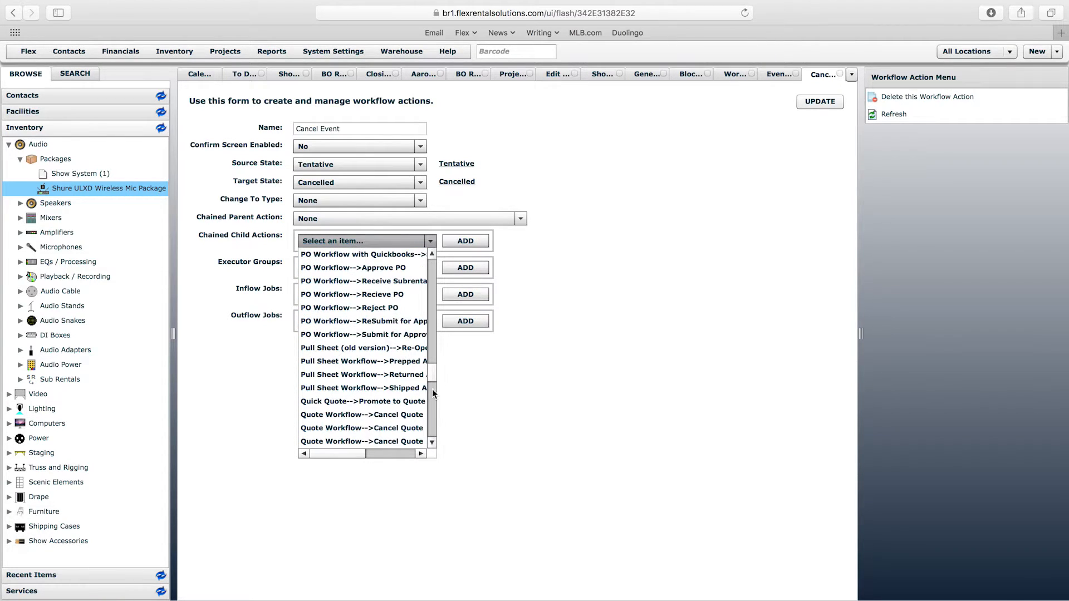
pyautogui.click(389, 416)
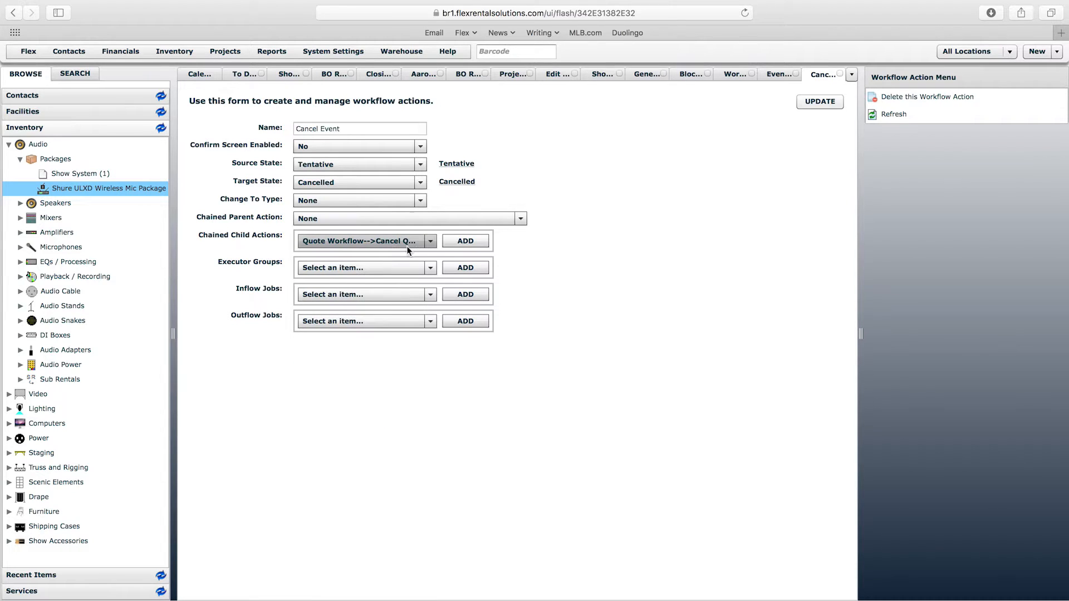
# Check the other Cancel Quote entries, add Quote Workflow-->Cancel Quote to the chained child actions, and save the Cancel Event action.
pyautogui.click(431, 243)
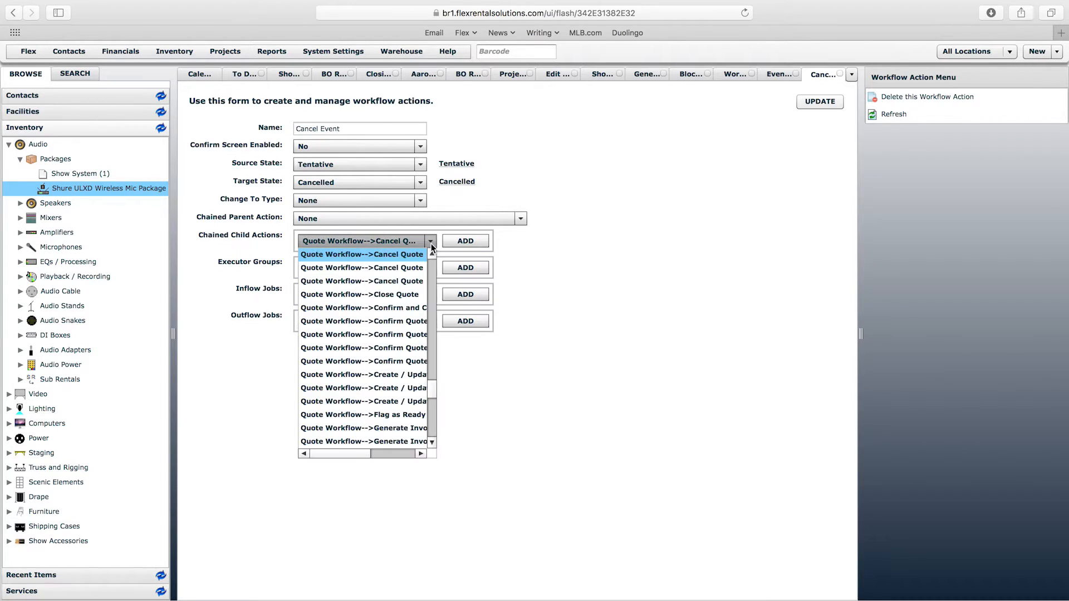
pyautogui.click(432, 253)
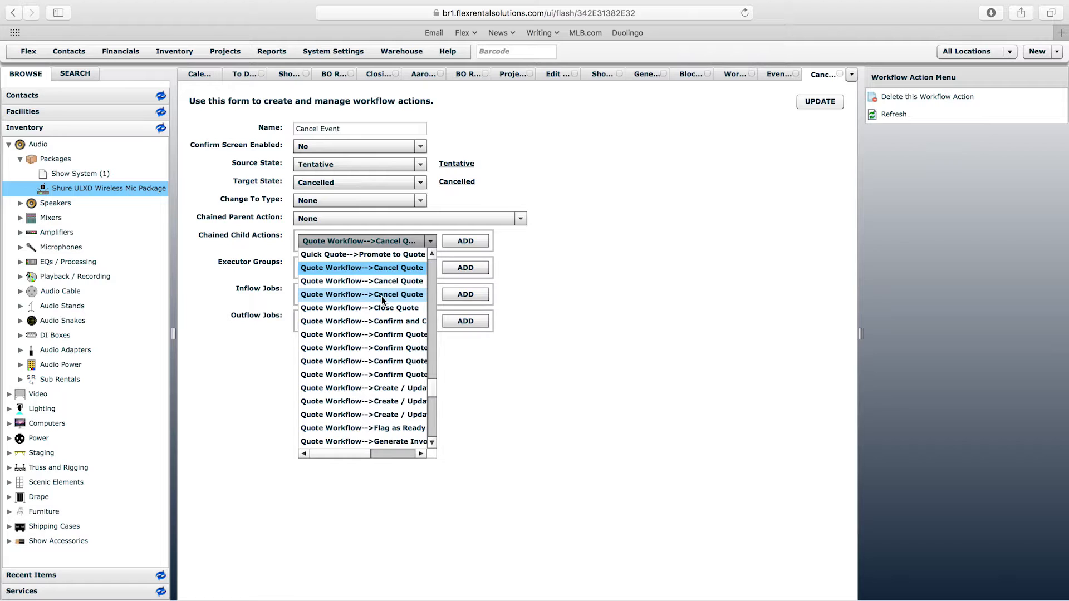
pyautogui.click(386, 269)
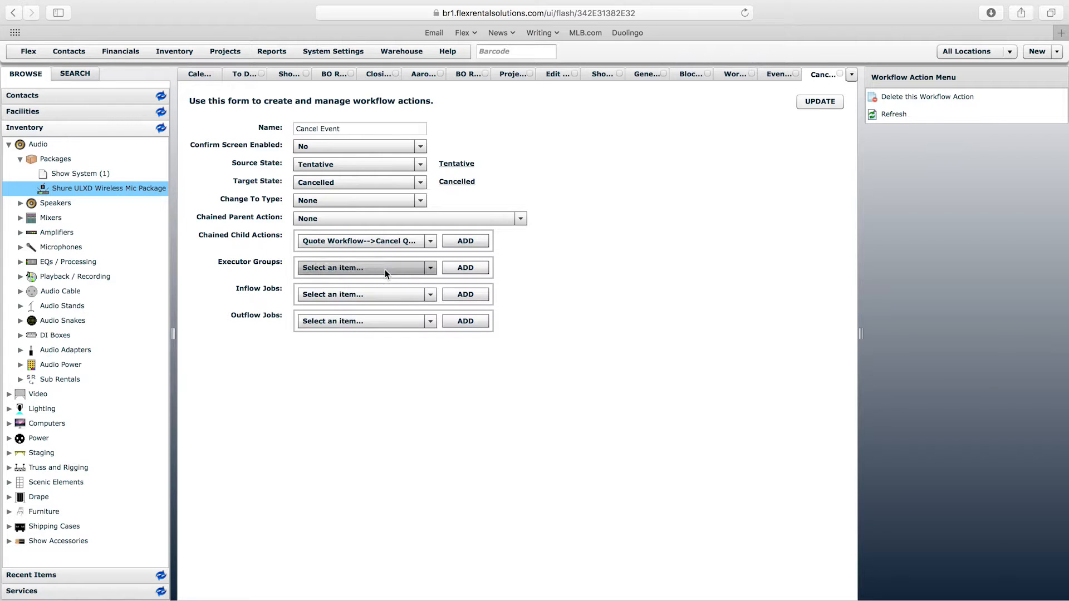
pyautogui.click(463, 241)
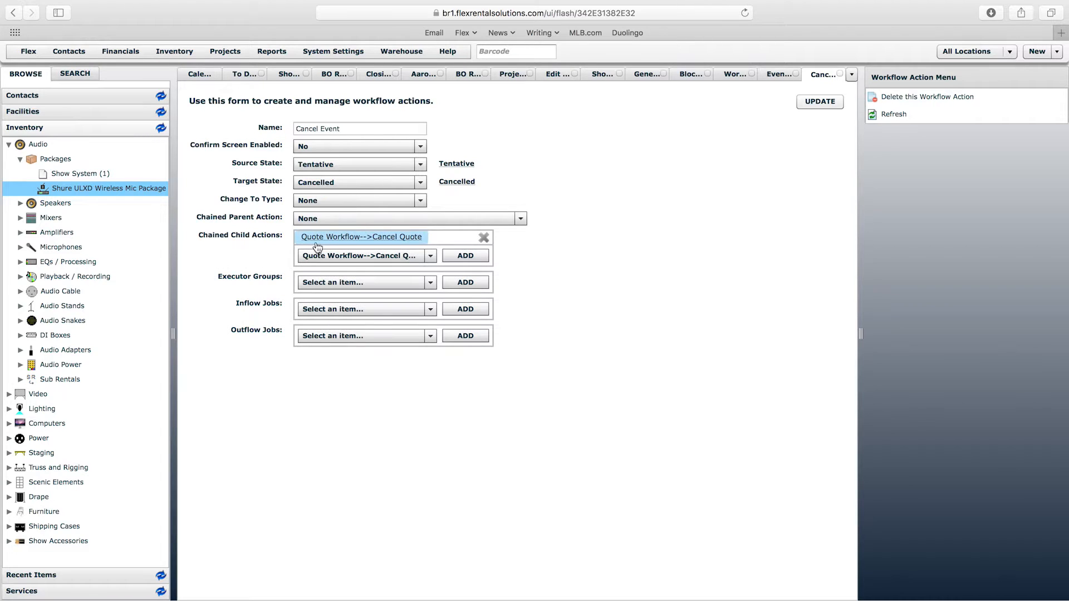
pyautogui.click(816, 102)
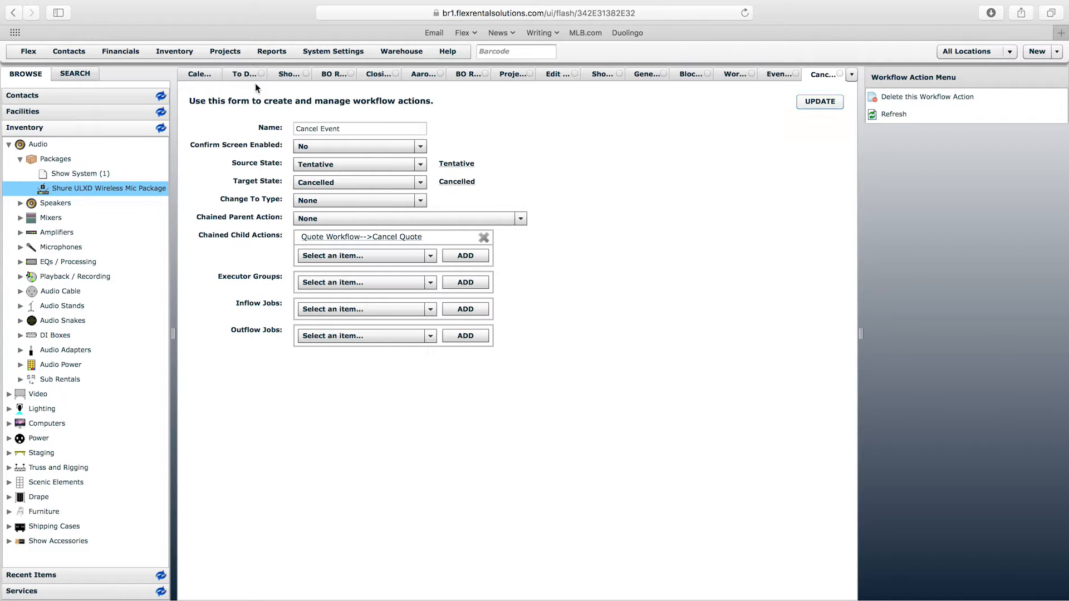
# Run the Cancel Event workflow action on the Show Name event folder and accept the default notification message.
pyautogui.click(286, 76)
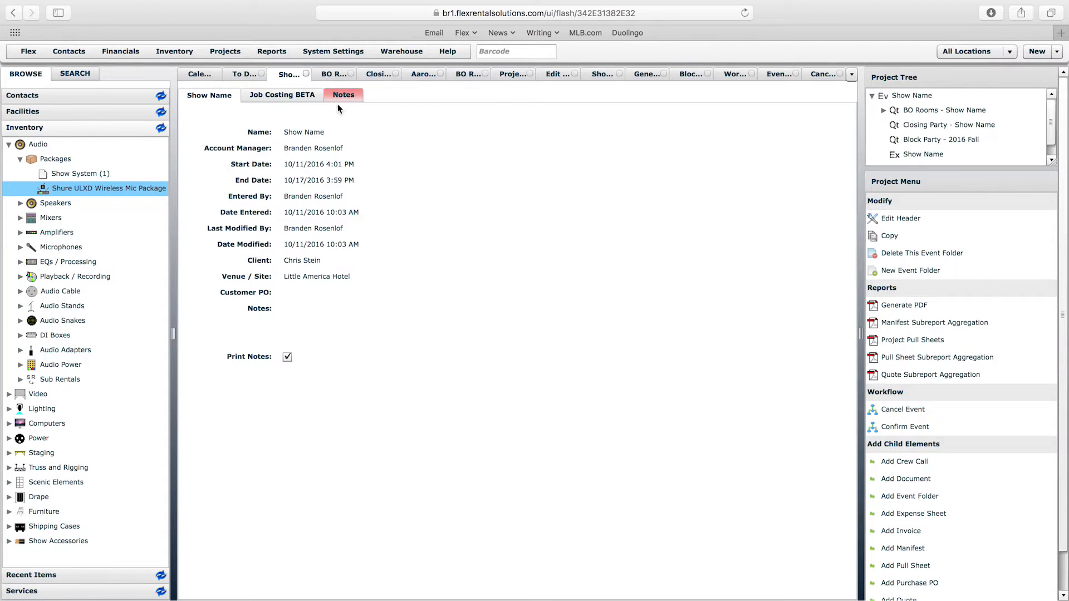
pyautogui.click(911, 411)
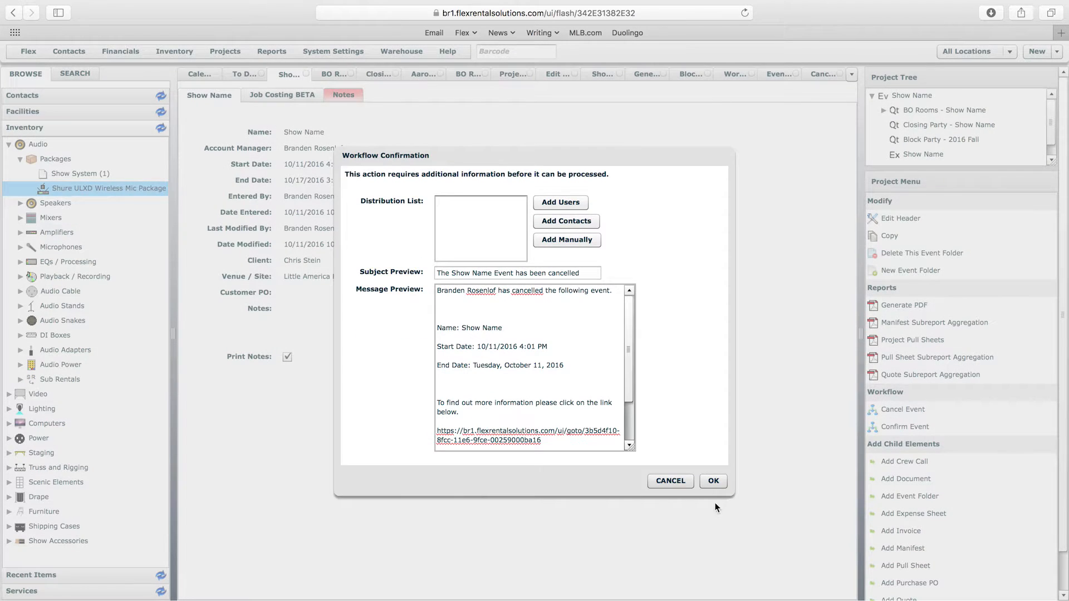
pyautogui.click(714, 482)
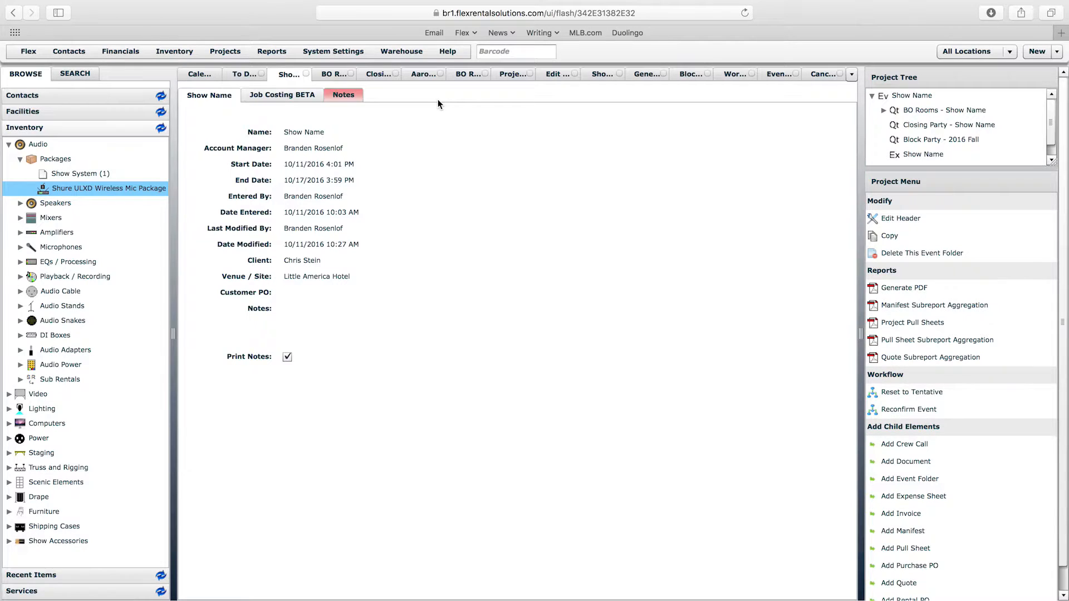
# Check the status of the BO Rooms - Show Name quote in its header details, leaving the header unedited.
pyautogui.click(322, 73)
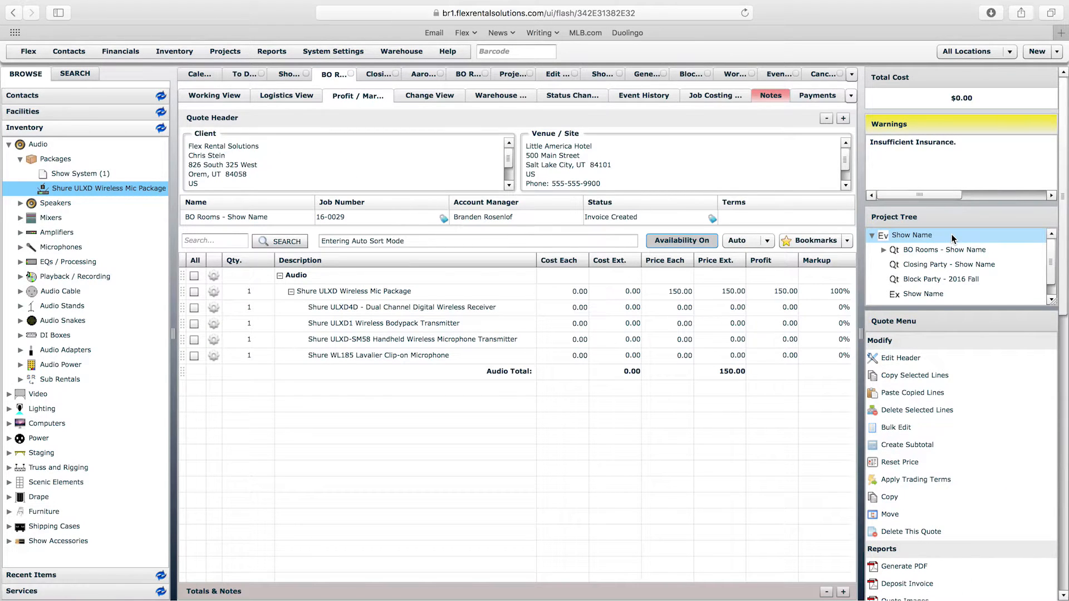
pyautogui.click(904, 358)
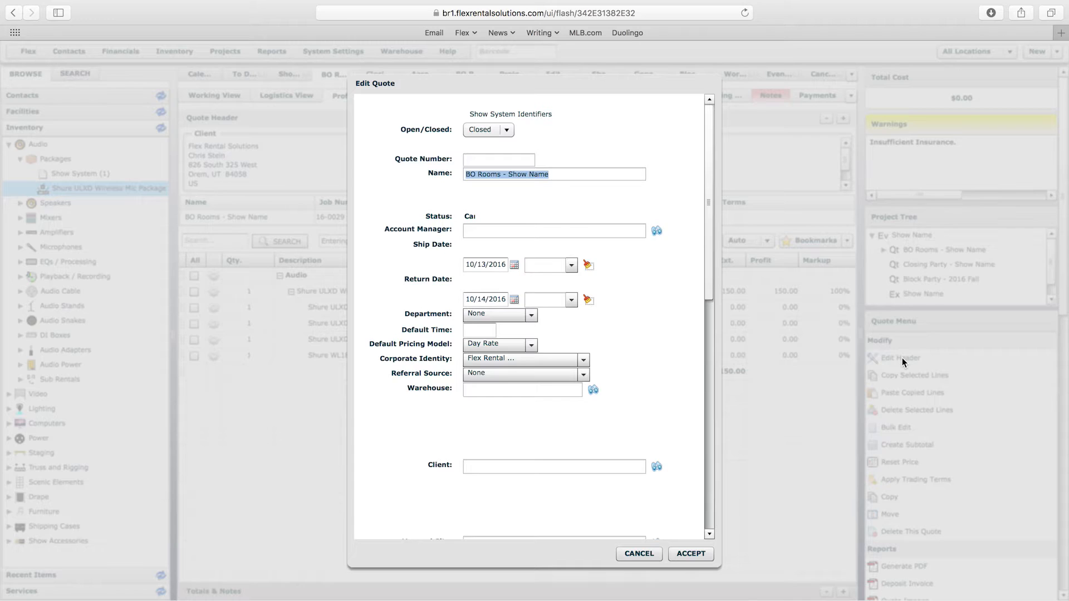
pyautogui.click(639, 553)
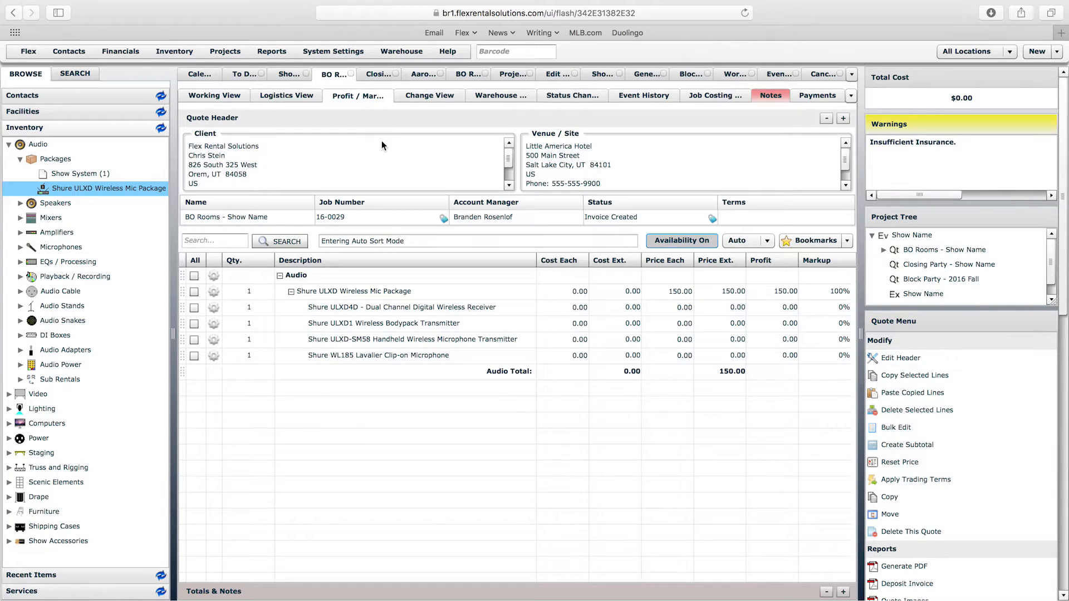
# Compare the Show Name folder's workflow actions with the Event Workflow definition and examine its initial state.
pyautogui.click(293, 74)
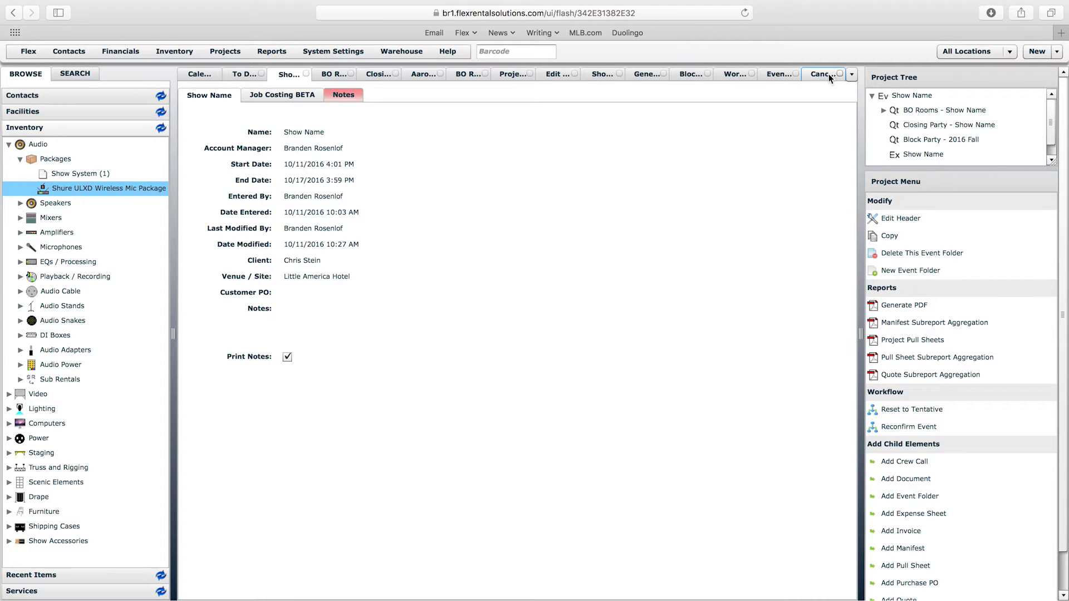
pyautogui.click(762, 73)
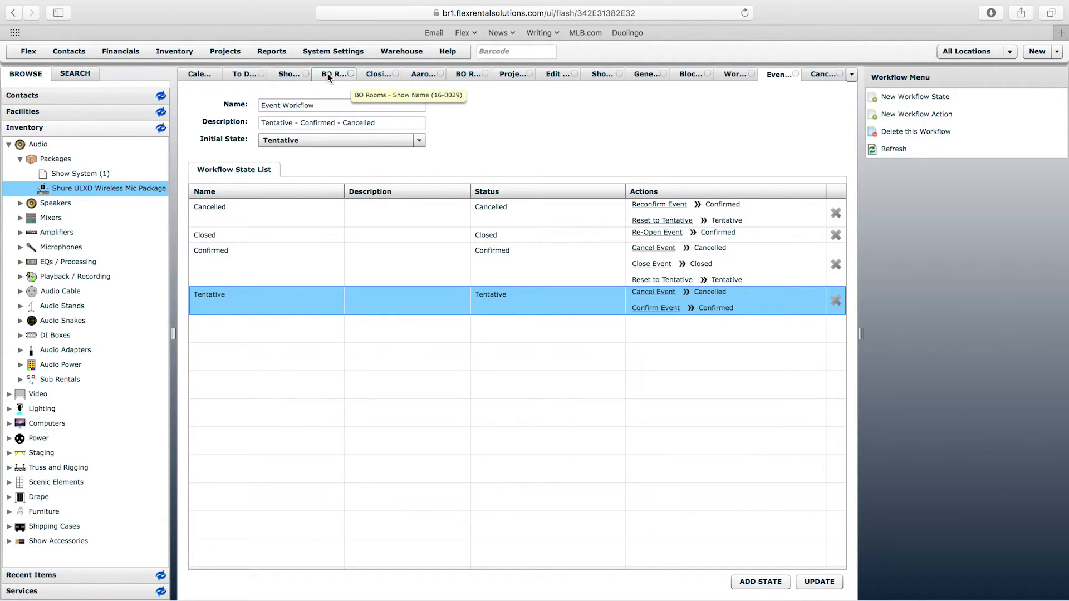
pyautogui.click(281, 74)
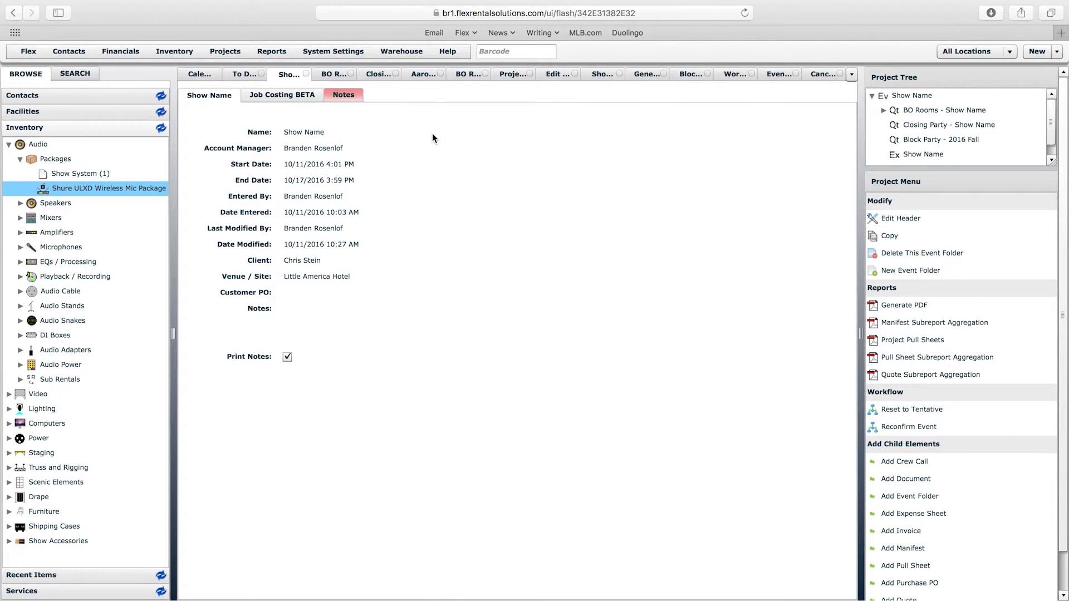
pyautogui.click(733, 75)
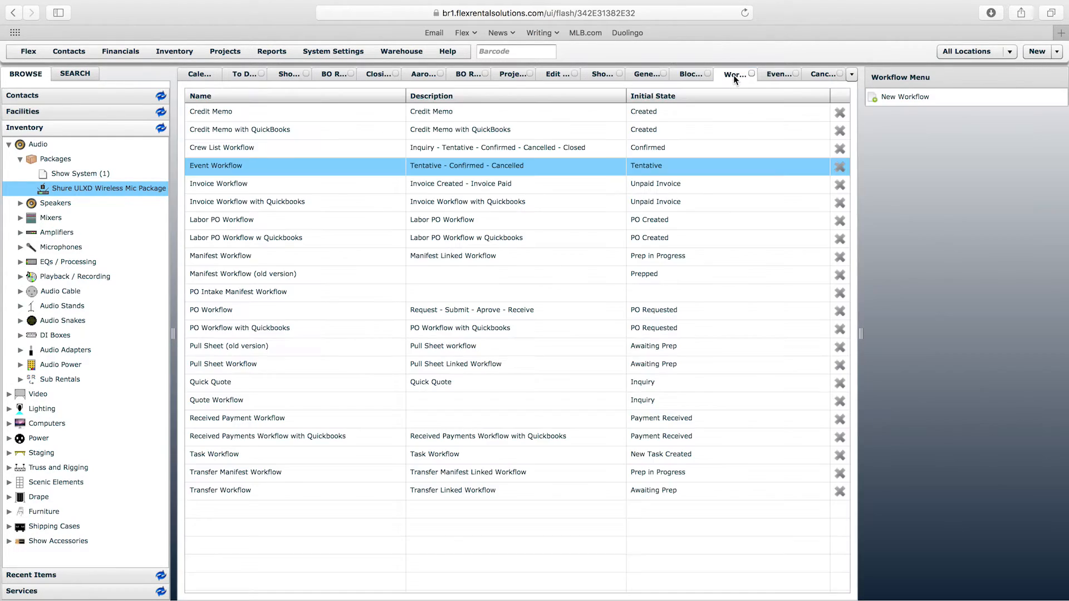
pyautogui.doubleClick(226, 168)
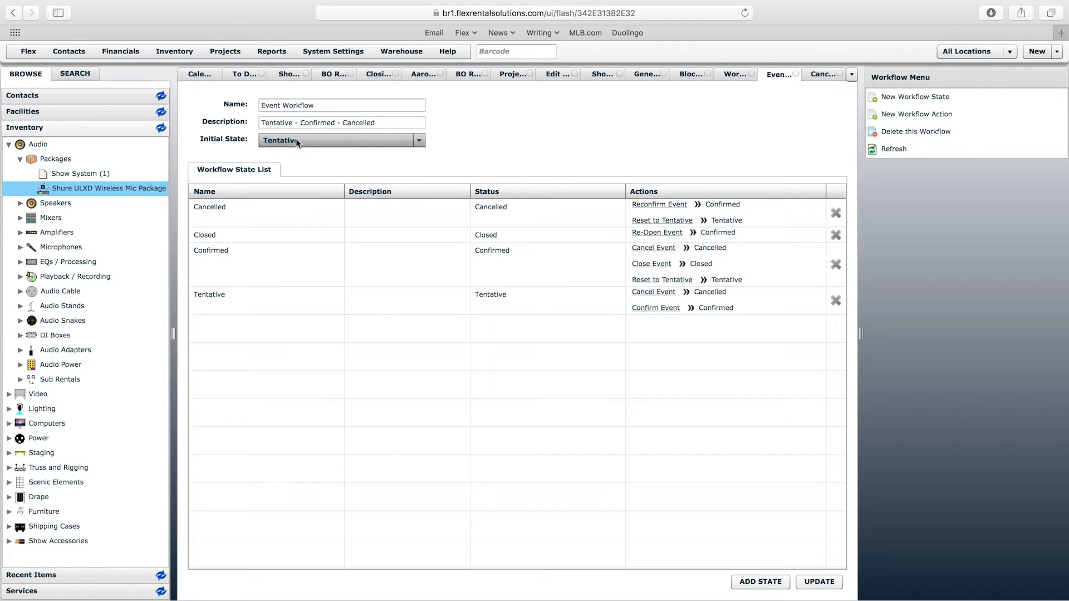
pyautogui.click(743, 80)
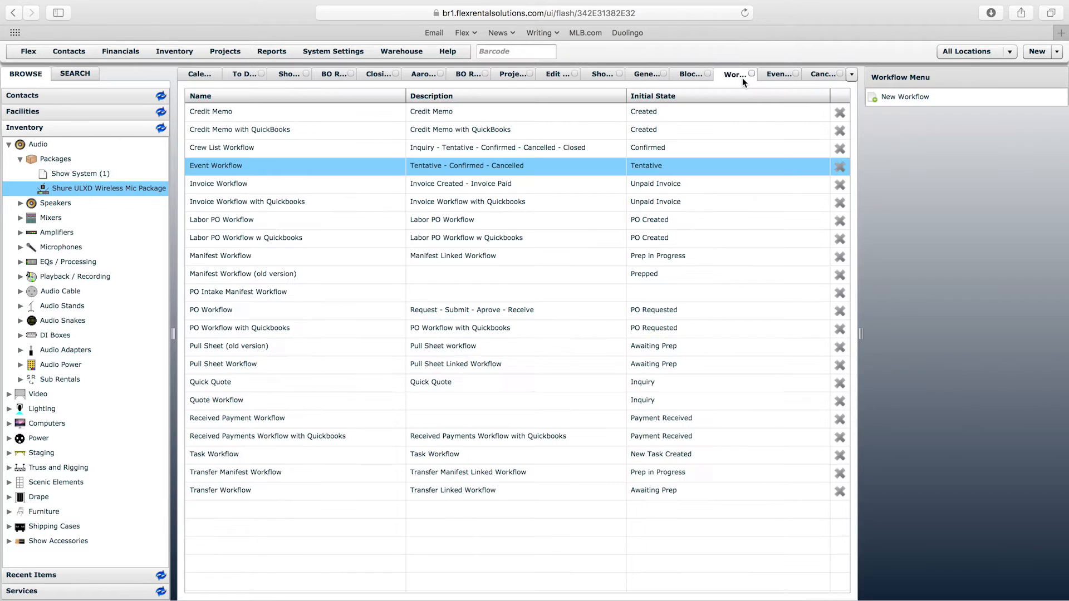
pyautogui.click(772, 75)
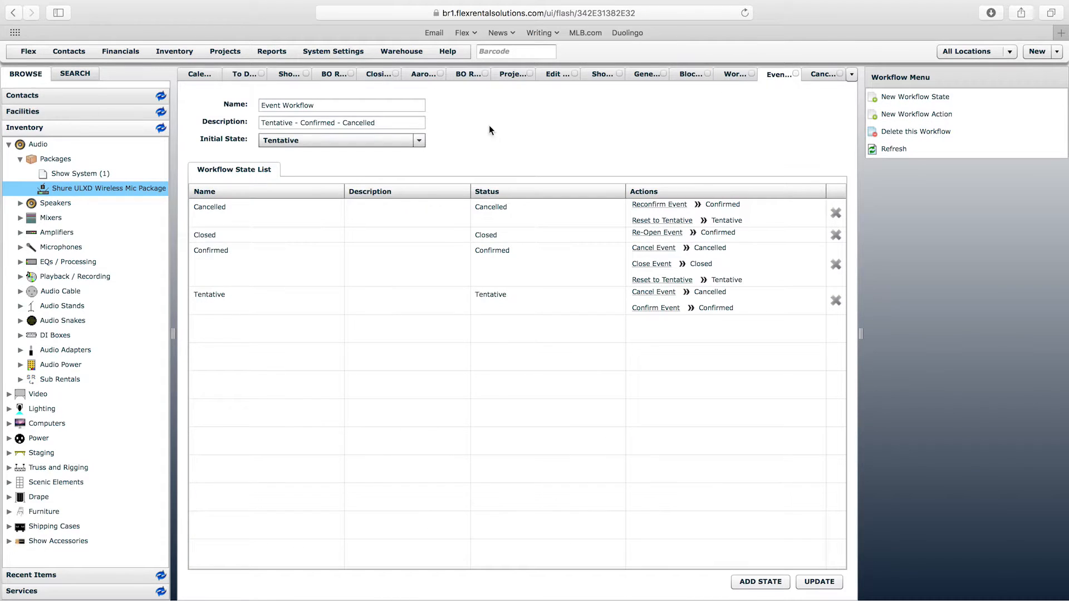
pyautogui.click(363, 140)
pyautogui.click(556, 106)
# Open the Event Folder project element definition and examine its status options, including the default status.
pyautogui.click(224, 52)
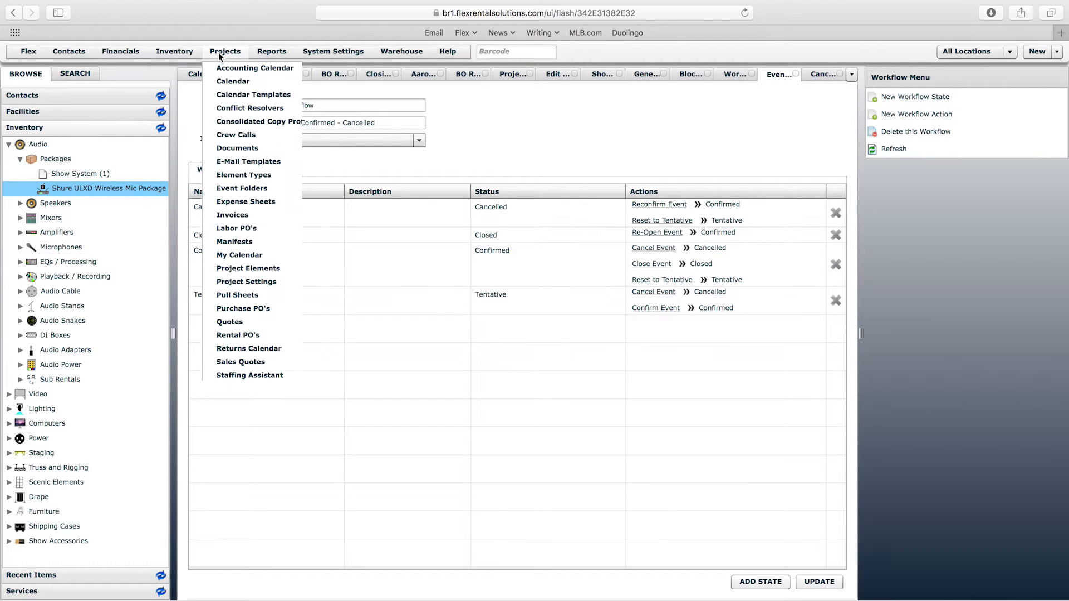
pyautogui.click(269, 269)
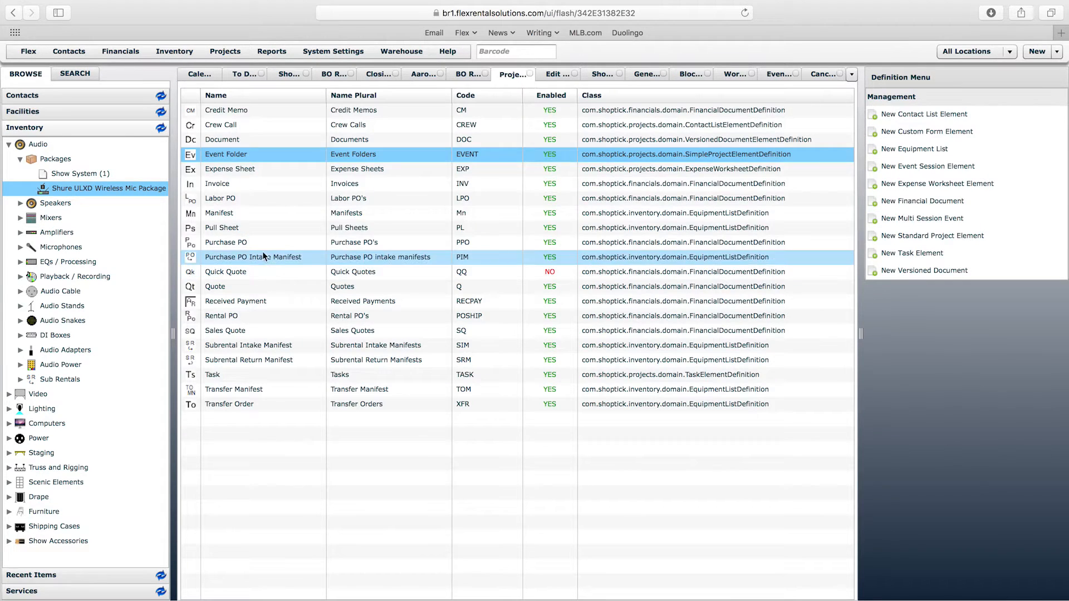
pyautogui.click(234, 156)
pyautogui.doubleClick(234, 156)
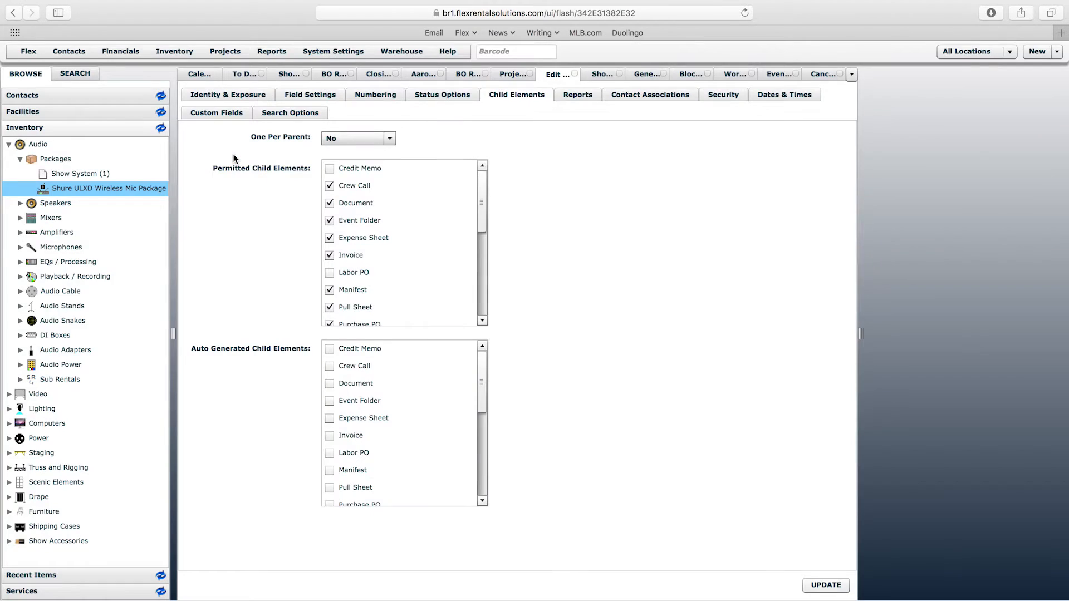
pyautogui.click(443, 95)
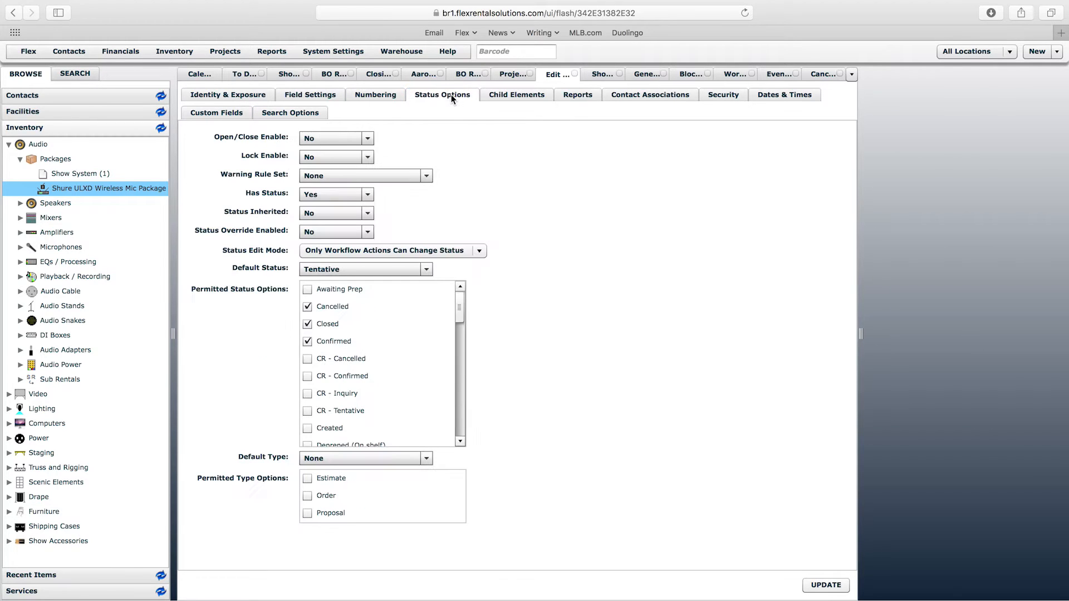
pyautogui.click(318, 273)
pyautogui.click(302, 270)
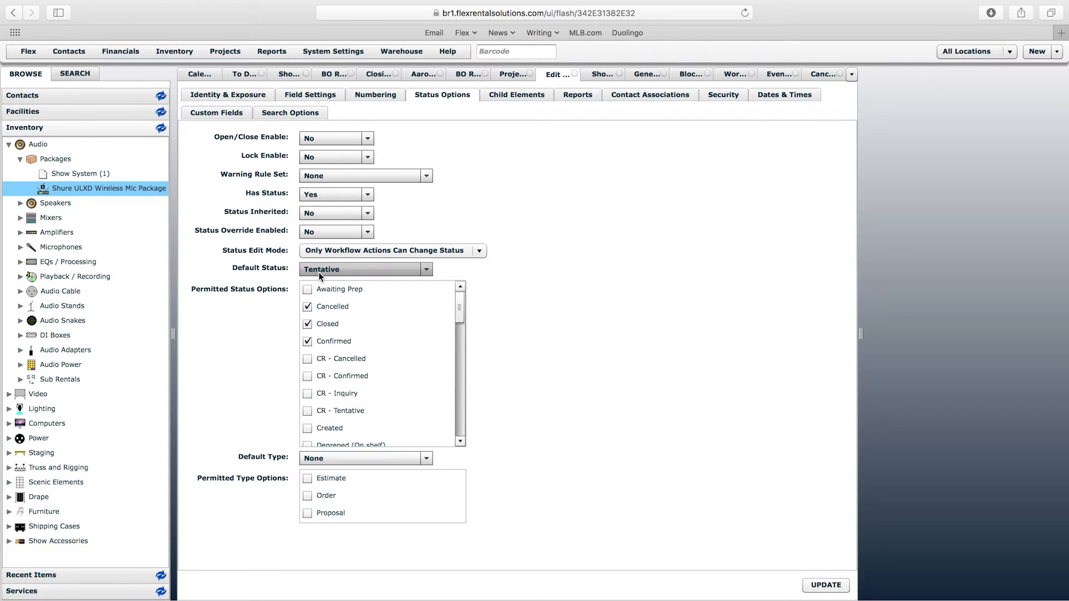
# Review the BO Rooms, Closing Party and Block Party quotes under the Show Name folder, and revisit the Event Workflow definition.
pyautogui.click(289, 74)
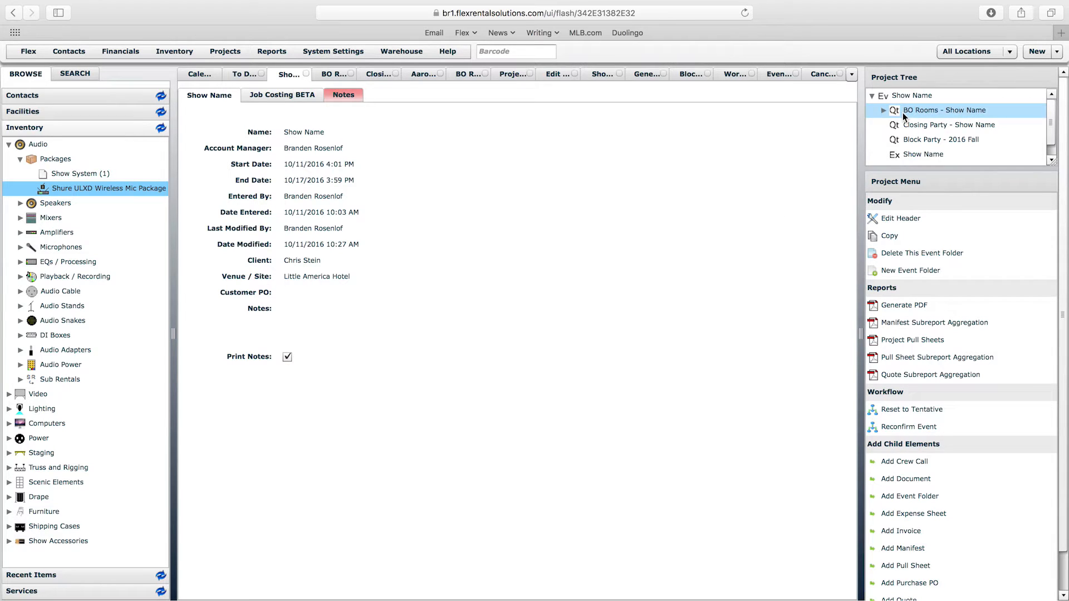
pyautogui.click(896, 129)
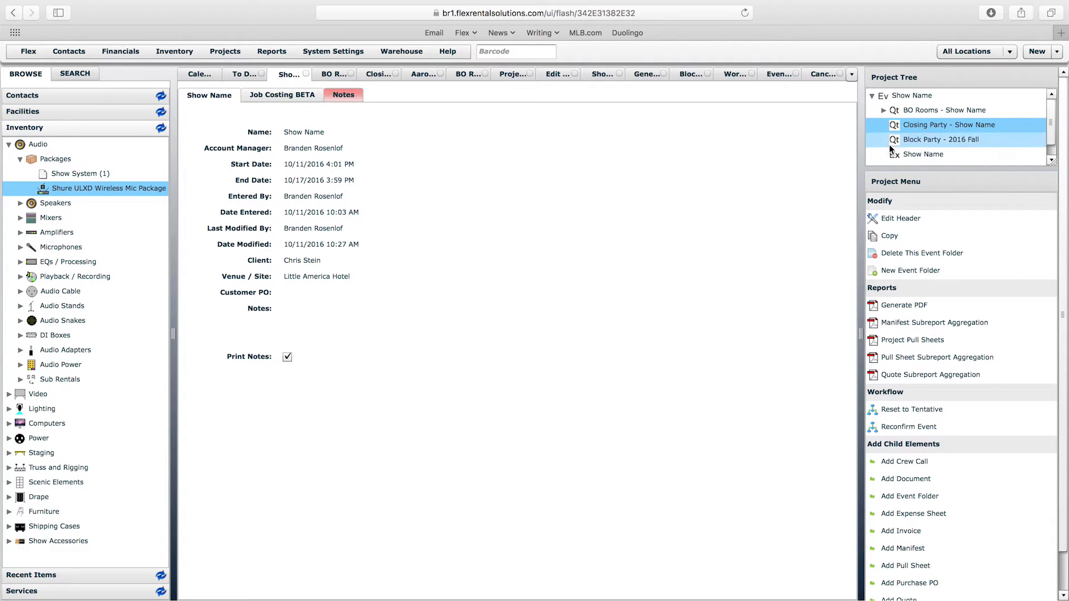
pyautogui.click(895, 142)
pyautogui.click(903, 112)
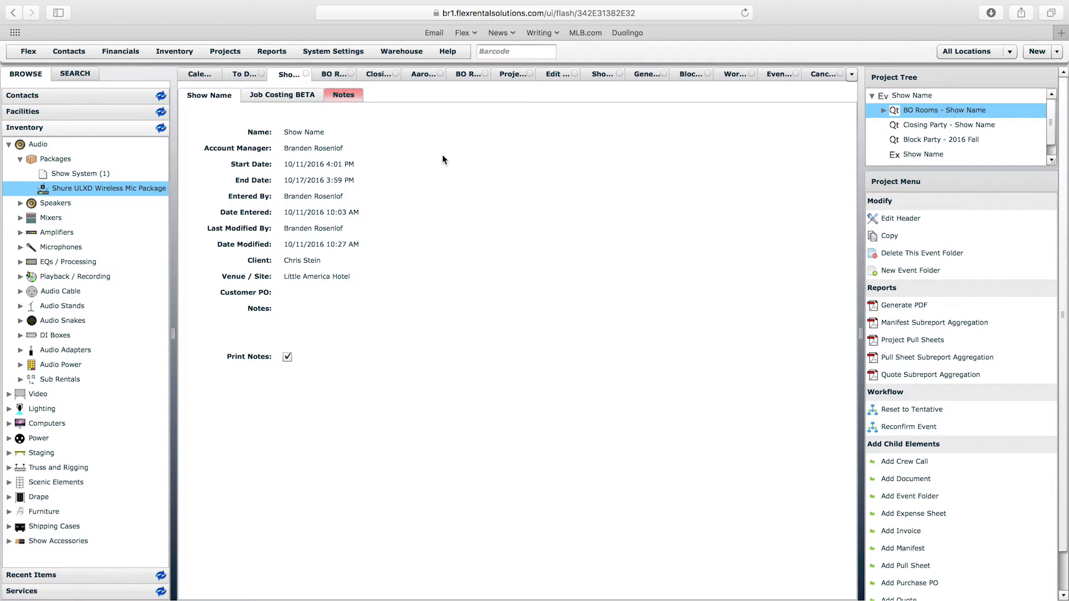
pyautogui.click(765, 79)
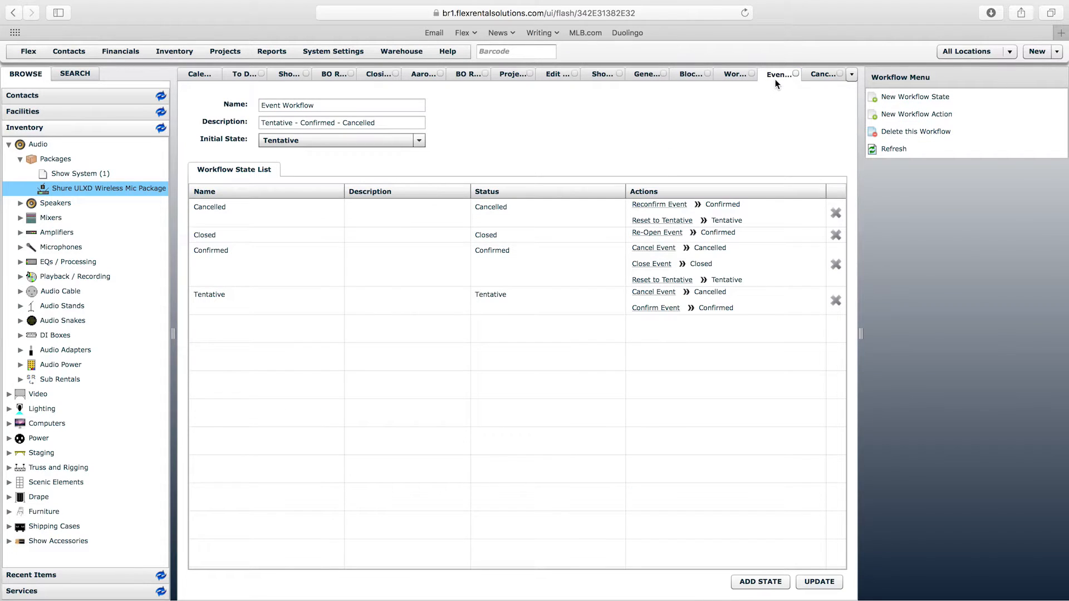
# Reopen the Event Folder definition from the project elements list and review its identity and exposure settings.
pyautogui.click(558, 76)
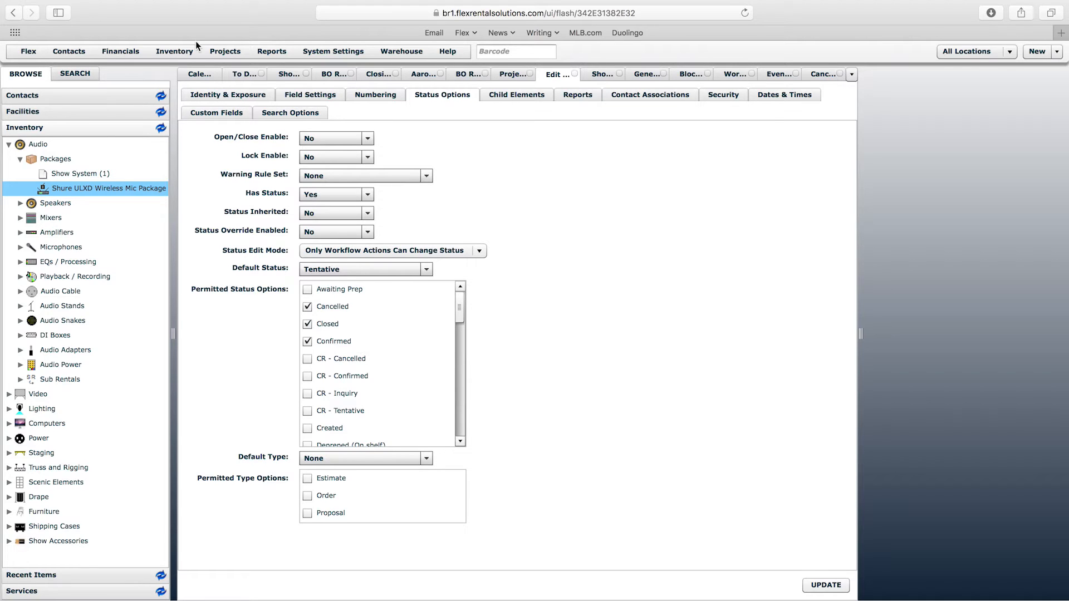
pyautogui.click(237, 52)
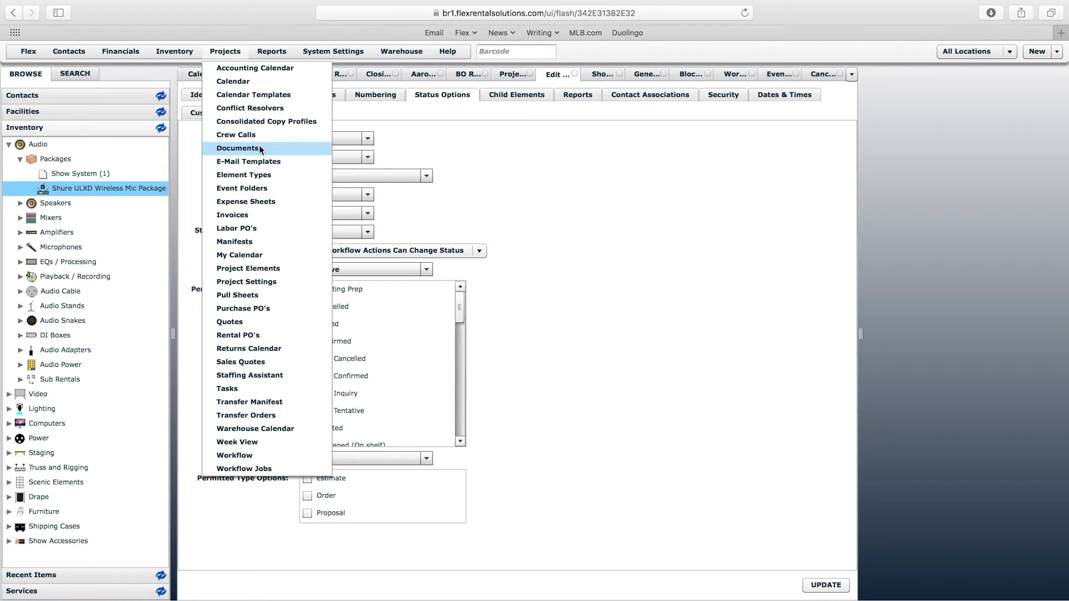
pyautogui.click(265, 270)
pyautogui.click(242, 157)
pyautogui.doubleClick(242, 157)
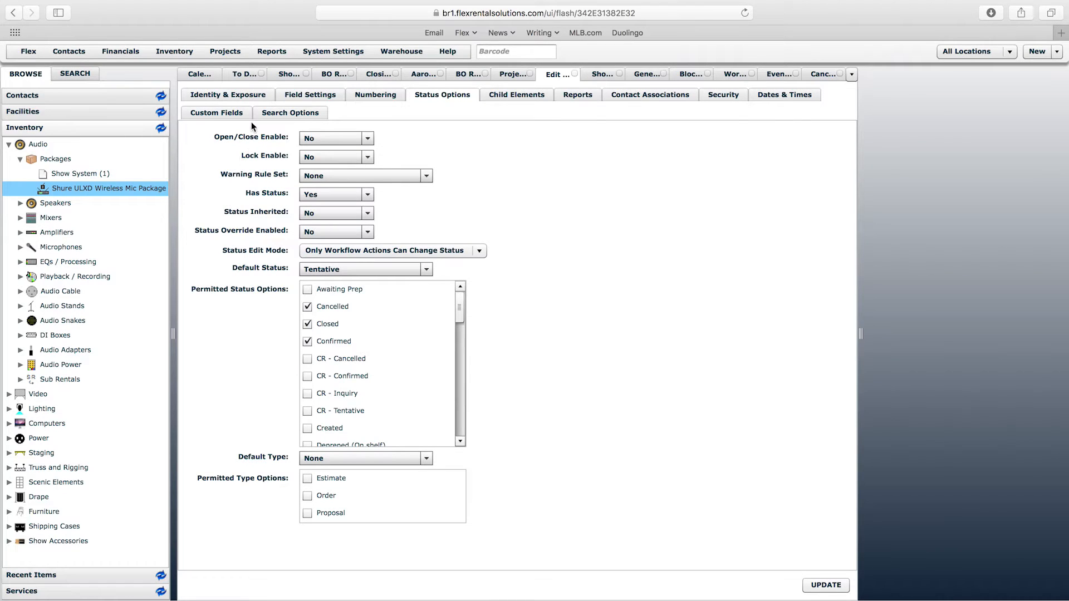
pyautogui.click(230, 95)
pyautogui.scroll(-3, 853, 222)
pyautogui.moveTo(853, 219); pyautogui.dragTo(874, 159)
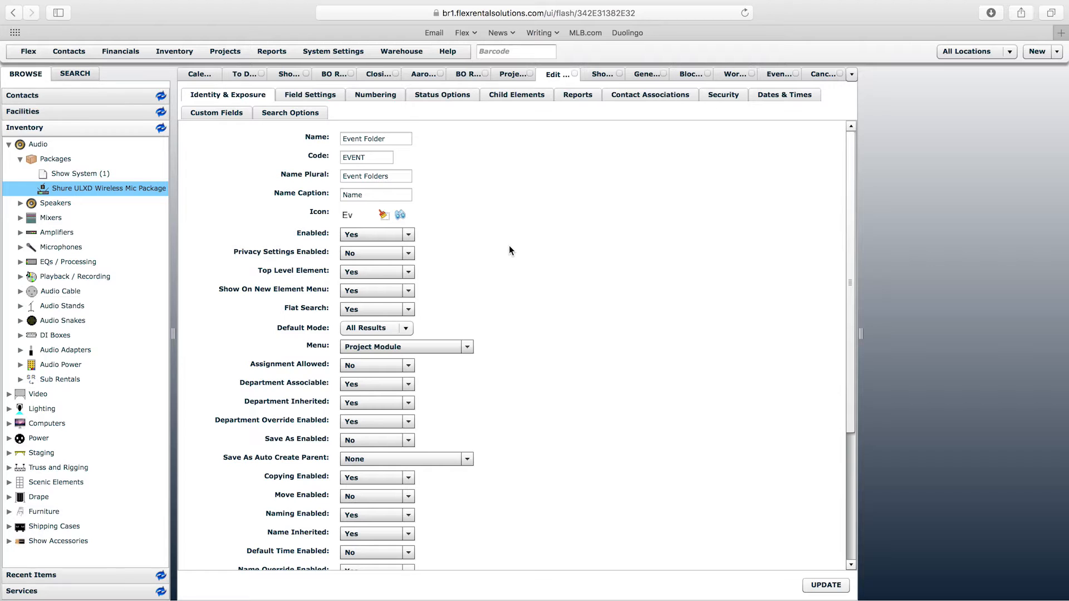
# Examine the Event Folder definition's identity and exposure settings, comparing them with the project elements list and the new element options.
pyautogui.click(512, 75)
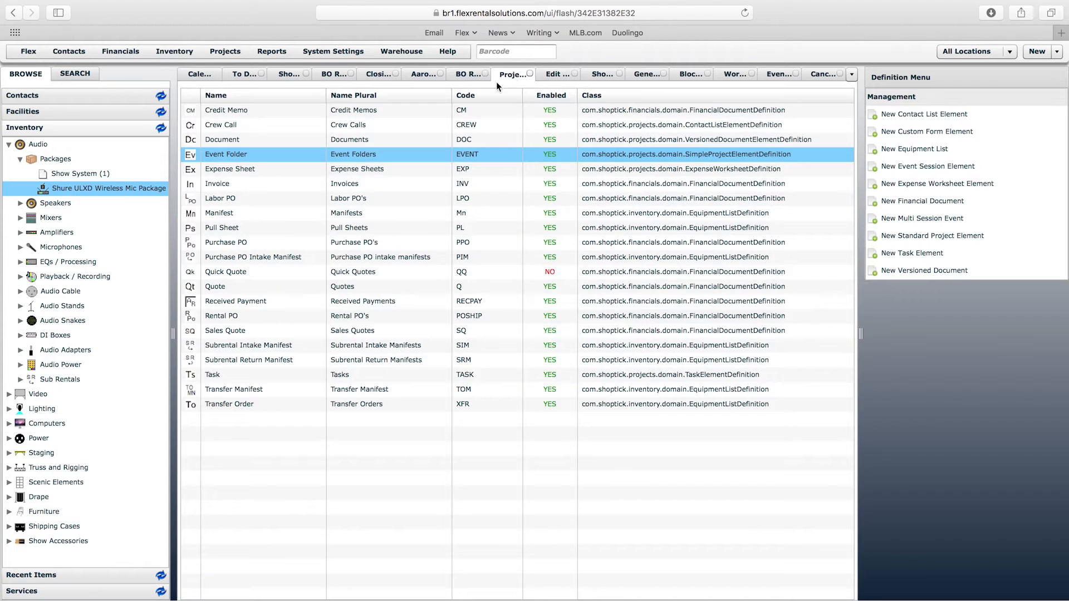
pyautogui.click(217, 161)
pyautogui.click(551, 74)
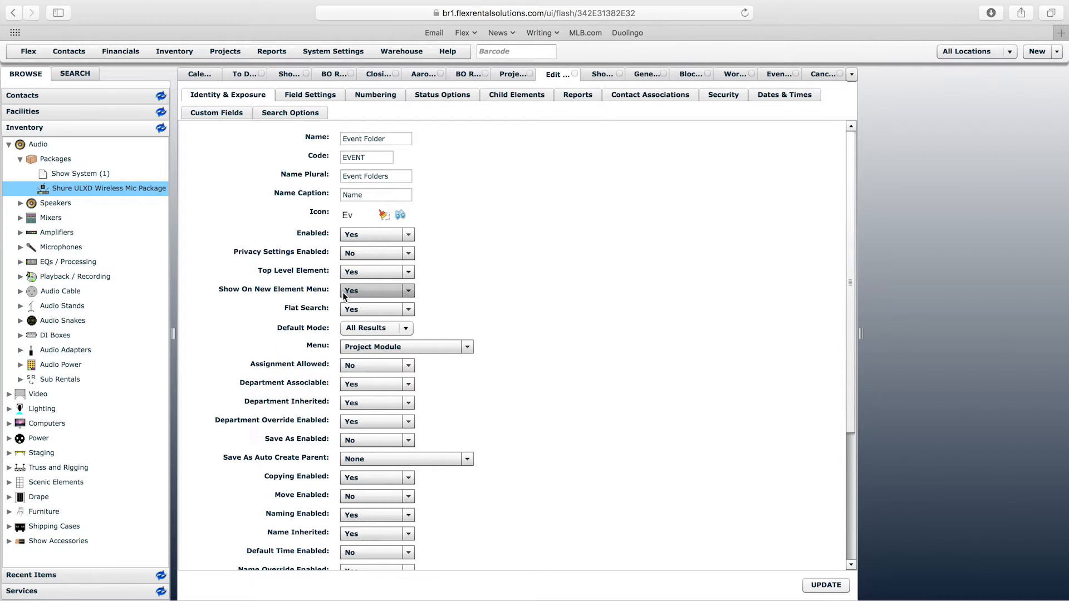
pyautogui.click(1040, 52)
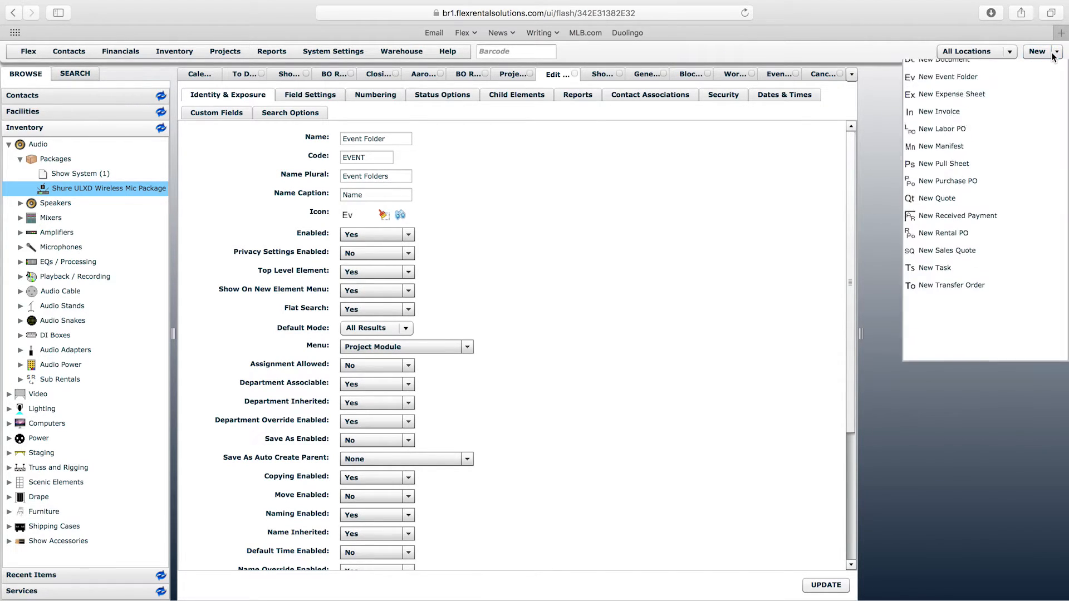
pyautogui.click(630, 223)
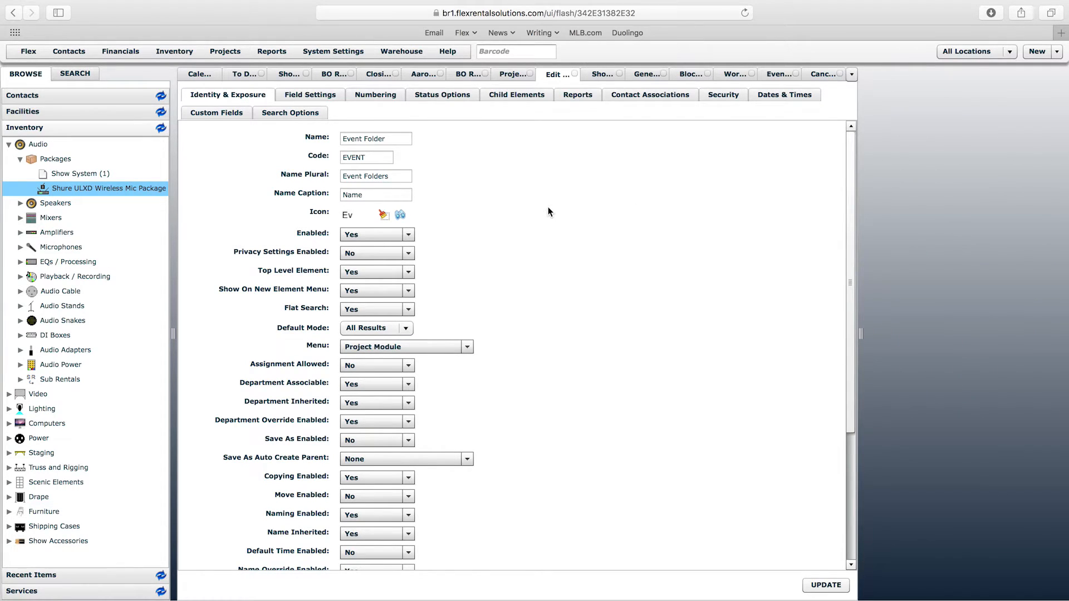
pyautogui.scroll(-2, 548, 212)
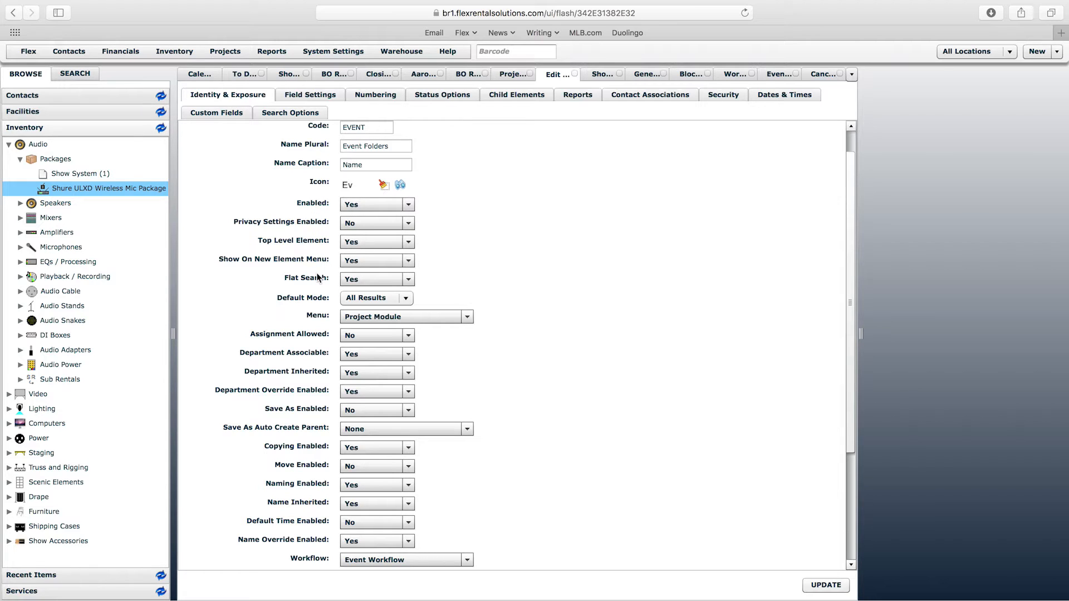
pyautogui.moveTo(849, 276); pyautogui.dragTo(837, 405)
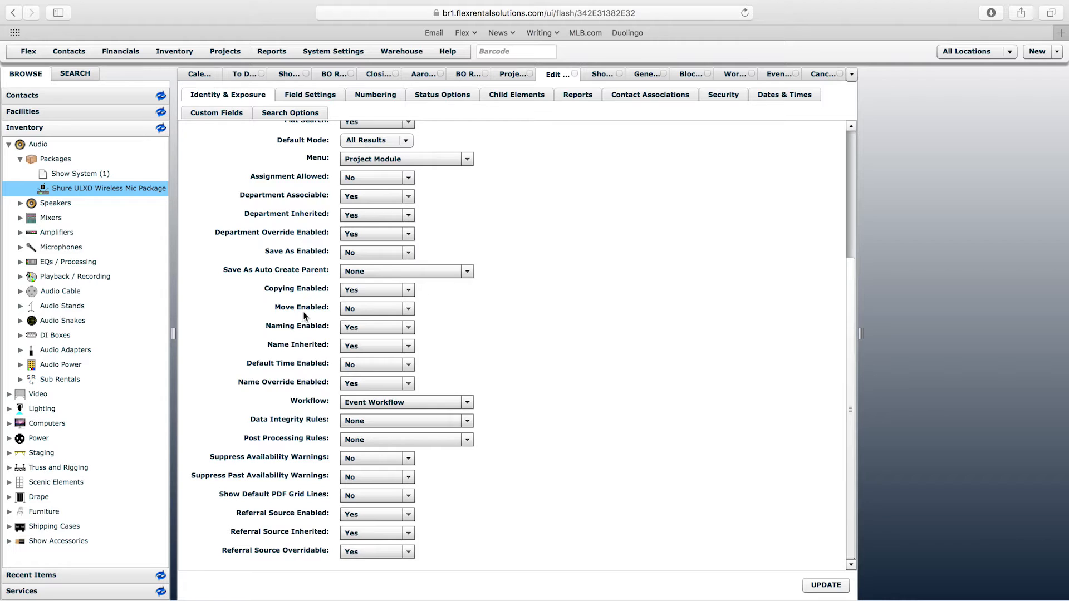
# Examine the Event Folder definition's field settings, from the shipping method options through the facility field options.
pyautogui.click(319, 94)
pyautogui.moveTo(847, 202); pyautogui.dragTo(855, 189)
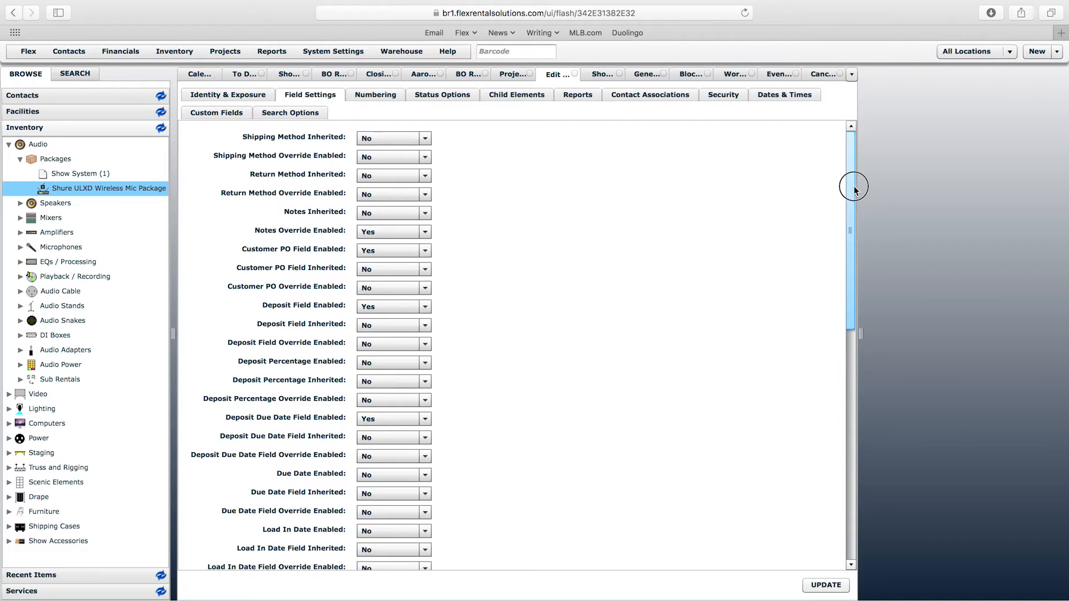
pyautogui.moveTo(854, 189); pyautogui.dragTo(854, 189)
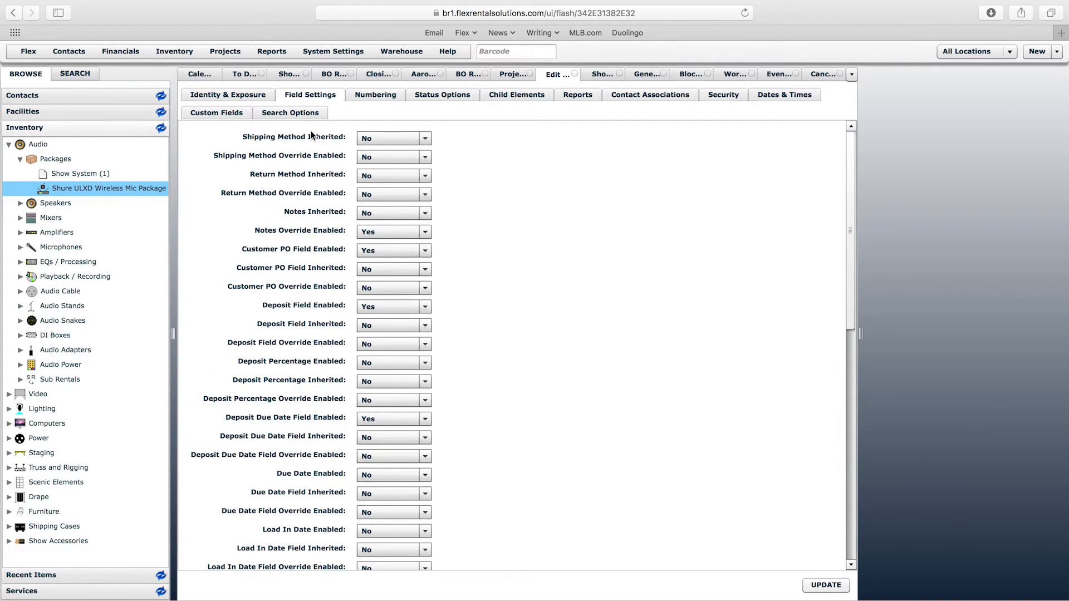
pyautogui.moveTo(848, 206); pyautogui.dragTo(846, 468)
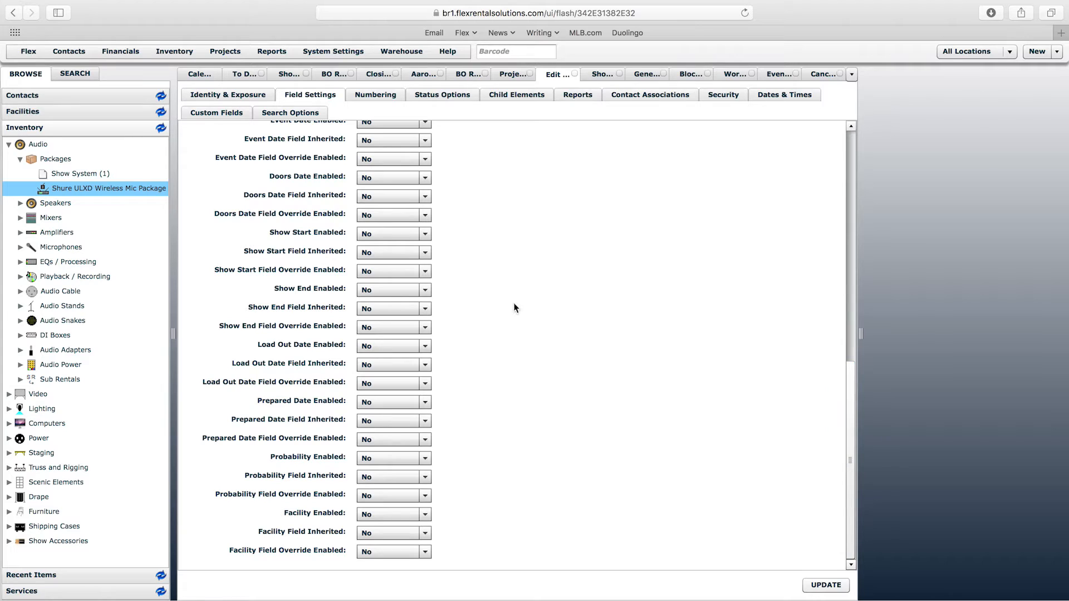
pyautogui.click(382, 233)
pyautogui.click(382, 261)
# Review the Event Folder's numbering, status, child element, report, contact association and security settings.
pyautogui.click(378, 94)
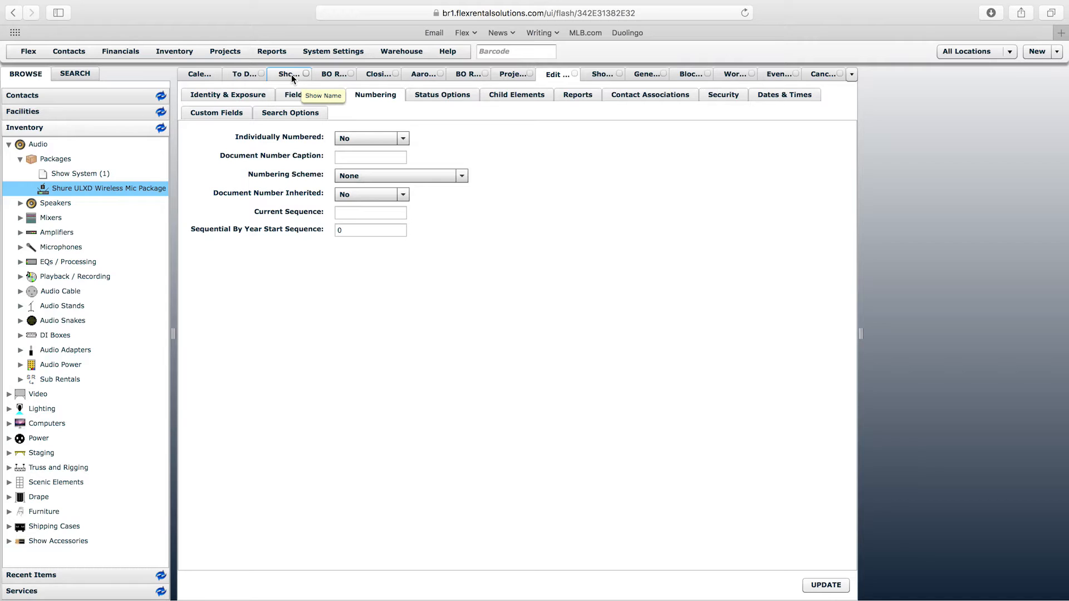
pyautogui.click(448, 95)
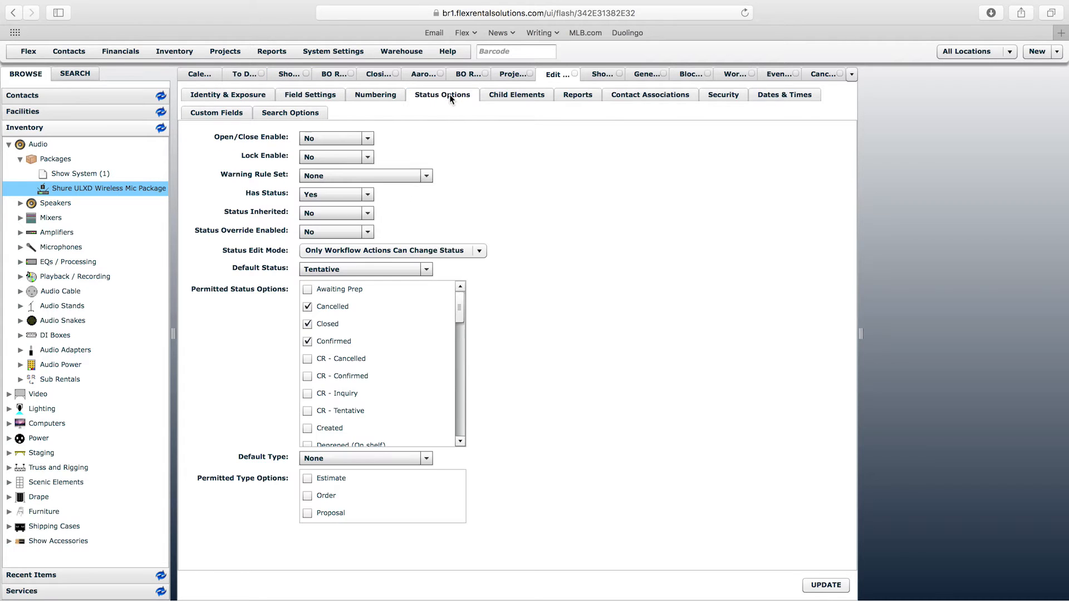
pyautogui.click(513, 97)
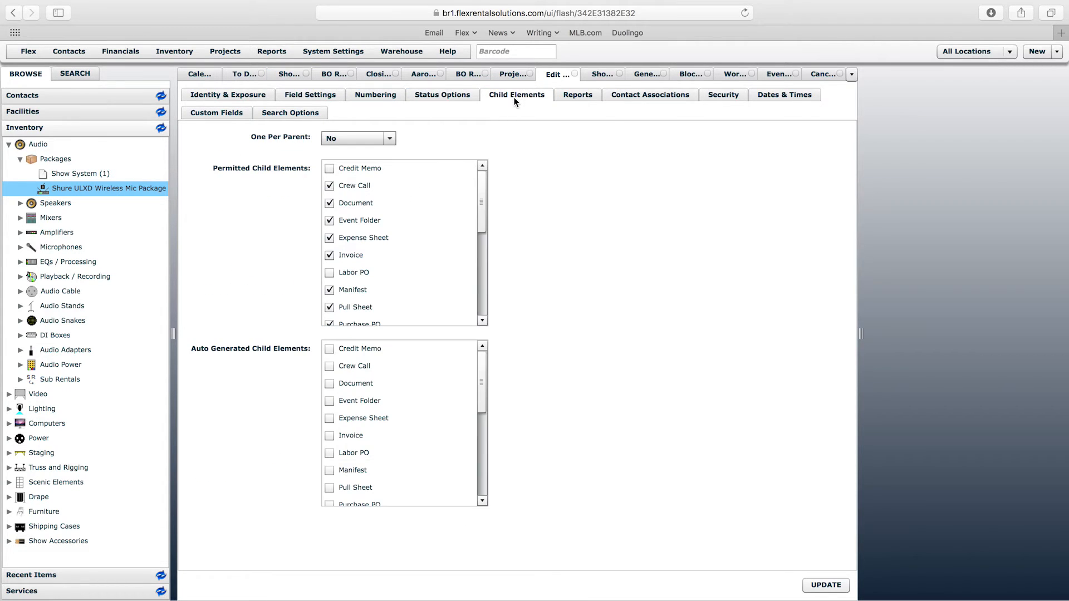
pyautogui.click(582, 97)
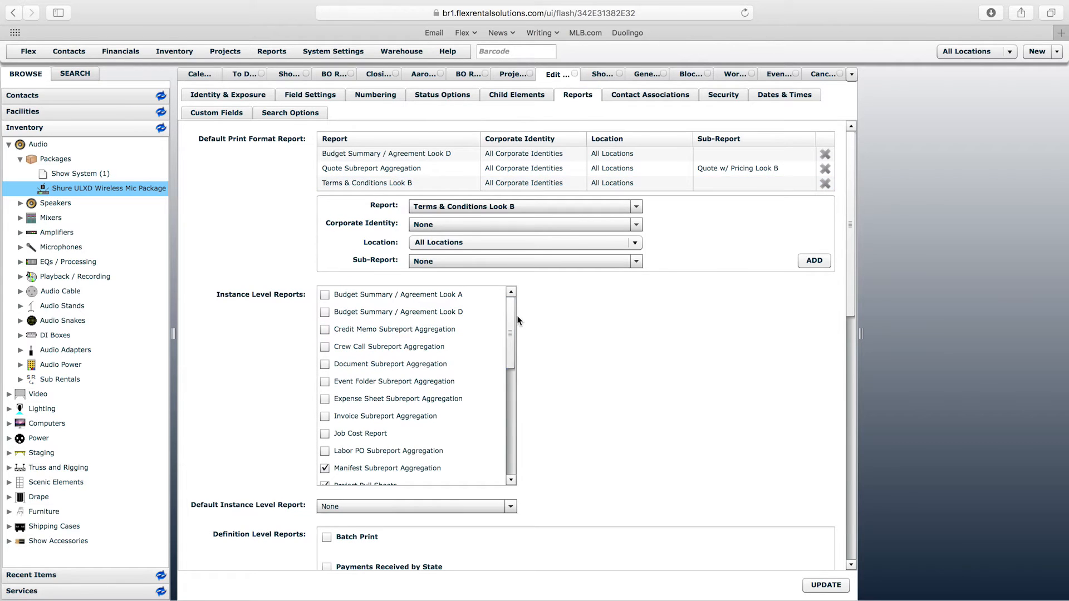
pyautogui.moveTo(510, 321); pyautogui.dragTo(513, 372)
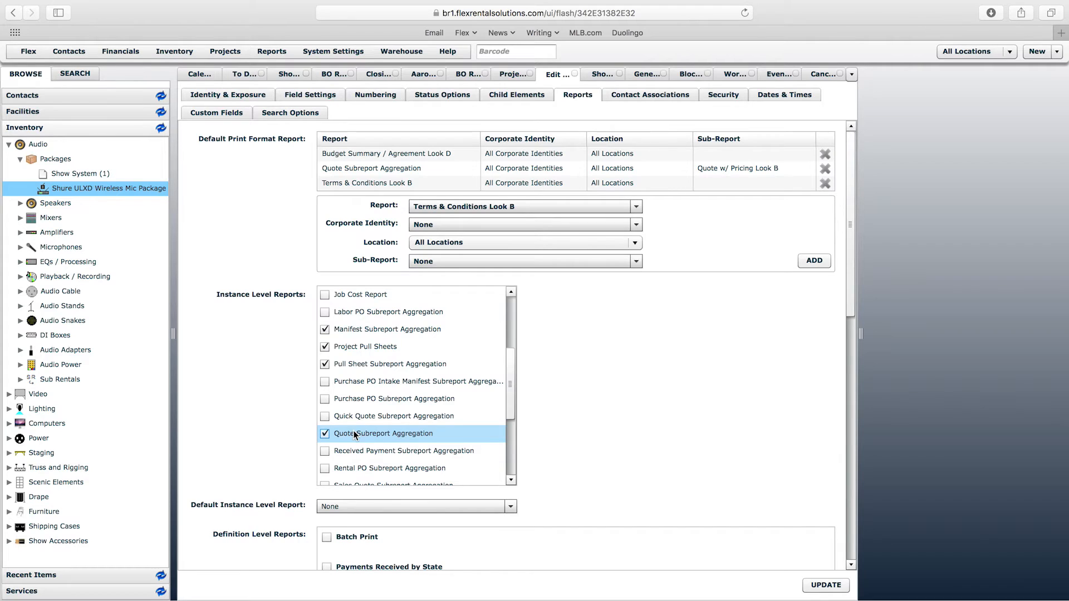
pyautogui.click(653, 99)
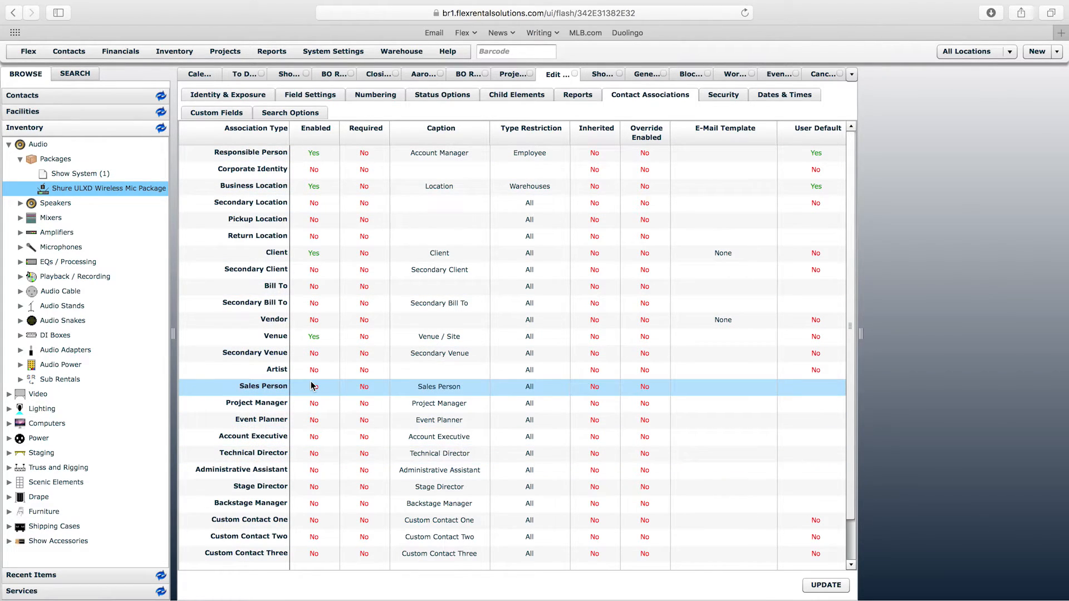
pyautogui.click(735, 97)
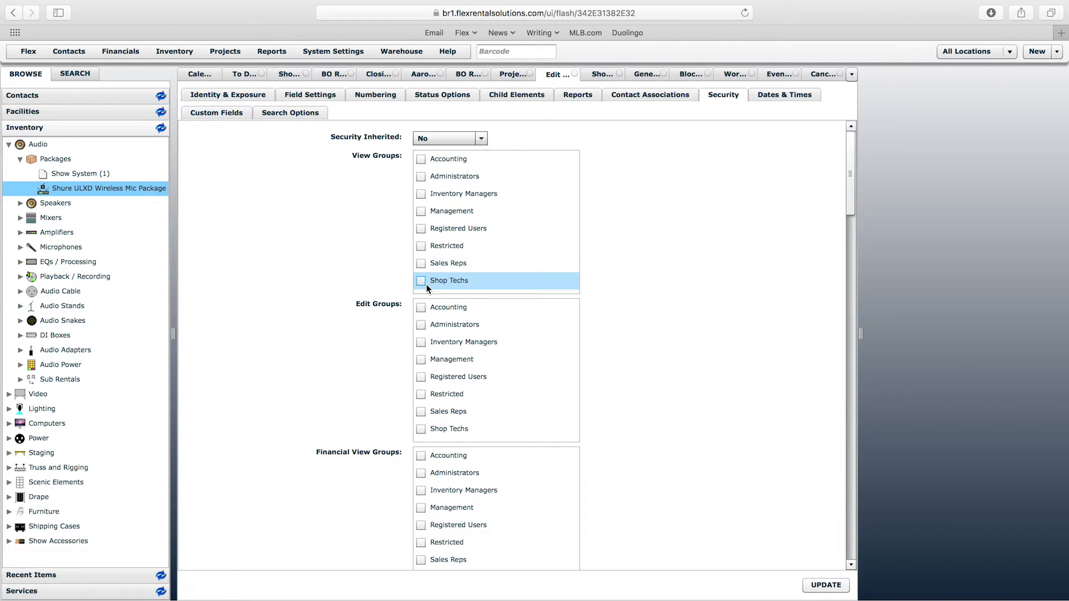
# Set the Event Folder definition's default start time to 8:00 AM.
pyautogui.click(766, 96)
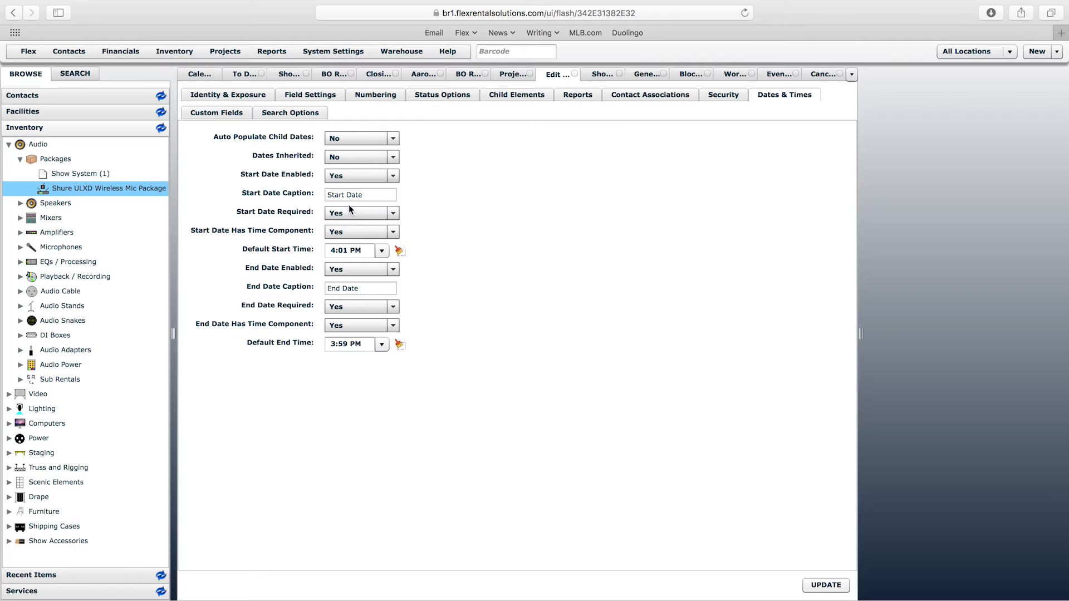
pyautogui.click(382, 250)
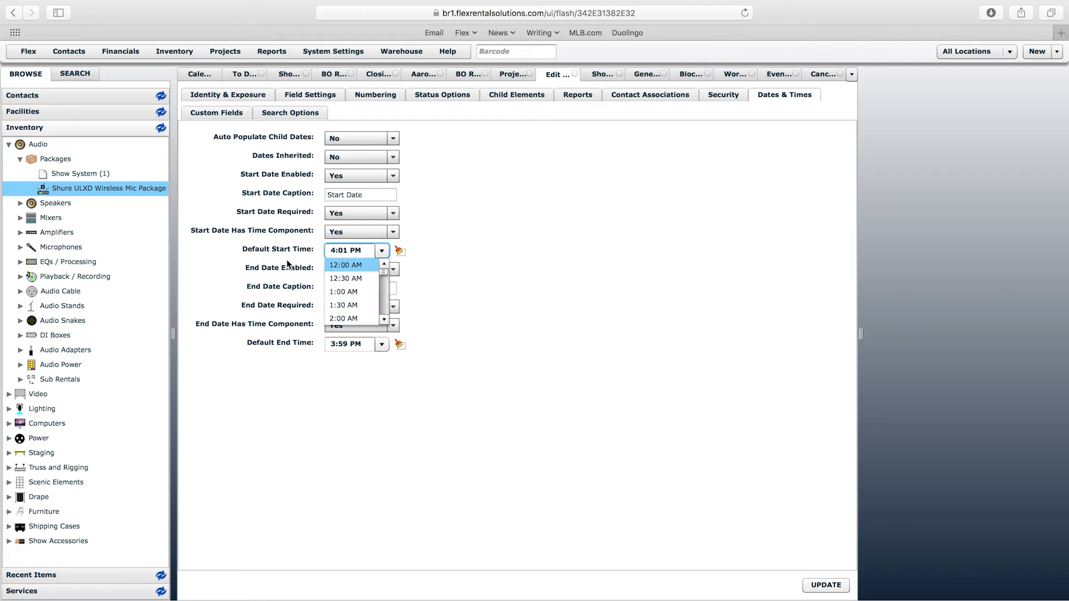
pyautogui.moveTo(384, 272); pyautogui.dragTo(385, 284)
pyautogui.click(342, 290)
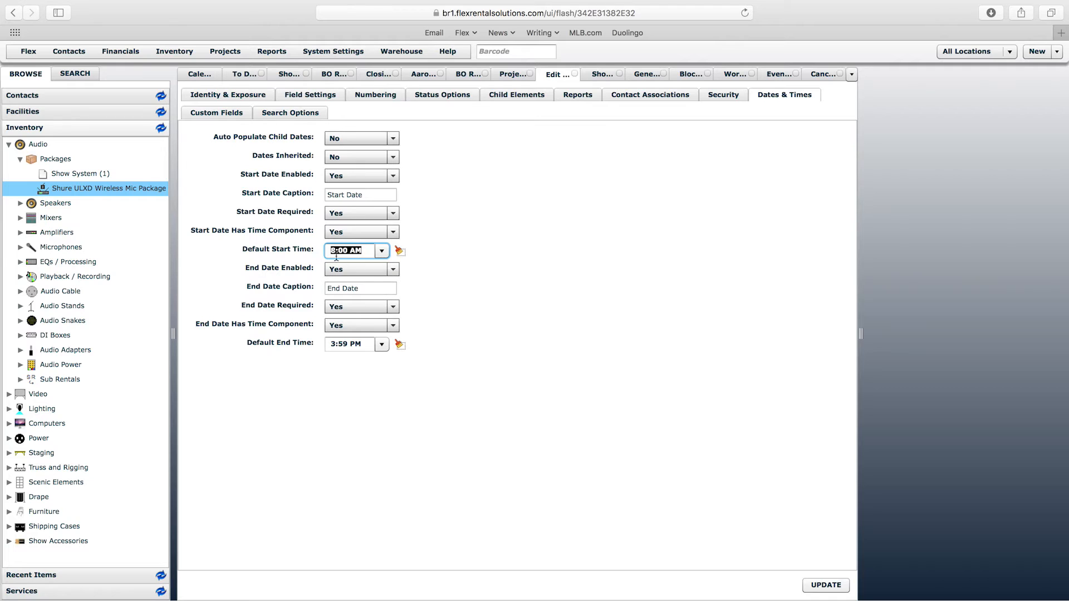
# Set the Event Folder's default end time to 7:00 PM and save the updated definition.
pyautogui.click(383, 345)
pyautogui.click(383, 401)
pyautogui.click(384, 404)
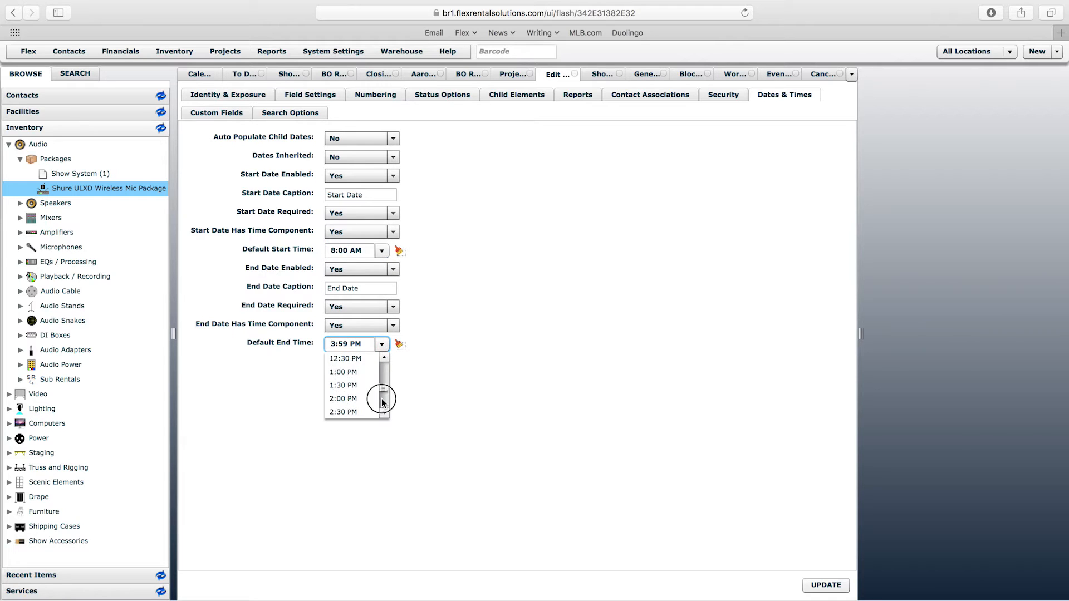
pyautogui.click(354, 399)
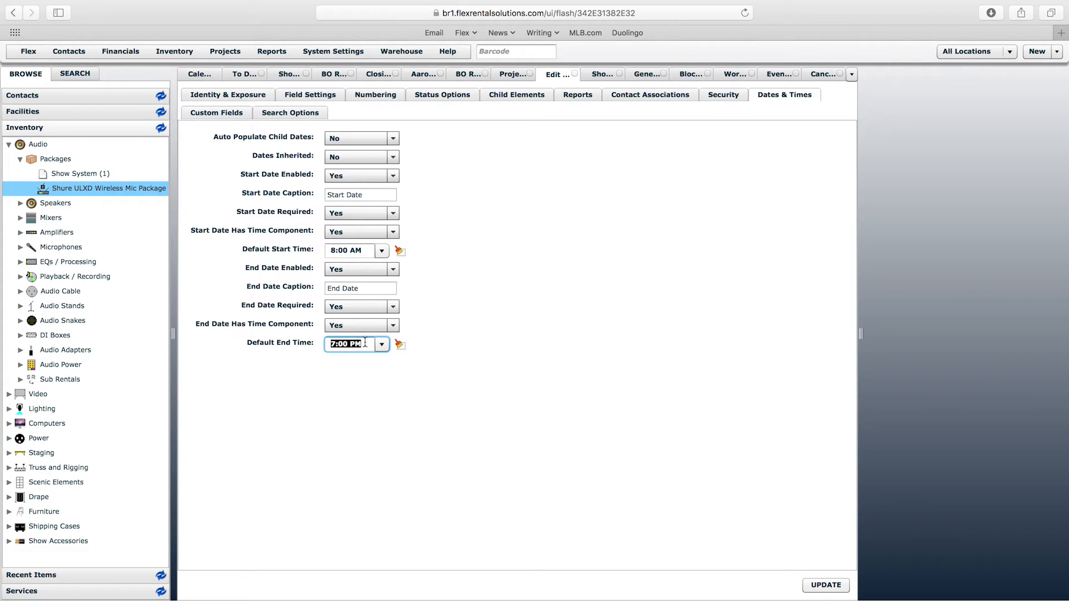
pyautogui.click(299, 249)
pyautogui.click(818, 585)
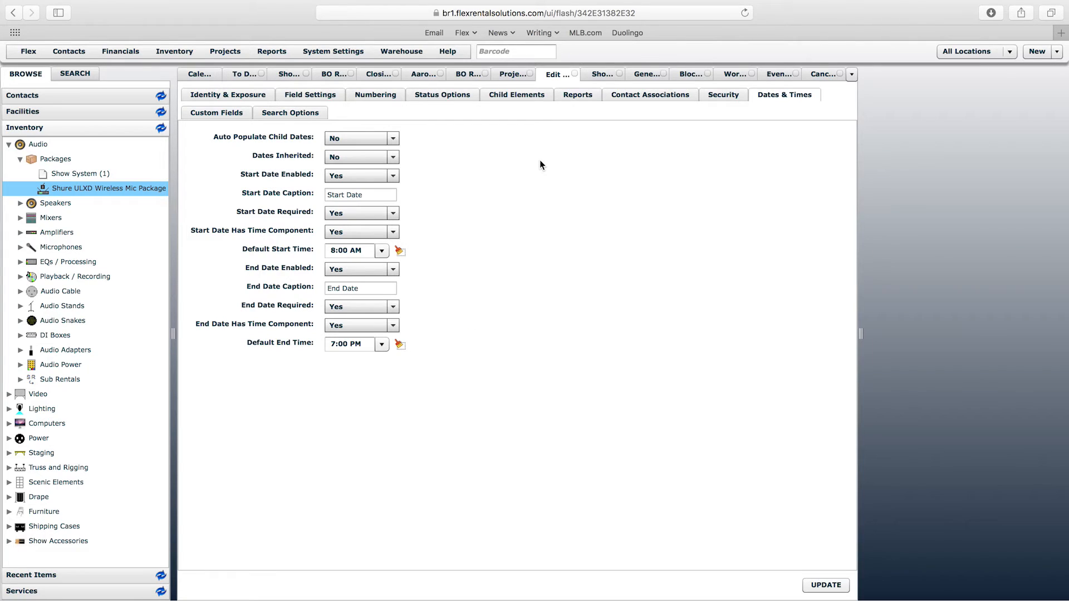
# Review the Event Folder's custom fields and compare its search options with the columns in the Event Folders list.
pyautogui.click(206, 113)
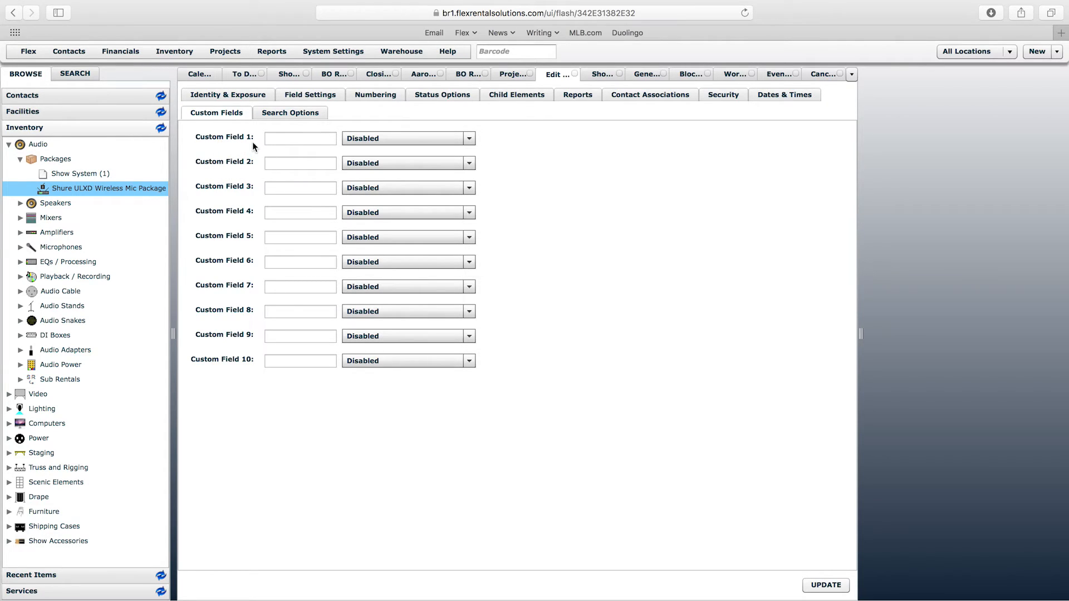
pyautogui.click(290, 112)
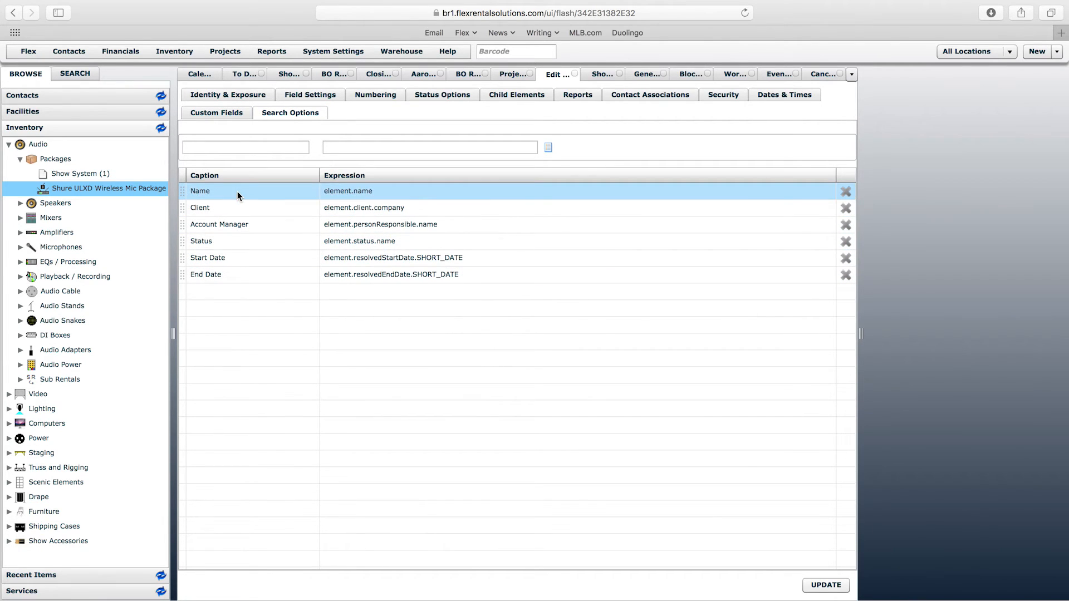
pyautogui.click(227, 52)
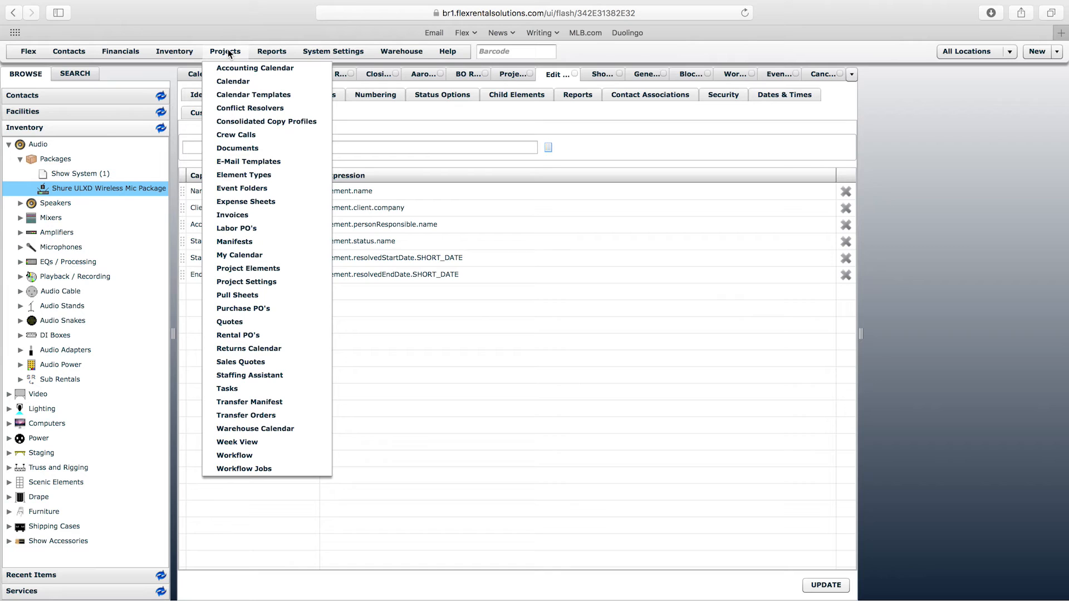
pyautogui.click(250, 190)
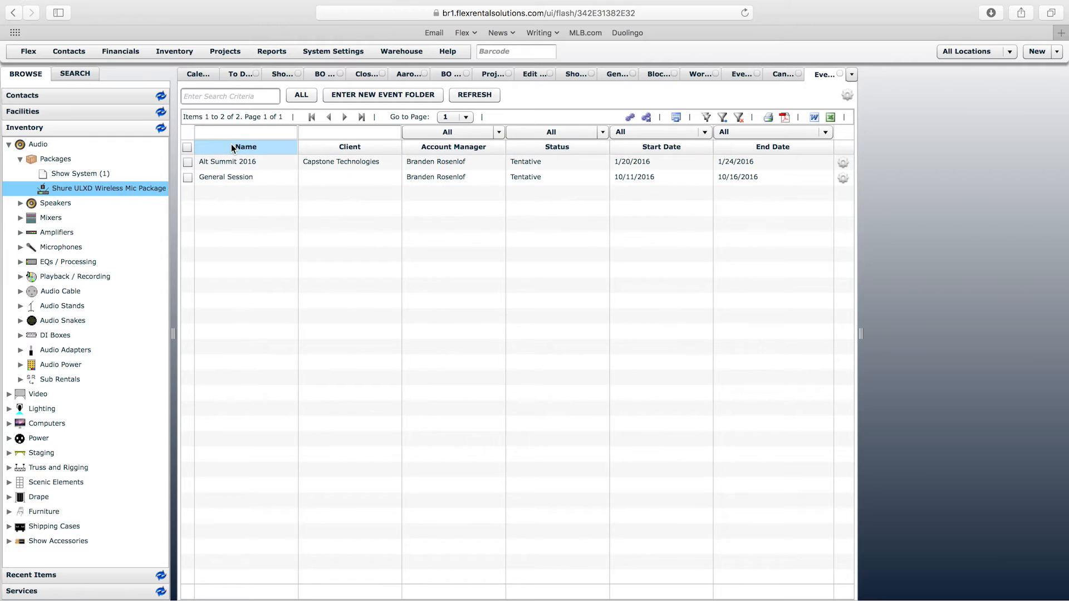
pyautogui.click(528, 74)
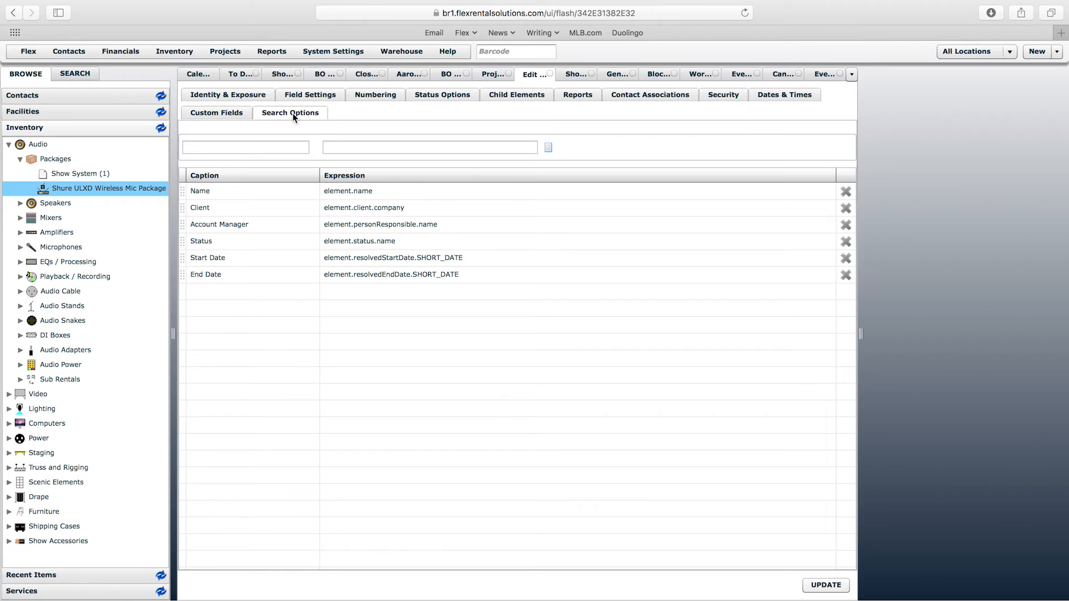
# Review the child elements grouped under the Show Name event folder in its project tree.
pyautogui.click(288, 75)
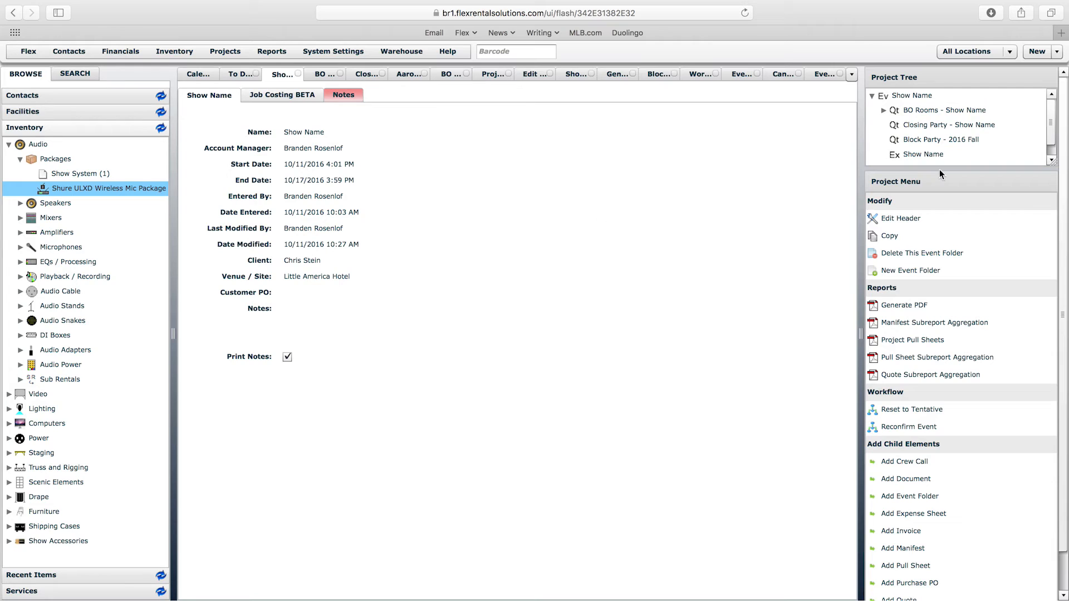
pyautogui.click(1051, 133)
pyautogui.moveTo(1051, 130)
pyautogui.mouseDown()
pyautogui.moveTo(1054, 145)
pyautogui.moveTo(1055, 115)
pyautogui.mouseUp()
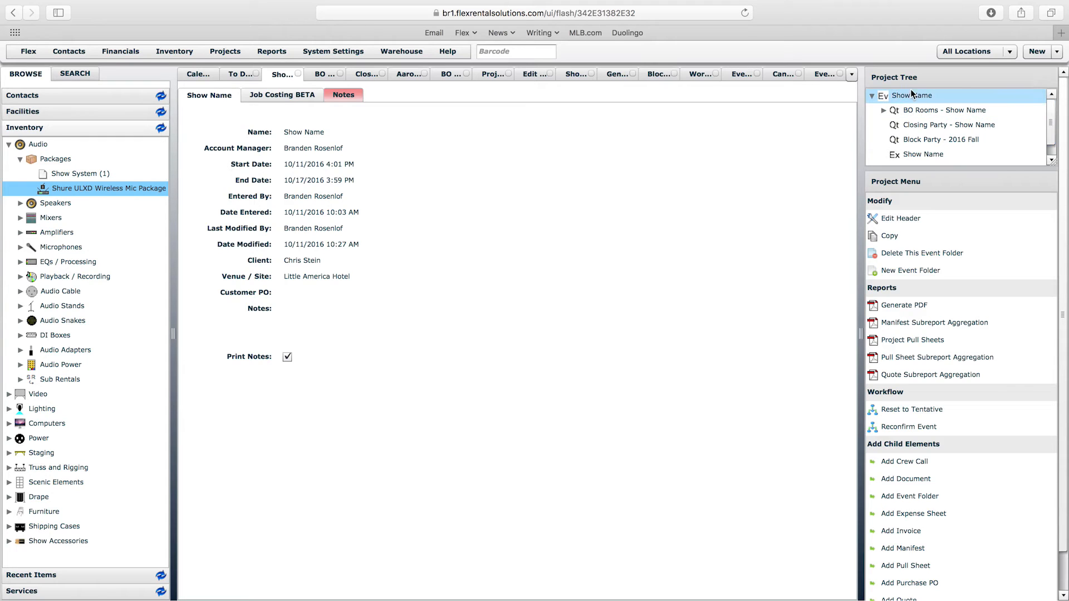
pyautogui.moveTo(1052, 130); pyautogui.dragTo(1053, 107)
# Reload the calendar daybook and locate the Show Name event folder in it.
pyautogui.click(193, 74)
pyautogui.rightClick(192, 73)
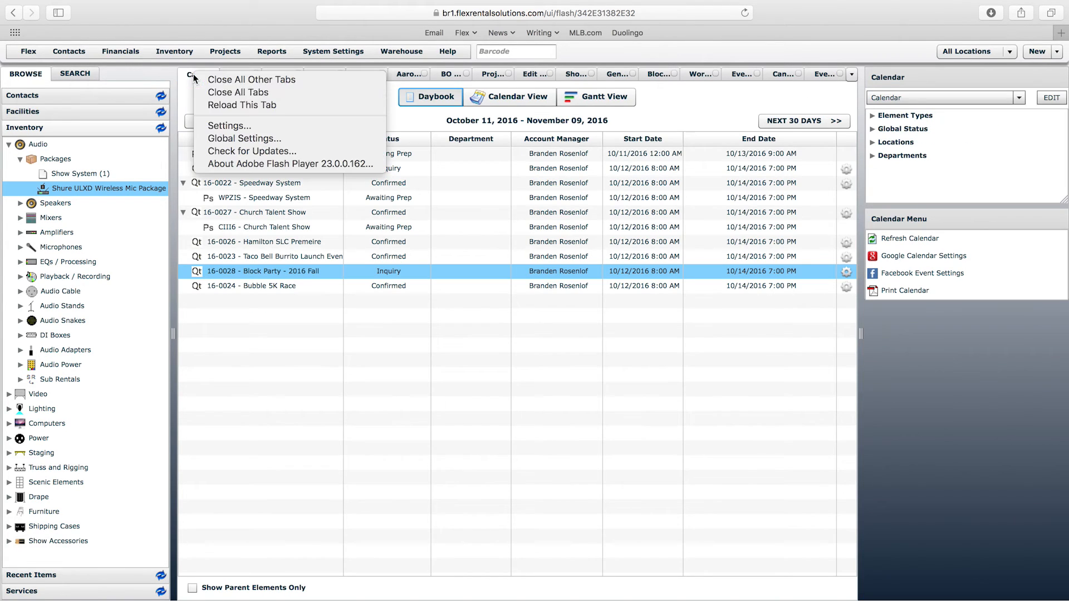
pyautogui.click(228, 105)
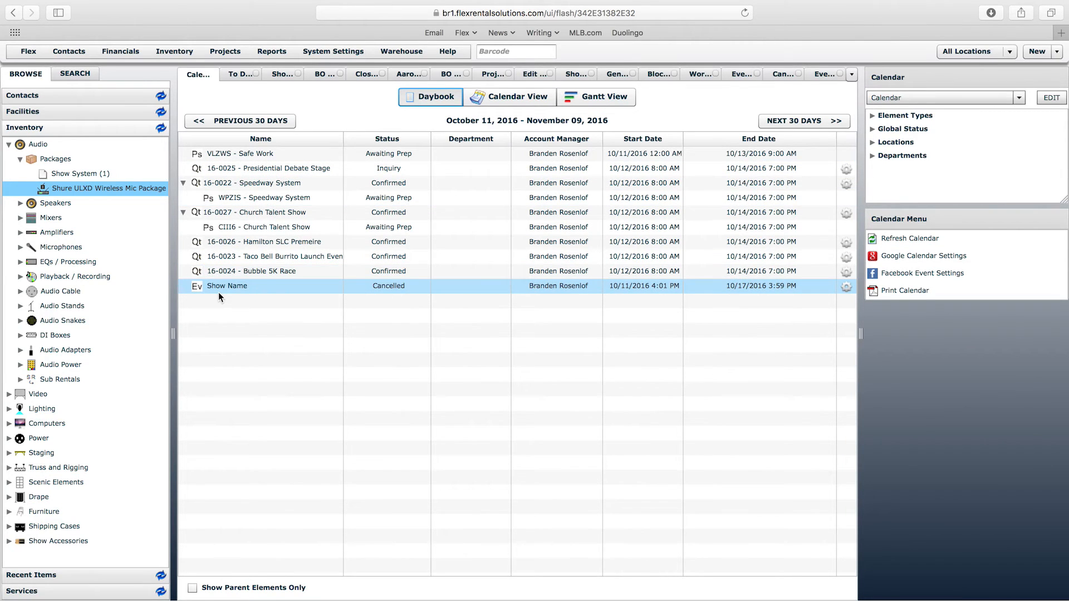
pyautogui.click(198, 289)
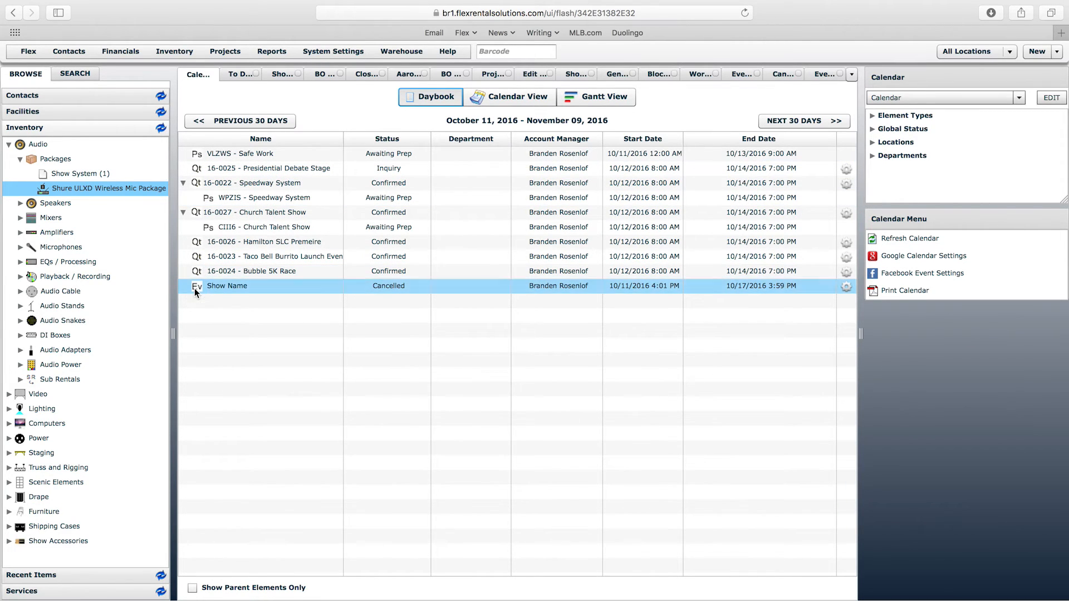
# Restrict the calendar daybook to parent elements only.
pyautogui.click(192, 588)
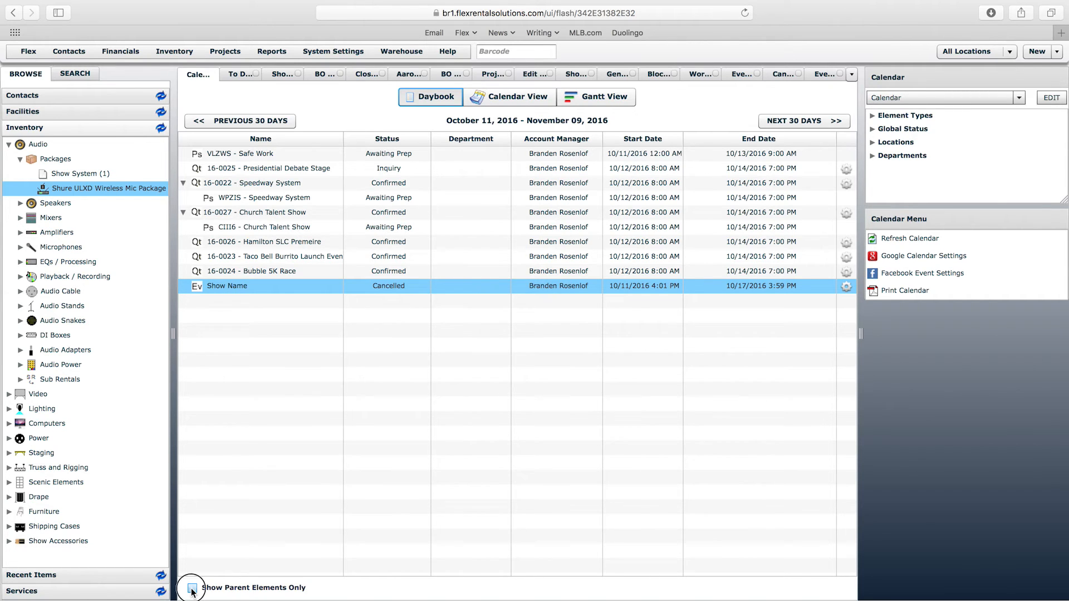
pyautogui.click(192, 589)
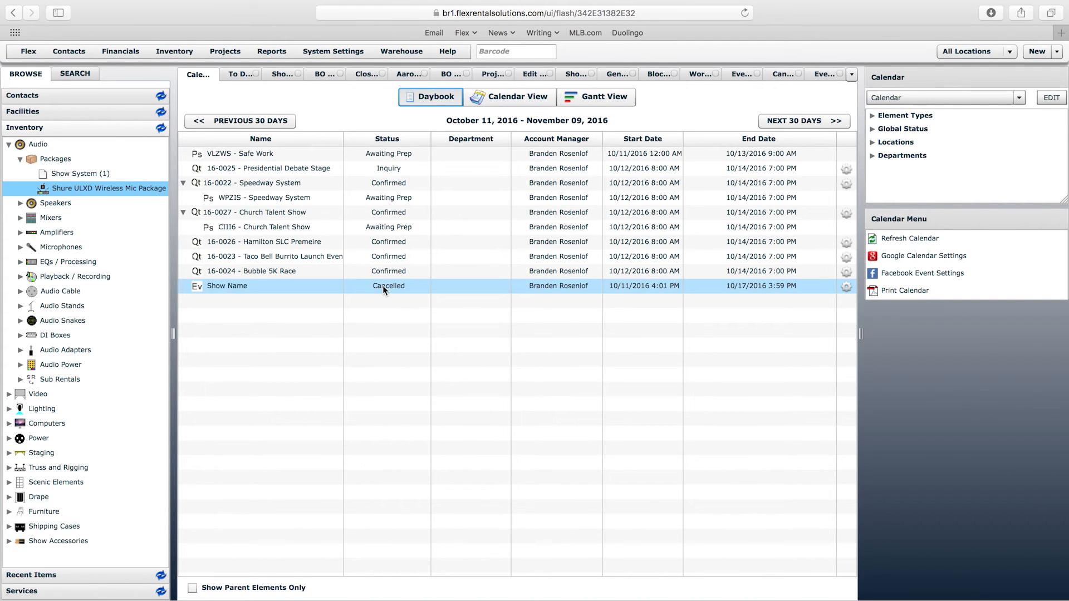
pyautogui.click(225, 288)
pyautogui.click(199, 585)
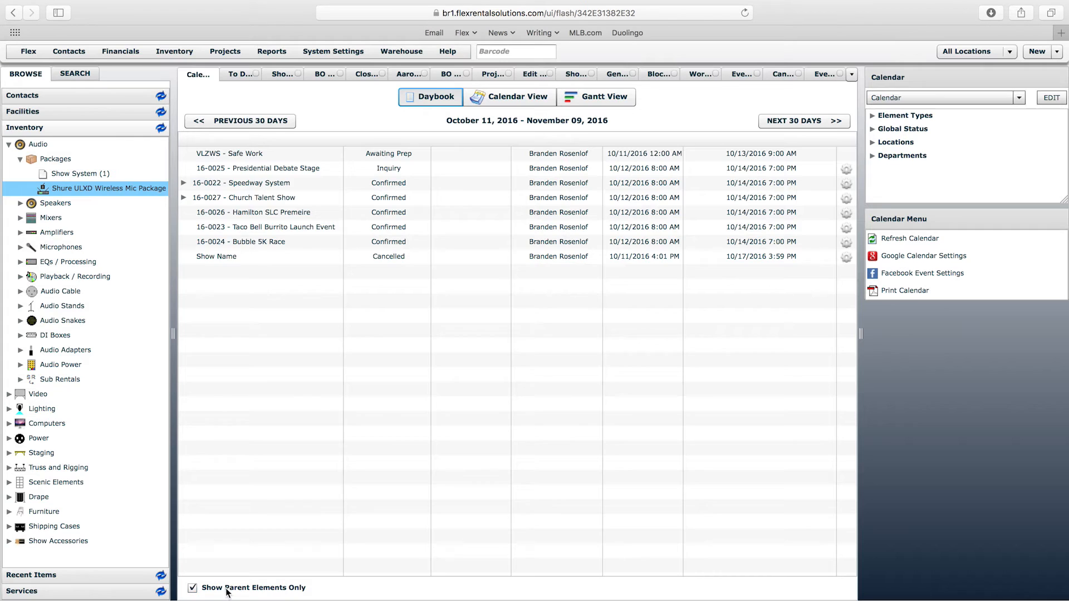
# Check the daybook for child elements under 16-0027 - Church Talent Show and the Show Name event folder, leaving the talent show collapsed.
pyautogui.click(182, 259)
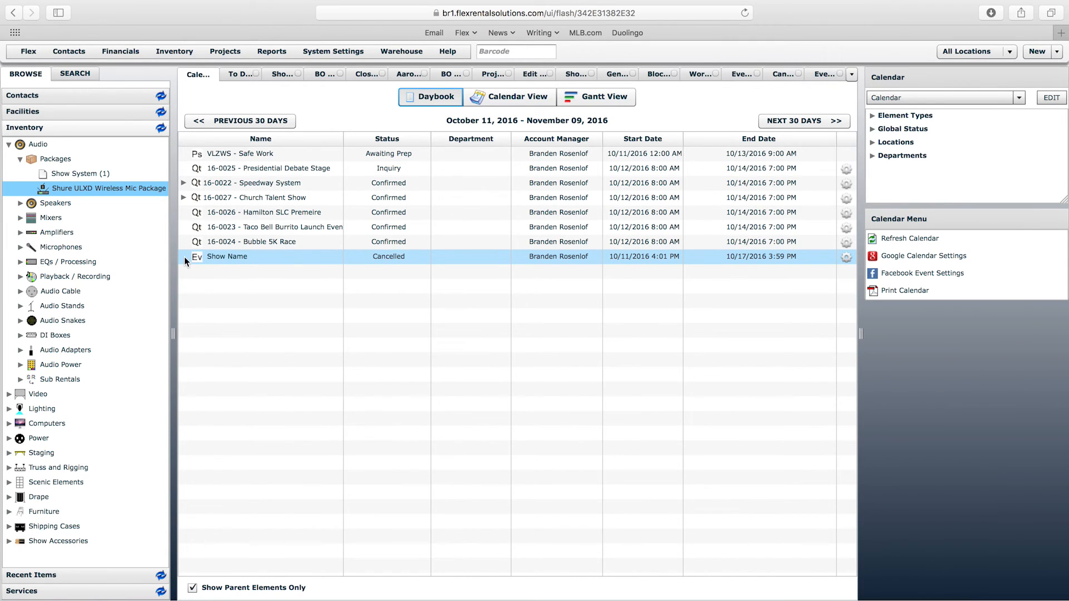
pyautogui.click(184, 197)
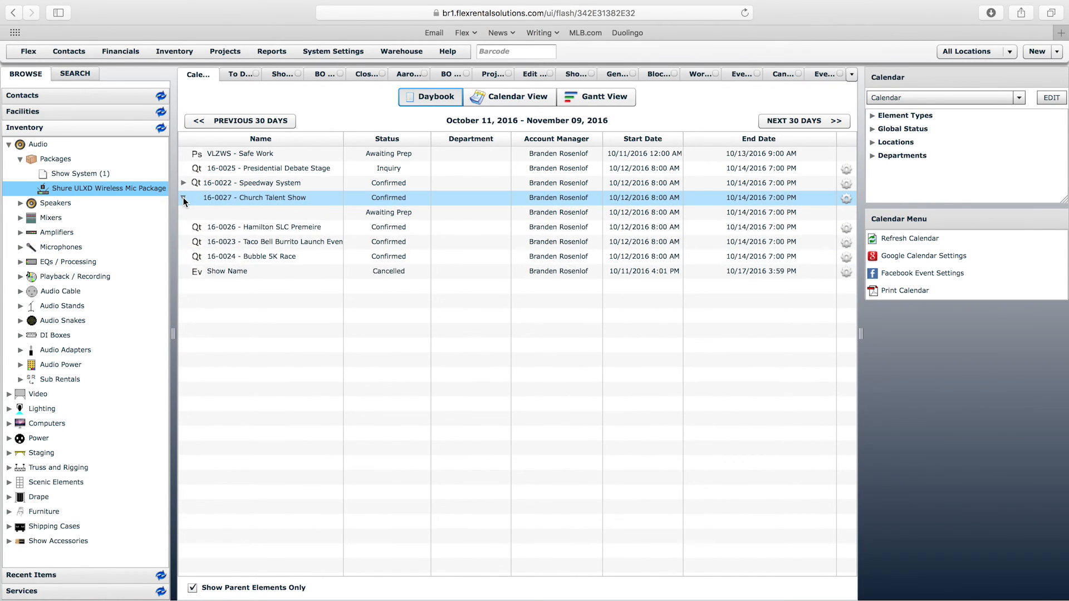
pyautogui.click(182, 197)
pyautogui.click(185, 257)
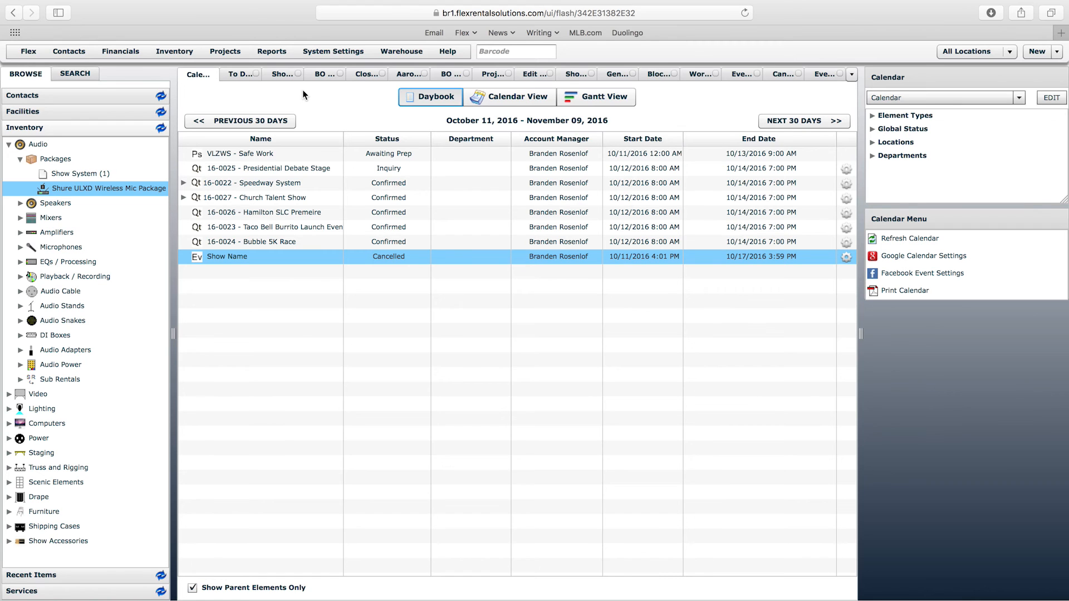
# Open the Flex Rental Solutions Forum at forum.flexrentalsolutions.com in a new browser tab.
pyautogui.press('super+t')
pyautogui.write('for')
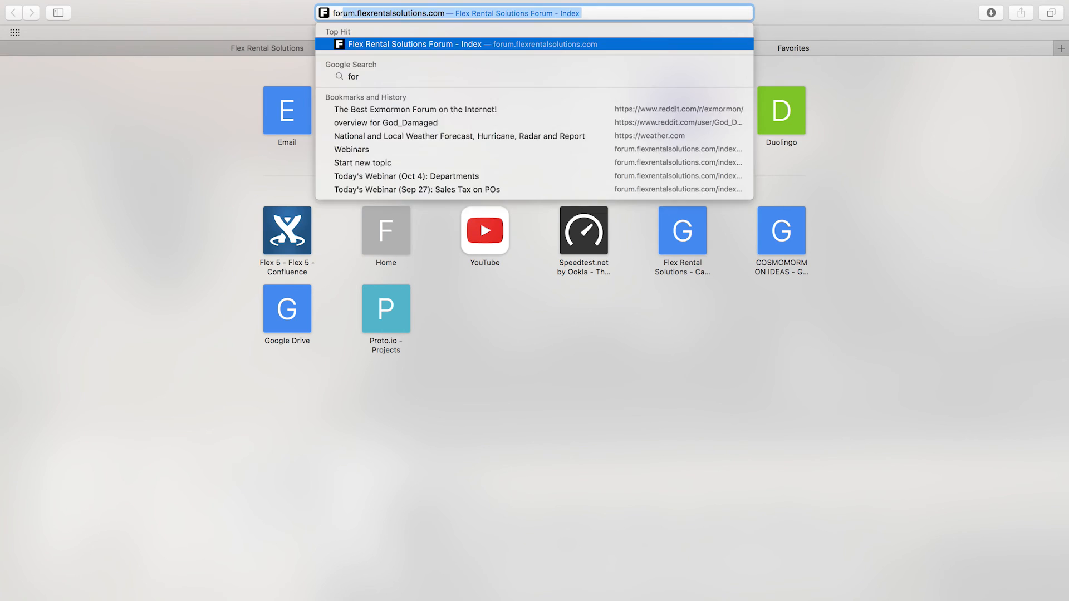
pyautogui.press('Return')
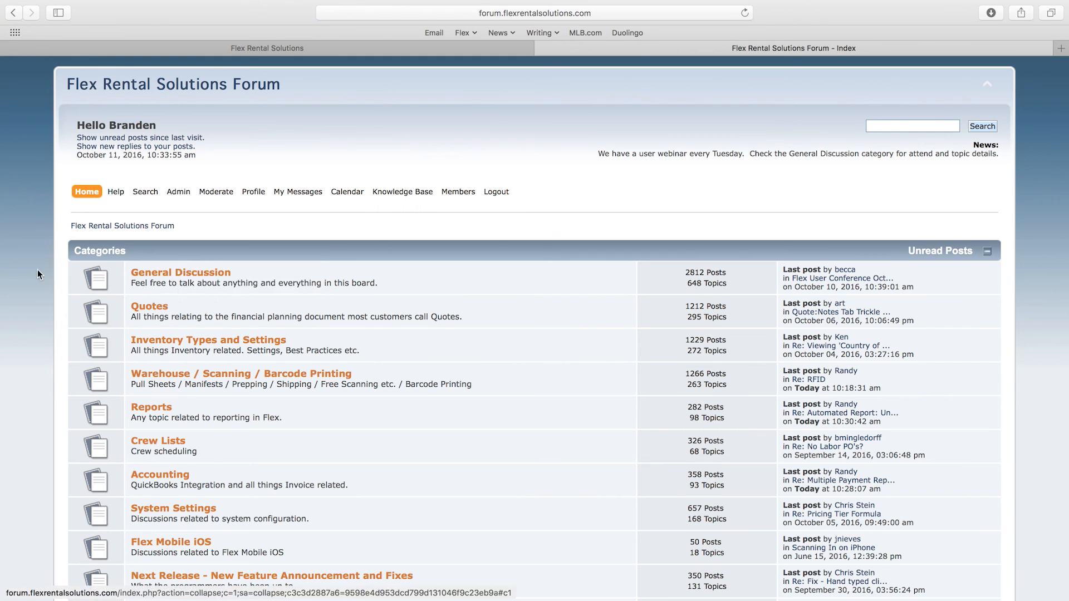
# View the topics on the forum's Webinars board and return to the forum index.
pyautogui.scroll(-3, 46, 247)
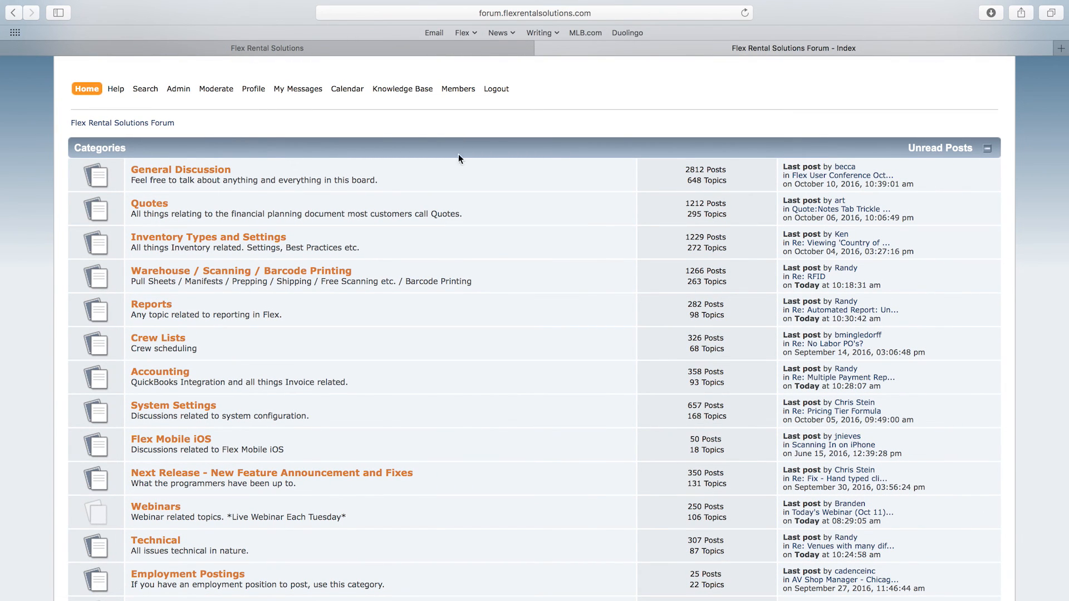
pyautogui.scroll(-1, 368, 371)
pyautogui.click(152, 501)
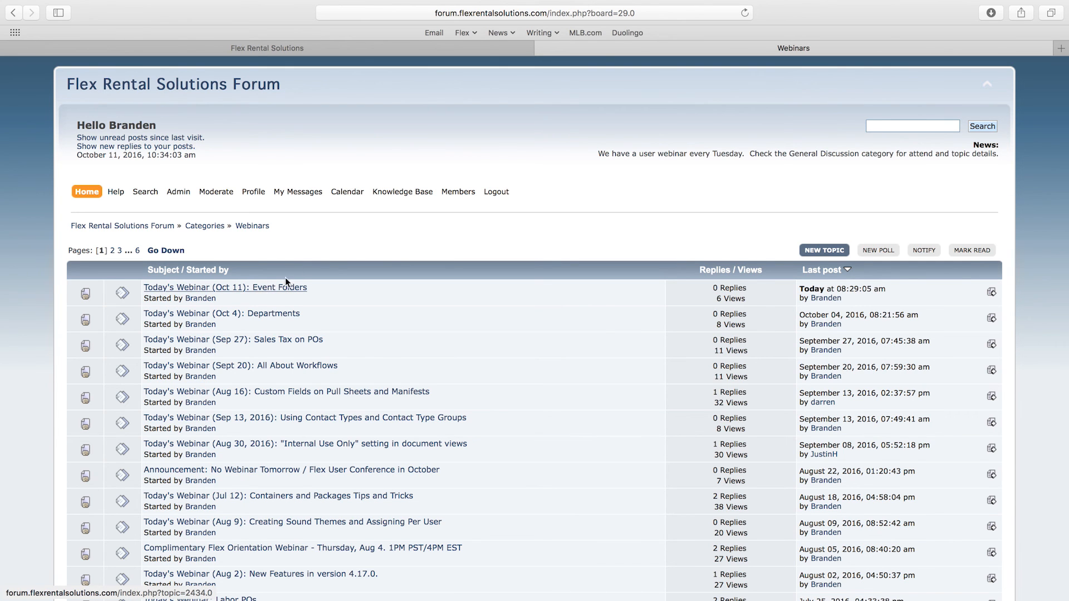
pyautogui.hscroll(-5, 309, 247)
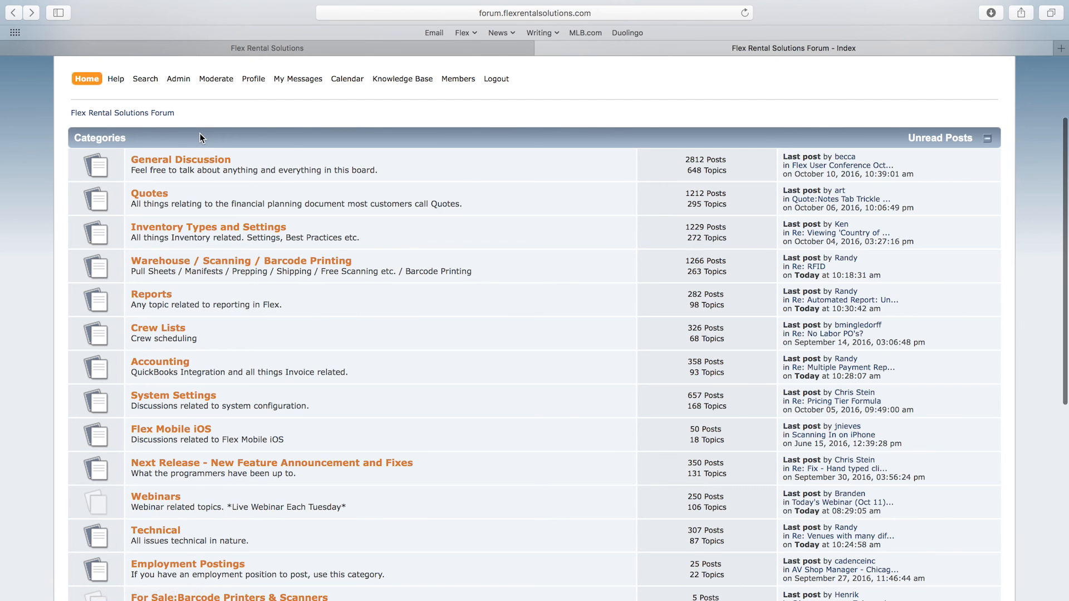
pyautogui.scroll(3, 402, 135)
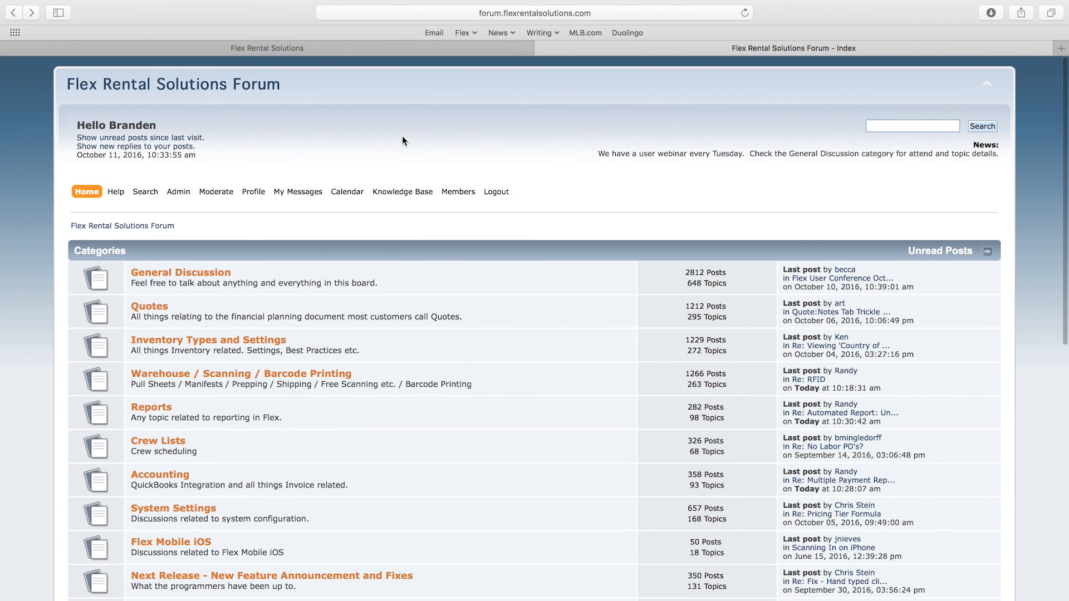